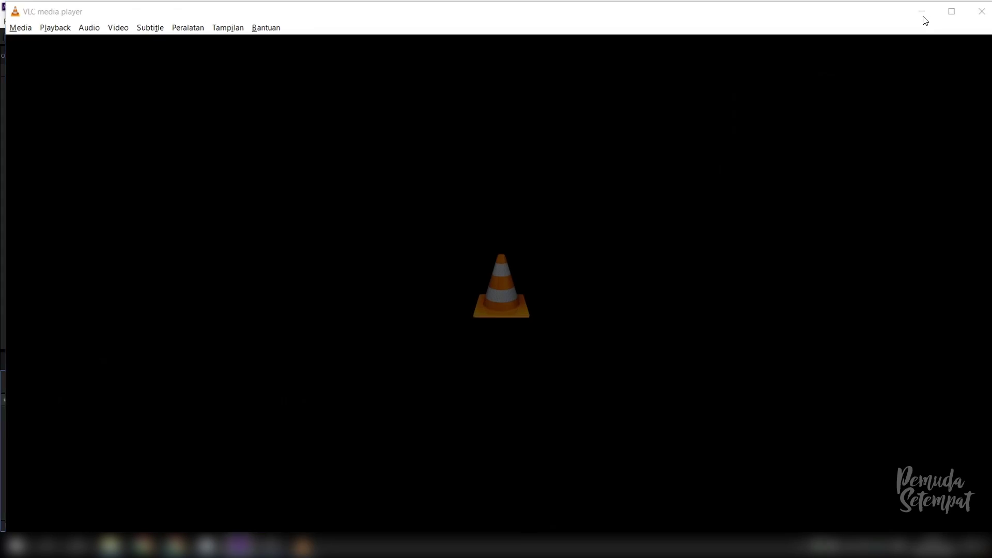
Step: Switch to After Effects and create a 1920 x 1080 px composition at 30 fps, lasting 15 seconds
click(921, 12)
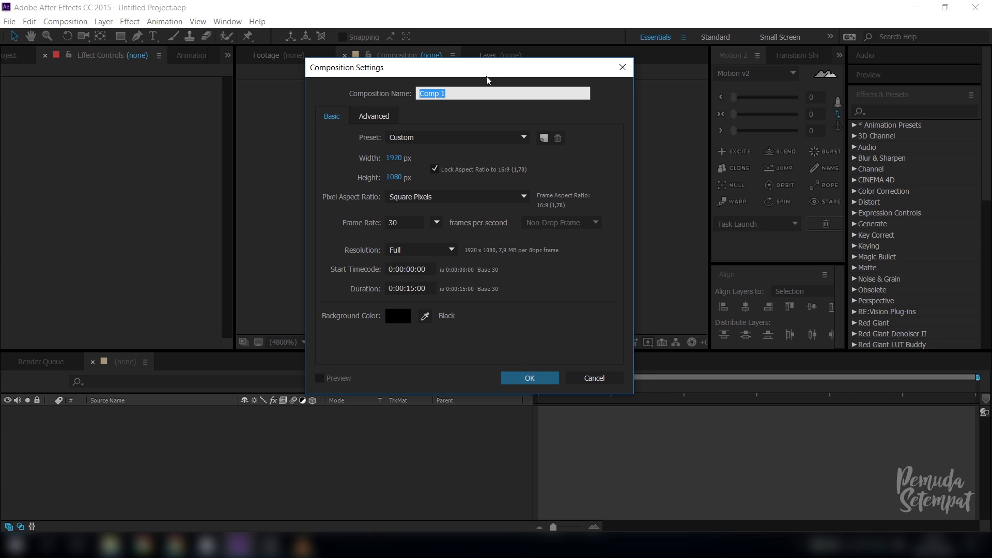
click(532, 377)
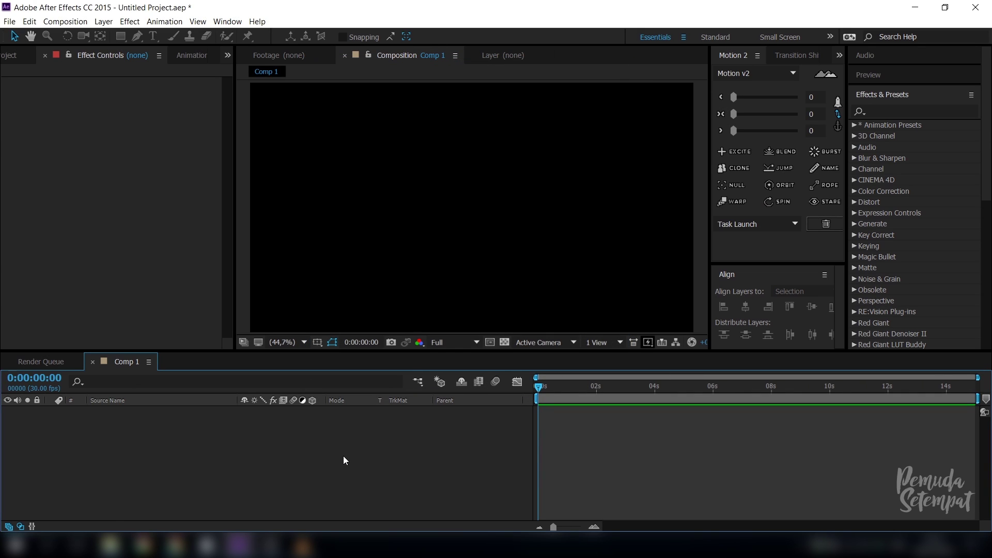
Step: Add a text layer reading PEMUDA on the first line and SETEMPAT on the second line
click(155, 39)
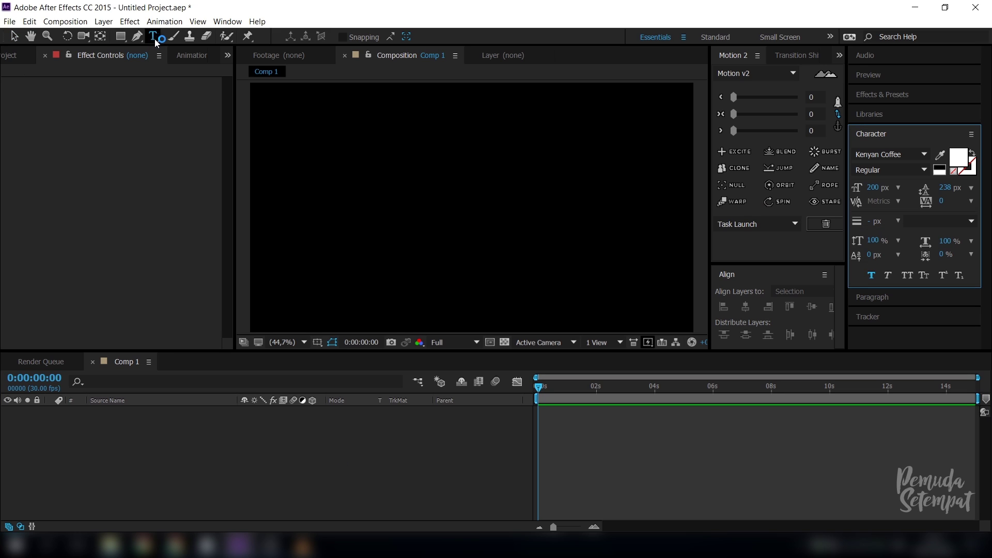
click(363, 190)
text(PEMUDA)
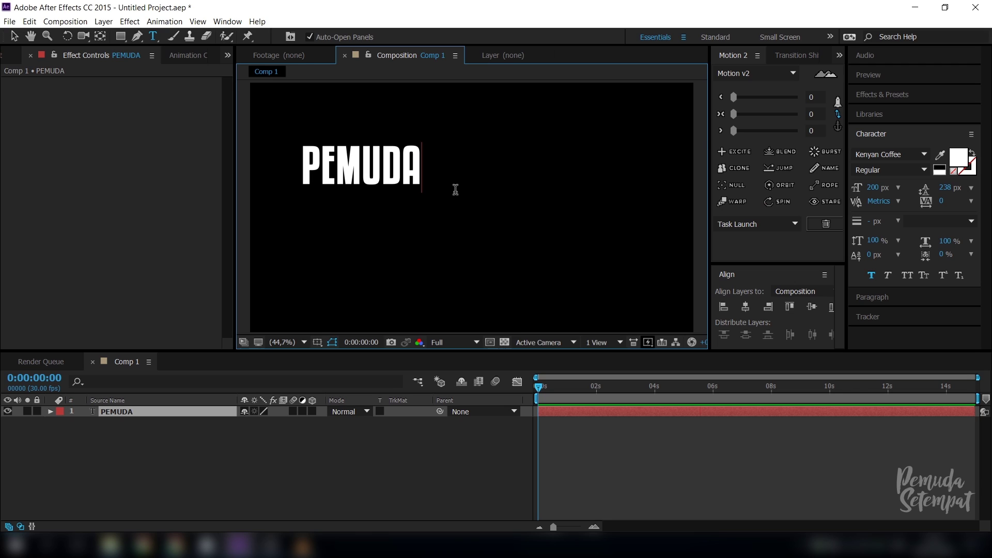
key(Return)
text(SETEM)
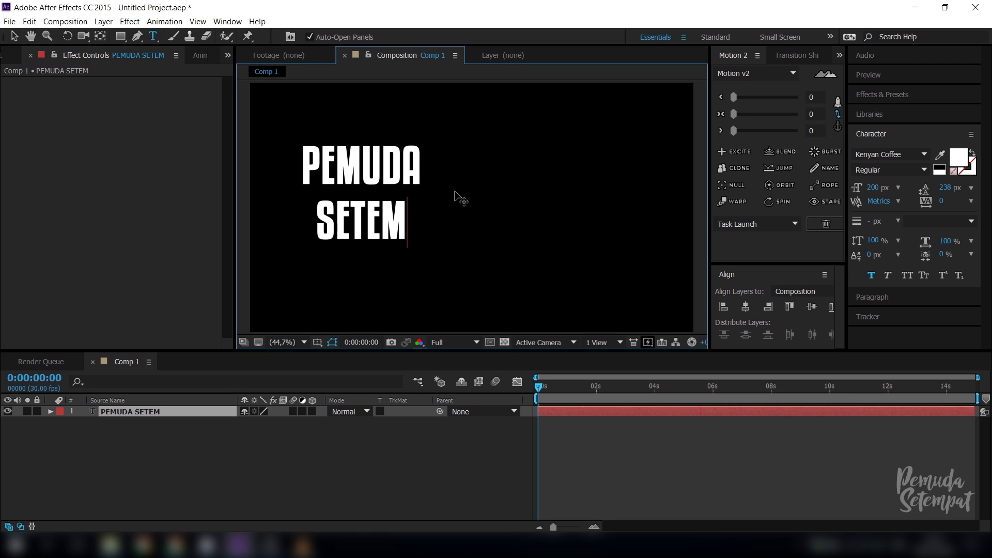
text(PAT)
key(Escape)
key(v)
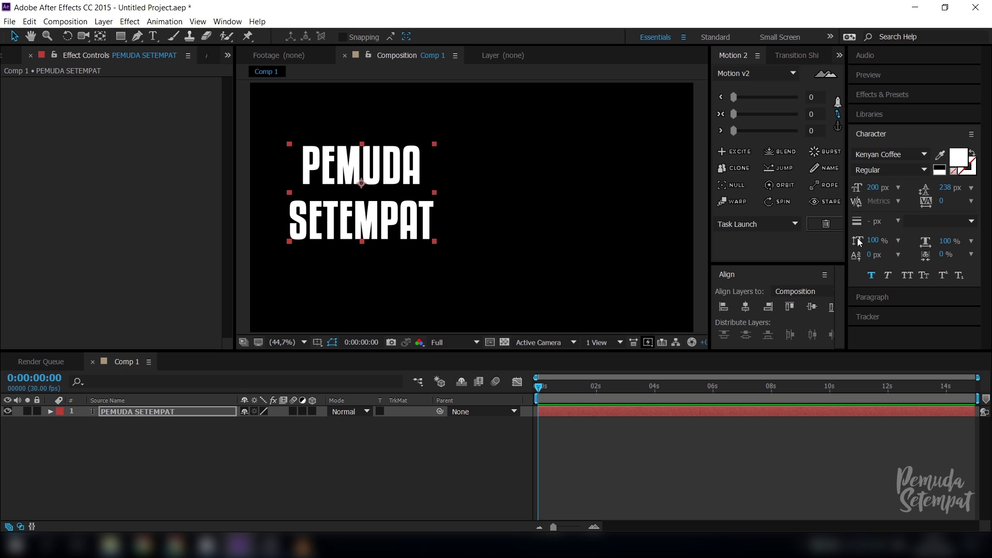
Step: Set the font size of the PEMUDA SETEMPAT text to 250 px
click(874, 188)
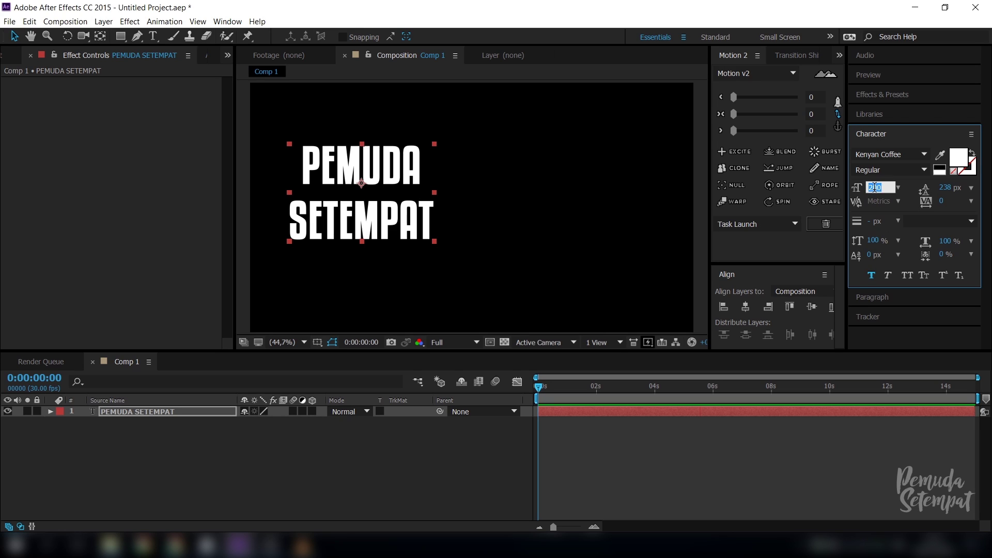
text(250)
key(Return)
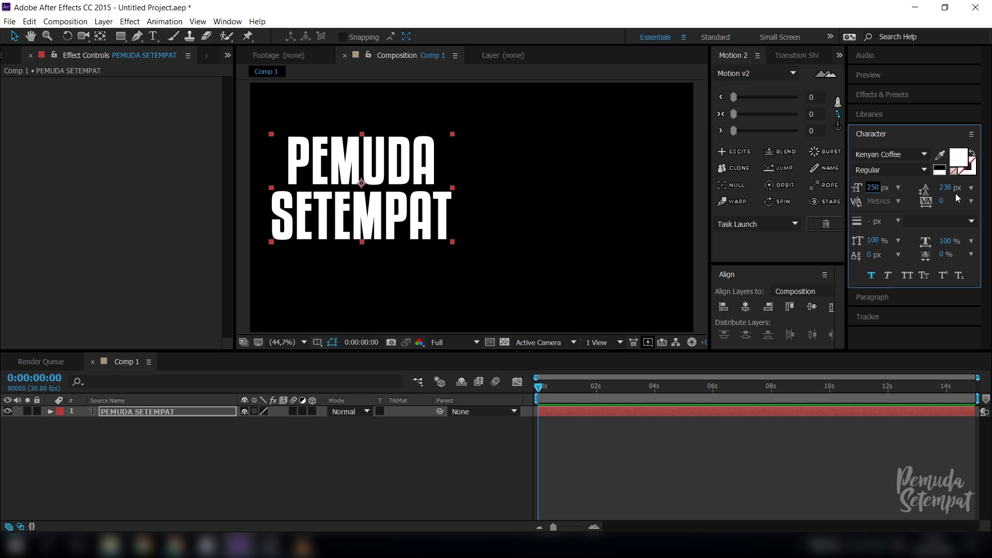
Step: Increase the tracking of the word PEMUDA to 105 so its line matches the width of SETEMPAT
click(153, 36)
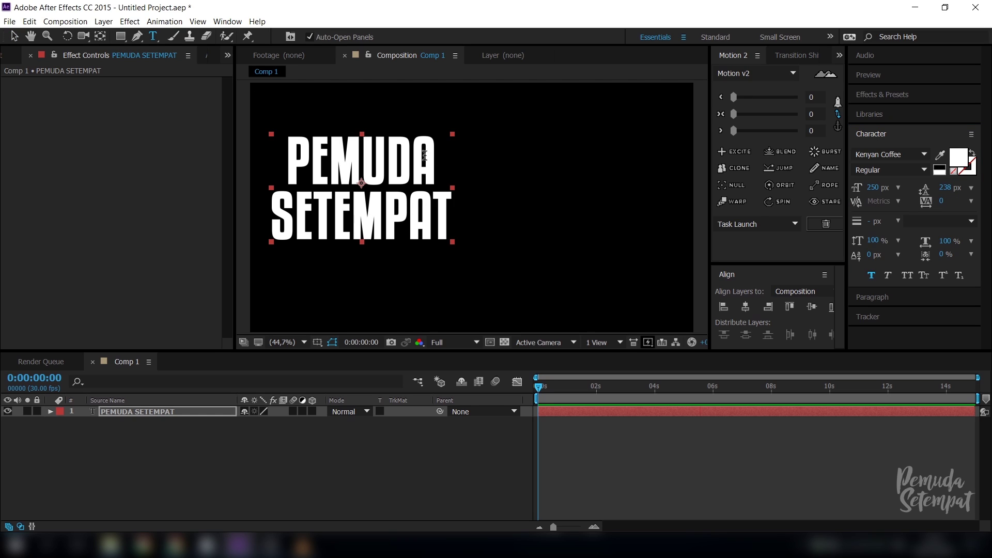
drag(424, 155, 294, 164)
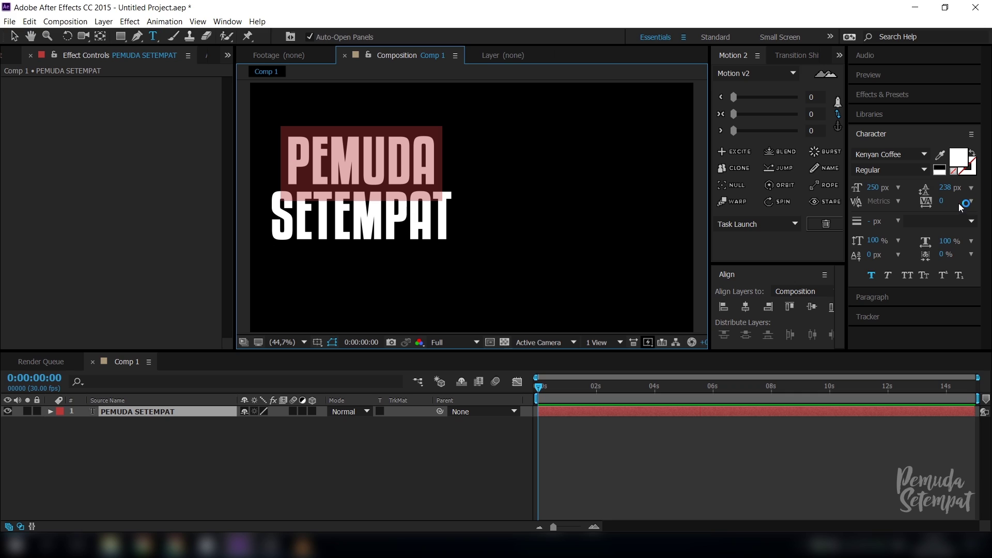
drag(942, 201, 988, 179)
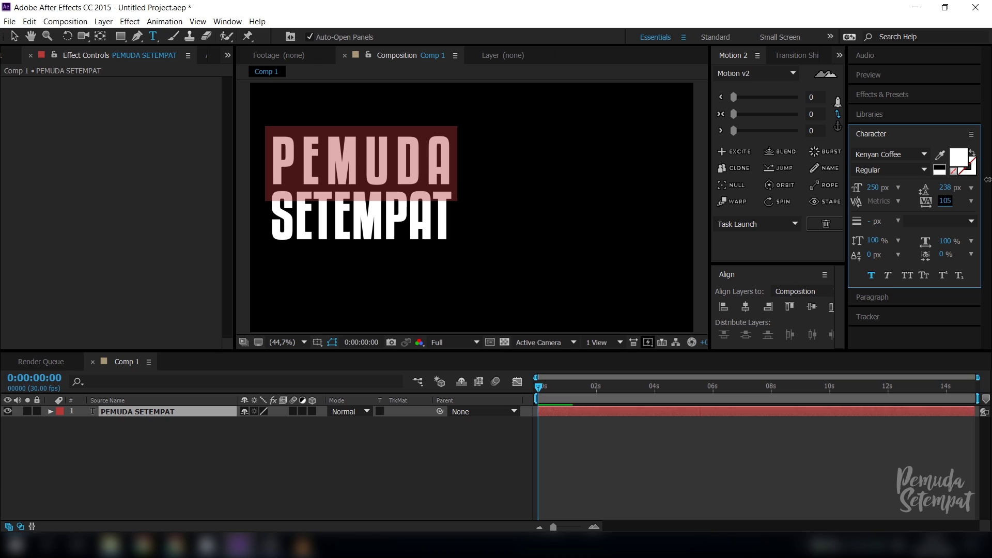
click(14, 36)
Step: Center the text layer horizontally and vertically in the composition
mouse_move(821, 114)
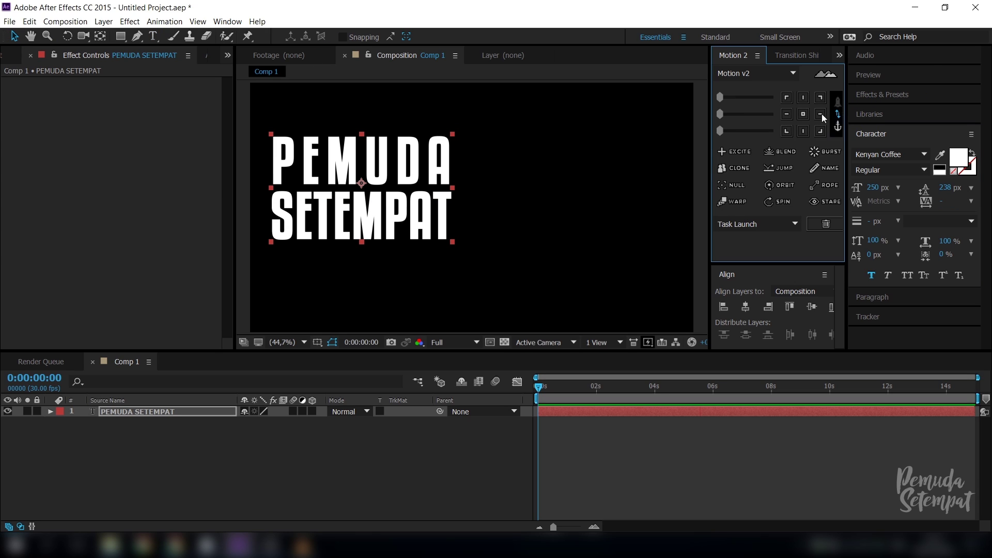
click(745, 307)
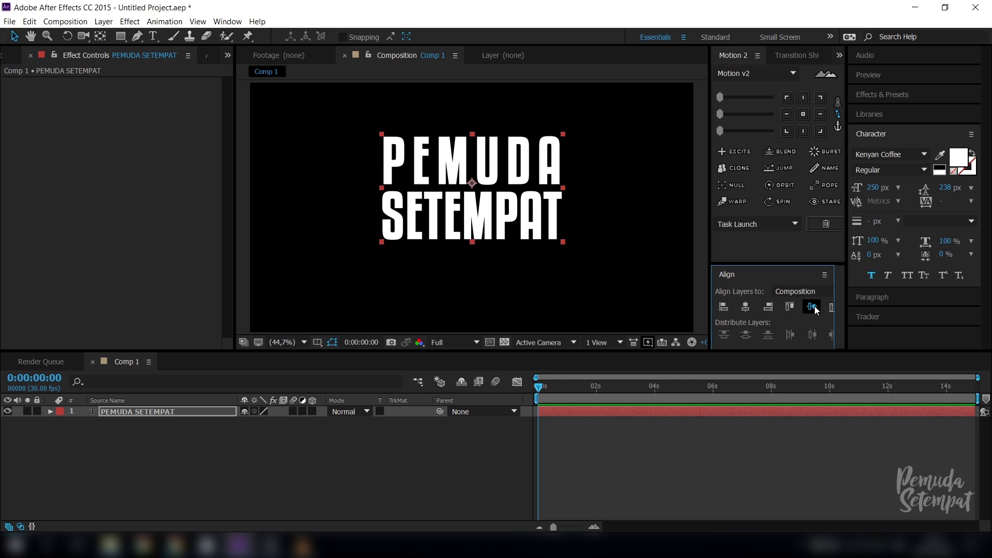
click(812, 306)
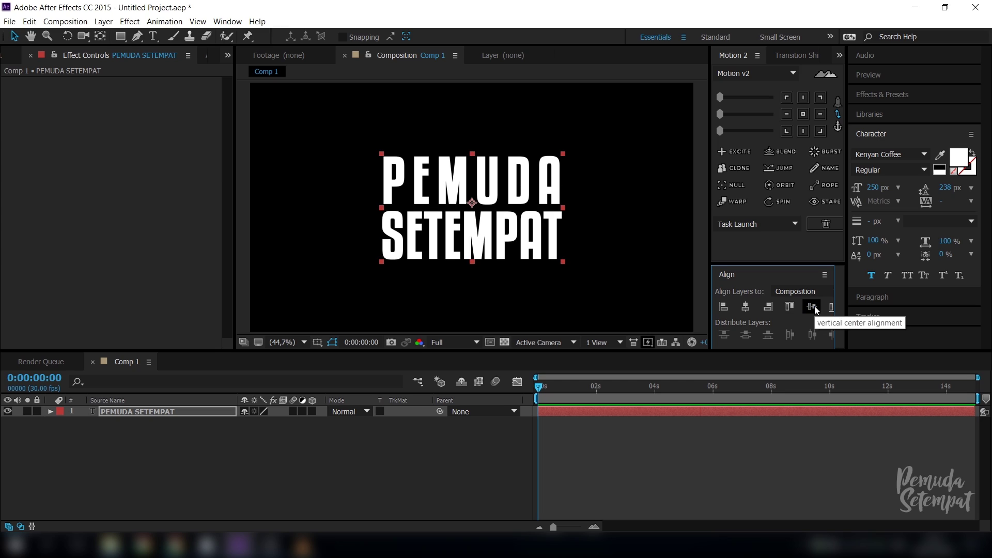
Step: Add a dark cyan solid layer of 1920 x 1080 px above the text layer
click(489, 488)
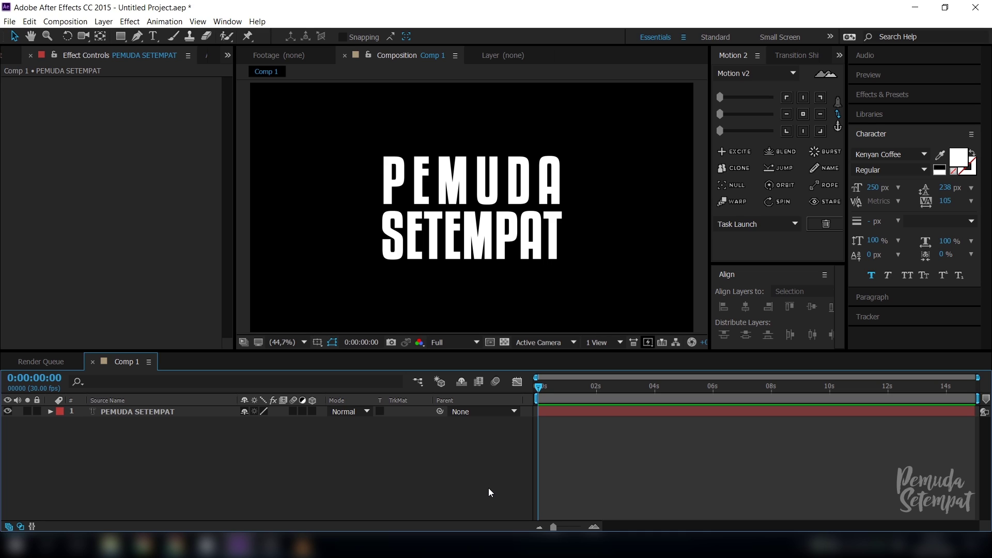
right_click(488, 488)
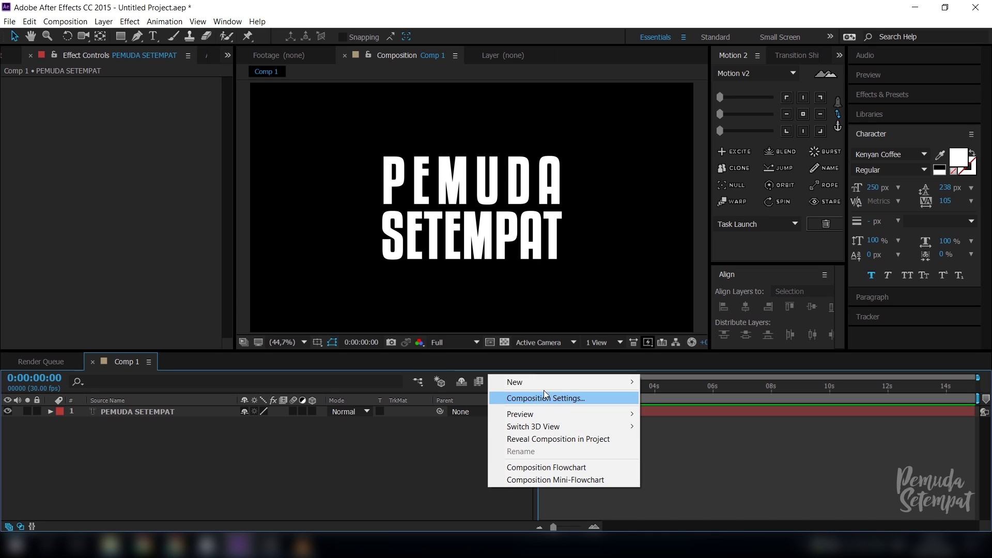
mouse_move(549, 383)
click(663, 412)
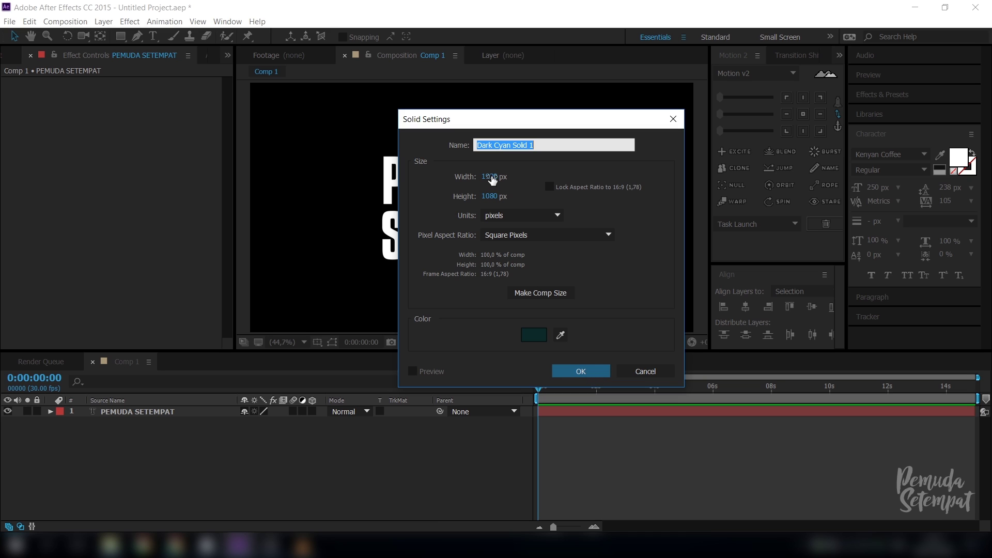
click(579, 371)
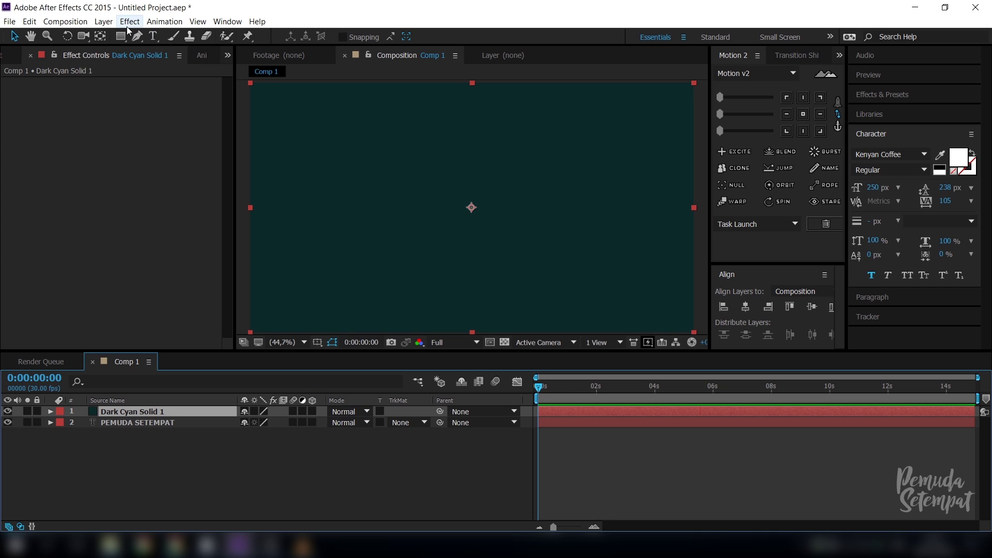
Step: Find the Video Copilot Element effect and apply it to the dark cyan solid
click(876, 96)
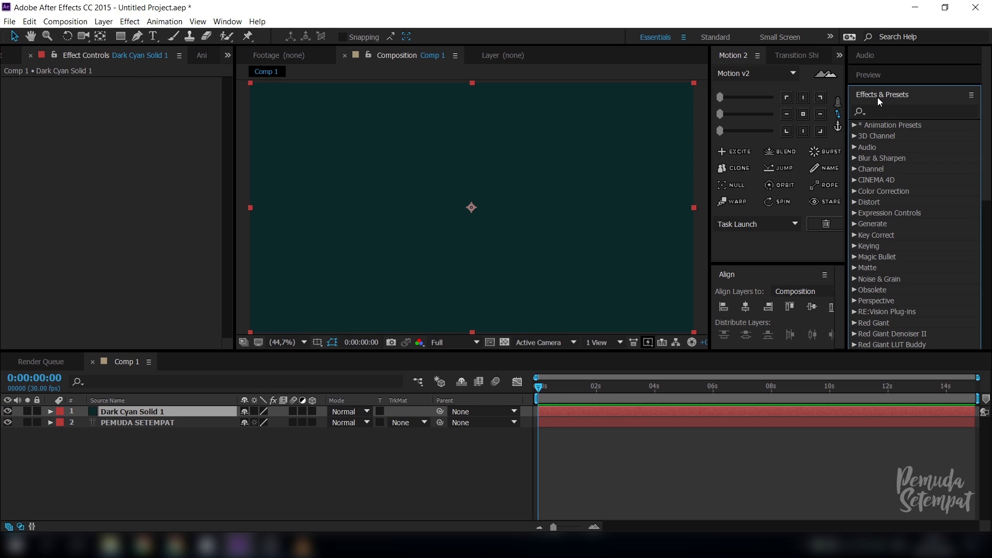
click(905, 112)
text(element)
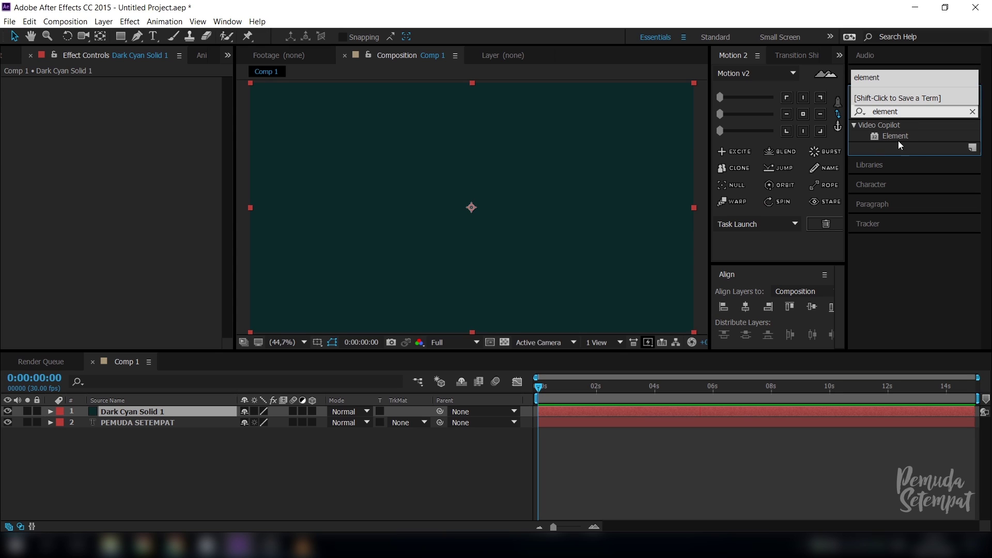
click(896, 134)
drag(896, 133, 459, 243)
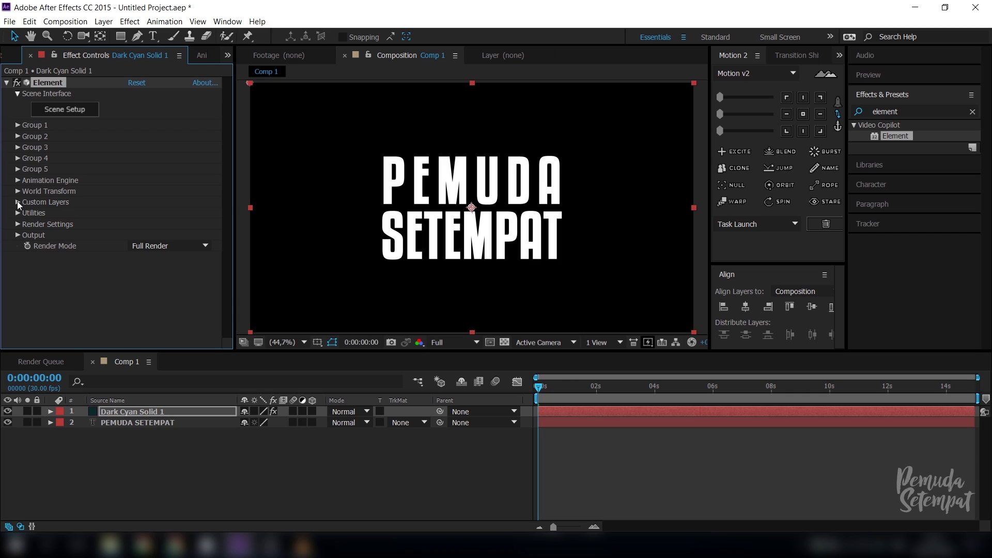
Step: Assign the PEMUDA SETEMPAT layer as Path Layer 1 in Element's custom text and masks settings
click(5, 55)
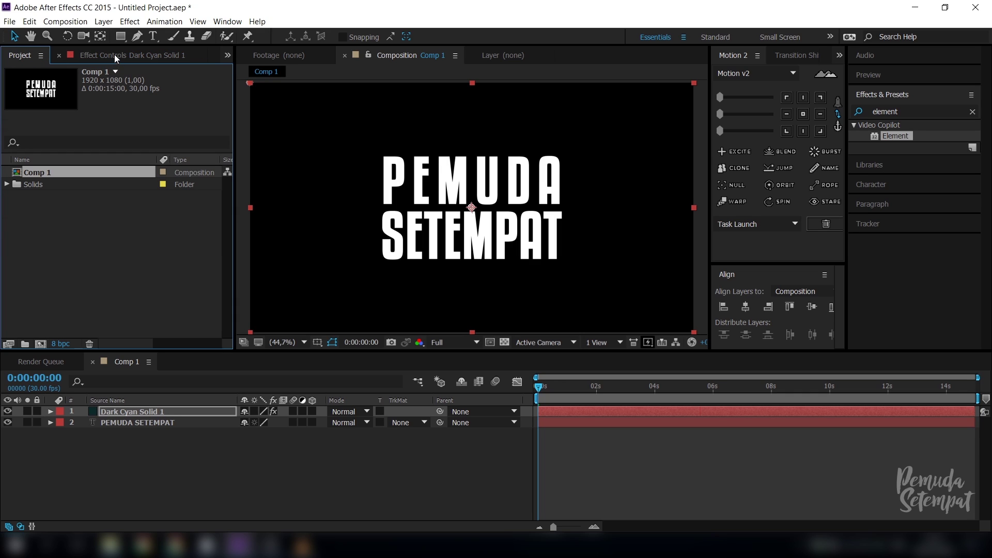
click(112, 57)
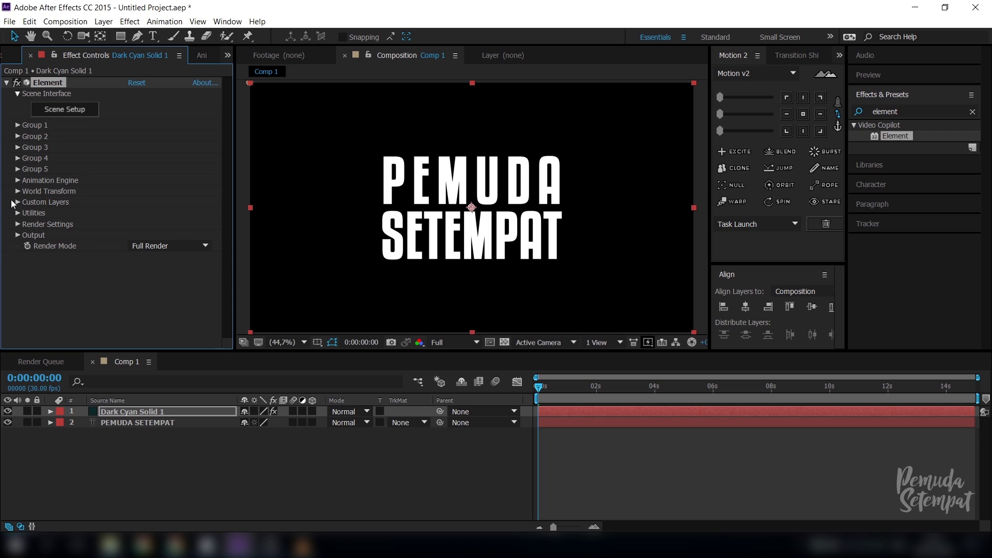
click(18, 202)
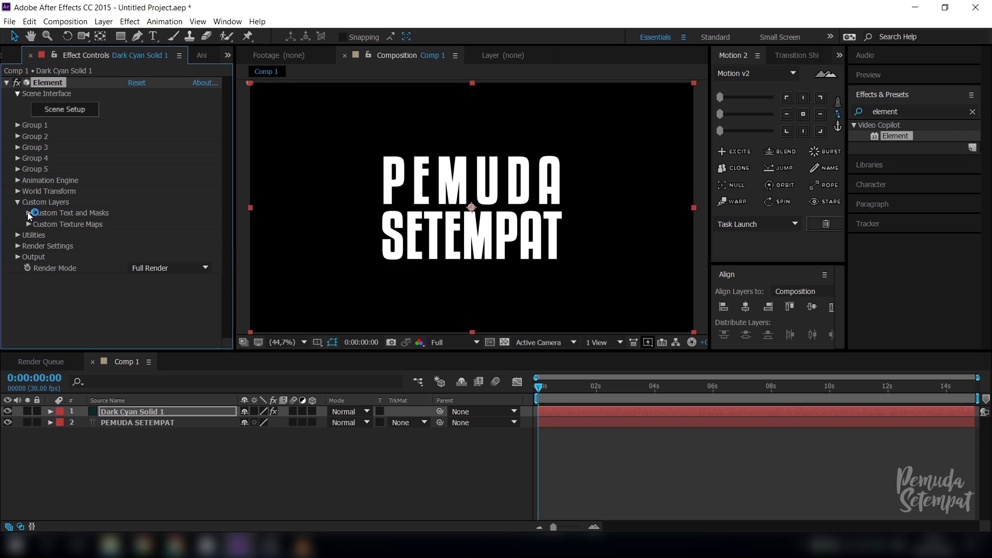
click(29, 212)
click(204, 190)
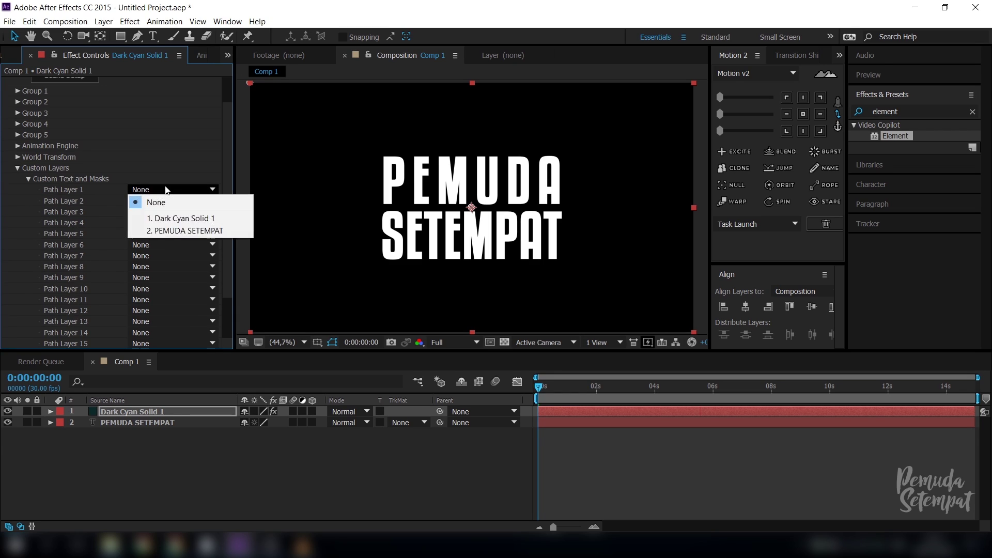
click(176, 231)
scroll(86, 187, up, 1)
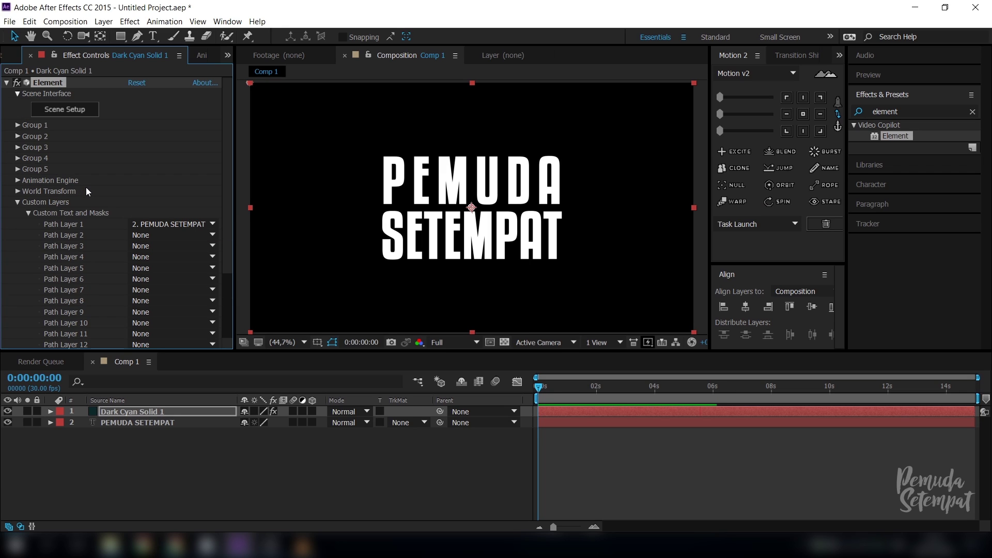
click(18, 202)
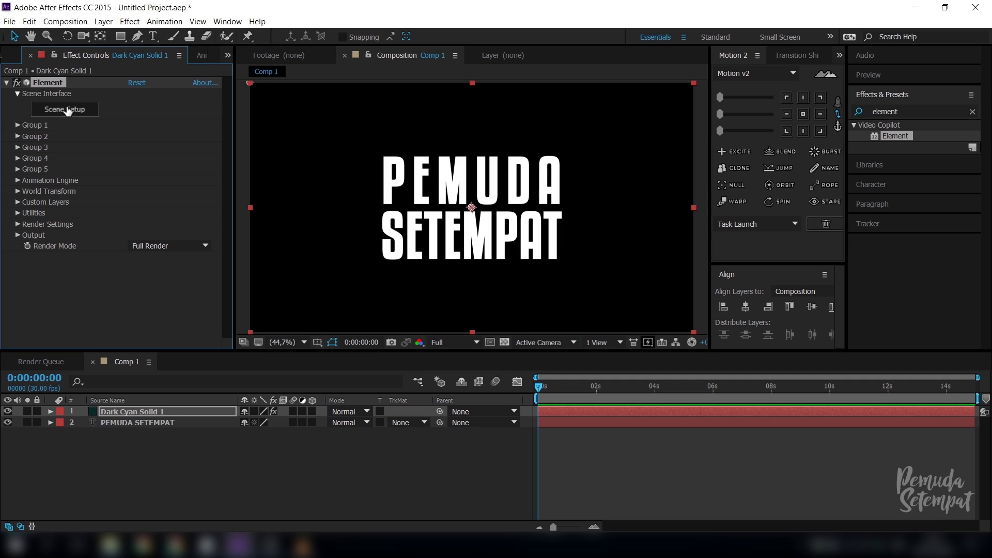
Step: Open Element's Scene Setup and extrude the custom text path into a 3D model
click(65, 109)
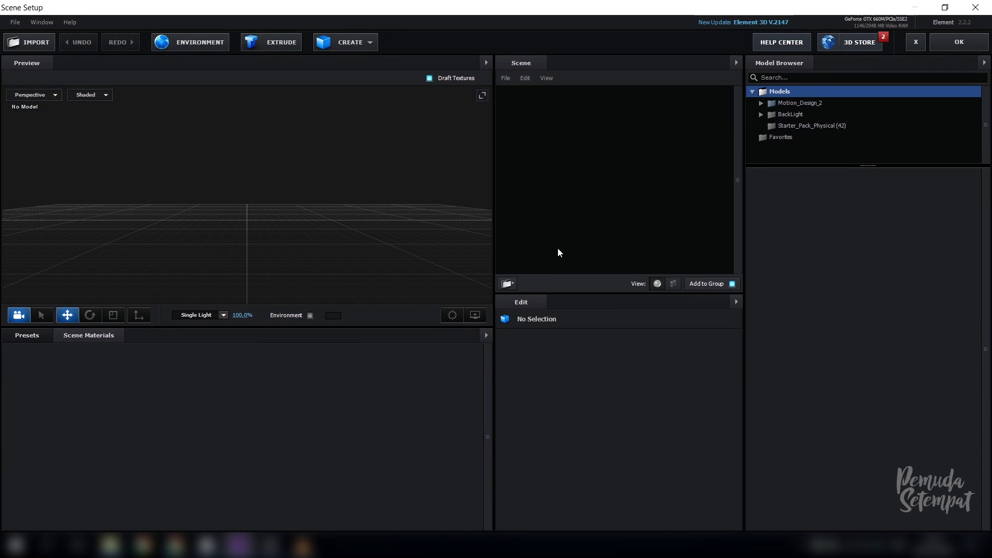
click(278, 40)
Step: Examine the extruded text model in the preview from several angles and distances
drag(233, 214, 165, 188)
scroll(166, 188, up, 5)
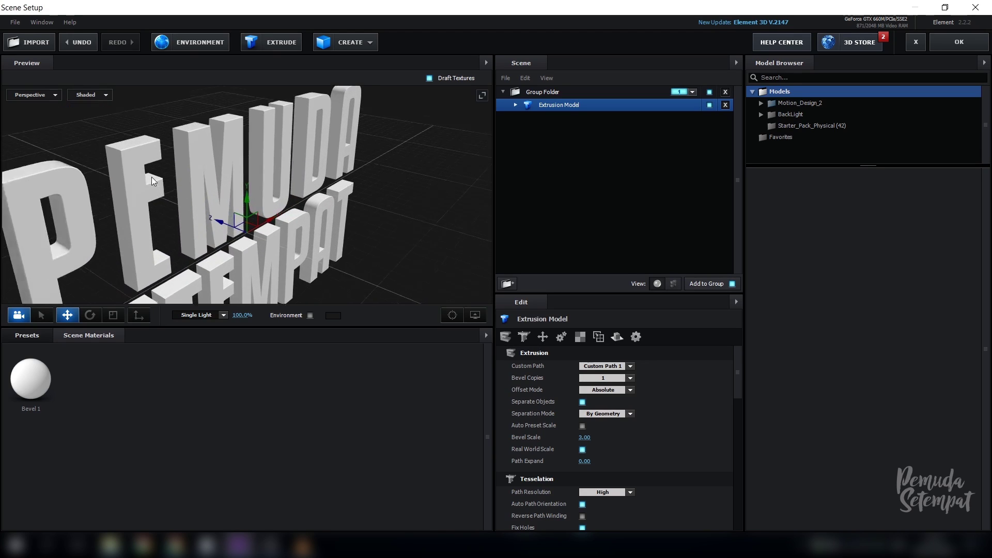
scroll(159, 171, up, 2)
scroll(159, 171, down, 5)
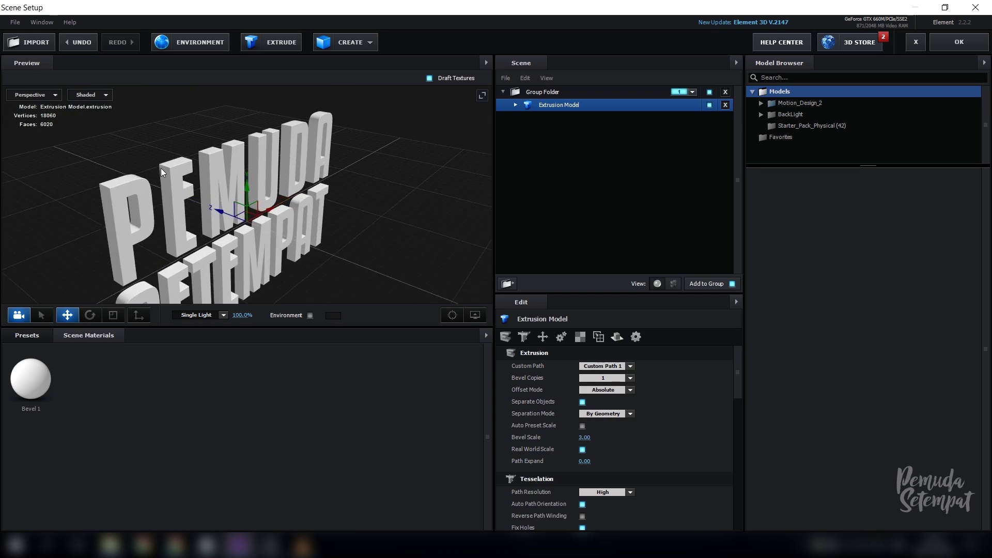
scroll(162, 163, up, 2)
scroll(162, 165, down, 6)
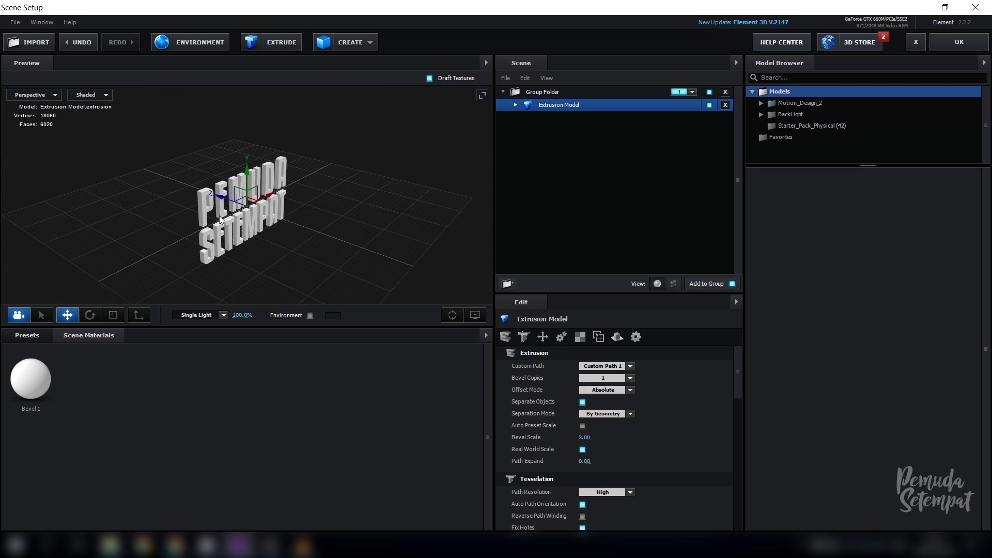
drag(163, 168, 195, 205)
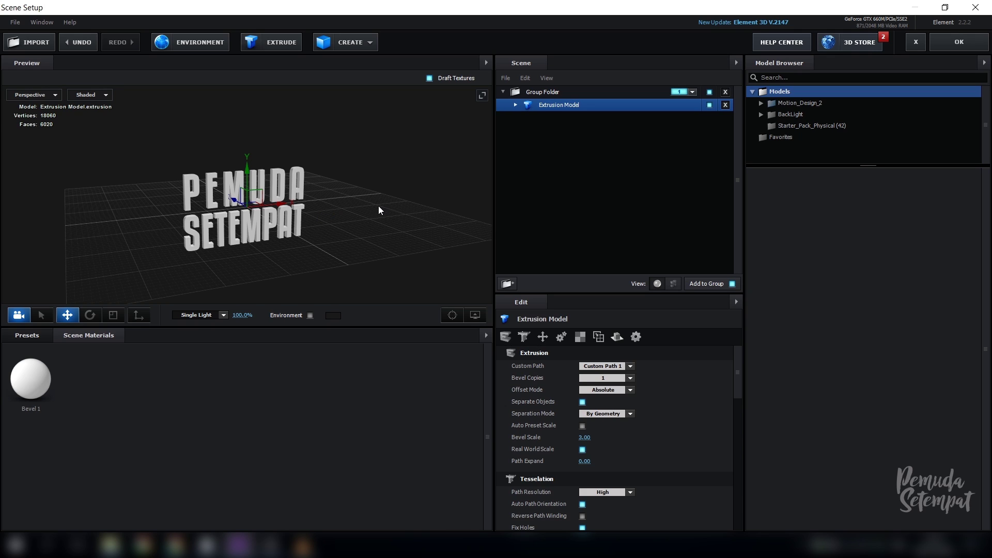
click(363, 207)
drag(246, 228, 347, 218)
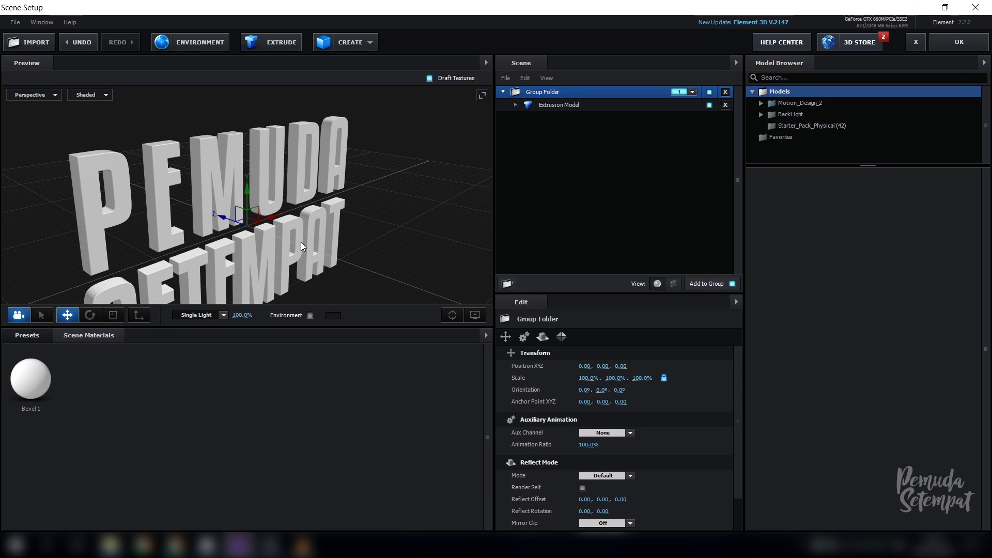
Step: Hide the grid in the Scene Setup preview through its view options
click(475, 316)
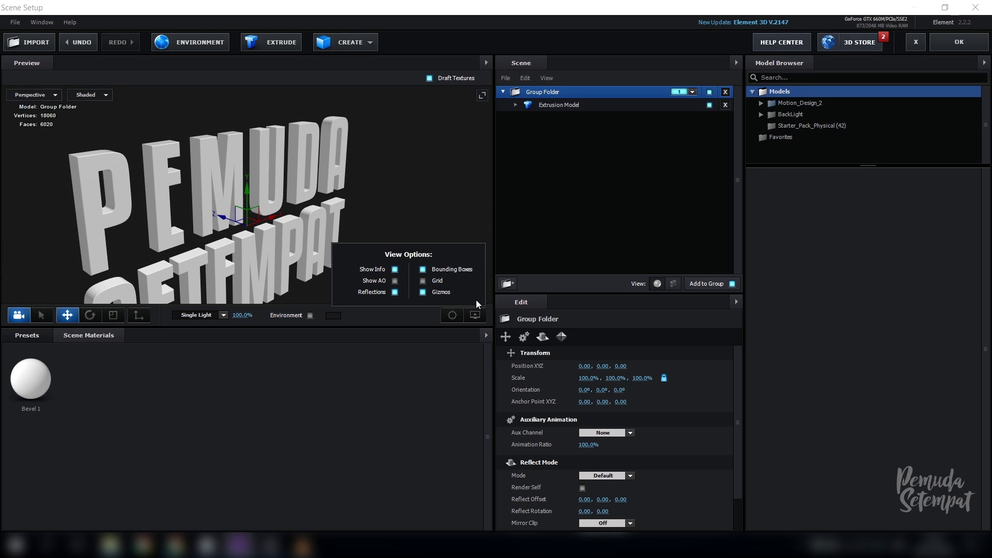
click(474, 315)
drag(425, 232, 291, 223)
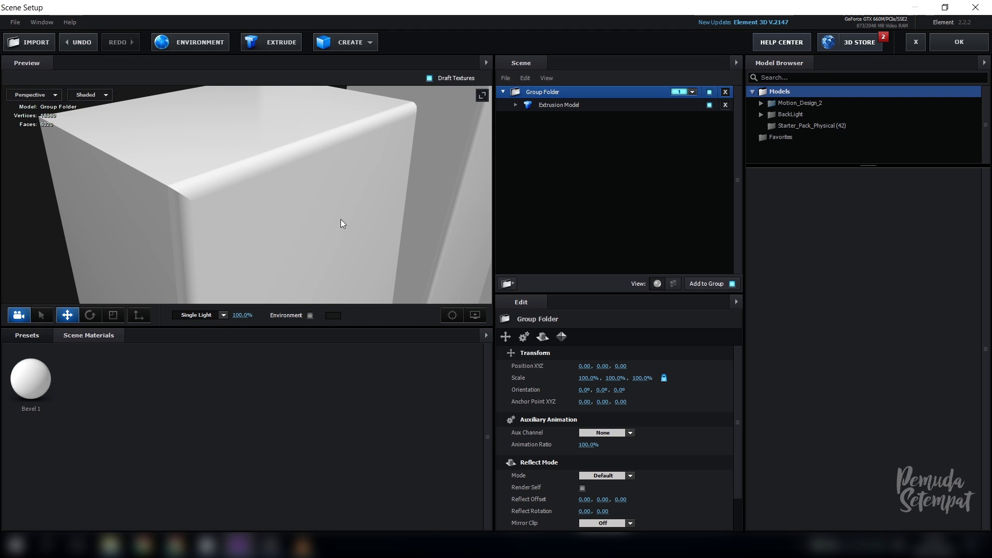
Step: Try the Gold_Stripes preset from the Physical bevel presets on the Extrusion Model
click(44, 334)
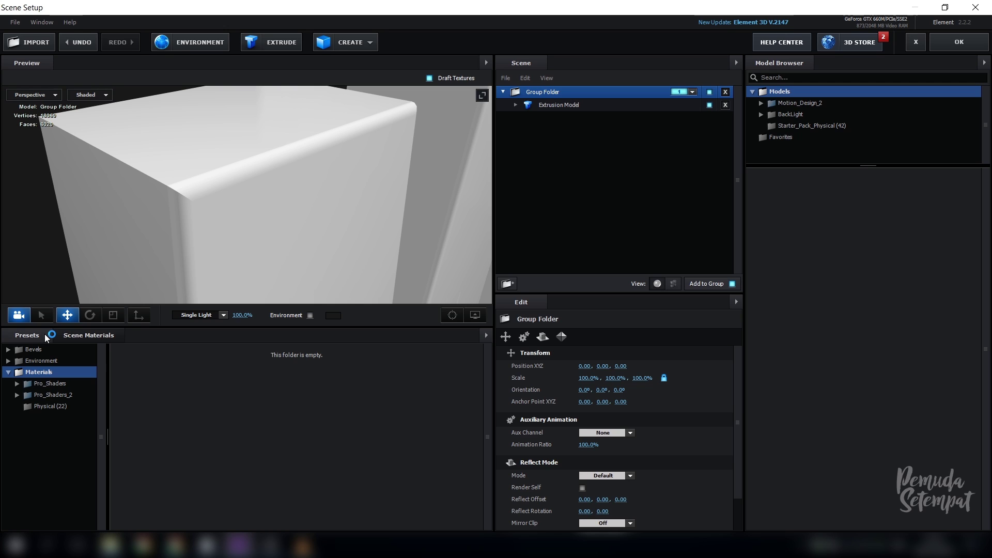
click(43, 348)
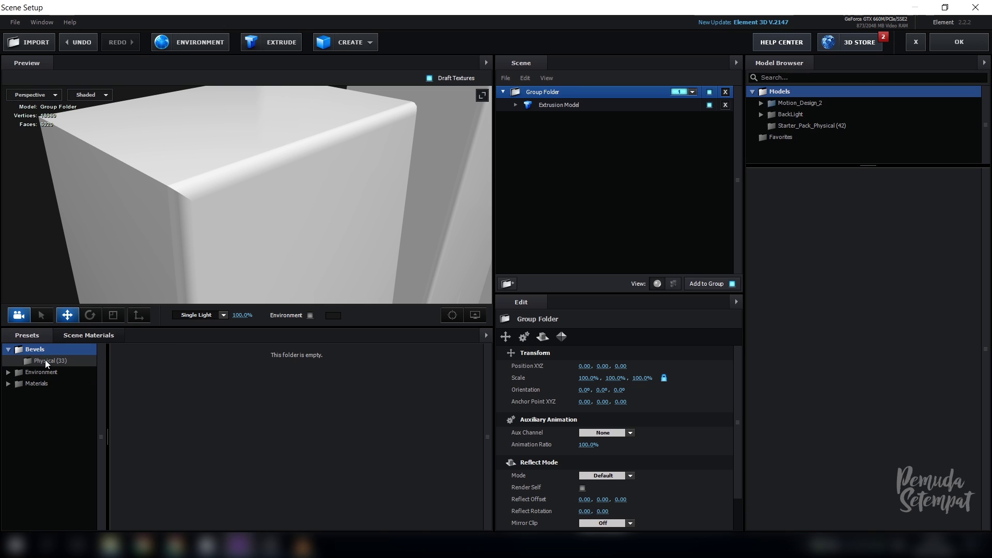
click(45, 361)
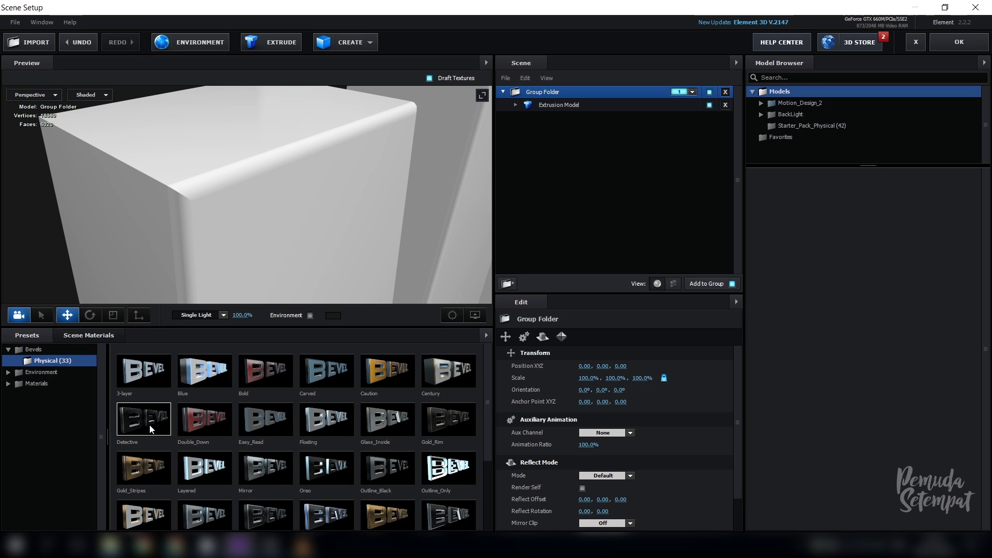
drag(144, 465, 241, 248)
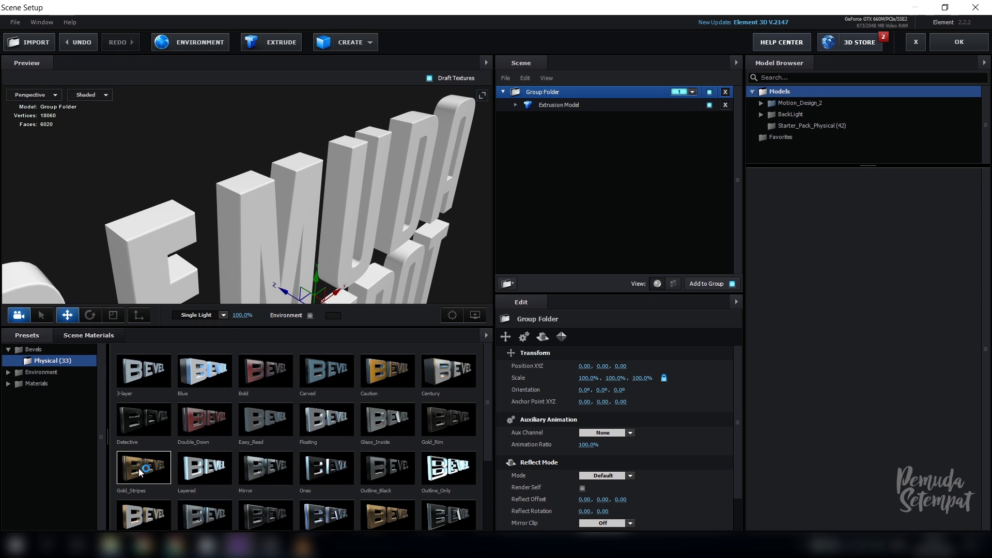
drag(139, 468, 577, 104)
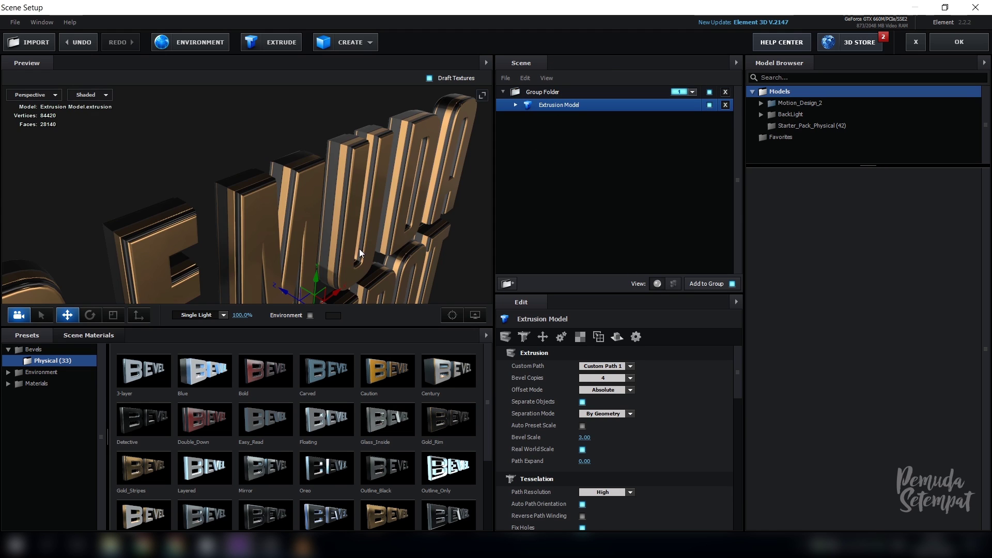
Step: Try the Bold bevel preset on the Extrusion Model and inspect the text from different angles
drag(359, 249, 329, 234)
key(ctrl+z)
key(ctrl+z)
key(ctrl+z)
key(ctrl+z)
key(ctrl+z)
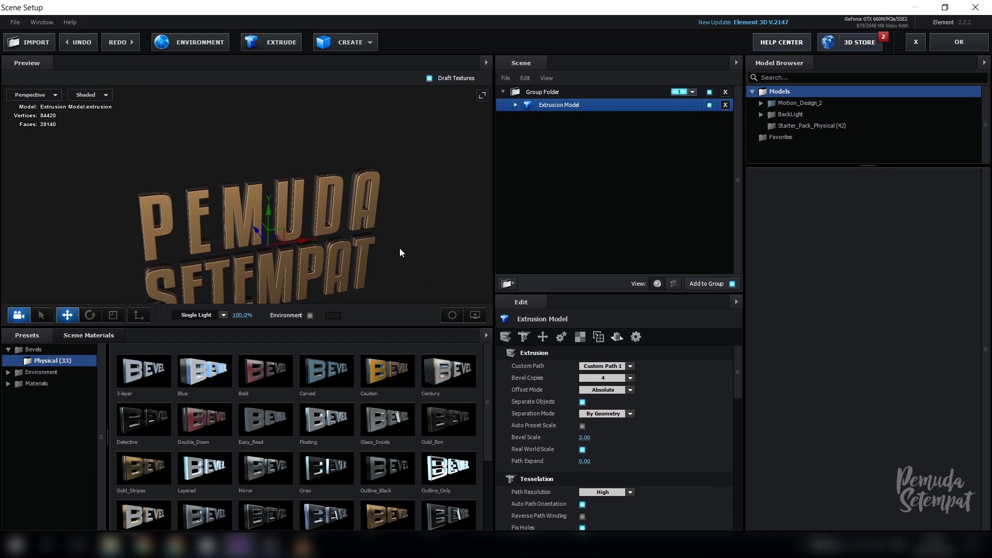
key(ctrl+z)
key(ctrl+z)
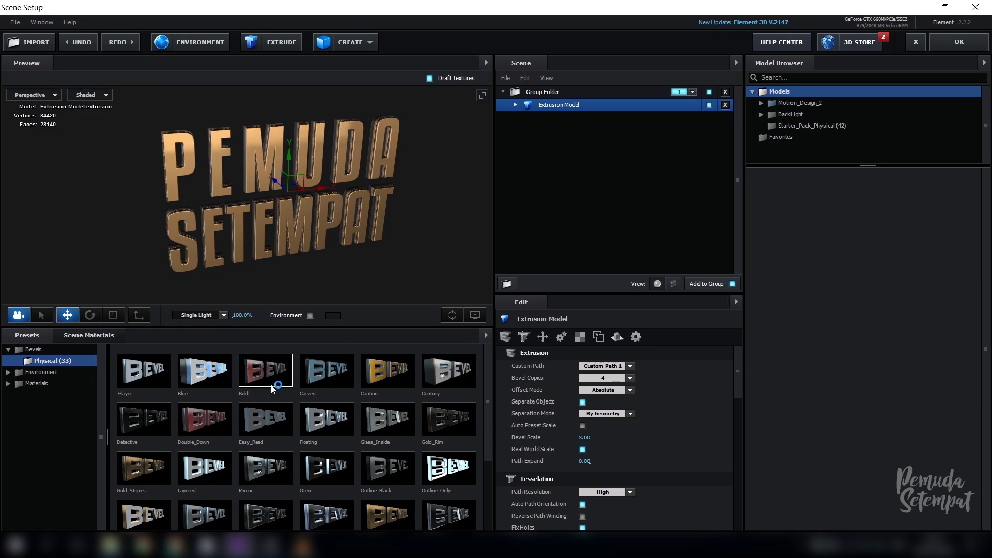
key(ctrl+y)
key(ctrl+y)
key(ctrl+y)
key(ctrl+y)
key(ctrl+y)
key(ctrl+y)
key(ctrl+y)
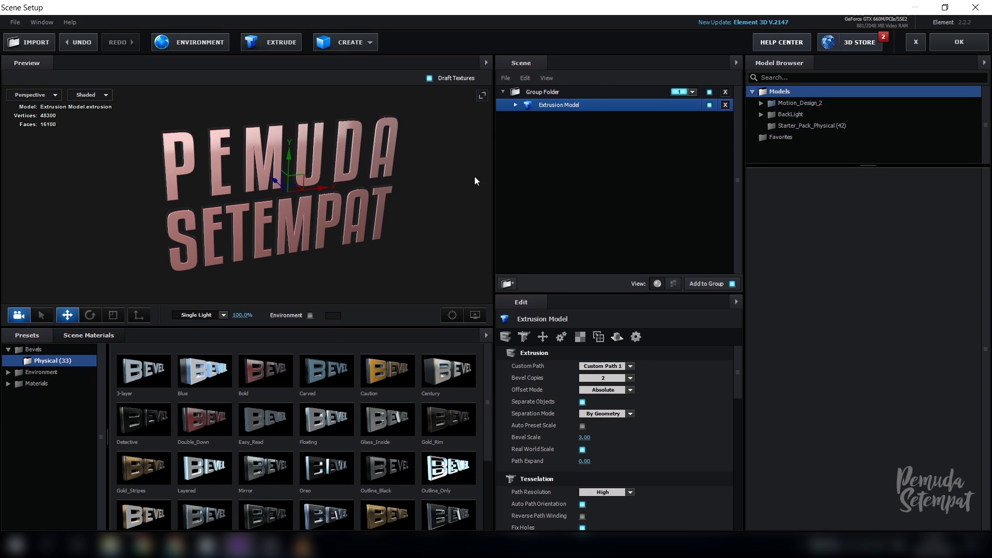
drag(456, 237, 94, 202)
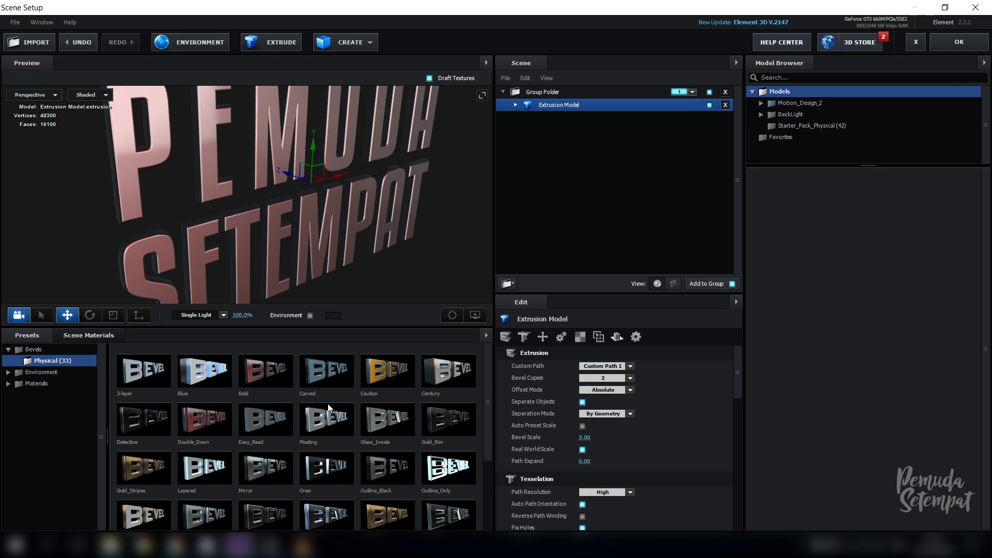
Step: Undo the bevel presets applied to the Extrusion Model
key(ctrl+z)
key(ctrl+z)
key(ctrl+z)
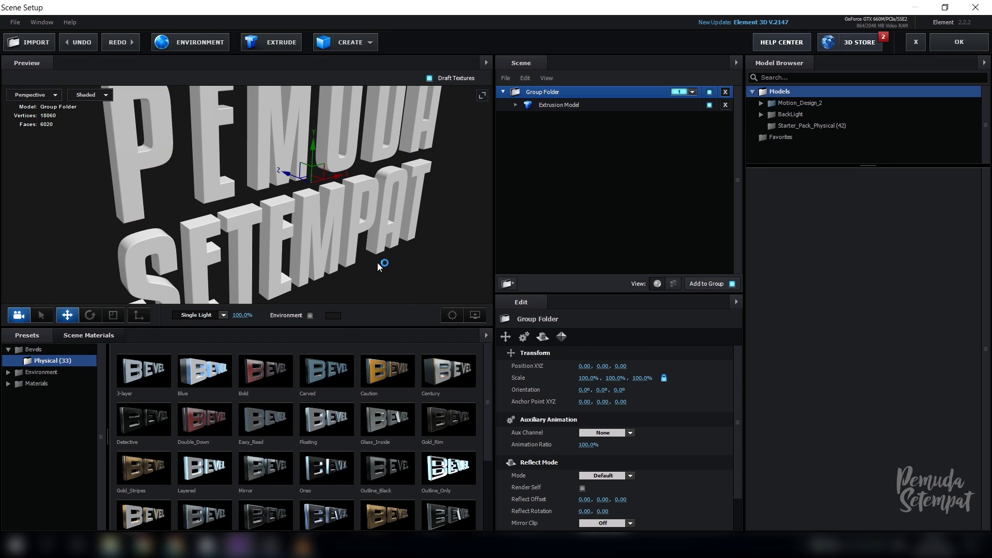
Step: Set the Reflectivity intensity of the Extrusion Model's Bevel 1 material to 100%
drag(394, 262, 316, 266)
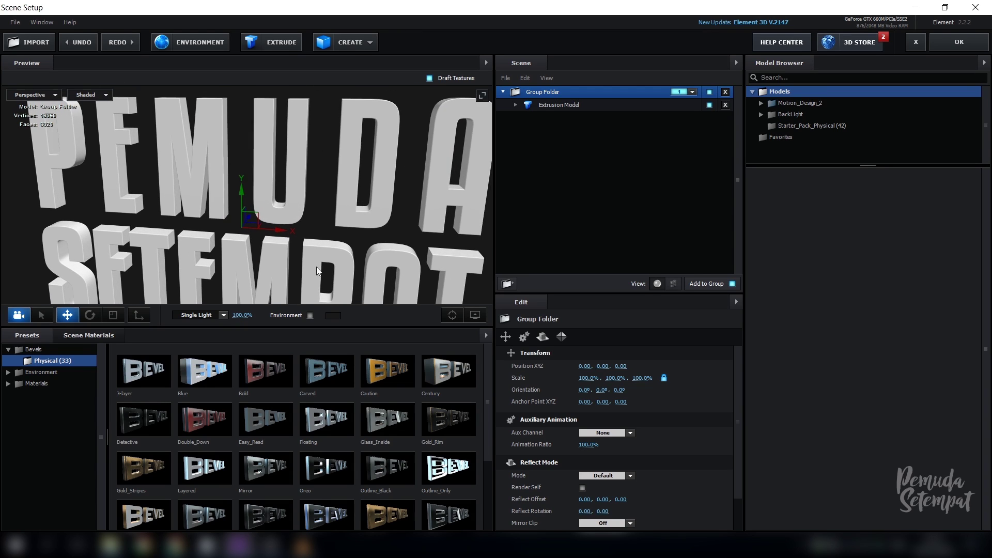
click(563, 107)
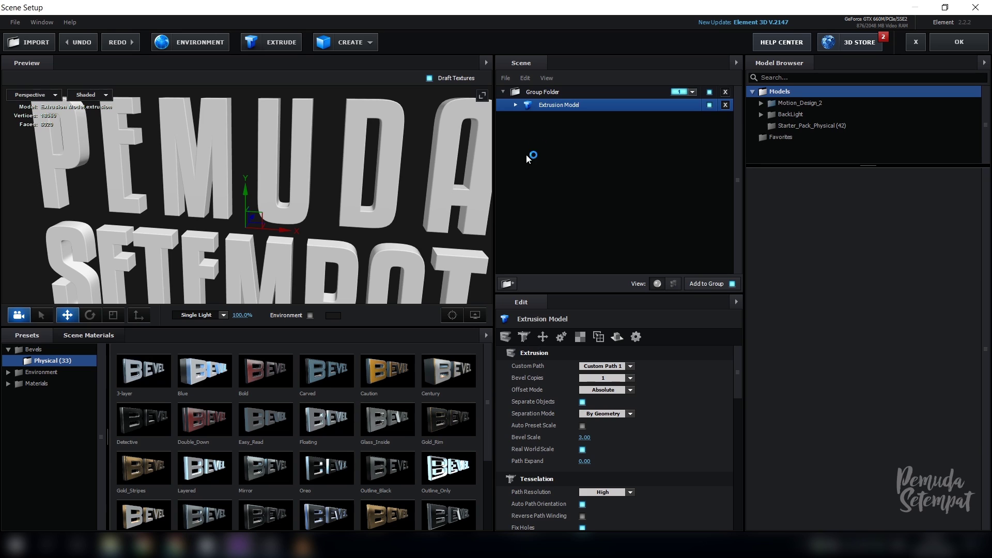
drag(340, 230, 369, 236)
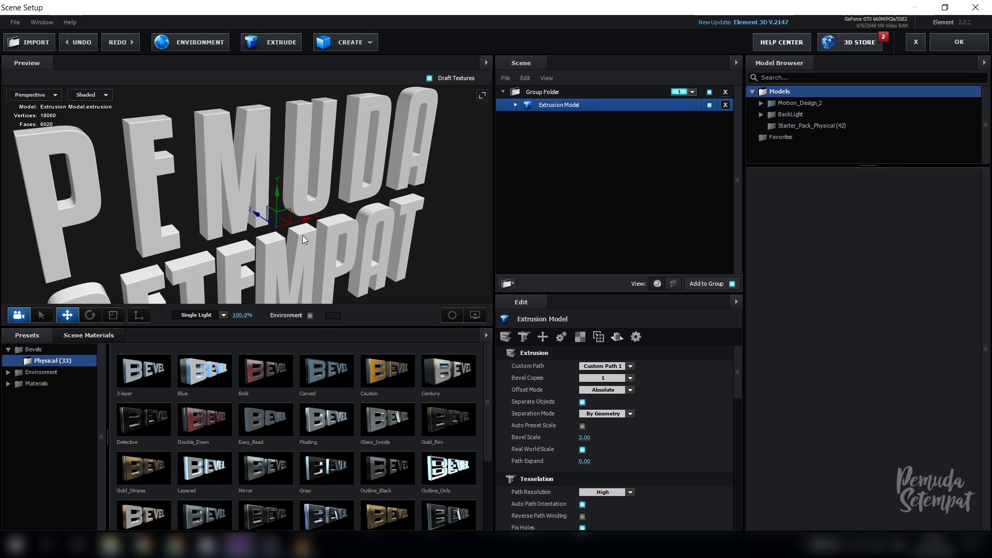
click(515, 105)
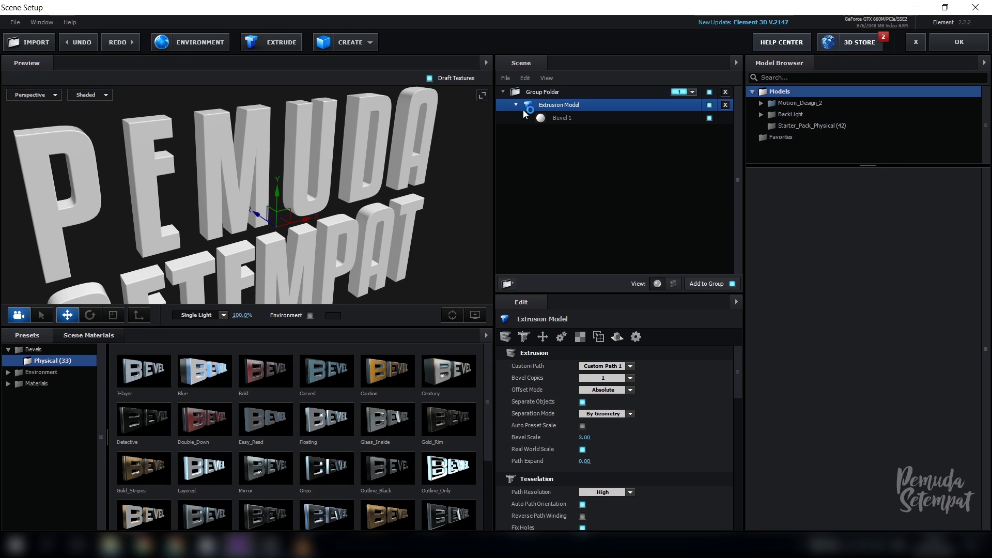
click(567, 122)
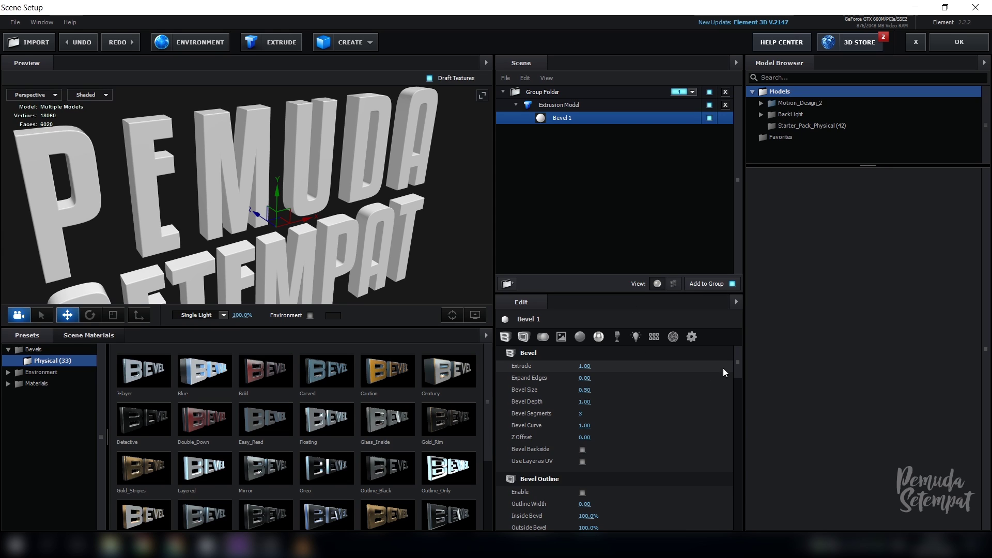
mouse_move(738, 367)
mouse_down()
mouse_move(741, 409)
mouse_move(727, 364)
mouse_up()
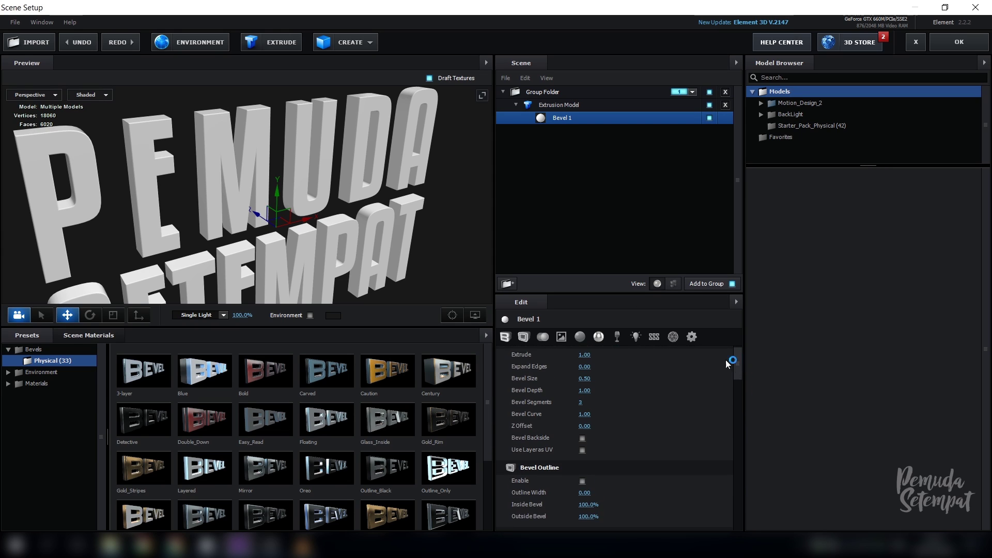
click(598, 336)
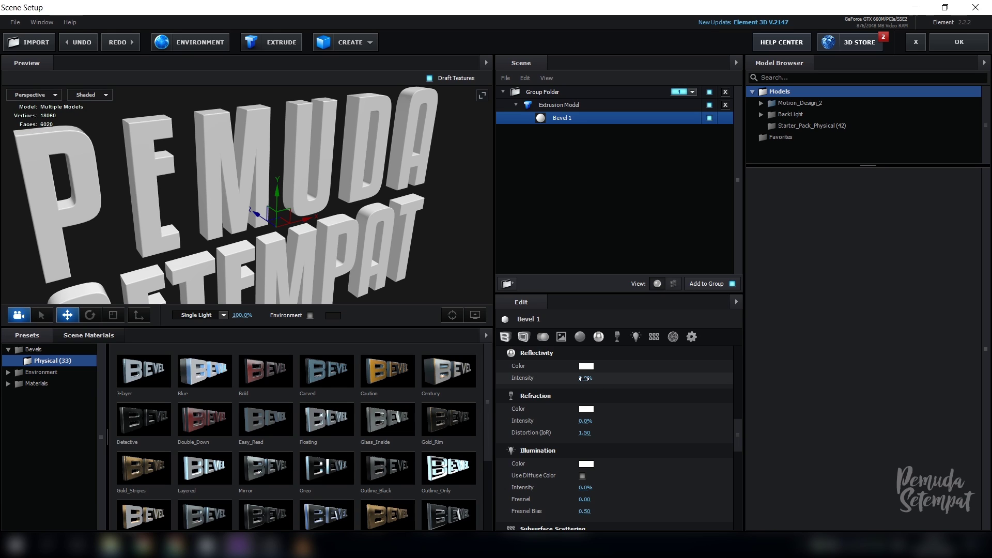
drag(585, 378, 672, 378)
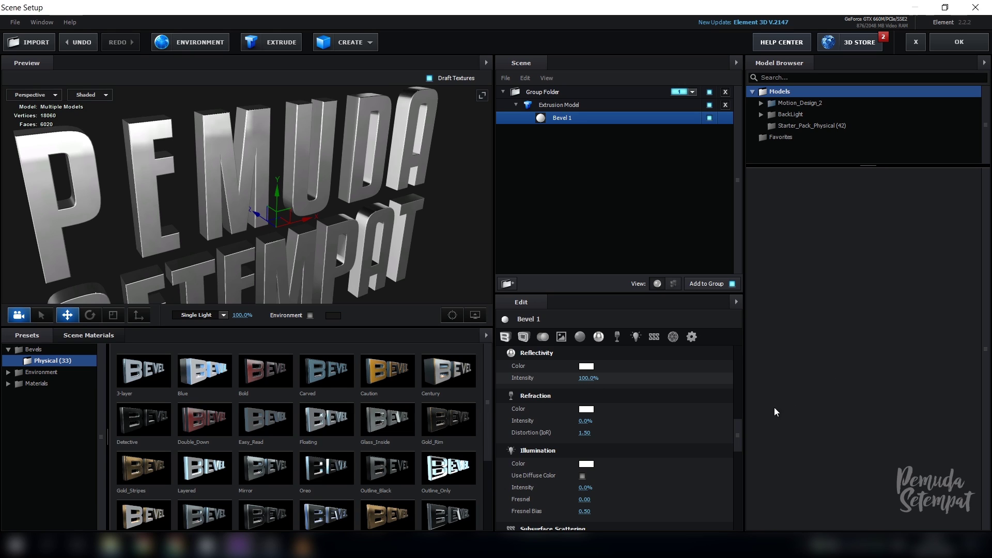
Step: Set the Diffuse Color of the Bevel 1 material to black (000000)
drag(739, 433, 739, 417)
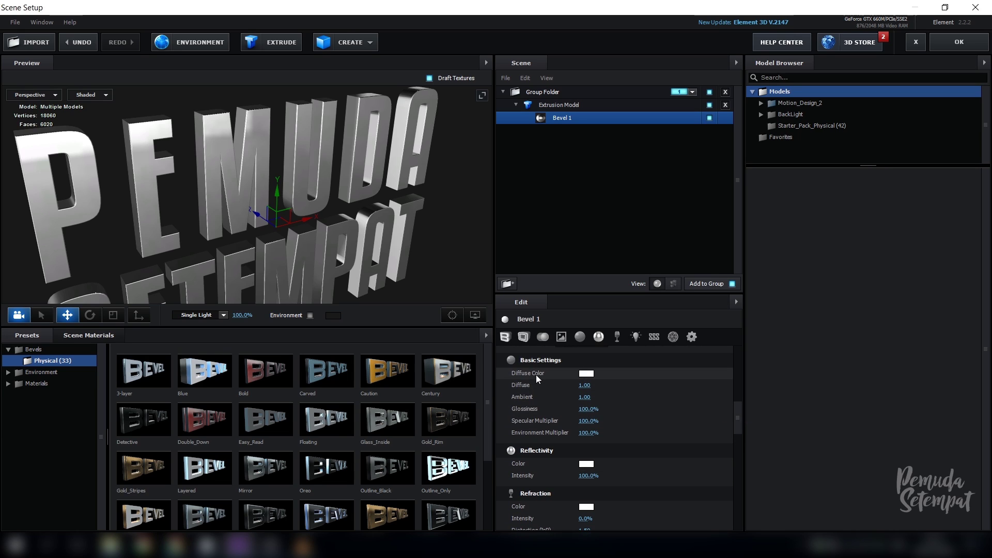
click(590, 373)
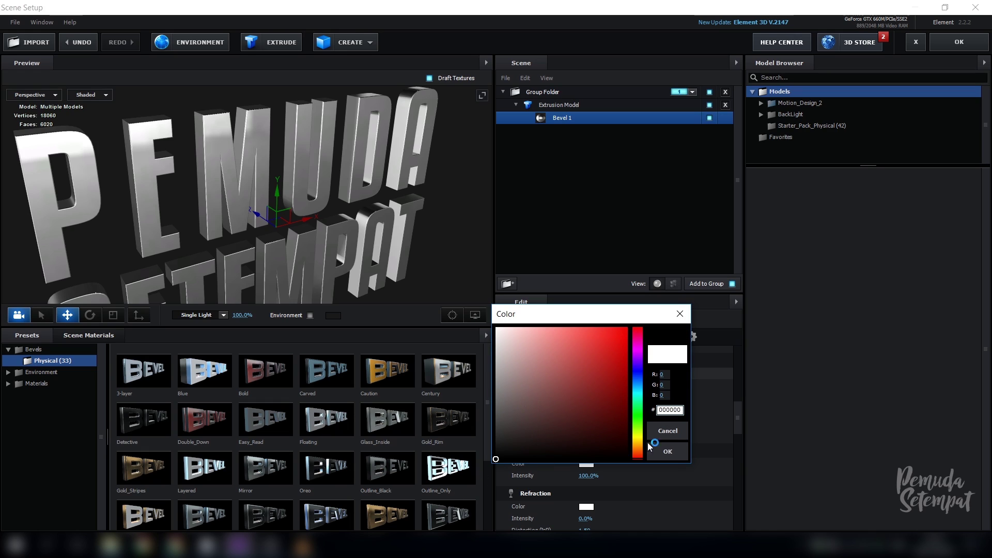
click(666, 451)
mouse_move(458, 243)
mouse_down()
mouse_move(399, 228)
mouse_move(446, 226)
mouse_move(417, 241)
mouse_up()
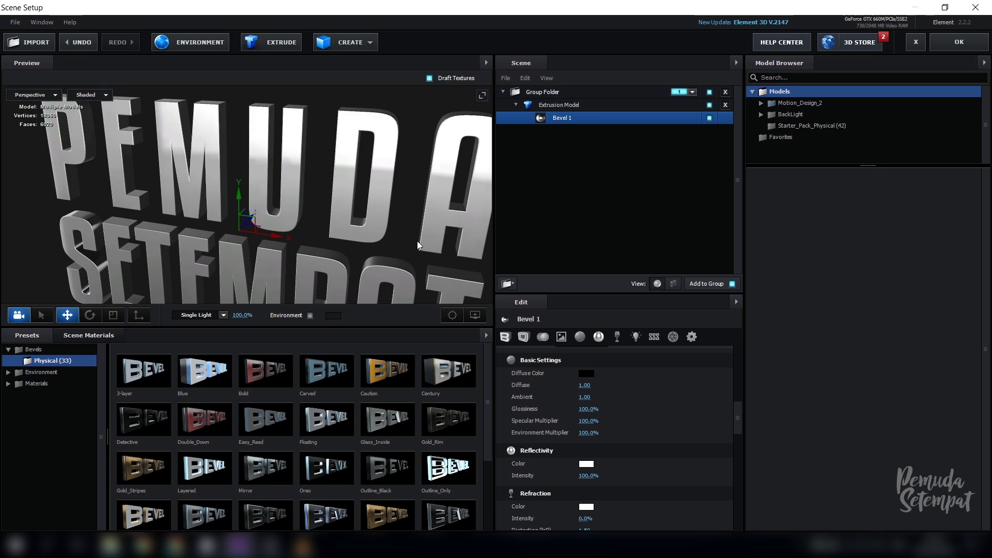
Step: Compare the preview's reflections with and without Draft Textures, leaving Draft Textures off
click(430, 79)
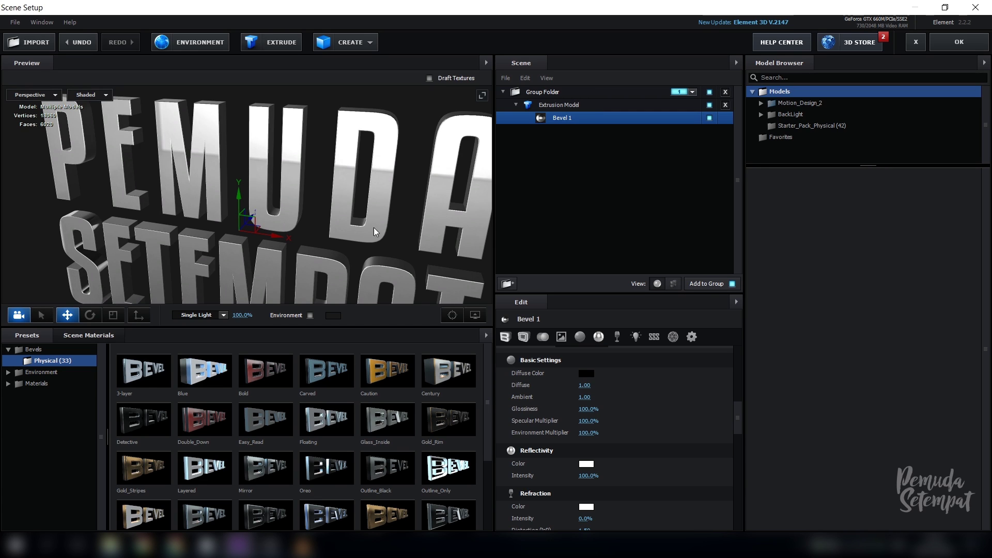
drag(373, 228, 283, 174)
click(430, 79)
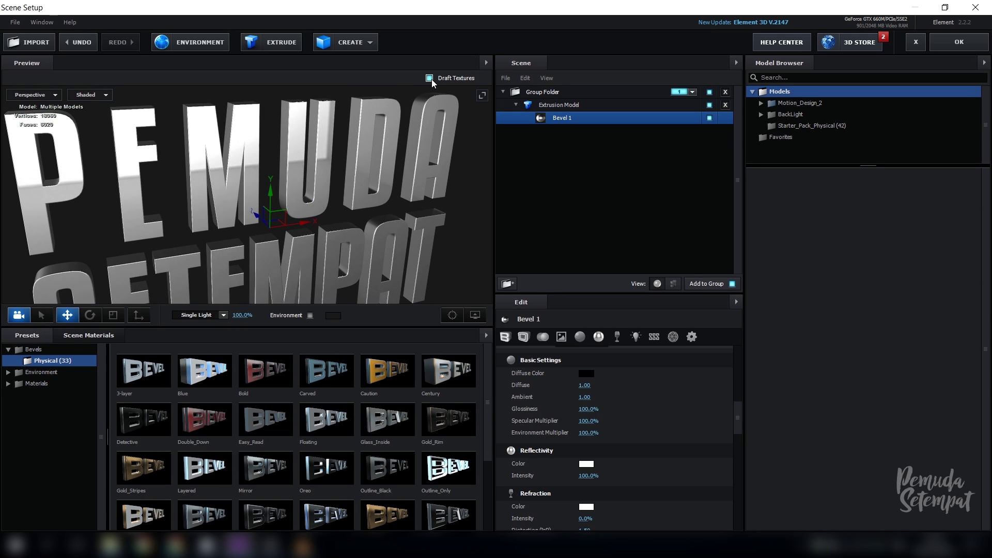
drag(420, 209, 335, 207)
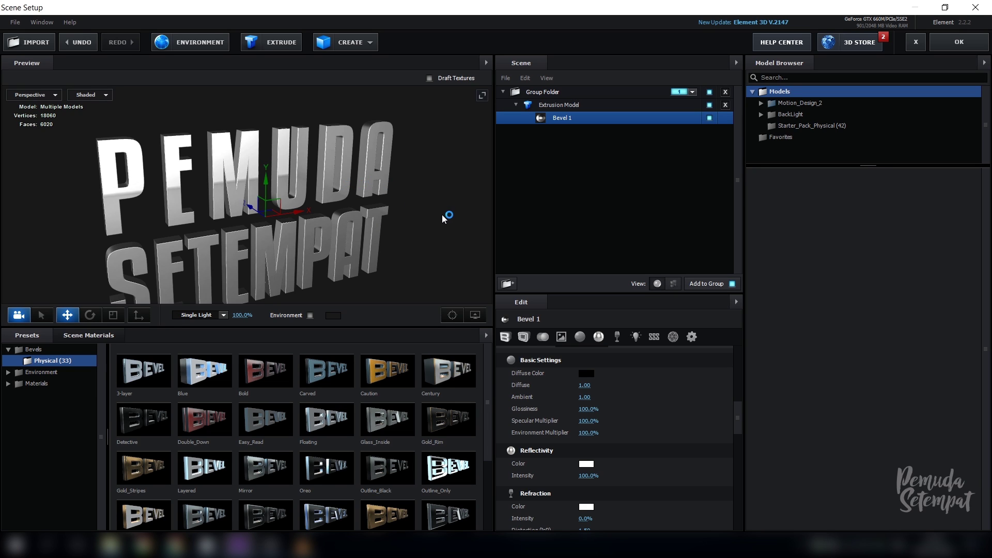
mouse_move(442, 215)
mouse_down()
mouse_move(421, 234)
mouse_move(437, 230)
mouse_up()
scroll(436, 230, up, 5)
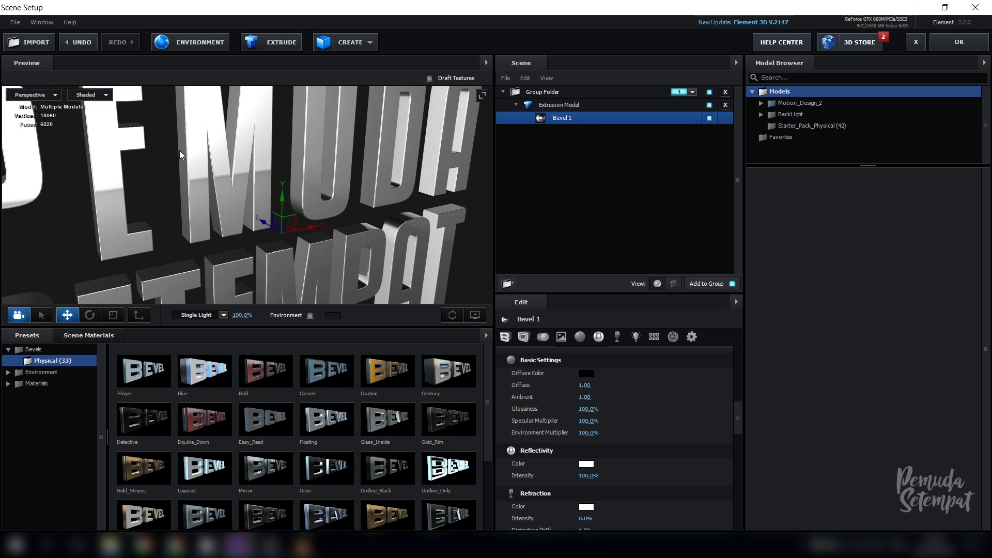
Step: Try an Extrude value of 0.75 and an Expand Edges value of 1.52 on Bevel 1, undoing each change
drag(179, 153, 451, 116)
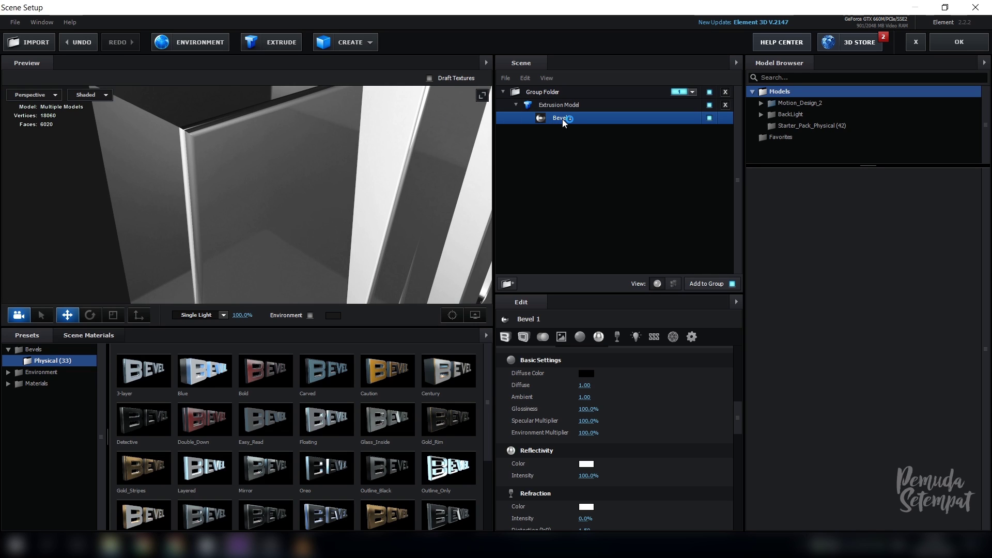
click(506, 337)
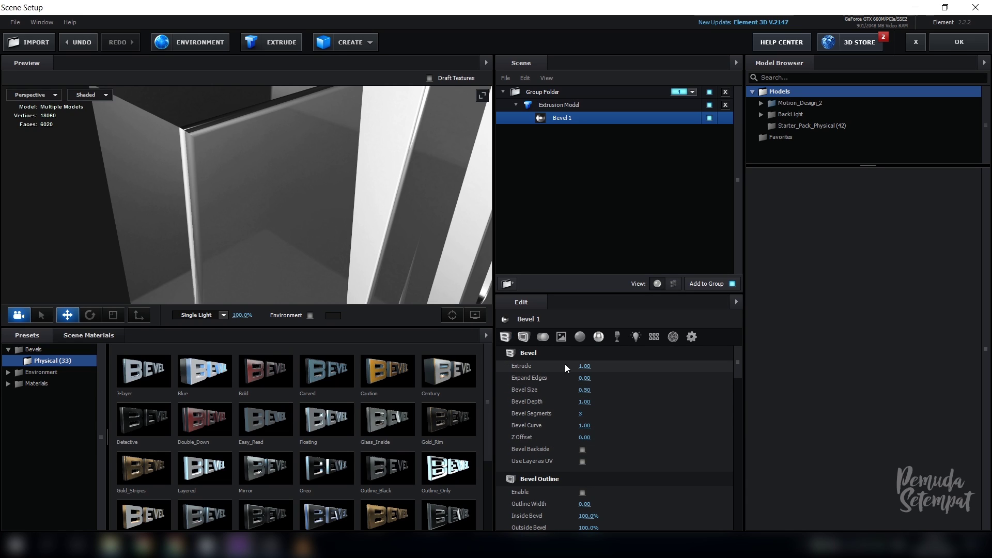
mouse_move(587, 366)
mouse_down()
mouse_move(662, 365)
mouse_move(574, 371)
mouse_up()
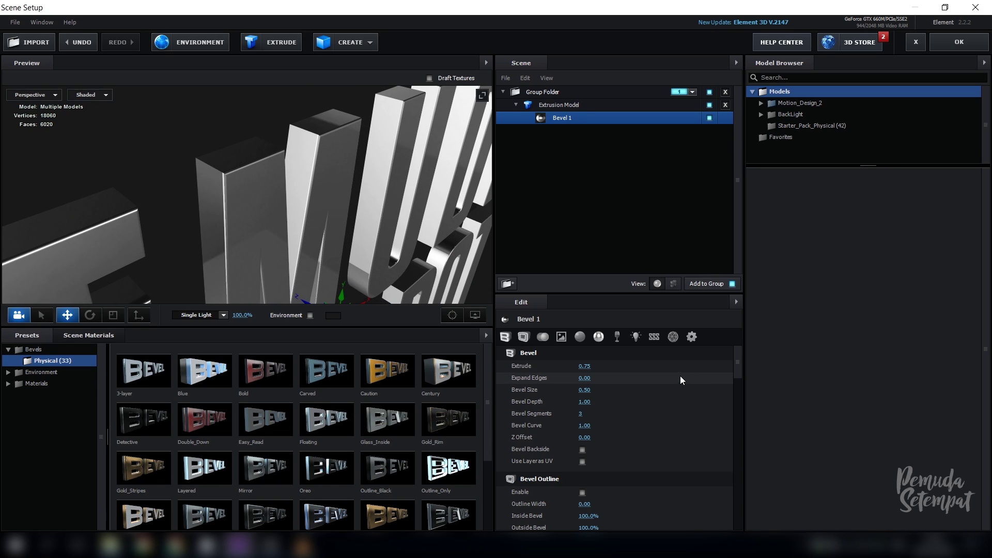
key(ctrl+z)
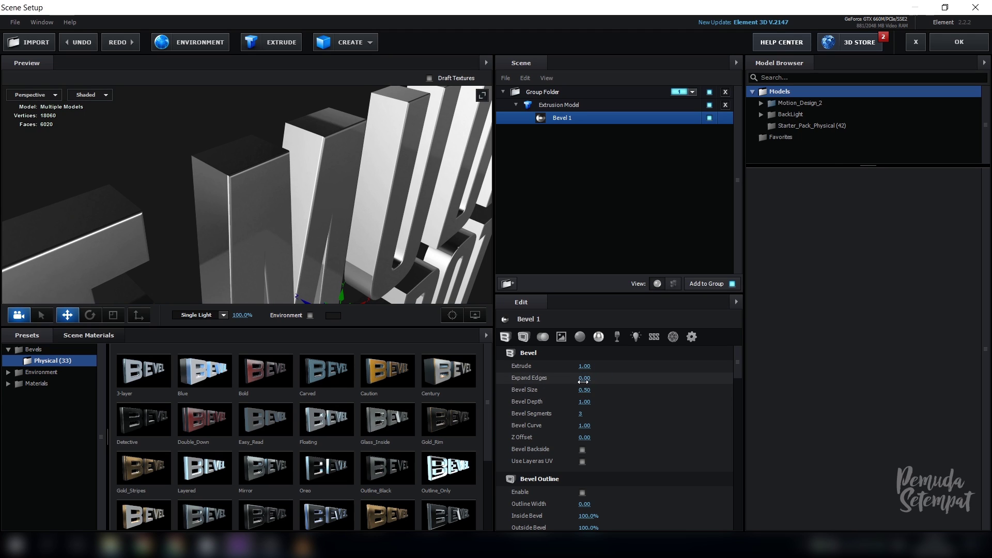
drag(584, 381, 656, 371)
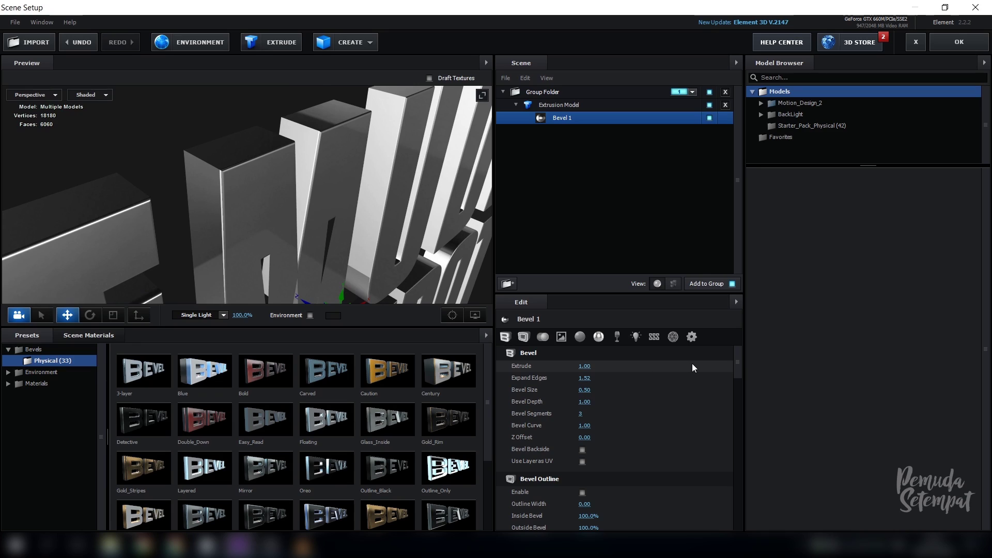
key(ctrl+z)
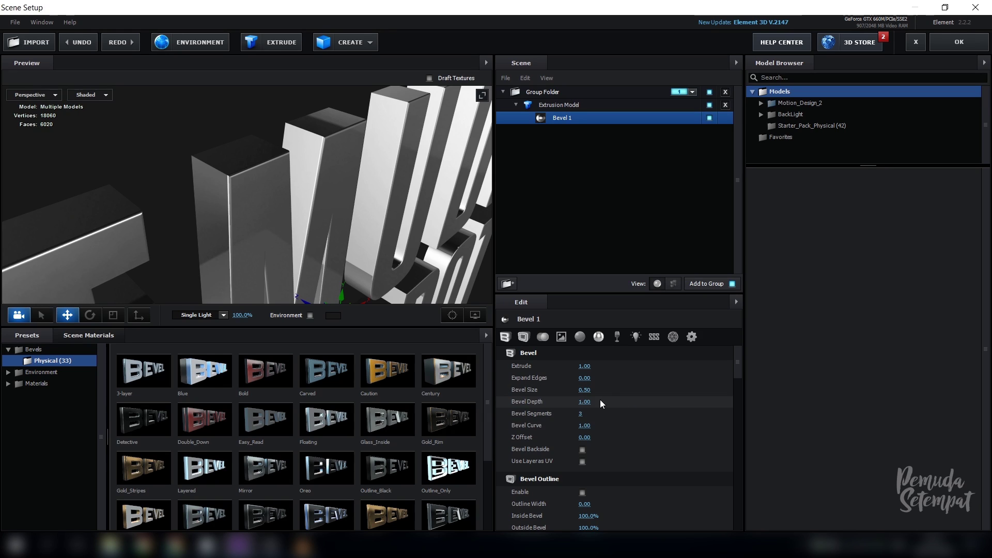
Step: Adjust Bevel 1's Bevel Size, returning it to 0.50, and set its Bevel Depth to -1.83
drag(299, 203, 280, 221)
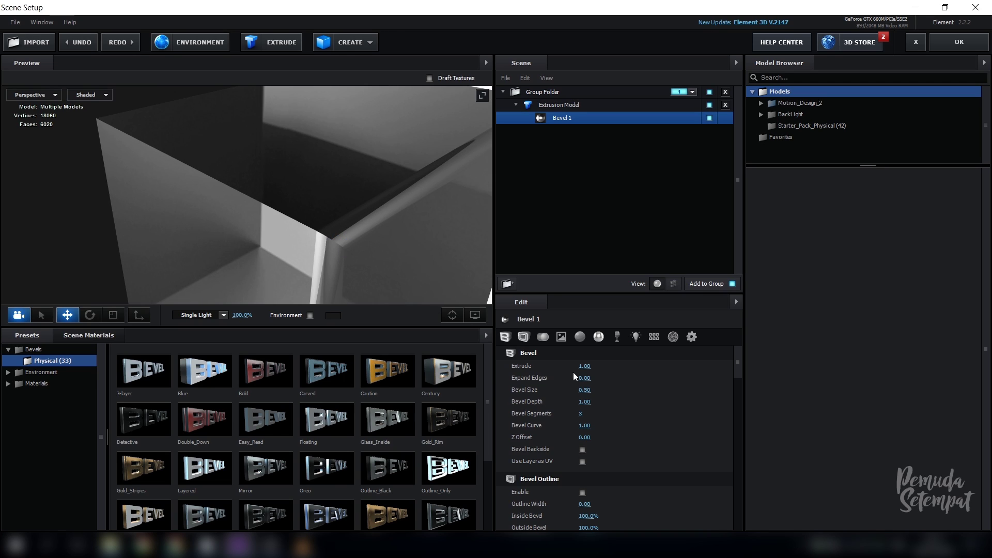
mouse_move(583, 390)
mouse_down()
mouse_move(692, 392)
mouse_move(579, 387)
mouse_up()
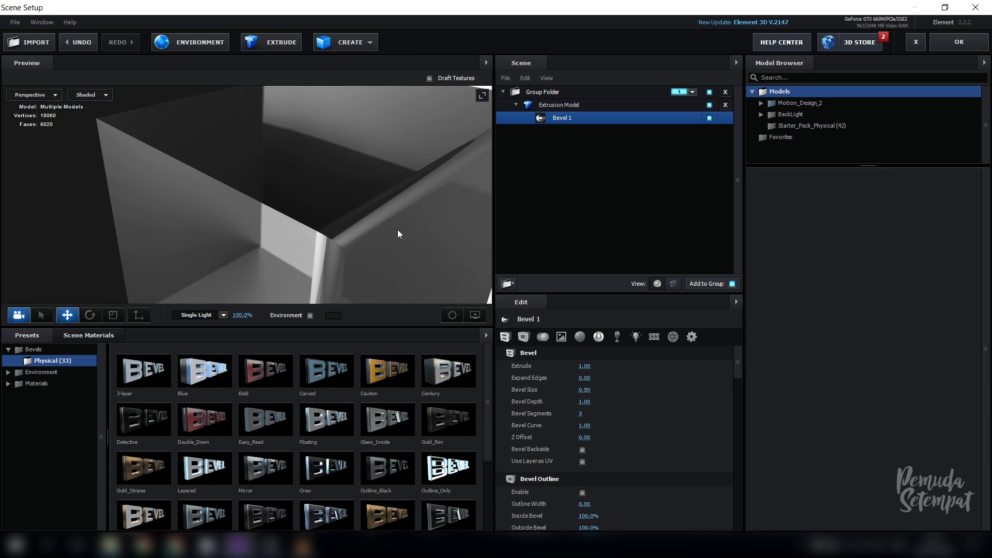
drag(398, 234, 279, 207)
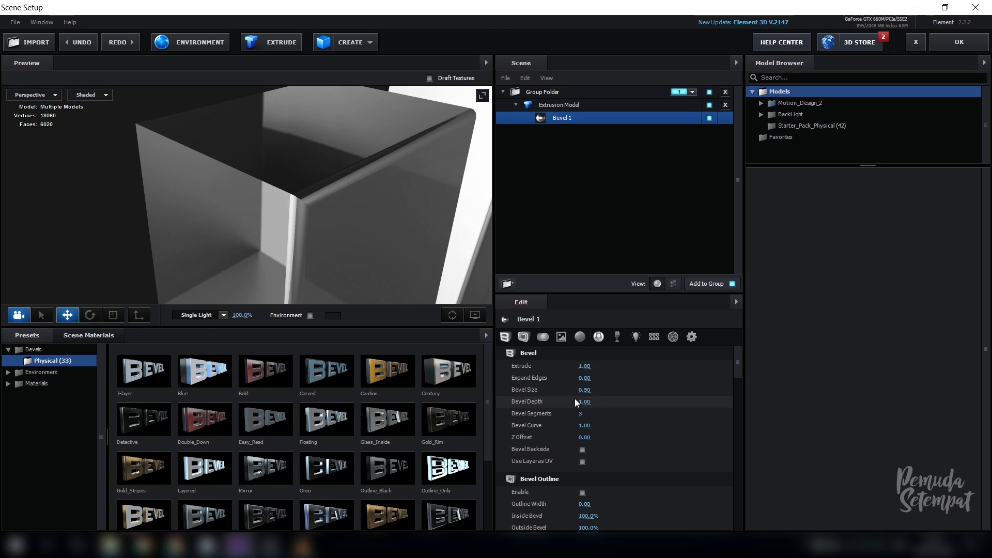
drag(575, 401, 457, 417)
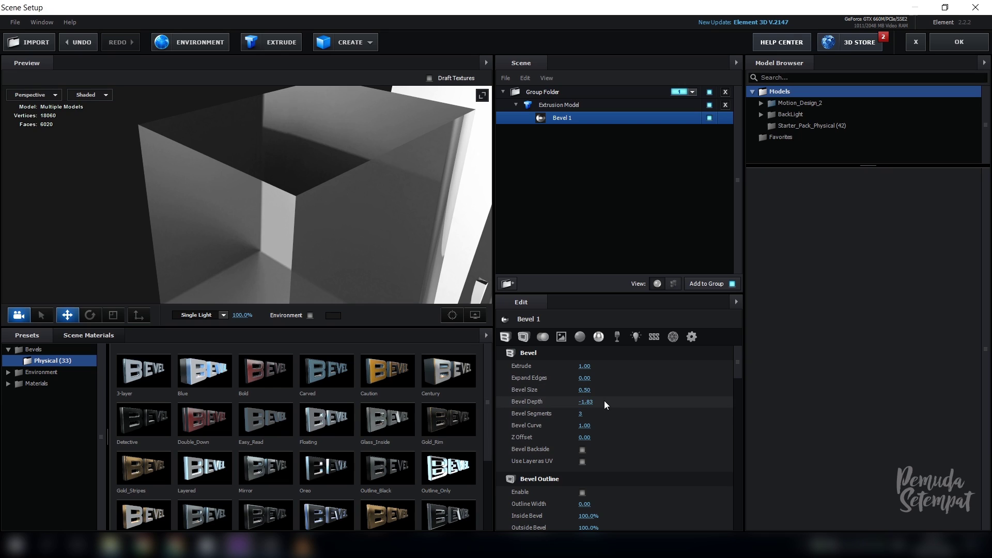
Step: Undo the last Bevel Depth change on Bevel 1 and try different Bevel Curve values, returning the curve to 1.00
key(ctrl+z)
scroll(392, 254, up, 5)
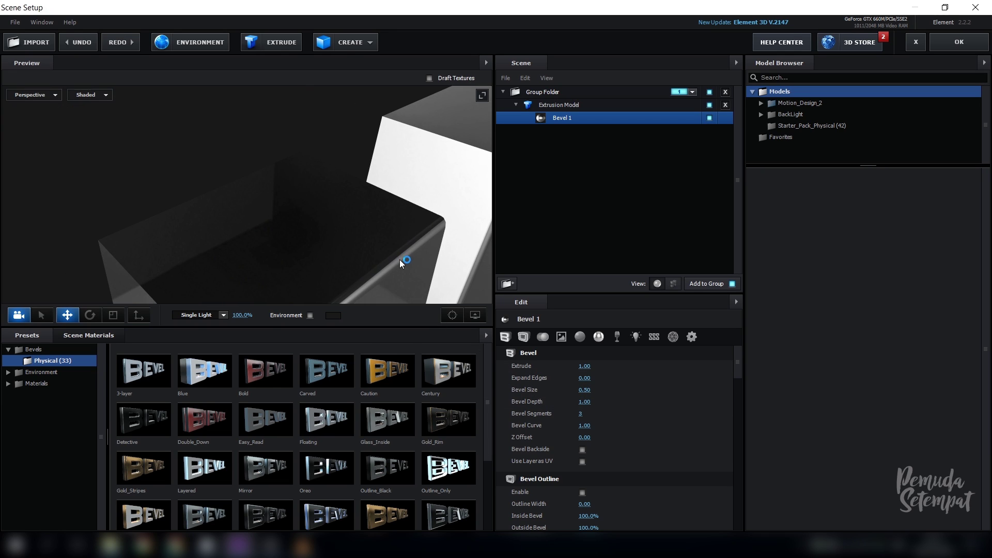
drag(399, 259, 397, 231)
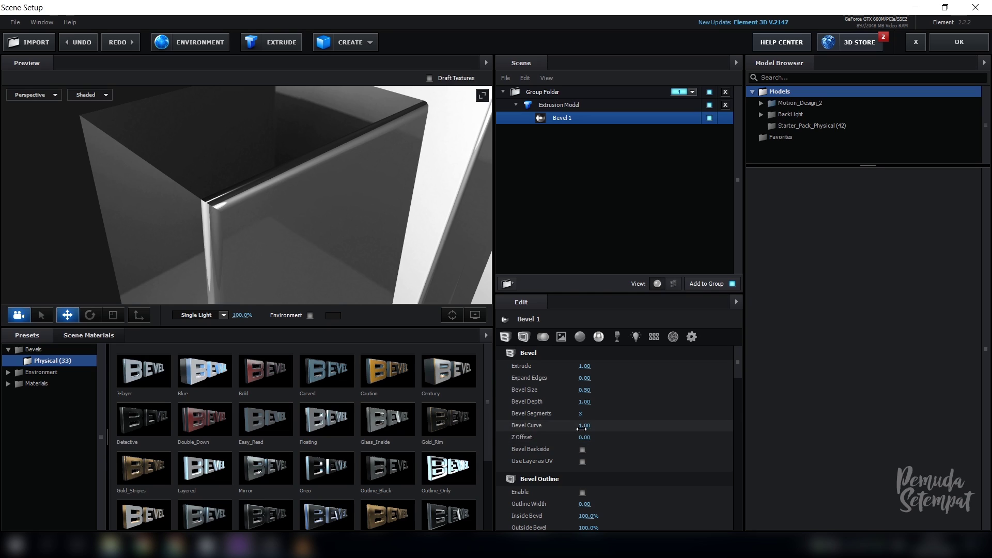
drag(581, 428, 443, 430)
drag(460, 430, 692, 417)
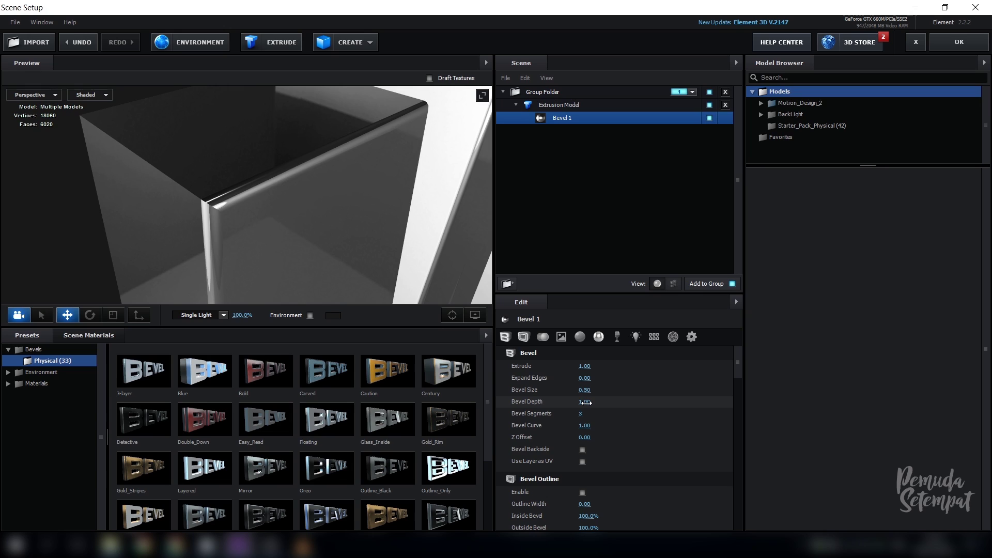
Step: Try Bevel Depth values of 2.88 and 3.32 and an Extrude value of 1.53 on Bevel 1, undoing the changes
mouse_move(586, 403)
mouse_down()
mouse_move(739, 403)
mouse_move(578, 405)
mouse_move(710, 401)
mouse_move(691, 408)
mouse_up()
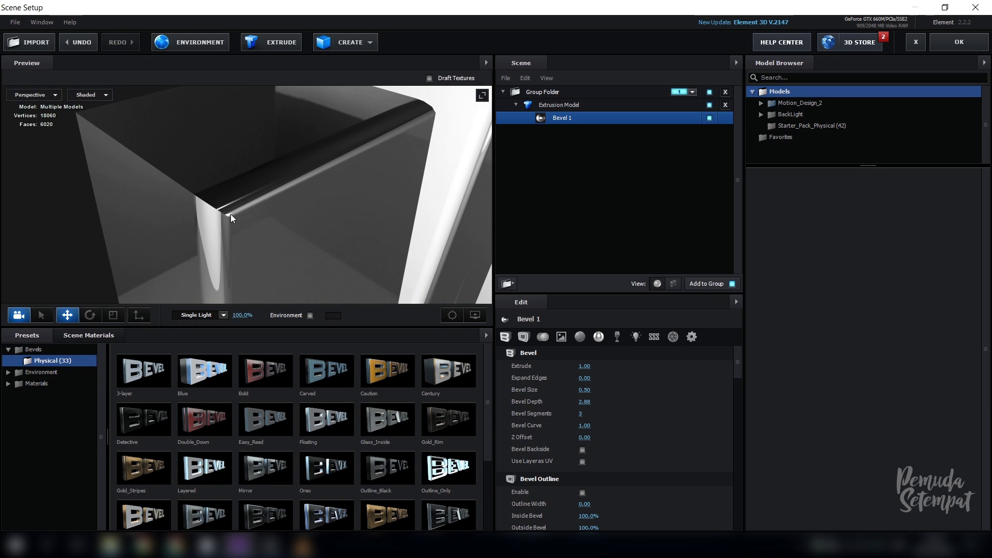
drag(592, 366, 618, 367)
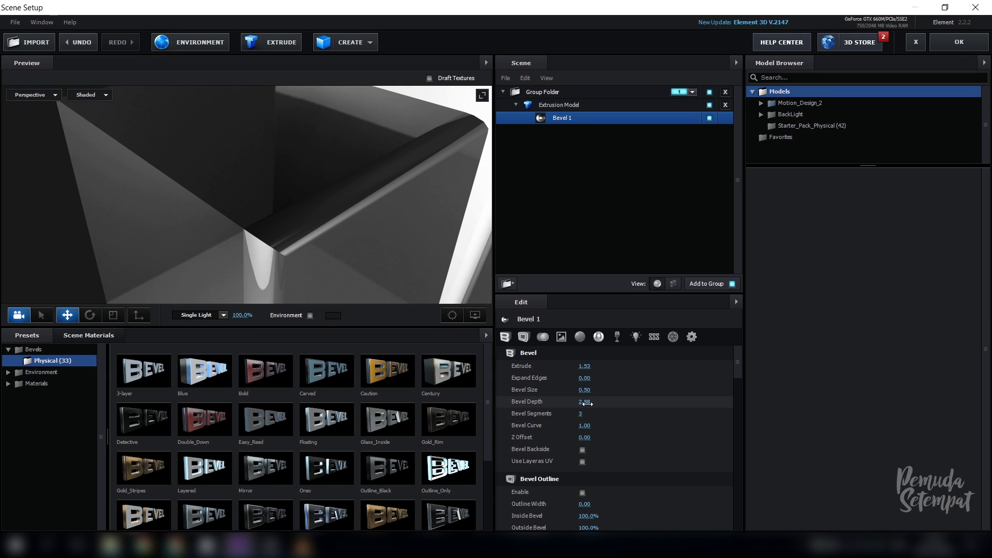
drag(588, 403, 626, 398)
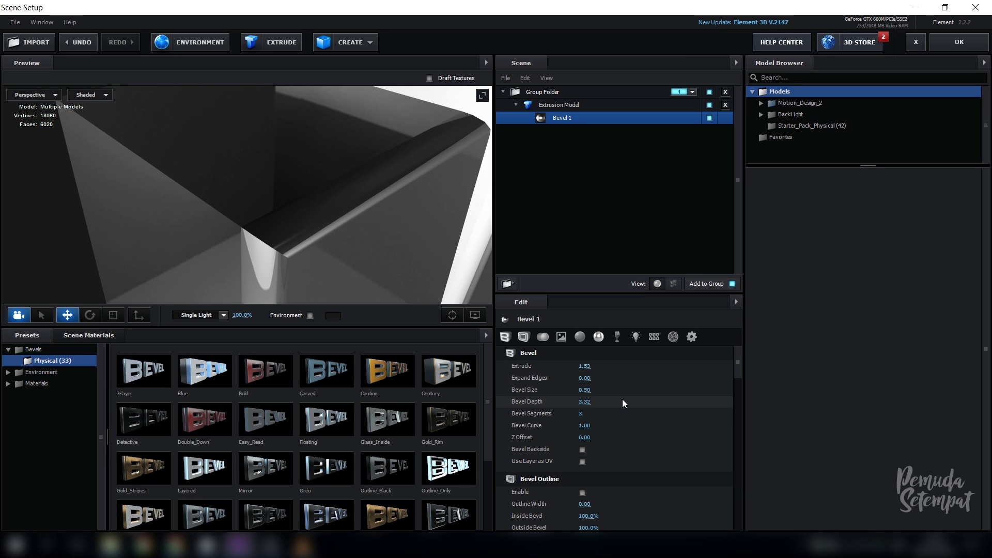
key(ctrl+z)
key(ctrl+z)
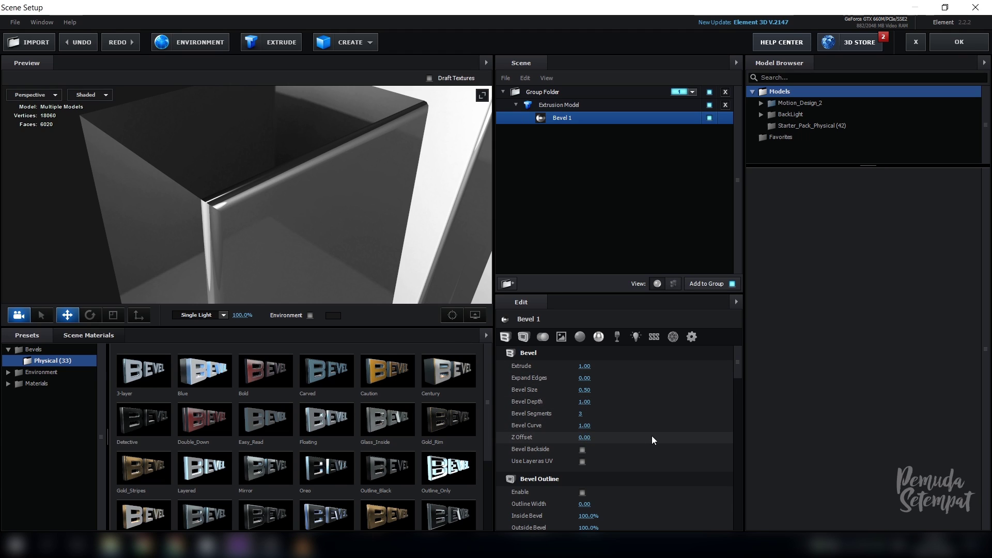
Step: Try a Bevel Outline on Bevel 1 with an Outline Width of 2.52, reset the width to 0.00 and disable the outline
scroll(652, 447, down, 2)
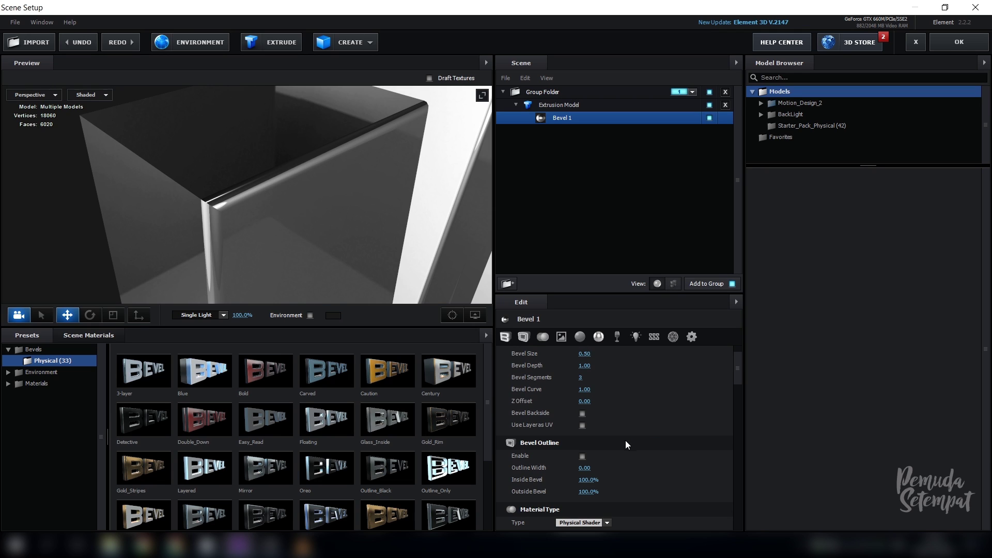
scroll(281, 262, down, 5)
mouse_move(310, 263)
mouse_down()
mouse_move(288, 244)
mouse_move(300, 252)
mouse_up()
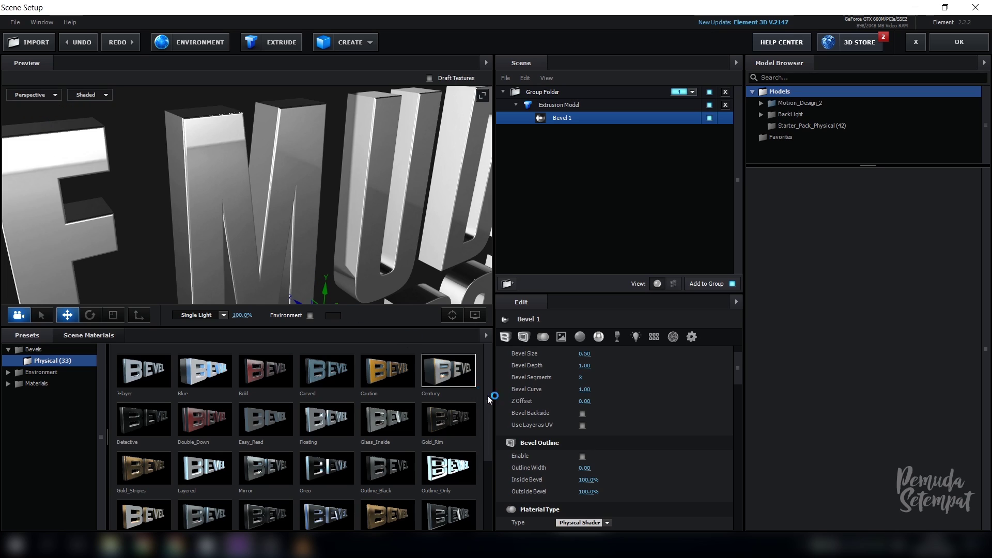
click(582, 456)
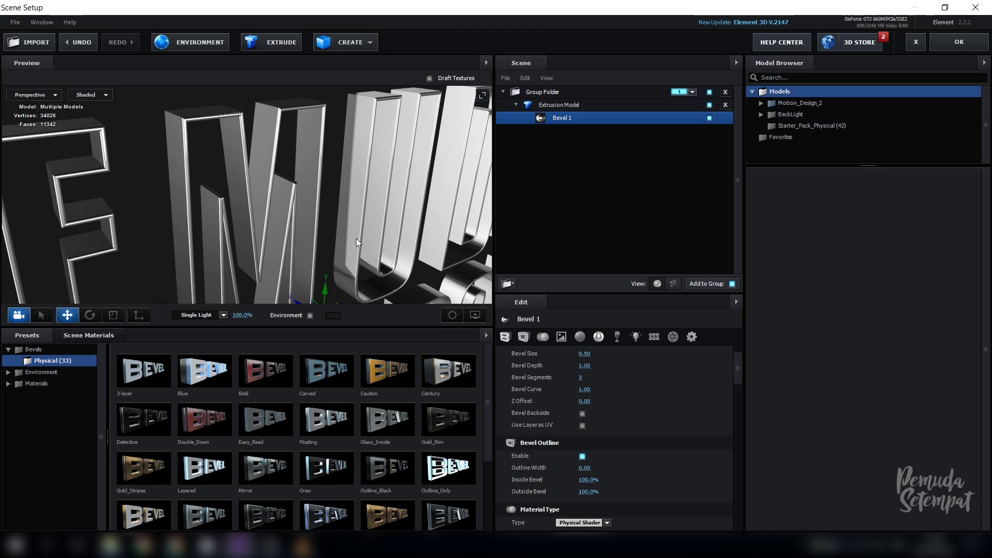
drag(350, 233, 241, 243)
drag(592, 468, 691, 445)
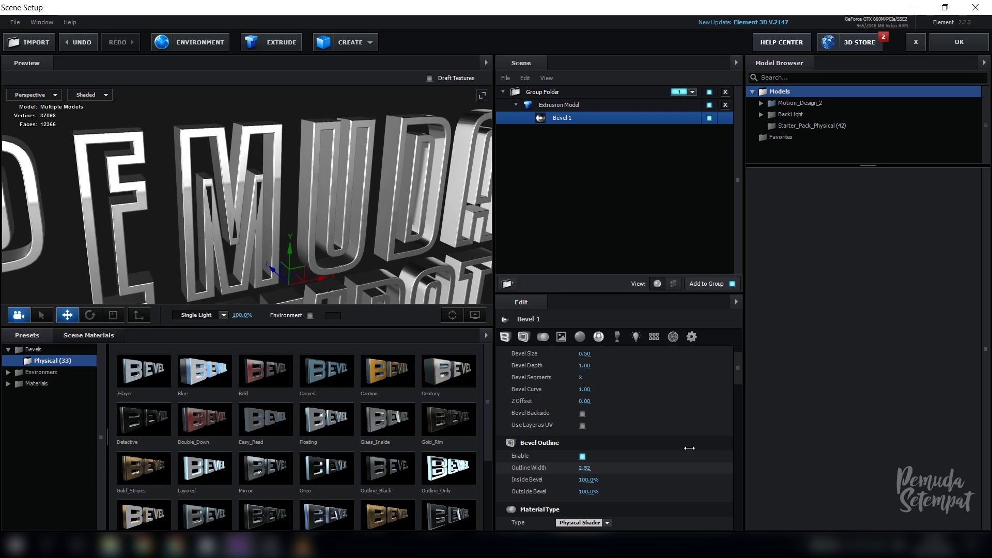
drag(654, 494, 594, 488)
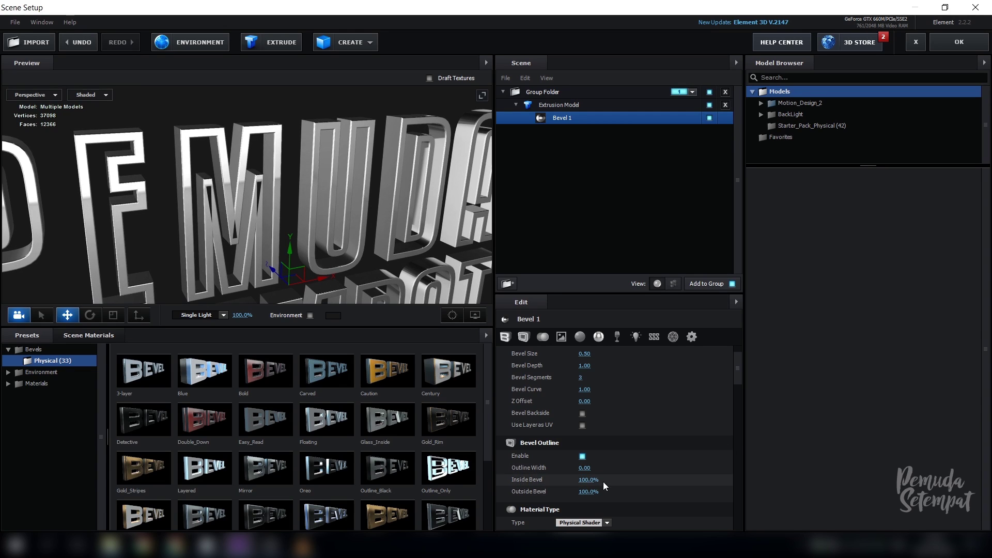
drag(333, 300, 224, 184)
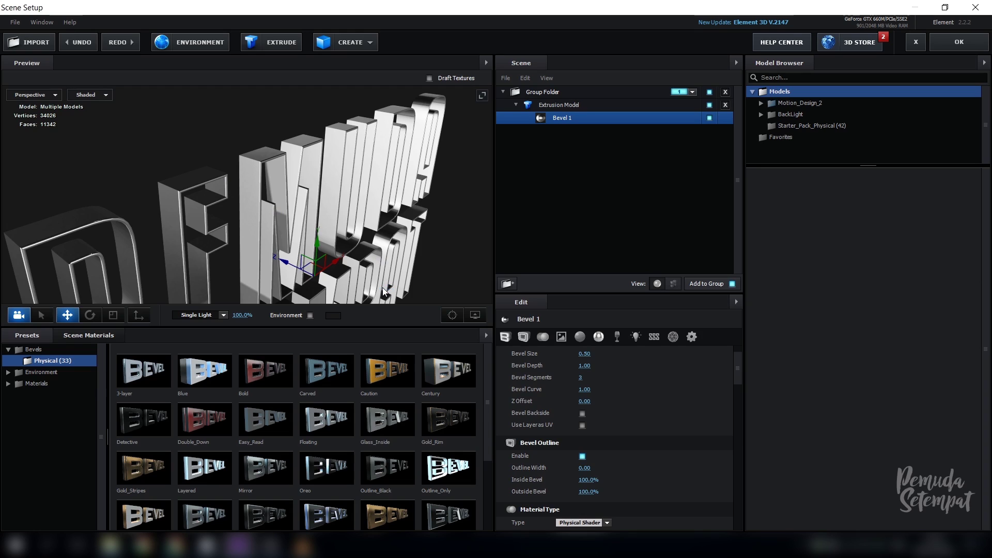
click(582, 457)
drag(335, 297, 292, 265)
scroll(308, 284, down, 3)
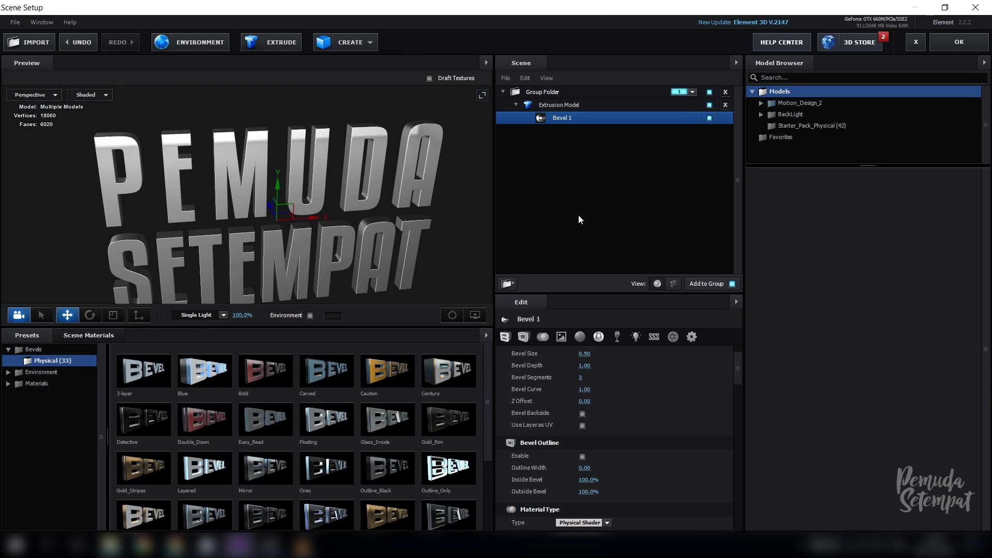
Step: Rename the Extrusion Model as pemuda setempat
click(561, 106)
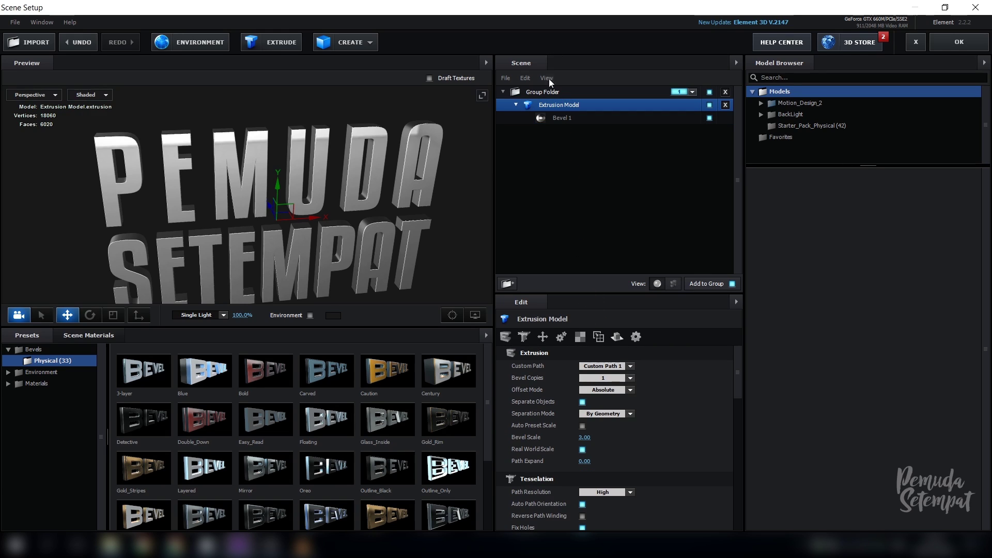
double_click(559, 104)
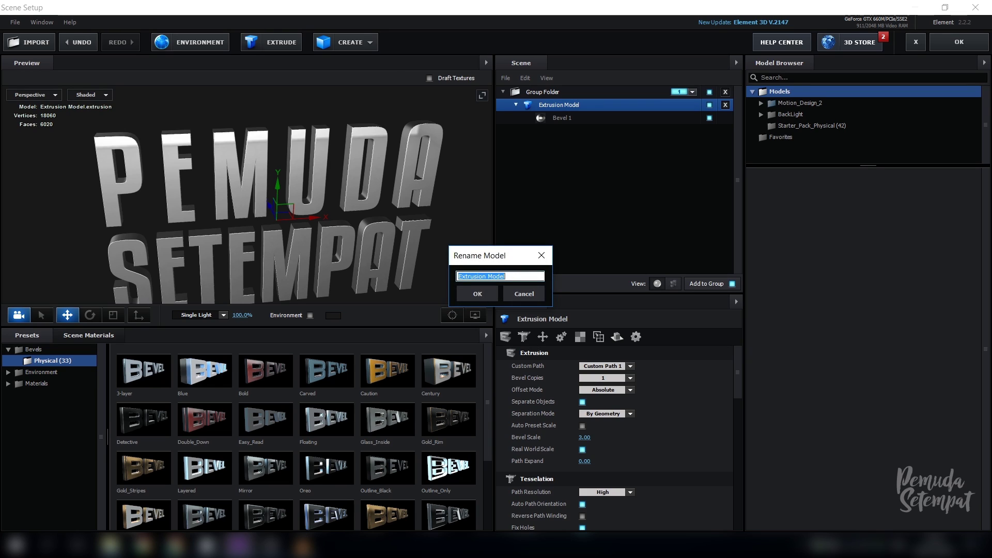
text(pemuda setempat)
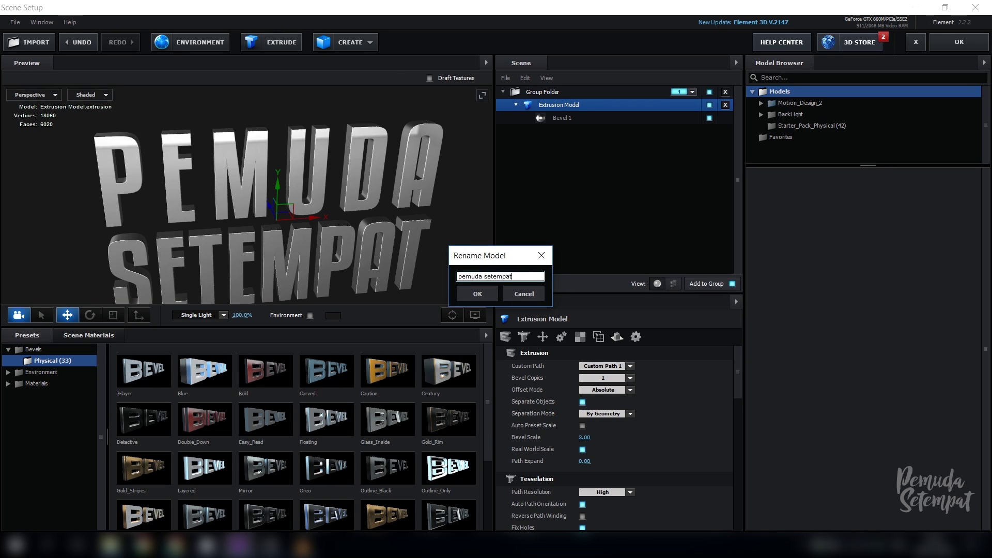
key(Return)
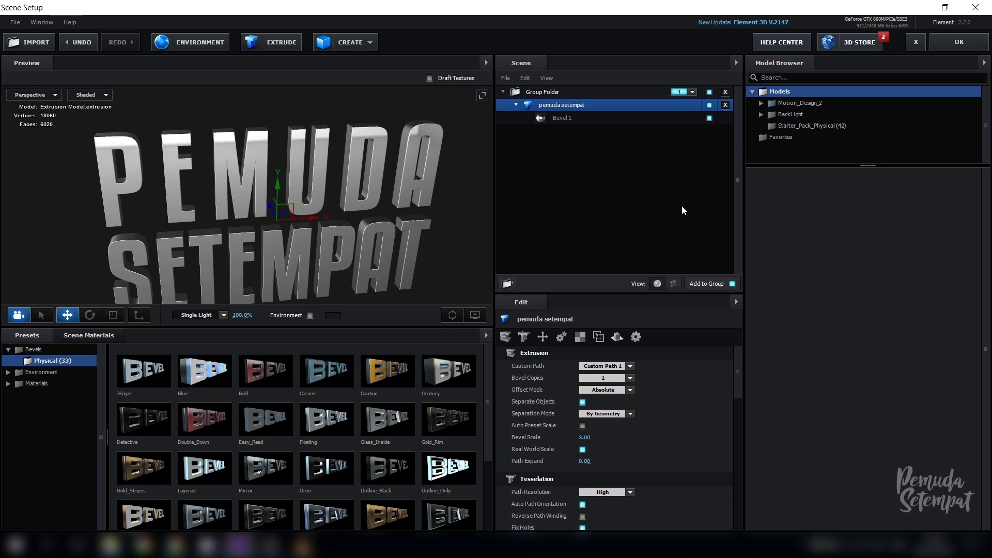
Step: Set the pemuda setempat model's Bevel Copies to 2
click(608, 381)
click(606, 395)
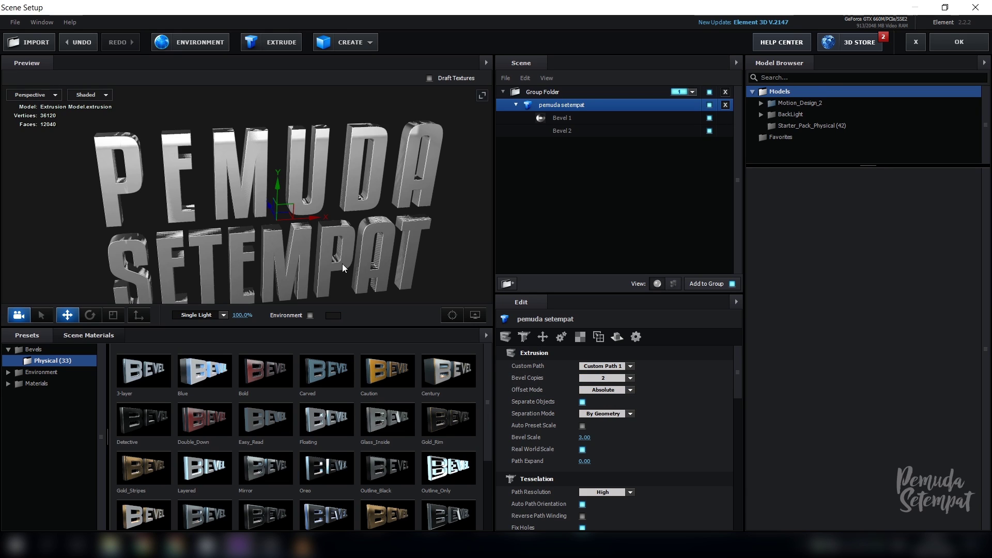
drag(342, 263, 270, 215)
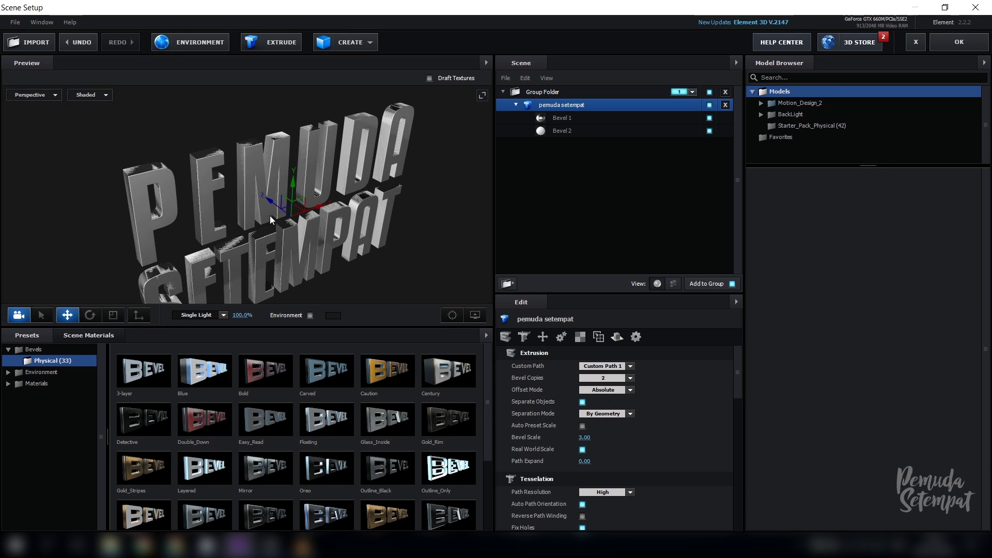
Step: Adjust Bevel 2 through several trial values, setting its Expand Edges to 0.64 and its Z Offset to -0.10
click(563, 121)
click(566, 131)
click(563, 117)
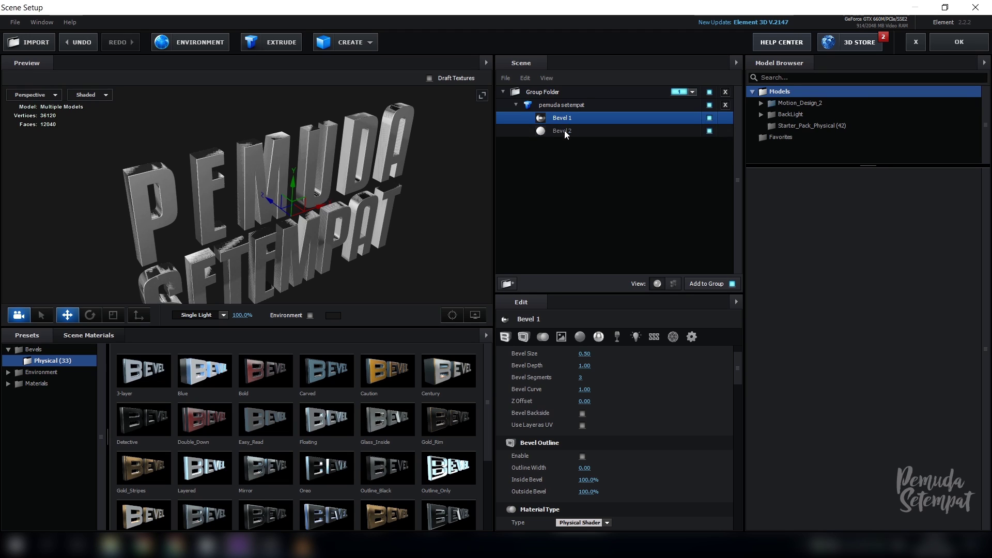
click(564, 130)
click(565, 119)
click(565, 133)
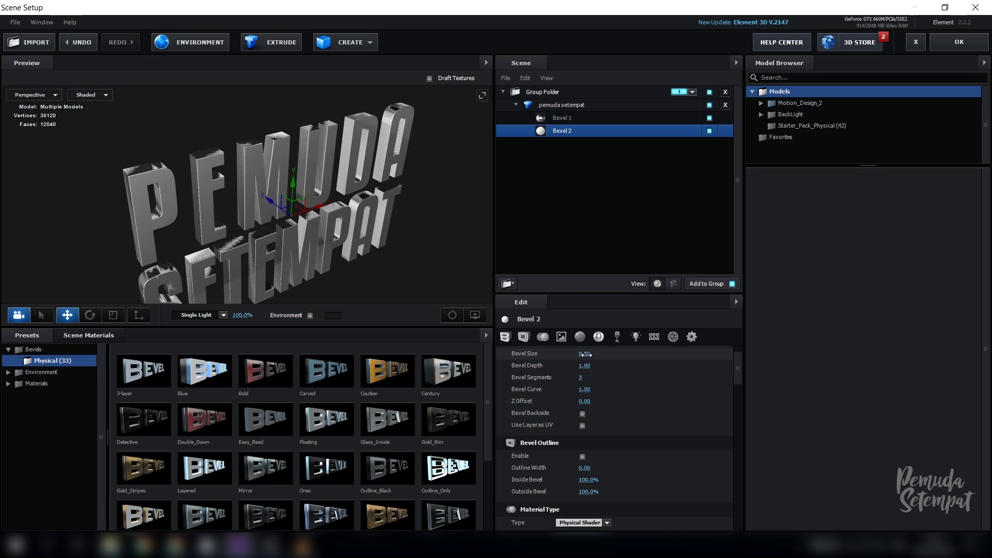
scroll(589, 372, up, 1)
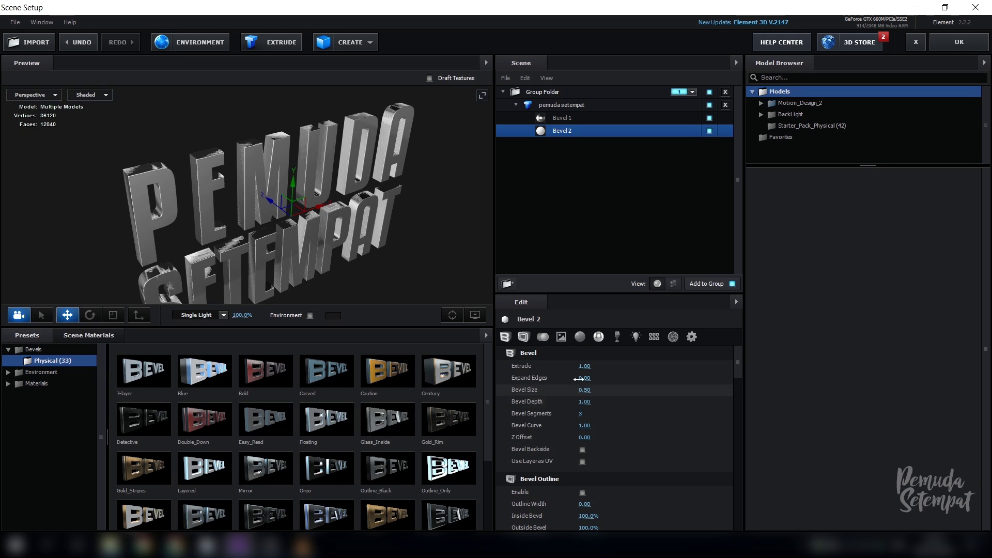
mouse_move(584, 377)
mouse_down()
mouse_move(604, 379)
mouse_move(586, 379)
mouse_up()
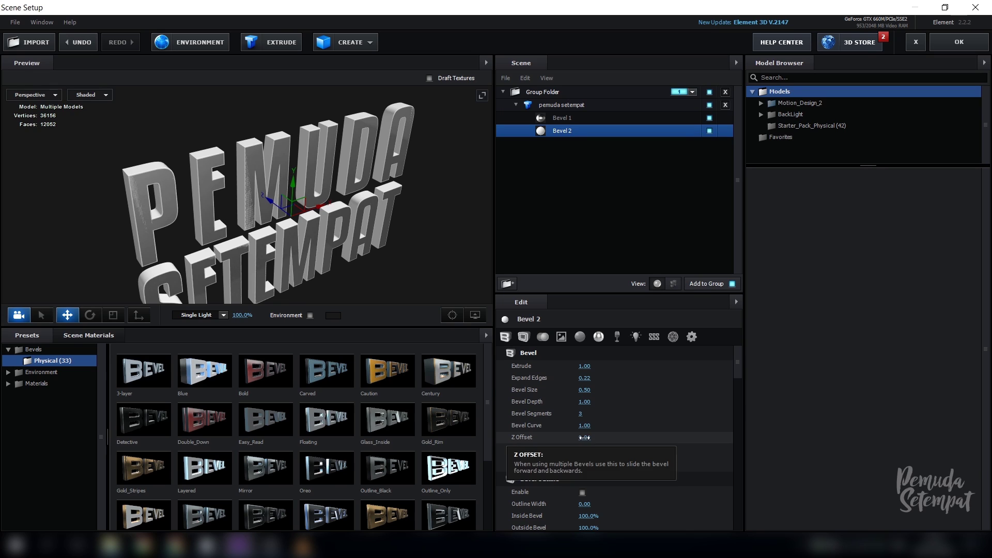
drag(584, 438, 572, 439)
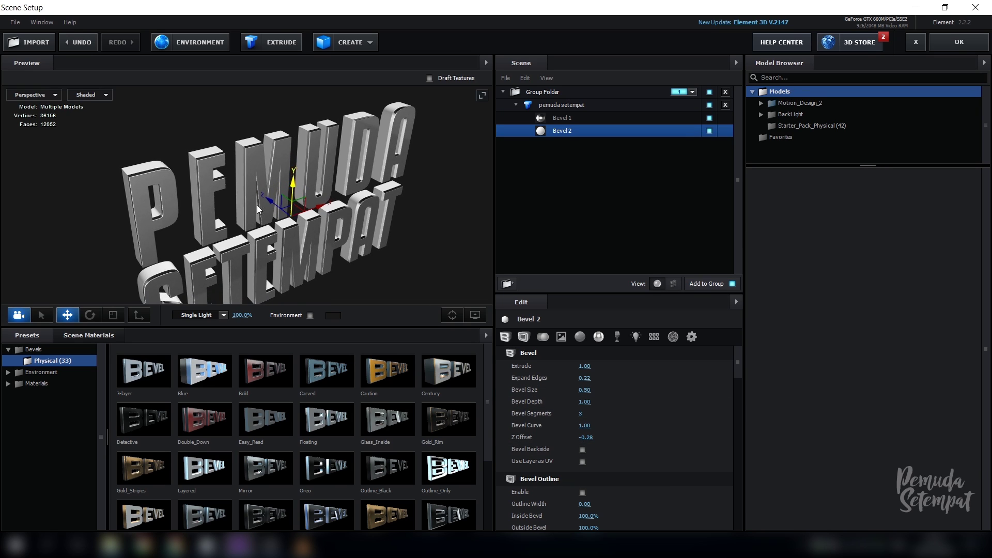
drag(289, 217, 392, 173)
drag(598, 379, 848, 350)
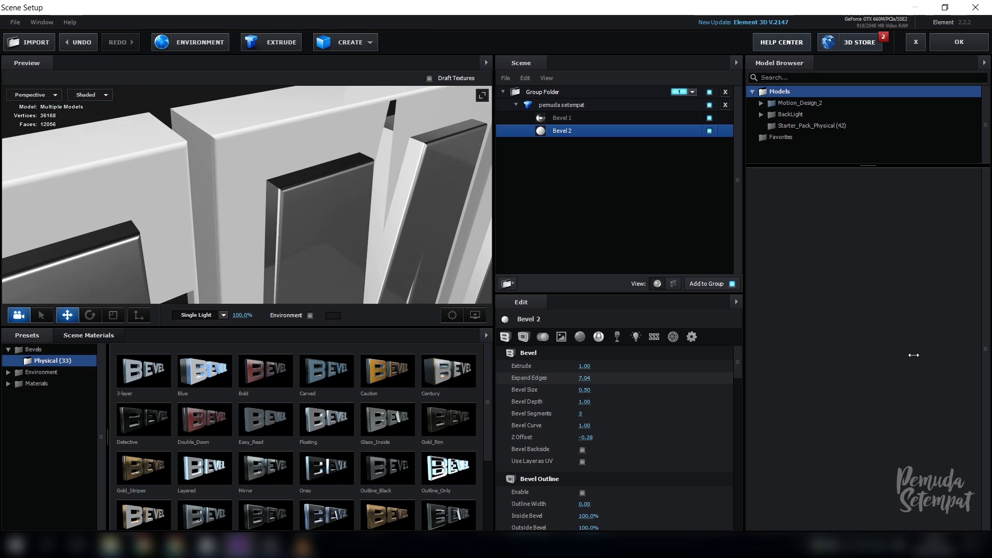
drag(622, 376, 602, 380)
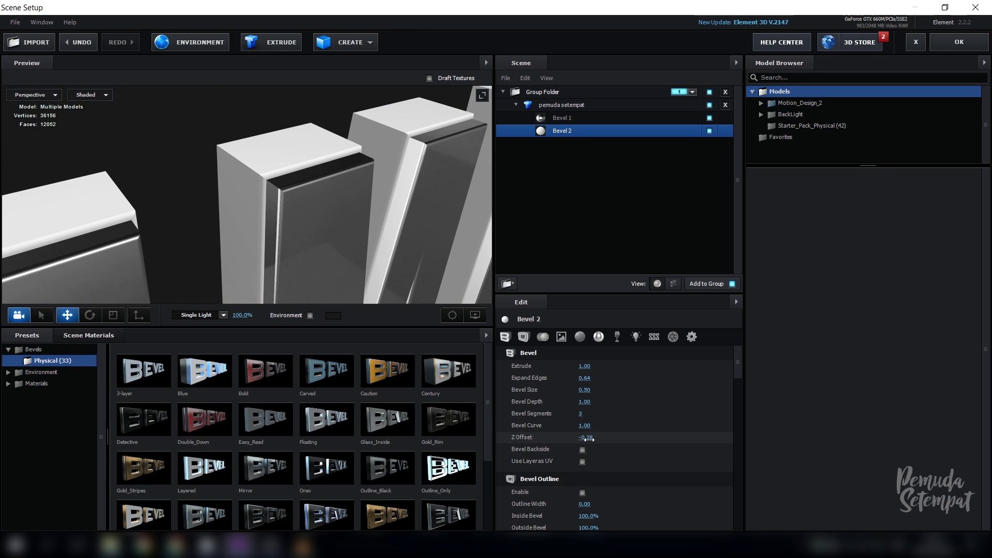
drag(588, 439, 603, 445)
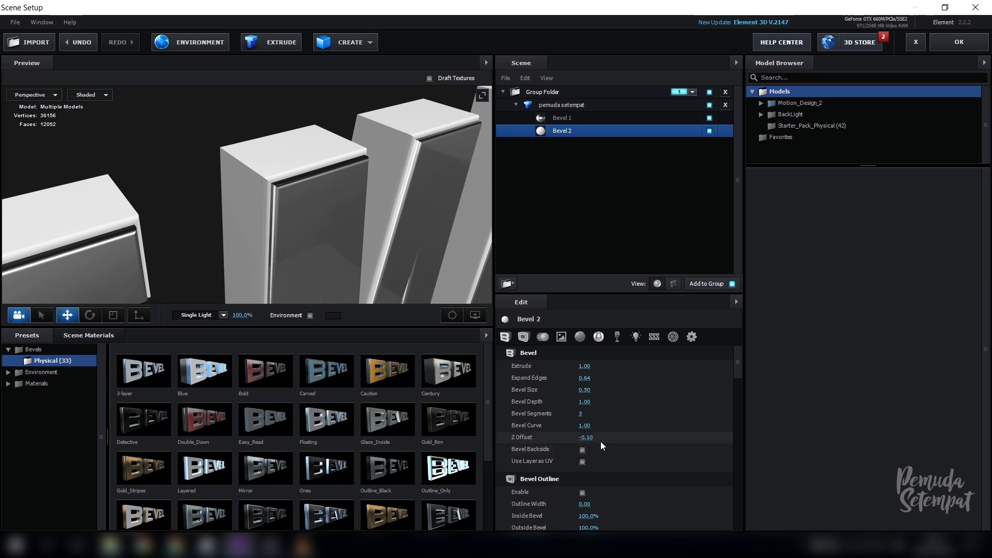
Step: Set Bevel 2's Reflectivity Intensity to 100% and its Diffuse Color to black
click(598, 342)
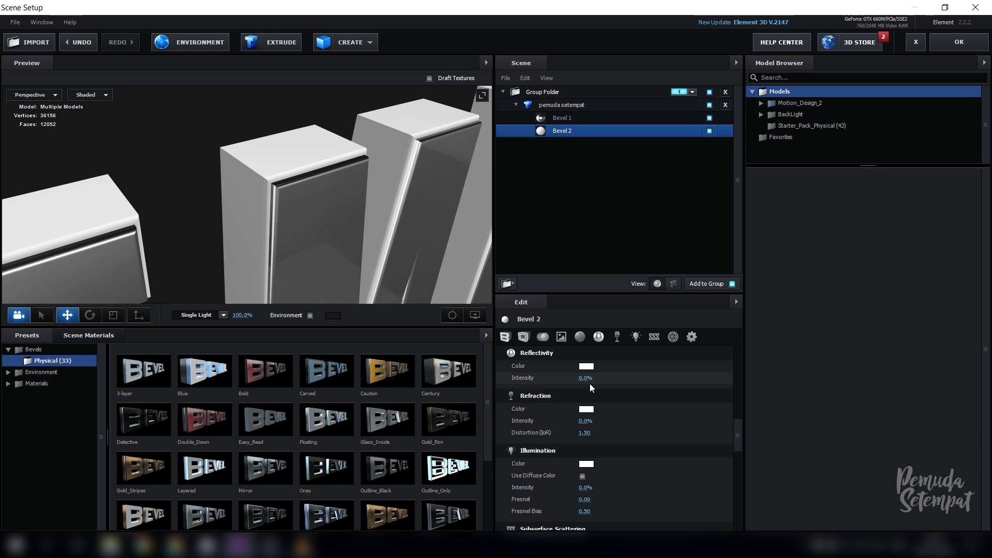
drag(586, 378, 798, 379)
scroll(632, 382, up, 2)
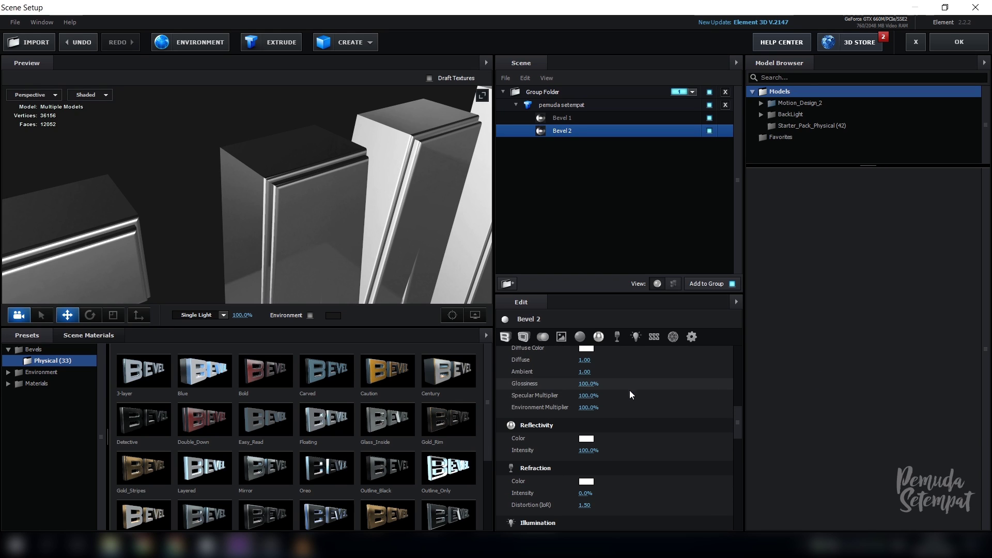
click(587, 348)
drag(558, 372, 497, 434)
click(667, 422)
Step: Undo the last change and review the two-bevel title from different angles along with Bevel 2's settings
drag(423, 269, 288, 240)
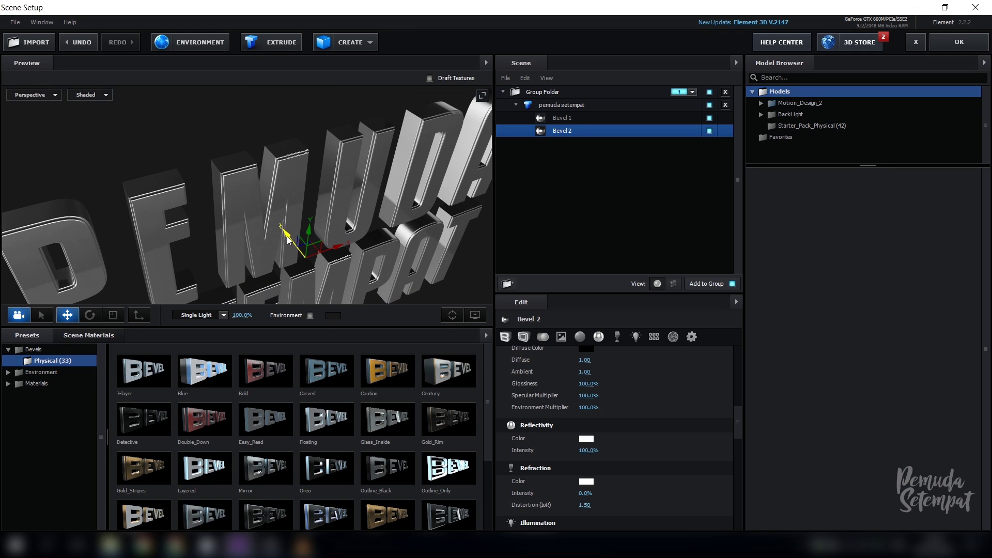
key(ctrl+z)
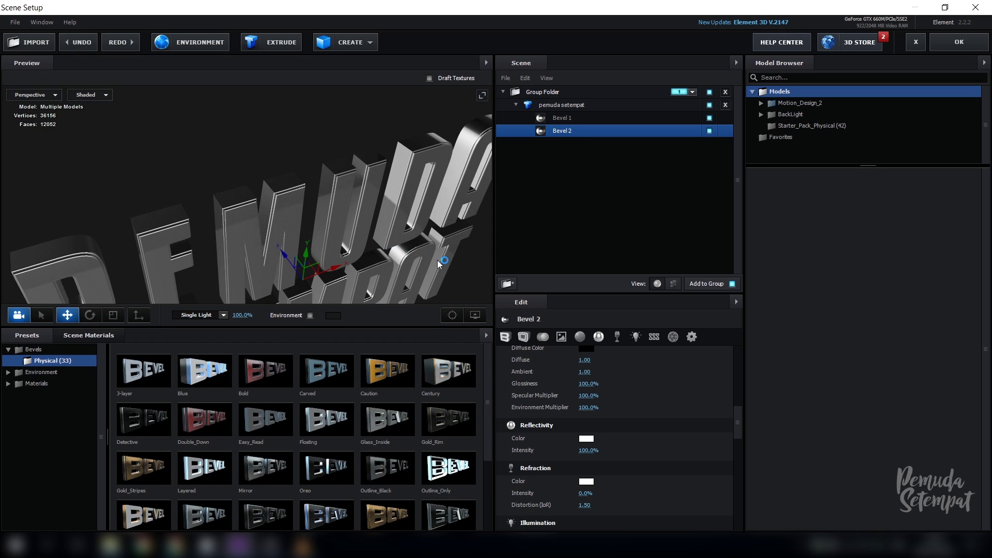
drag(352, 256, 404, 237)
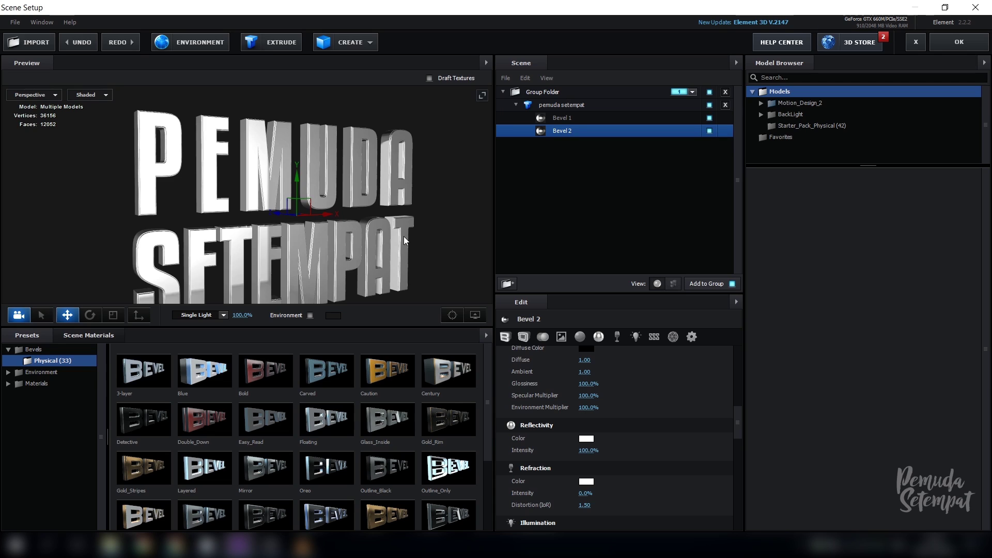
scroll(667, 437, up, 15)
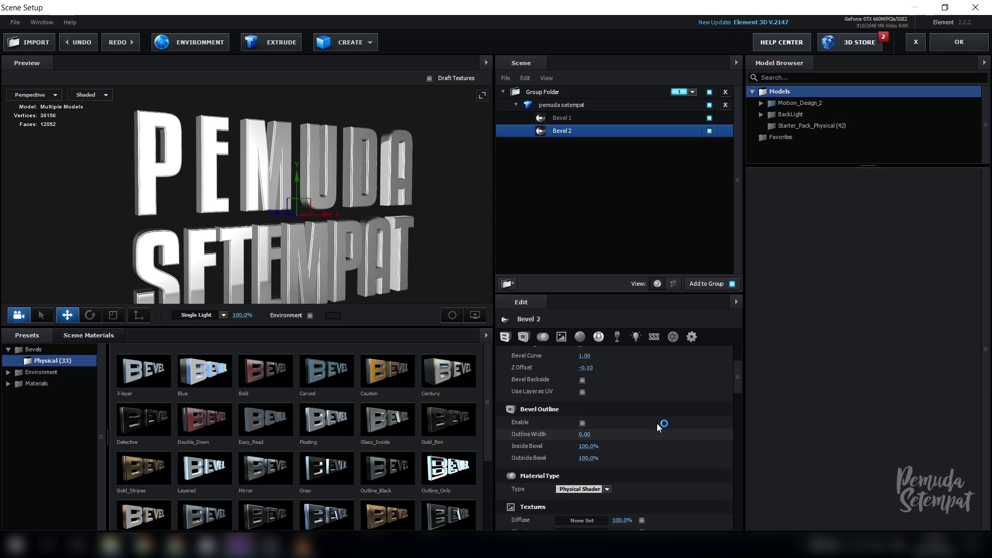
scroll(560, 412, down, 2)
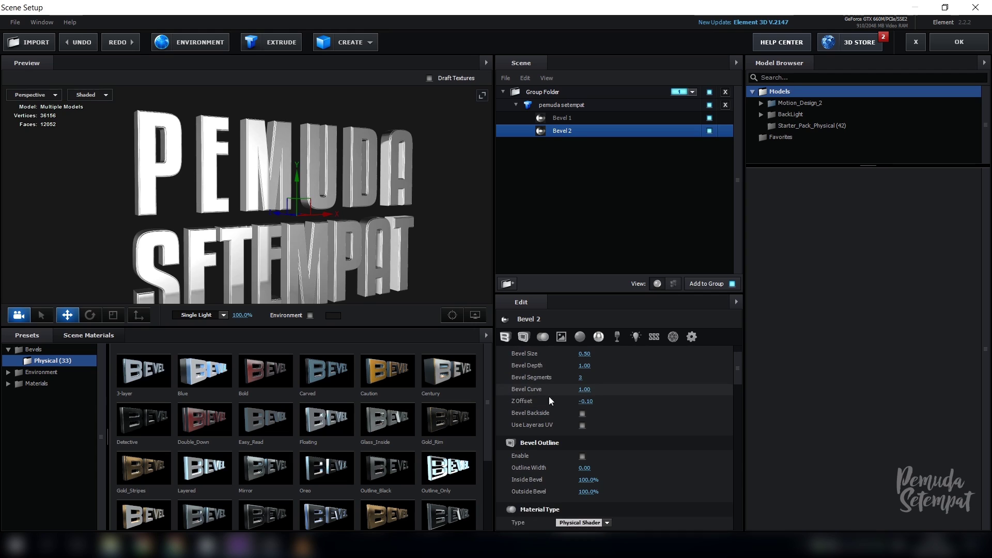
Step: Examine Bevel 2's bevel, outline, texture, basic and reflectivity settings
scroll(537, 387, up, 2)
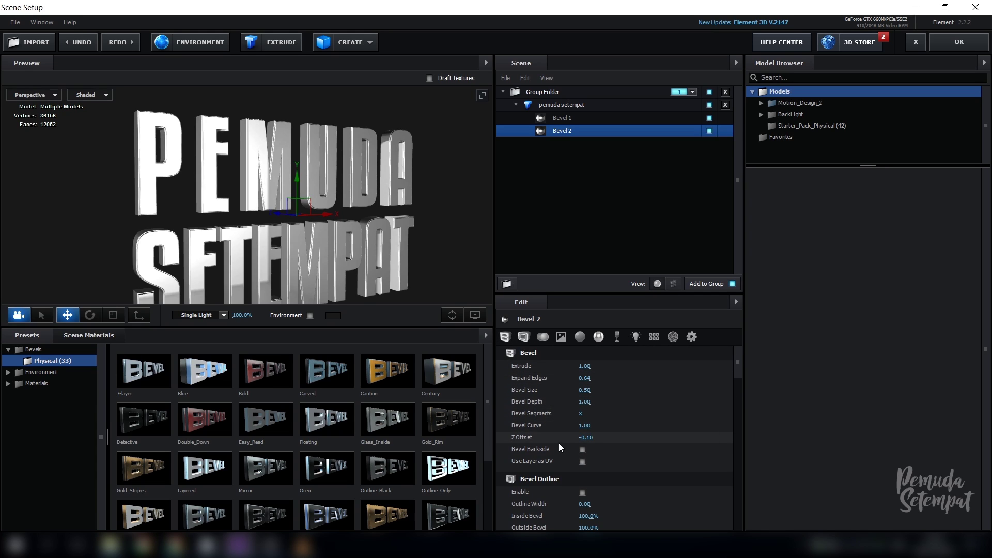
scroll(576, 442, down, 3)
click(573, 421)
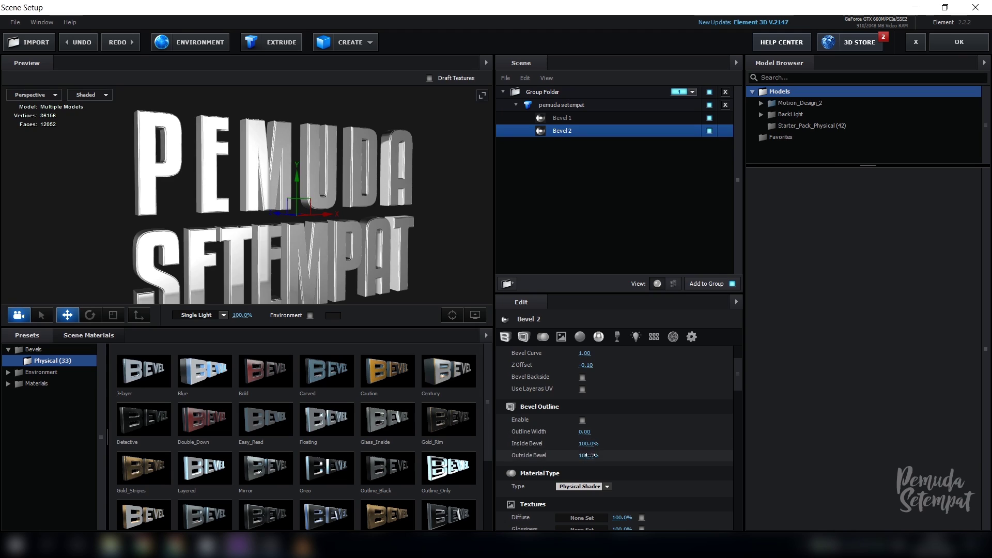
scroll(597, 447, down, 3)
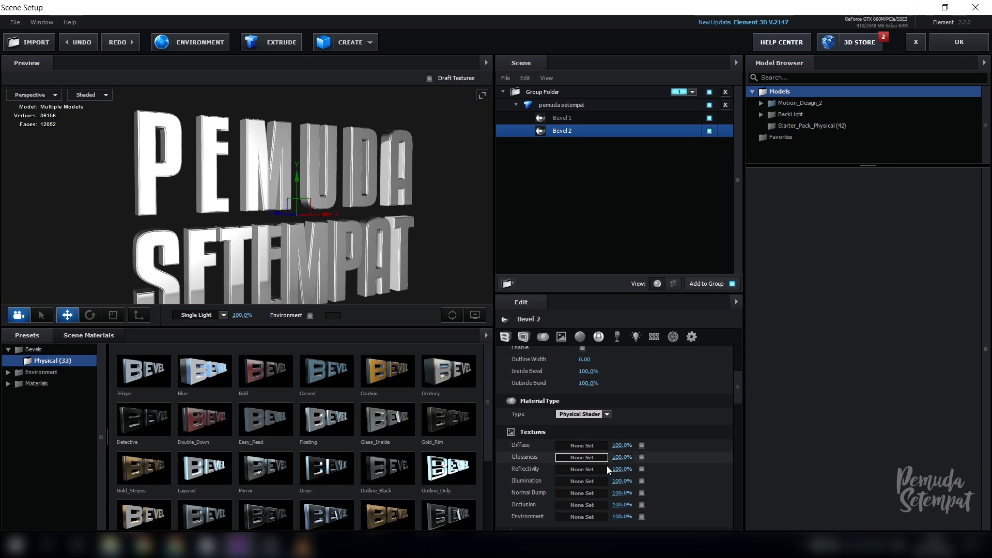
scroll(607, 454, down, 1)
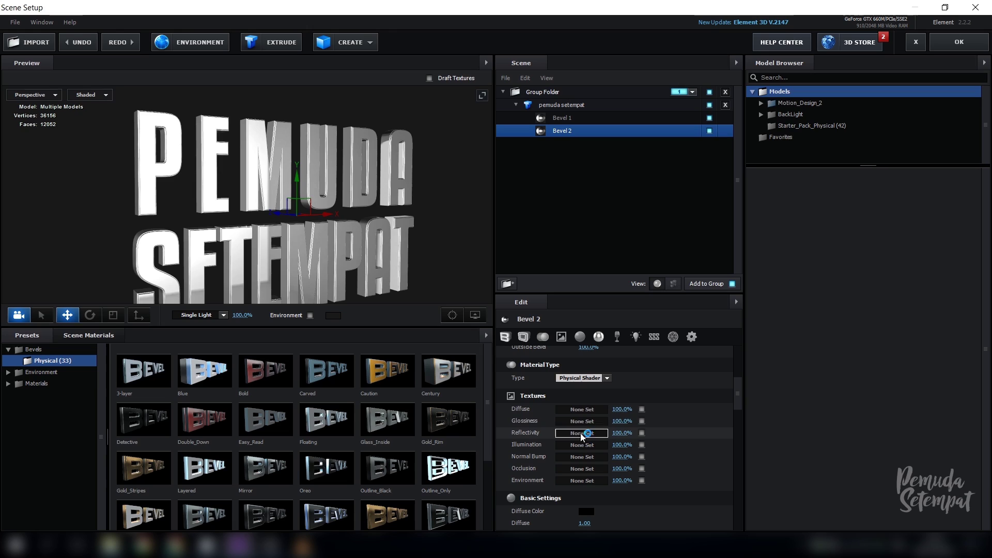
click(582, 412)
scroll(590, 414, down, 3)
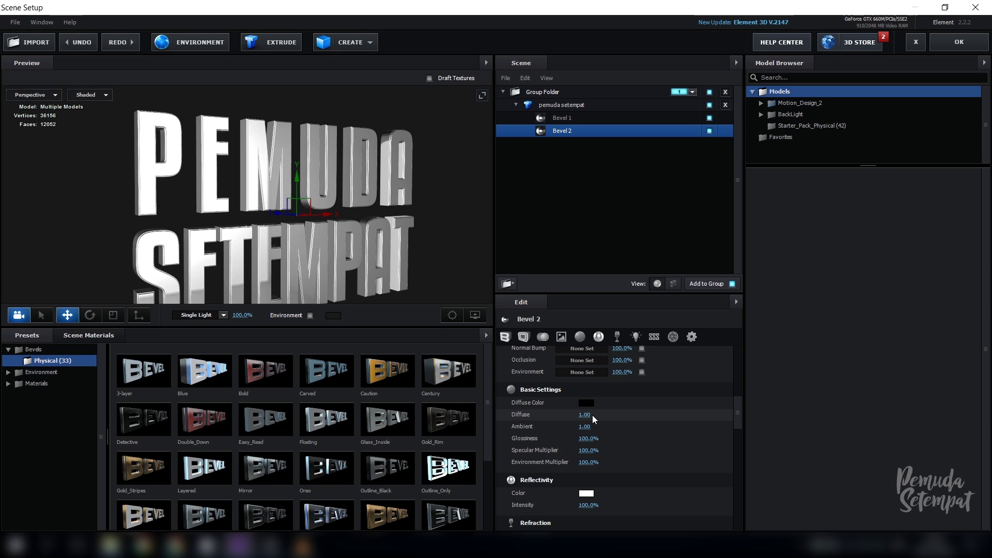
scroll(619, 454, up, 2)
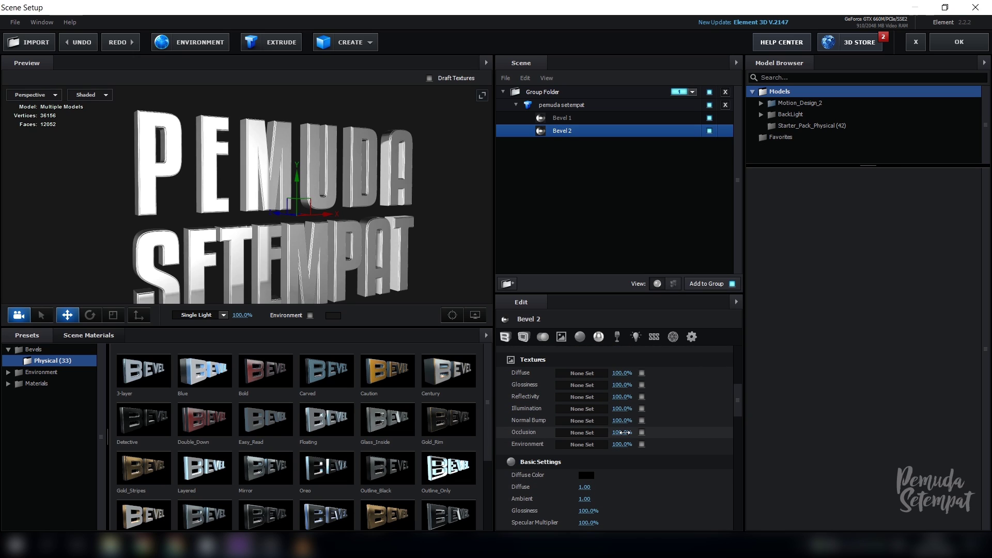
Step: Test a lower Glossiness on Bevel 2, return it to 100% and view the title from another angle
scroll(584, 448, down, 1)
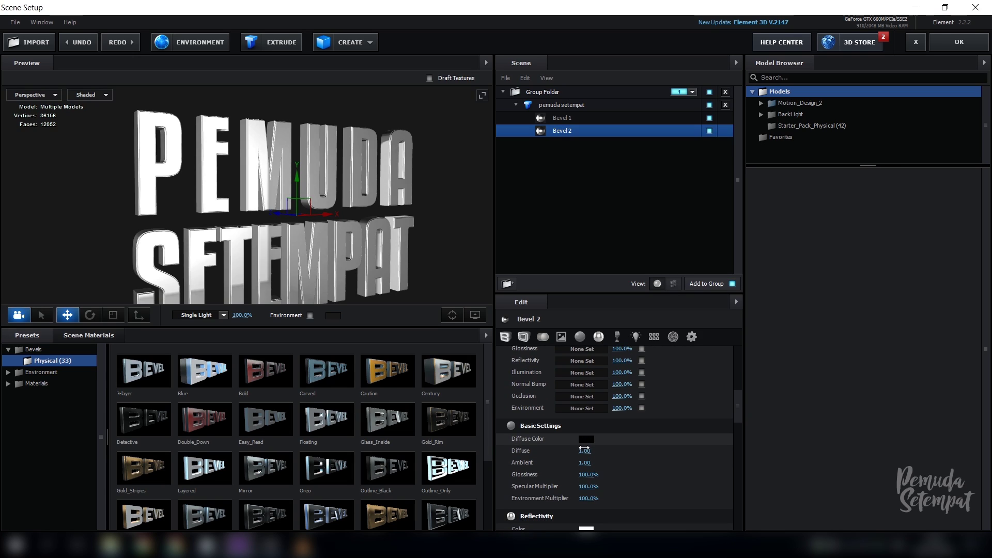
scroll(624, 444, down, 1)
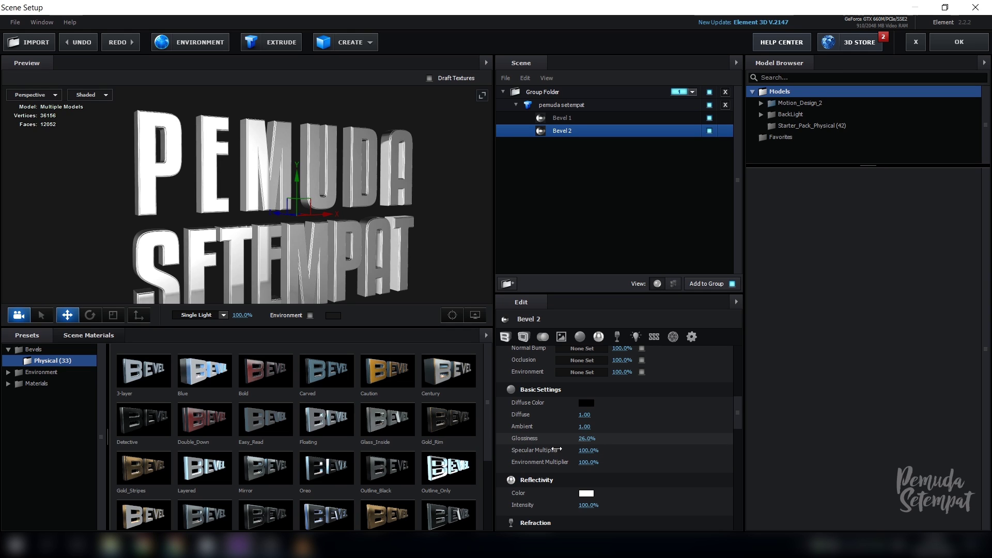
drag(557, 449, 734, 441)
mouse_move(398, 174)
mouse_down()
mouse_move(375, 182)
mouse_move(399, 182)
mouse_up()
scroll(644, 410, up, 7)
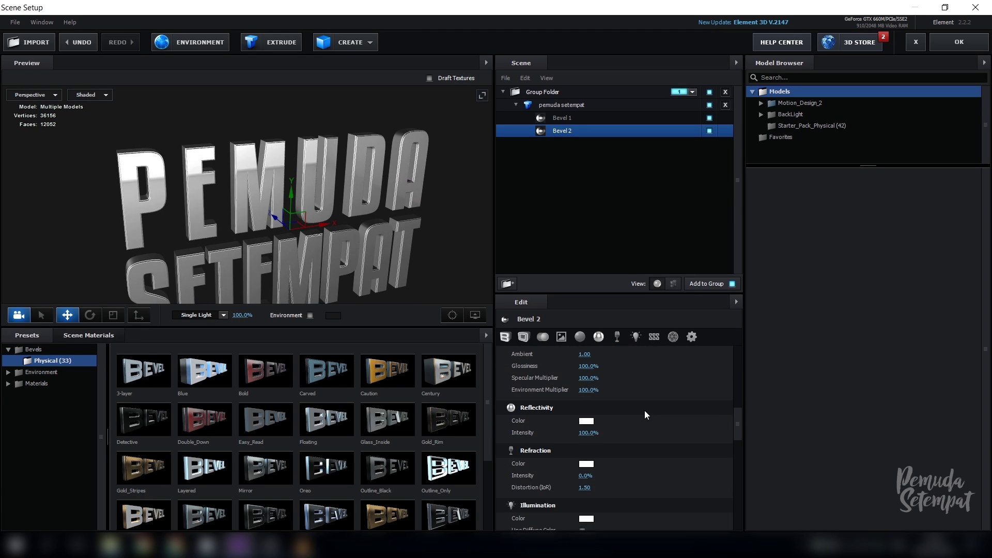
drag(424, 207, 442, 221)
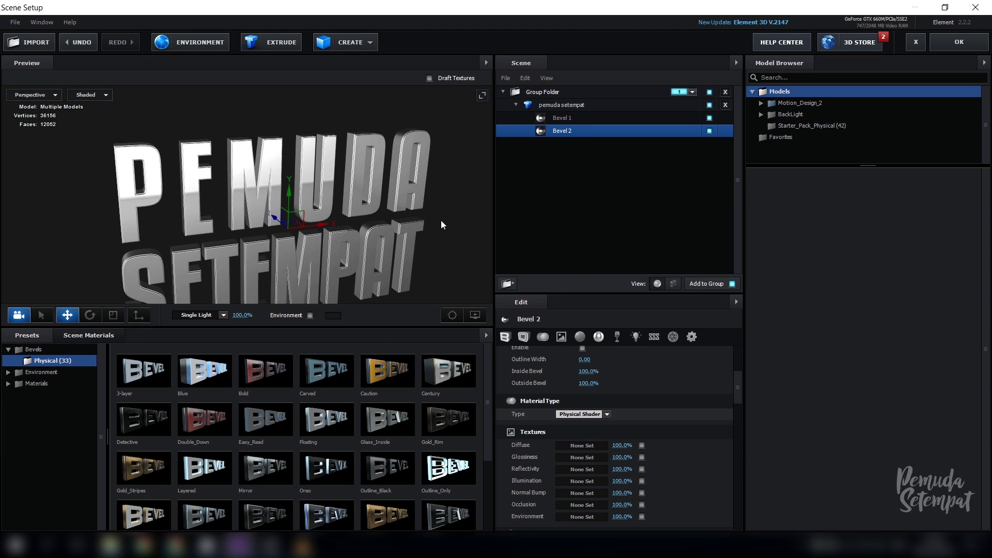
Step: Create a plane model and rotate it upright to an X orientation of 270°
click(369, 46)
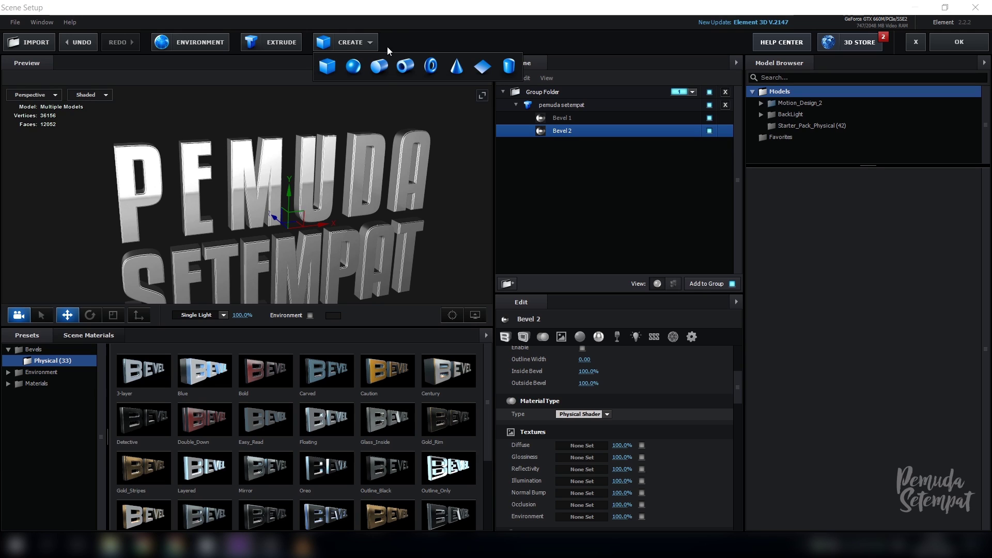
click(484, 67)
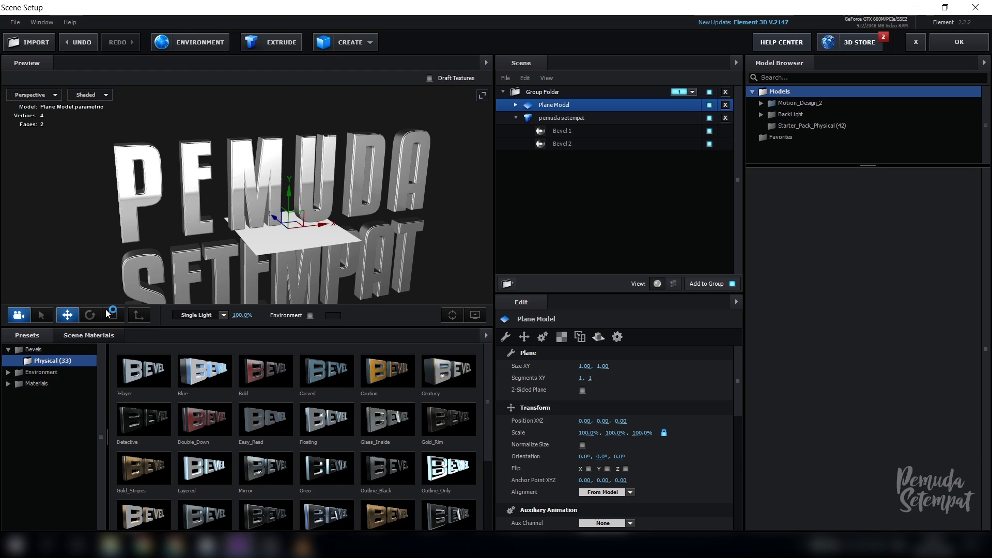
key(e)
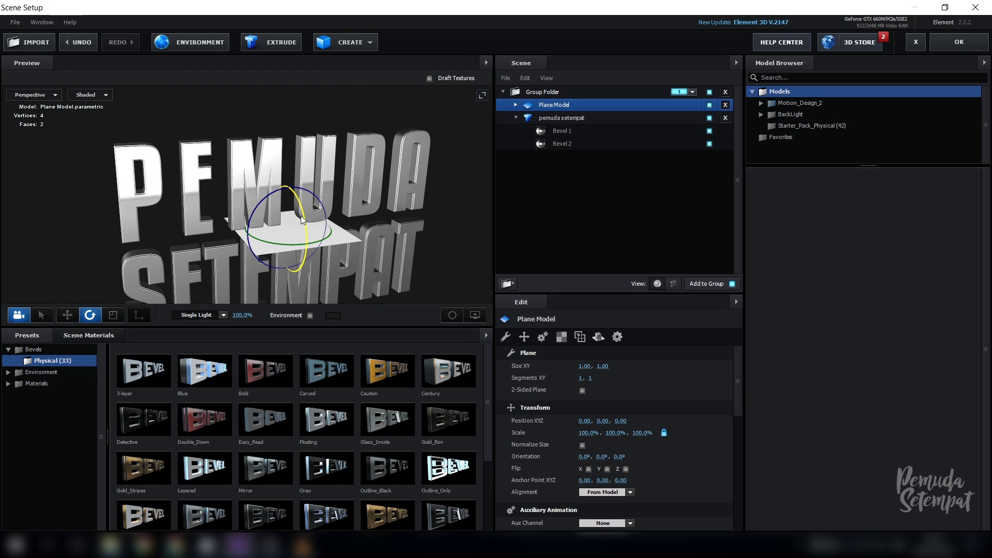
drag(308, 256, 308, 314)
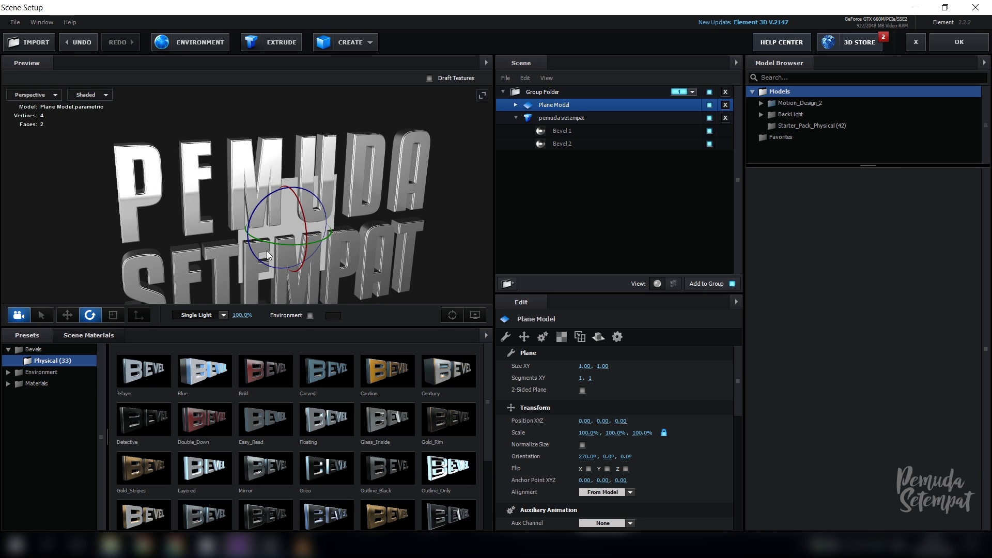
mouse_move(162, 237)
mouse_down()
mouse_move(326, 229)
mouse_move(192, 253)
mouse_move(155, 234)
mouse_up()
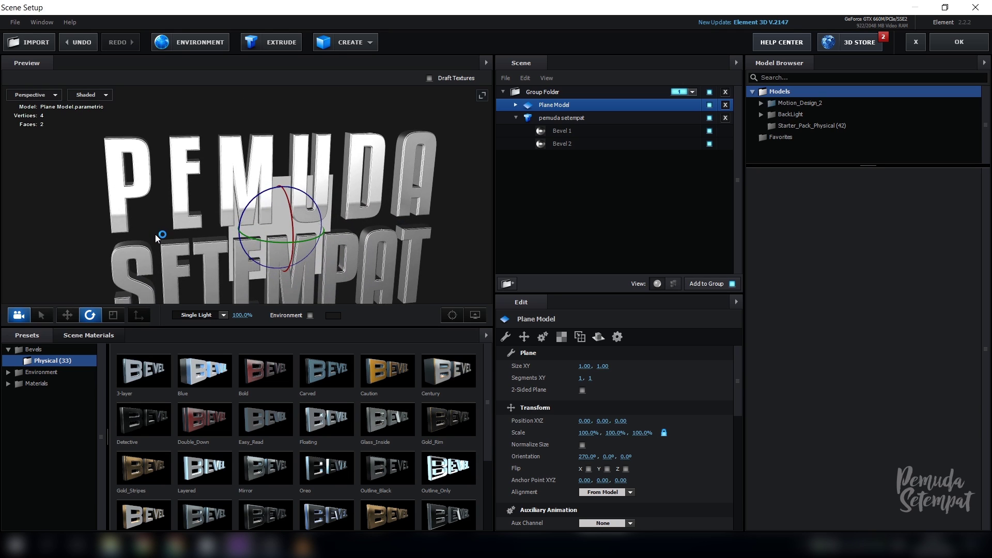
Step: Make the plane two-sided and set its Size XY to 15.00, 15.00
click(582, 390)
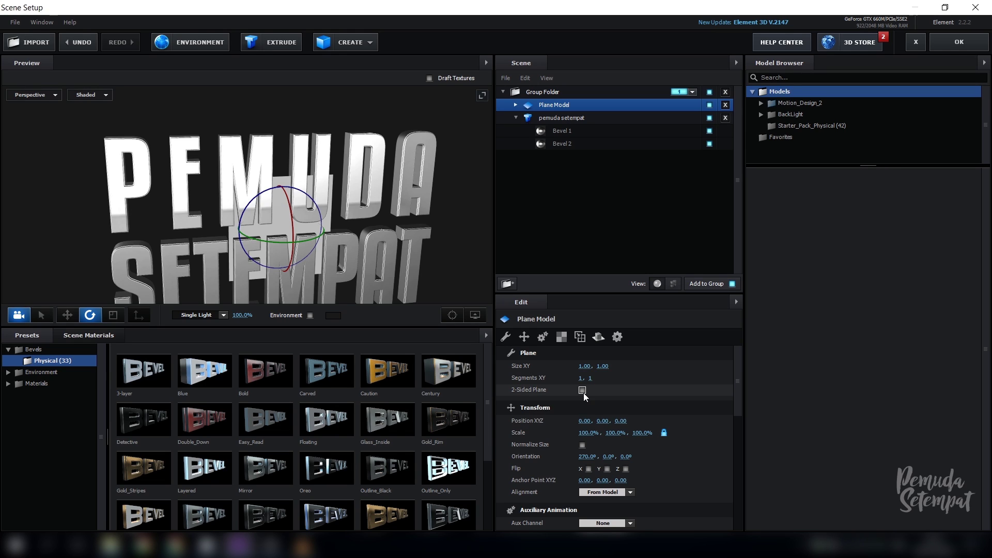
drag(85, 180, 95, 205)
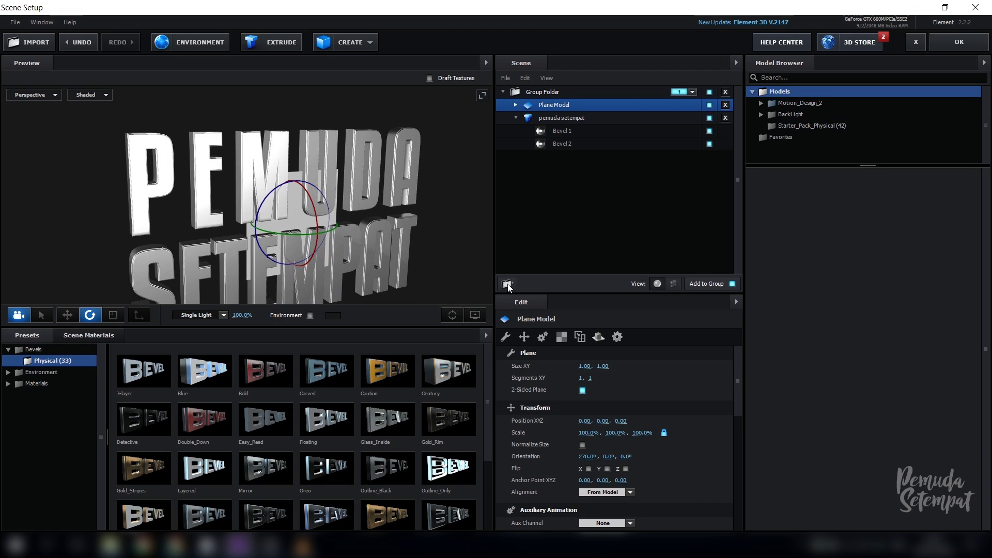
click(588, 368)
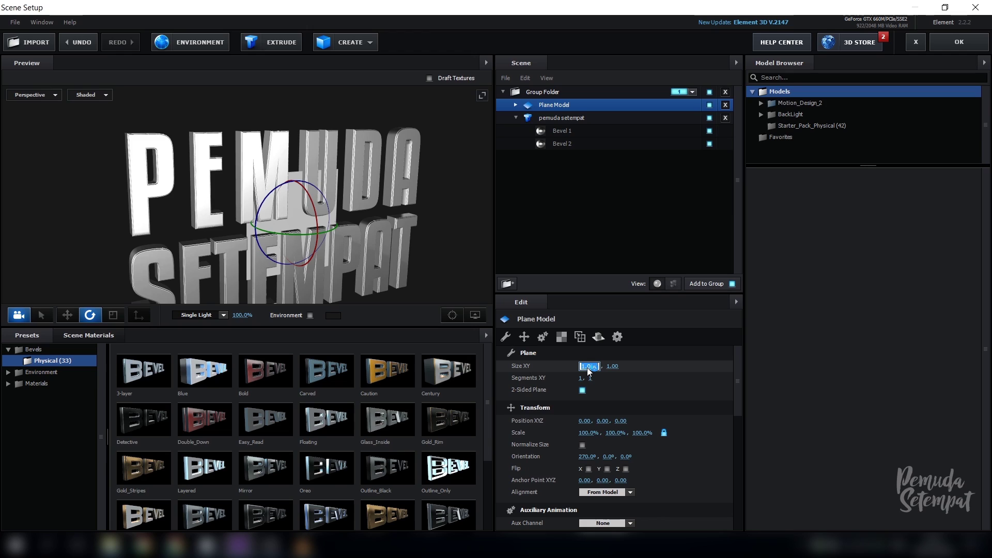
text(15)
key(Tab)
text(15)
key(Return)
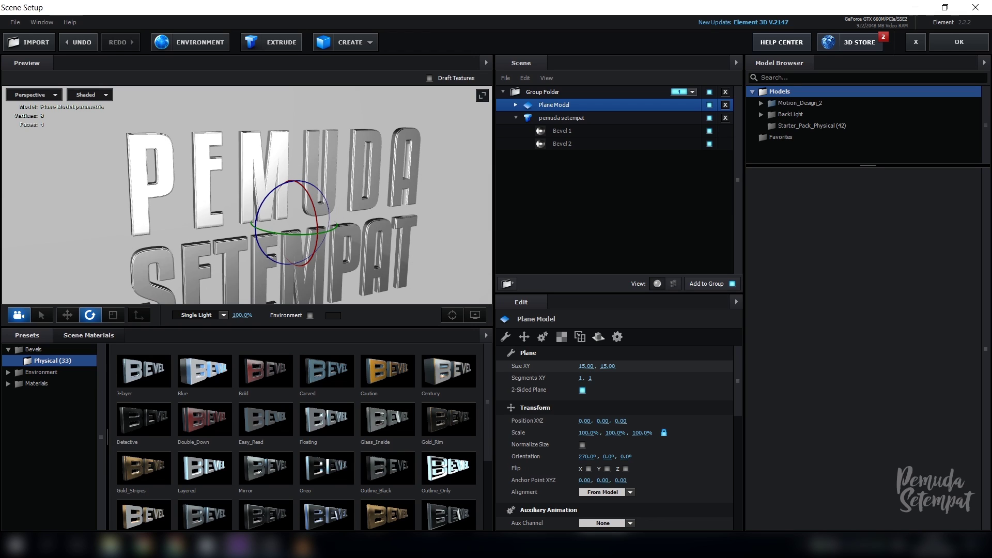
Step: Move the plane along the Z axis to 0.06 and inspect the title against it
click(67, 315)
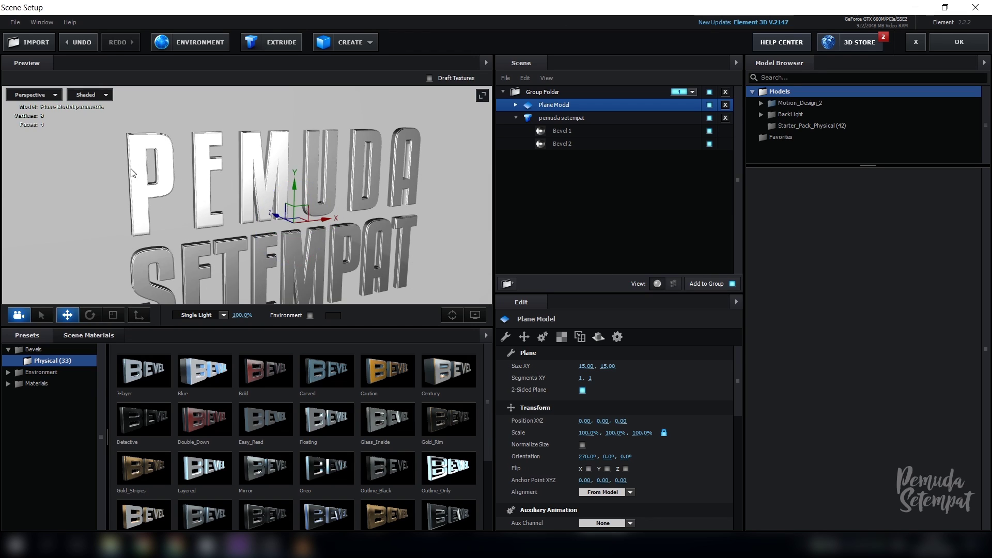
drag(134, 172, 292, 226)
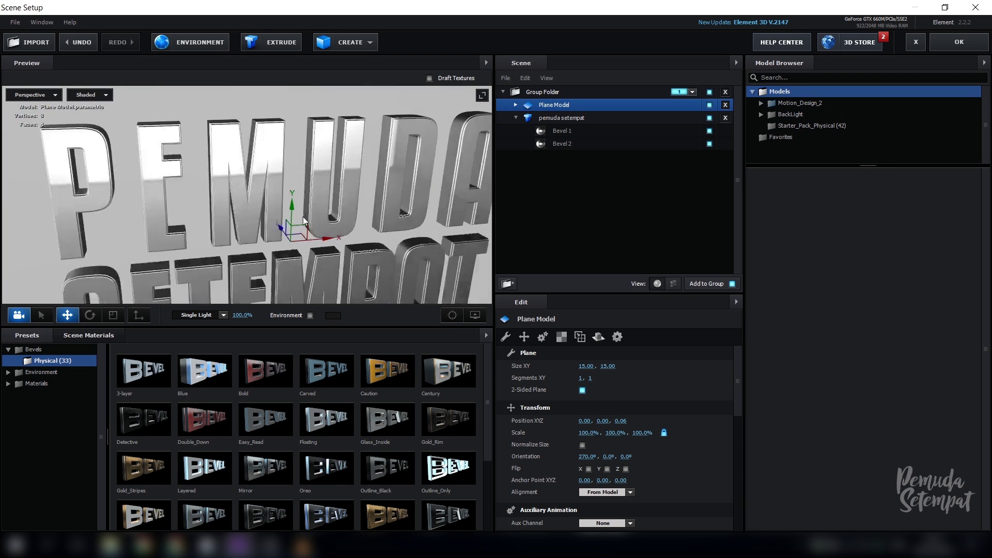
scroll(303, 220, down, 10)
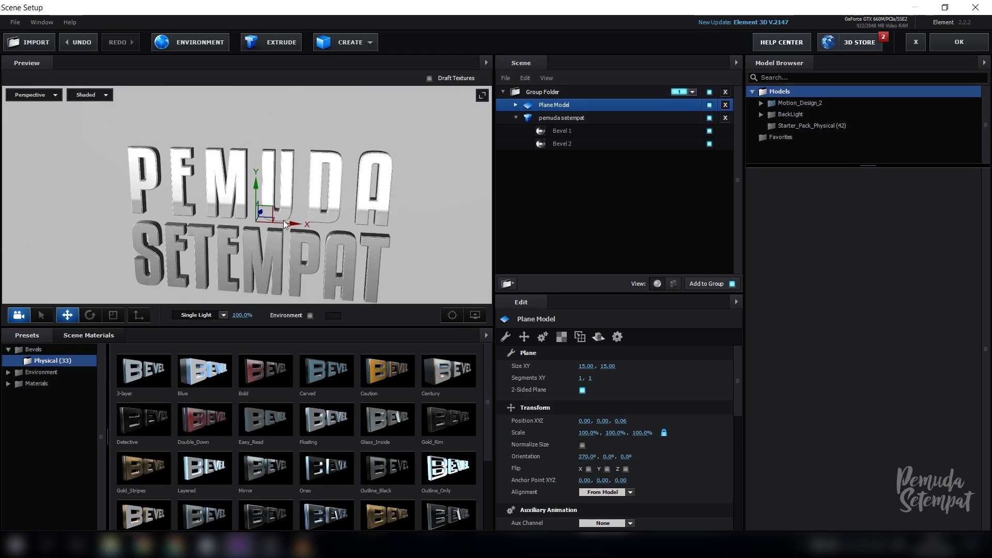
drag(247, 217, 244, 219)
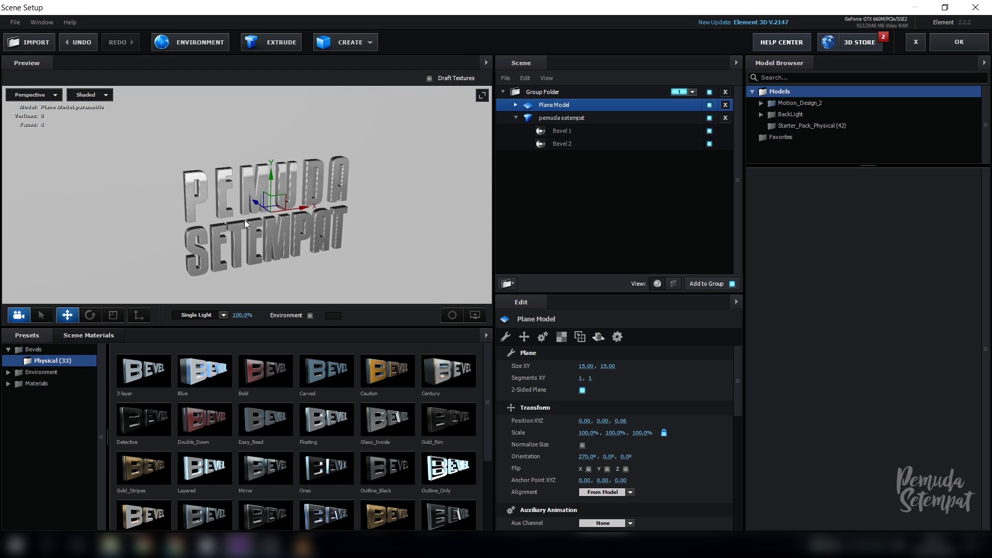
Step: Set the Diffuse Color of the plane's Default material to black (000000)
click(517, 107)
click(557, 119)
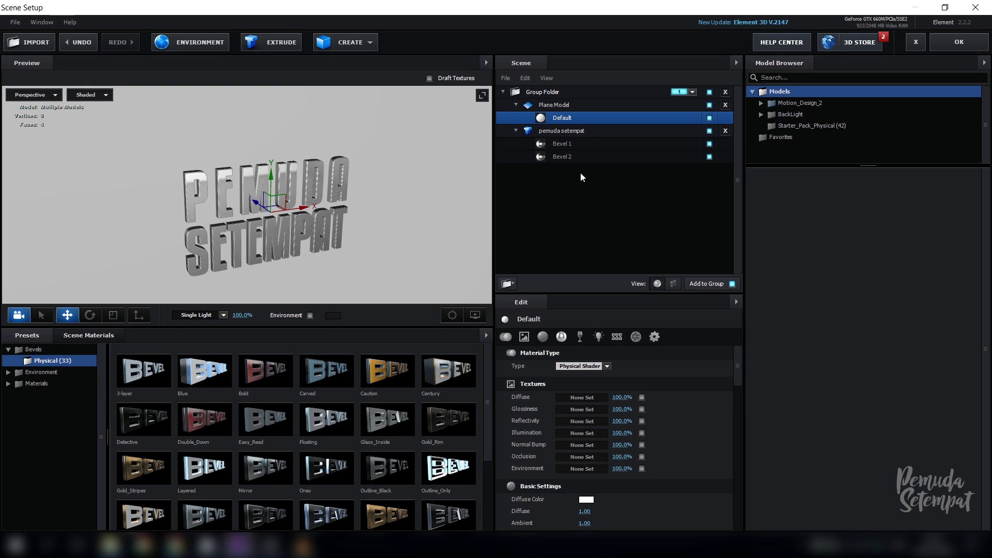
scroll(640, 448, down, 2)
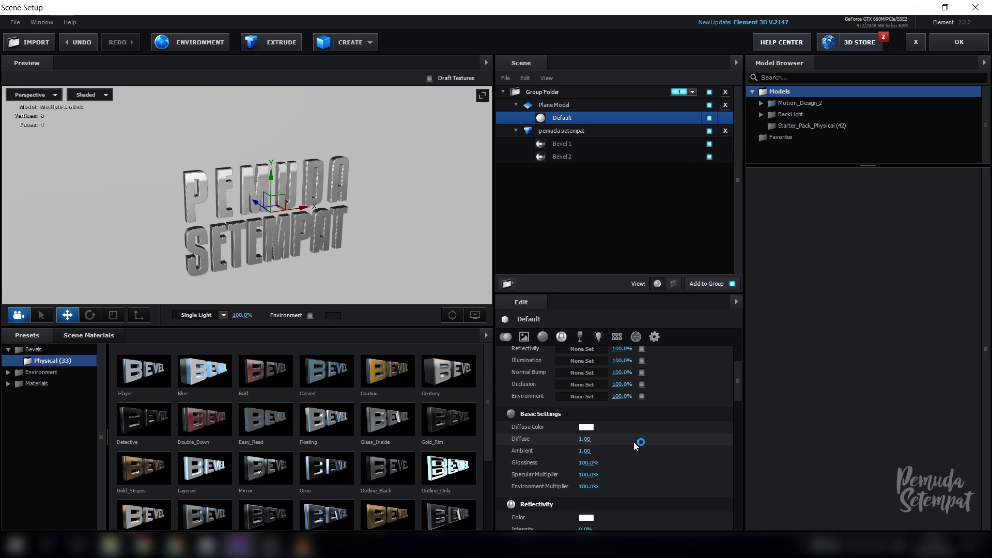
click(593, 429)
drag(582, 408, 475, 520)
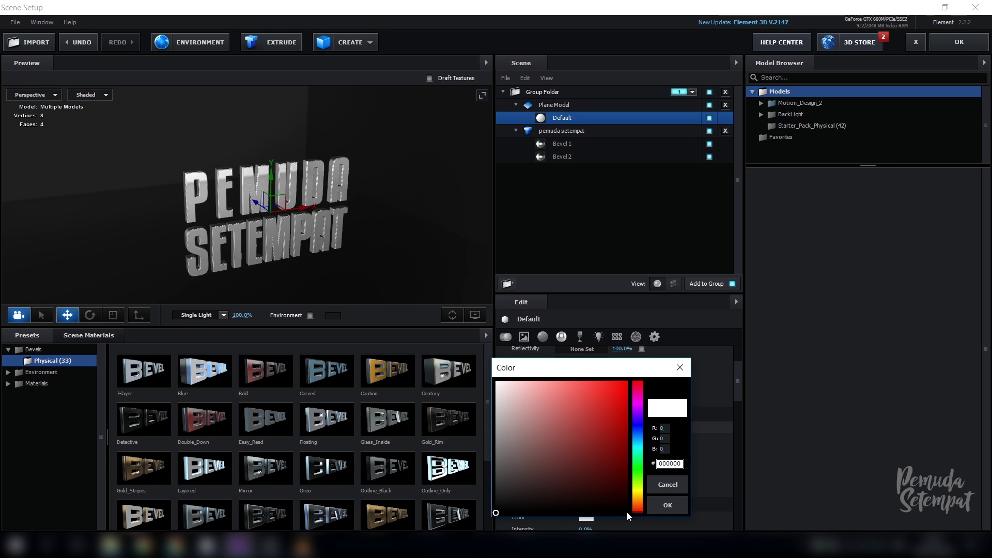
click(665, 504)
scroll(603, 495, down, 1)
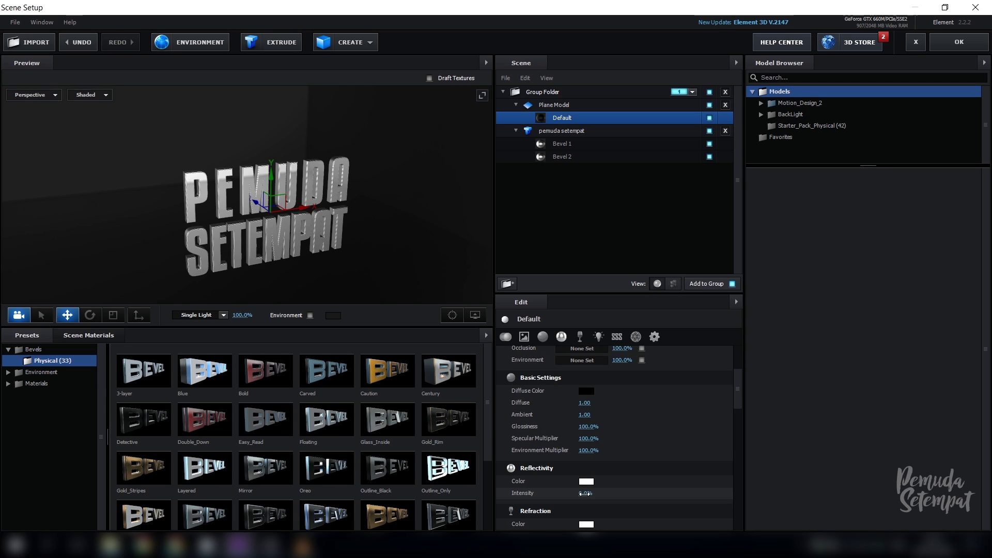
Step: Try 100% Reflectivity Intensity on the plane's material, and settle on 15%
drag(586, 493, 772, 474)
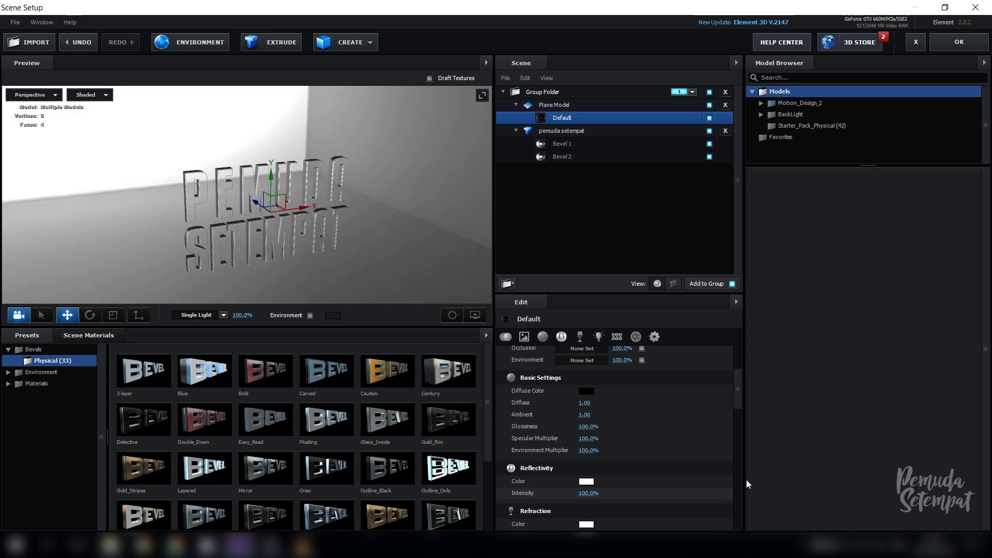
click(589, 494)
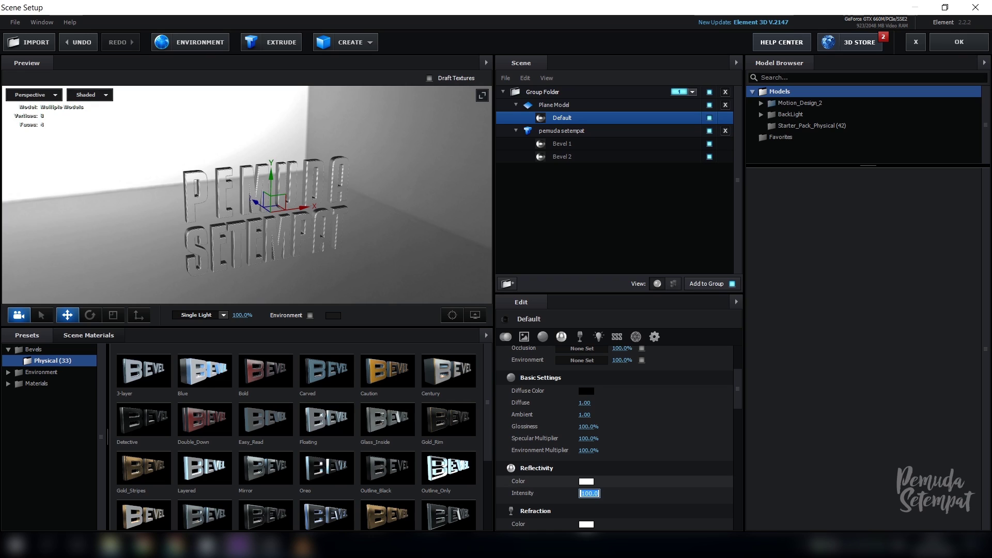
text(15)
key(Return)
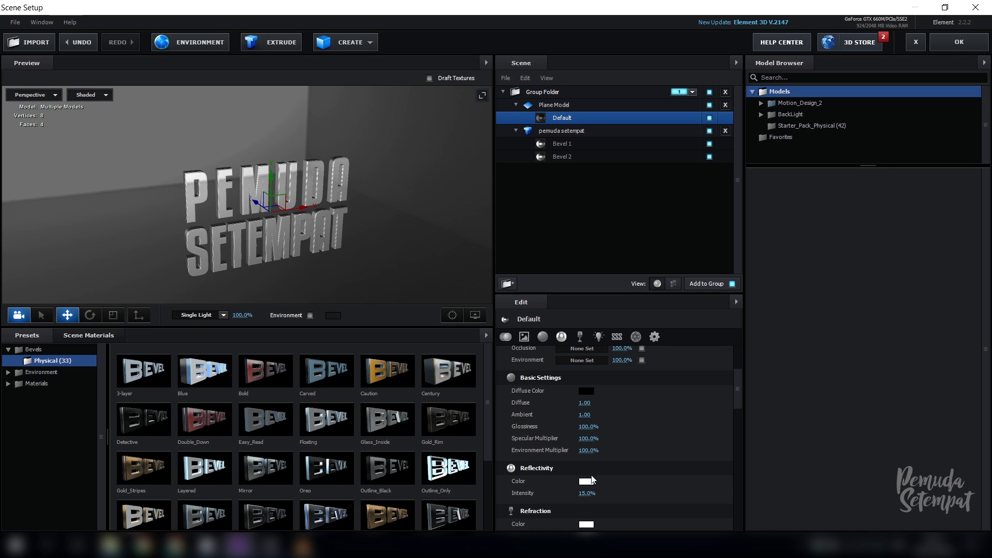
Step: Set the plane material's Reflectivity Color to the muted blue 4399BD and review the scene from other angles
click(591, 481)
click(637, 465)
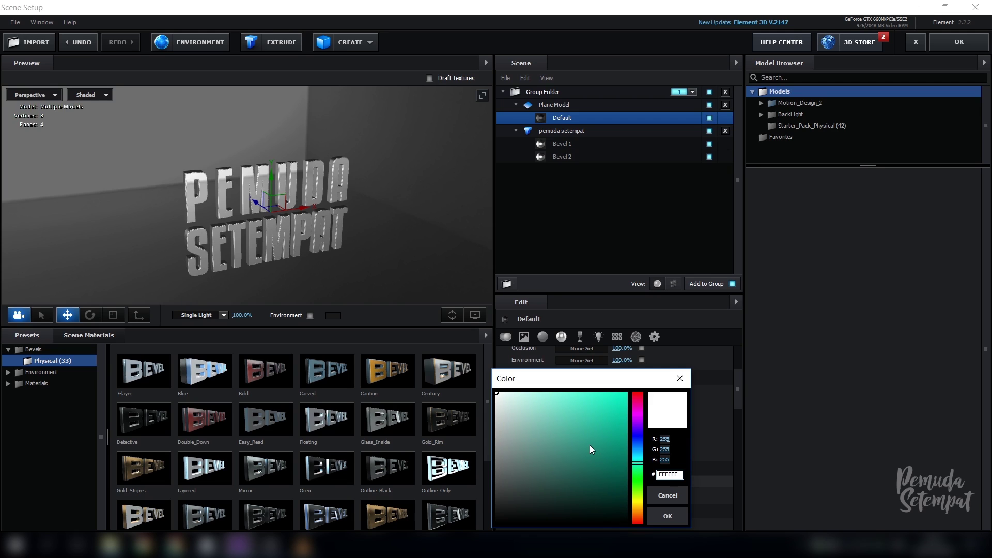
drag(590, 445, 601, 400)
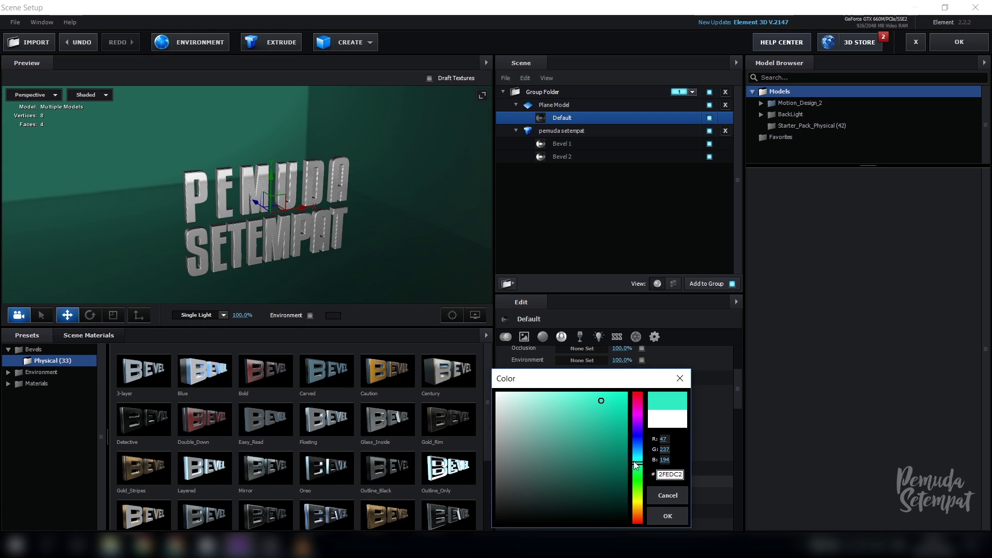
mouse_move(635, 466)
mouse_down()
mouse_move(639, 447)
mouse_move(640, 456)
mouse_up()
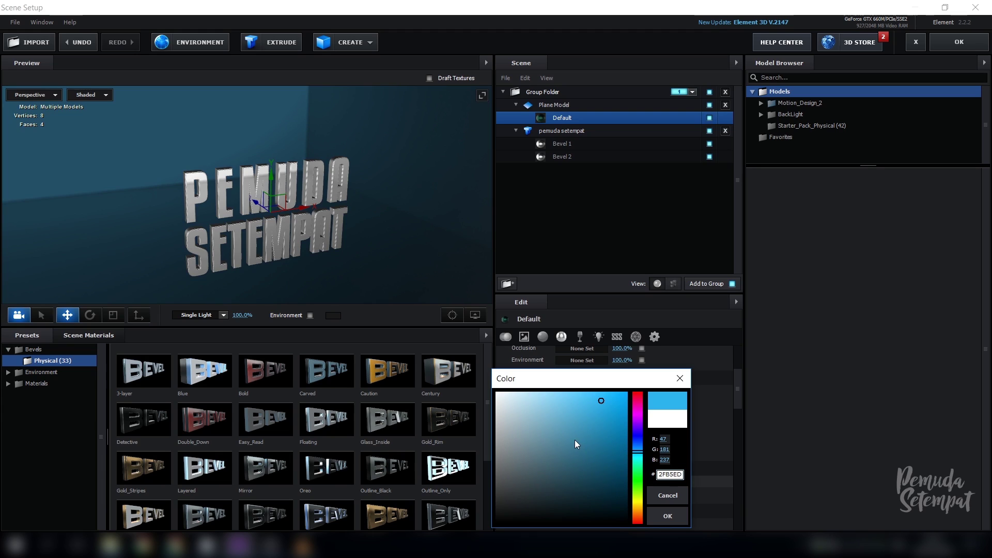
drag(575, 426, 580, 425)
click(669, 516)
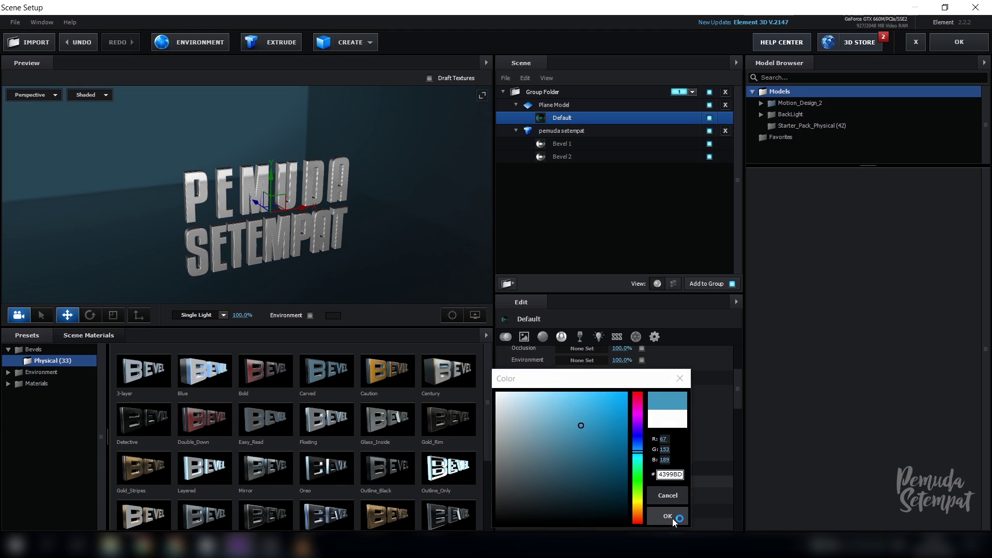
drag(428, 248, 398, 223)
drag(265, 235, 189, 220)
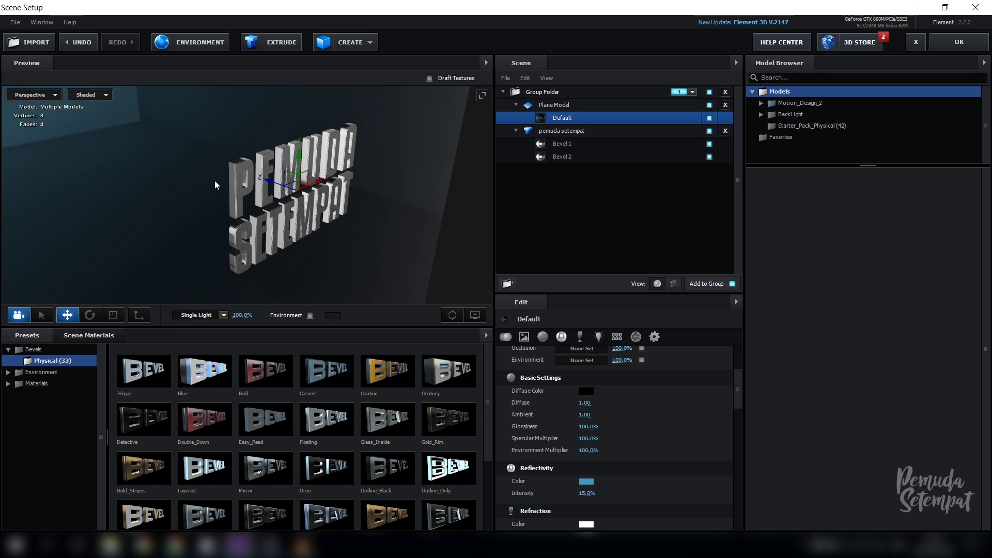
Step: Set the plane model's Reflect Mode to Mirror Surface and check the title's reflection from several angles
drag(215, 182, 467, 151)
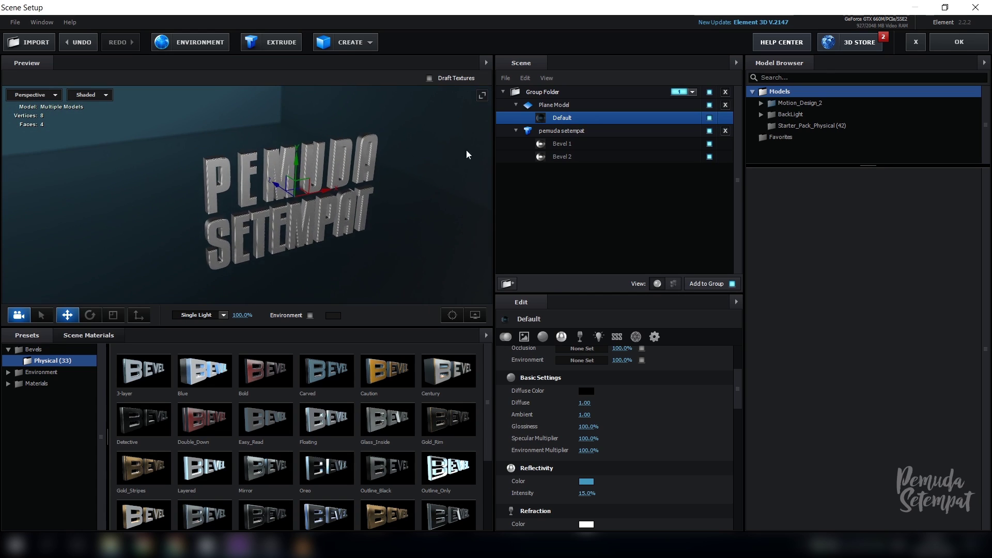
click(556, 104)
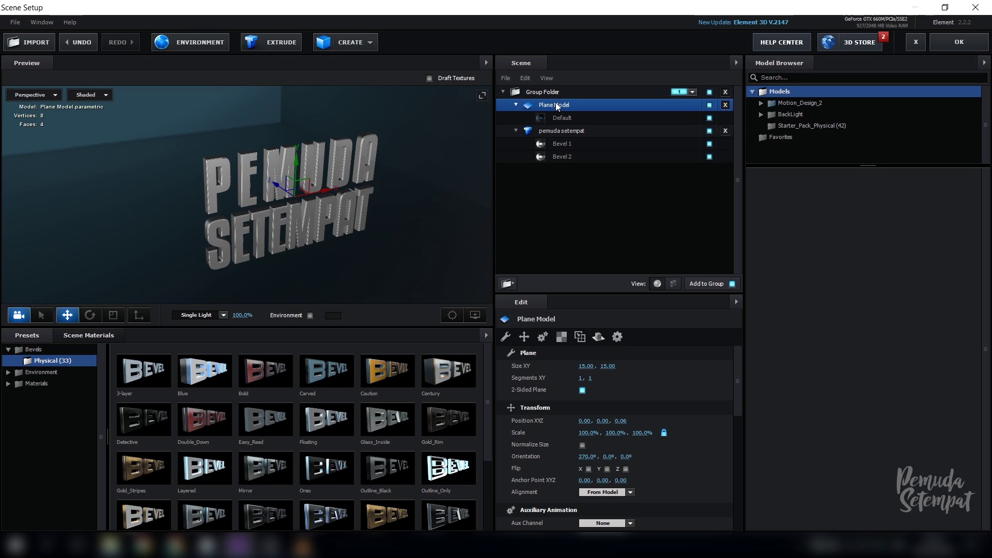
click(597, 338)
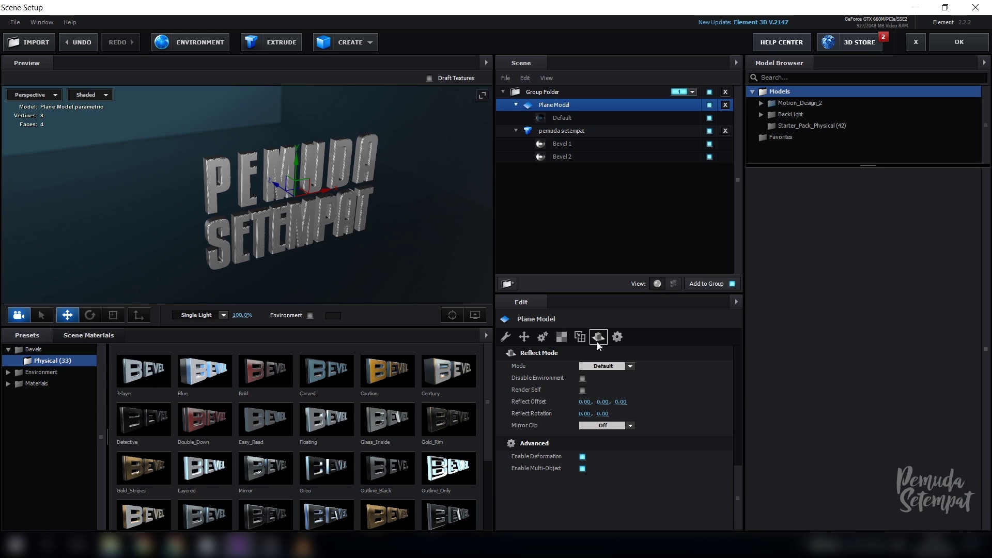
click(622, 366)
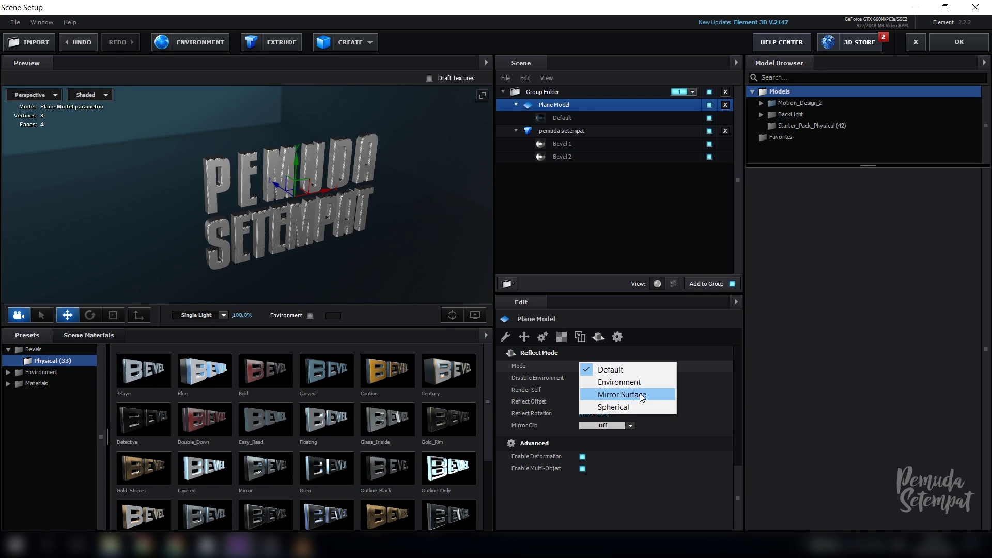
click(640, 394)
drag(168, 246, 220, 244)
drag(241, 204, 194, 203)
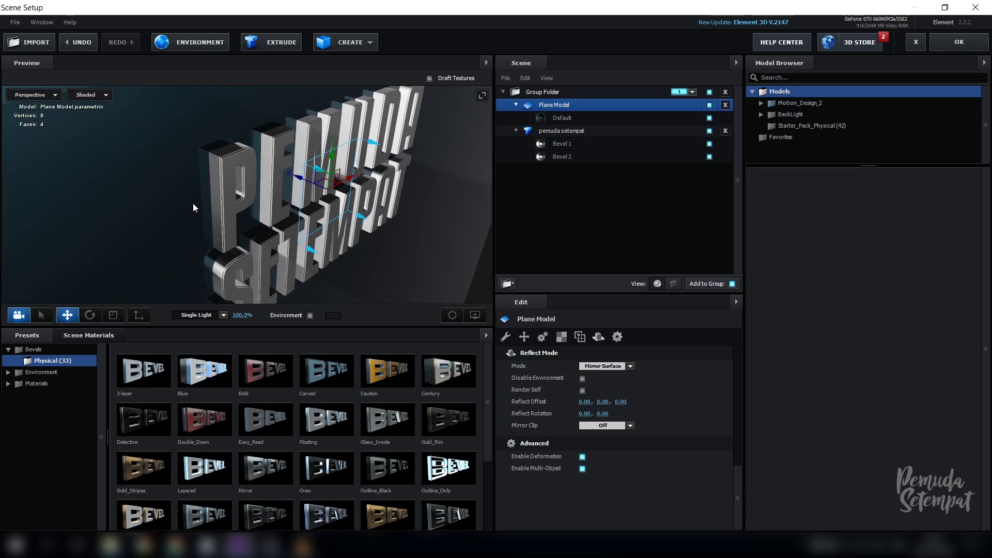
Step: Set the Reflect Mode of the pemuda setempat extrusion to Spherical
click(566, 134)
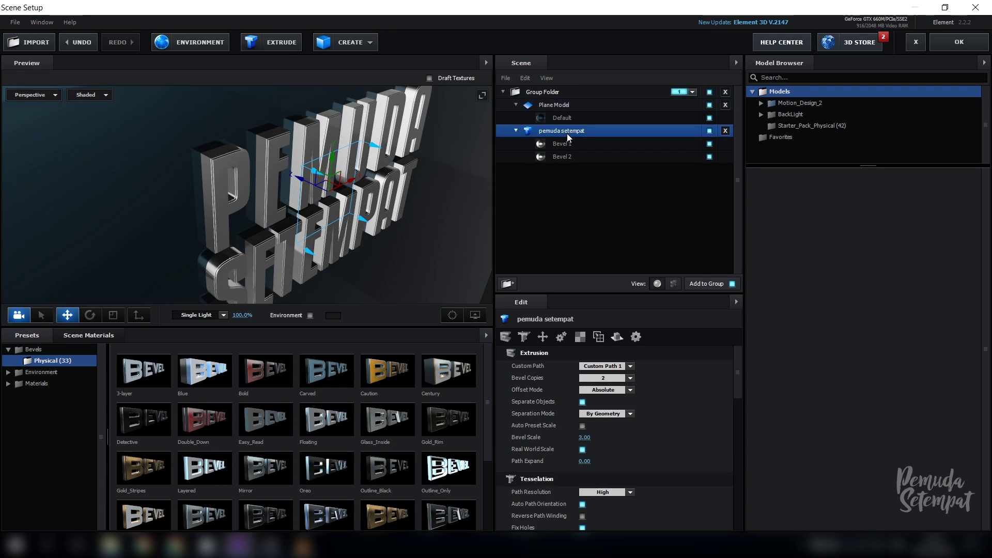
click(617, 341)
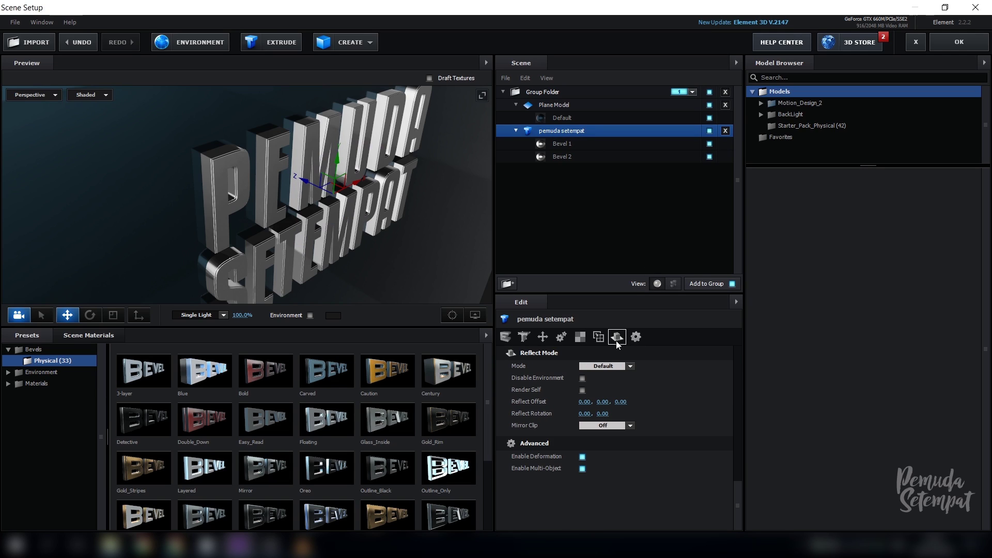
click(611, 366)
click(621, 407)
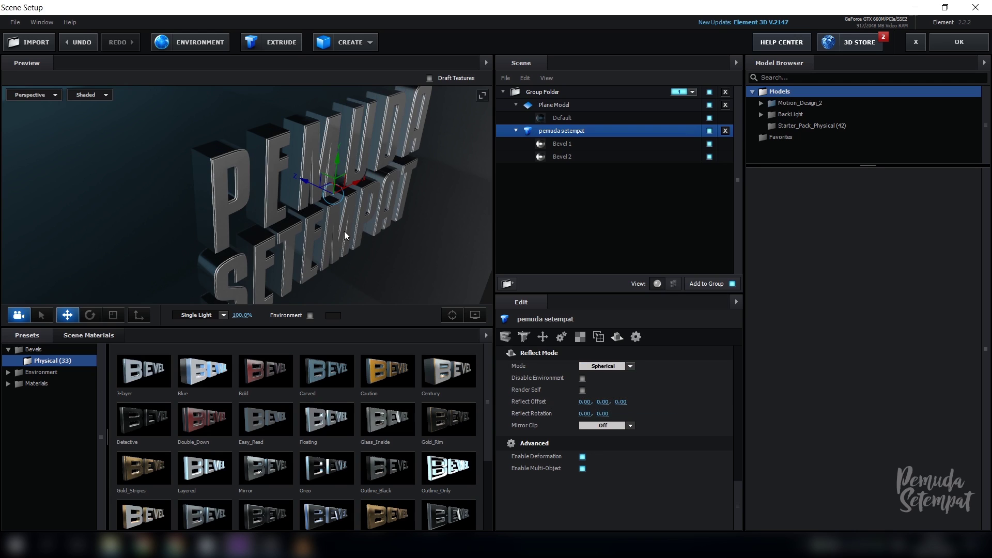
drag(344, 232, 338, 228)
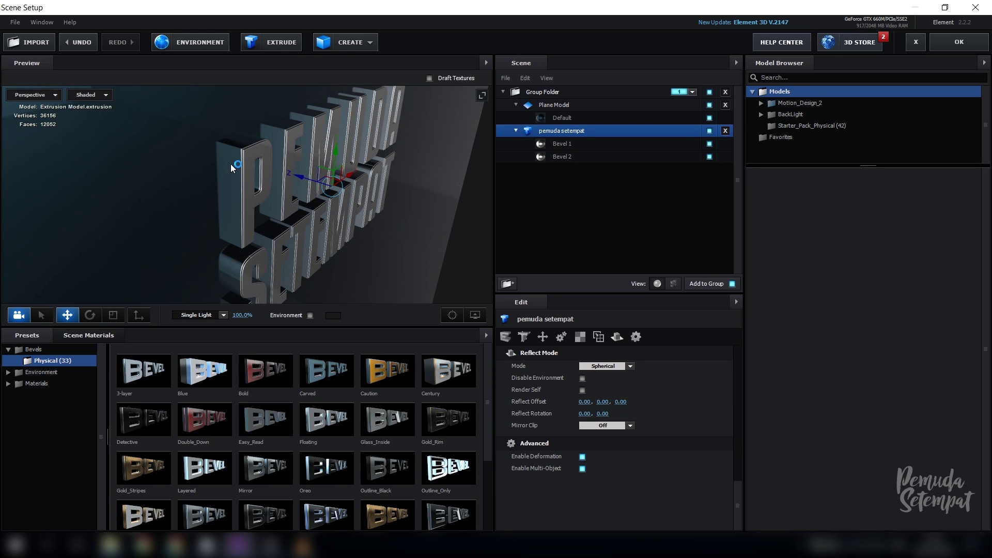
Step: Switch the title's Reflect Mode to Default for comparison, then return it to Spherical and view the whole scene
click(607, 366)
click(603, 368)
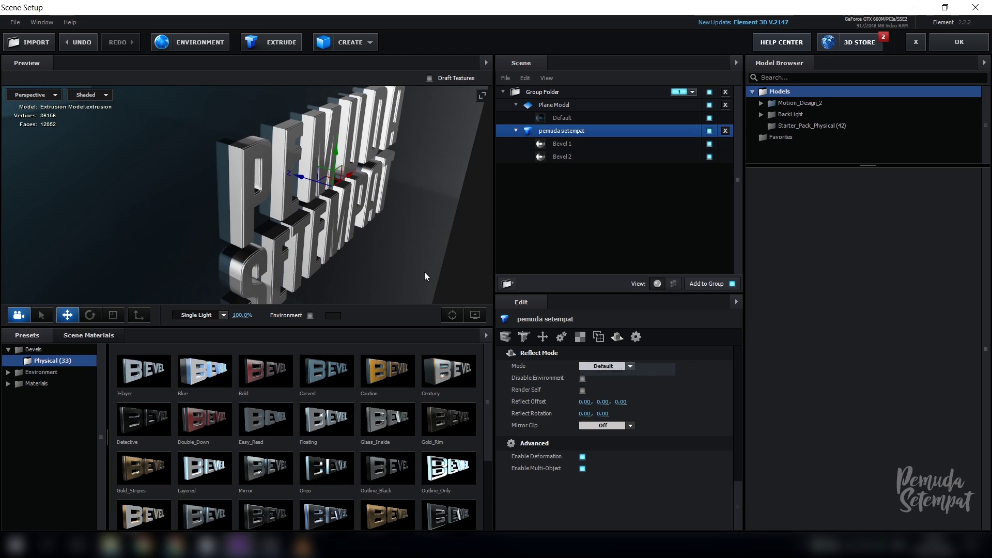
click(607, 366)
click(622, 406)
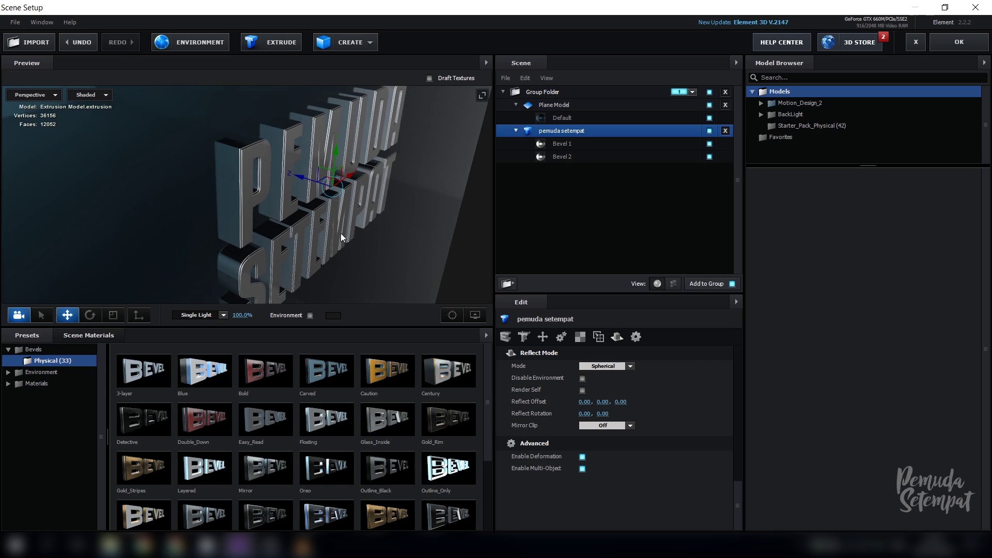
mouse_move(340, 234)
mouse_down()
mouse_move(361, 234)
mouse_move(346, 233)
mouse_up()
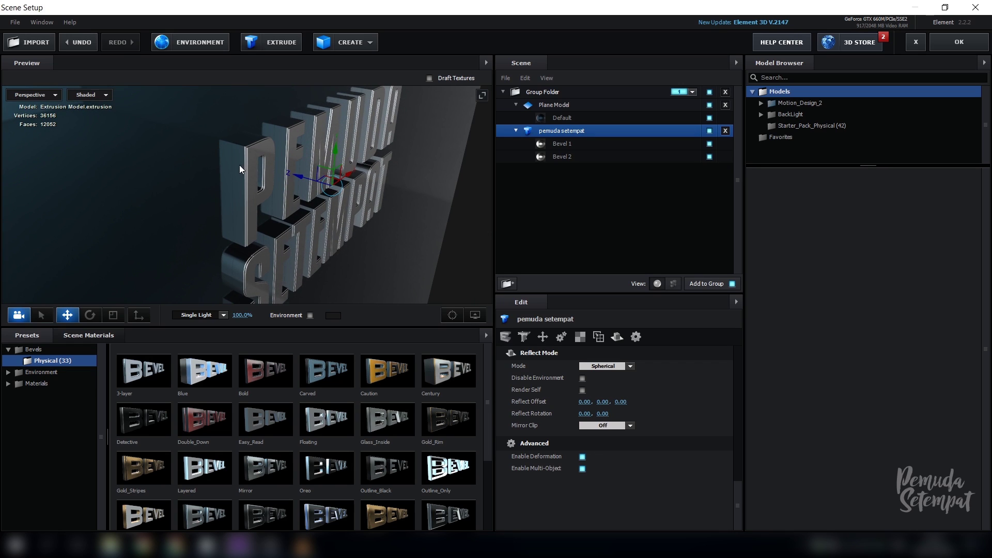
drag(221, 178, 323, 218)
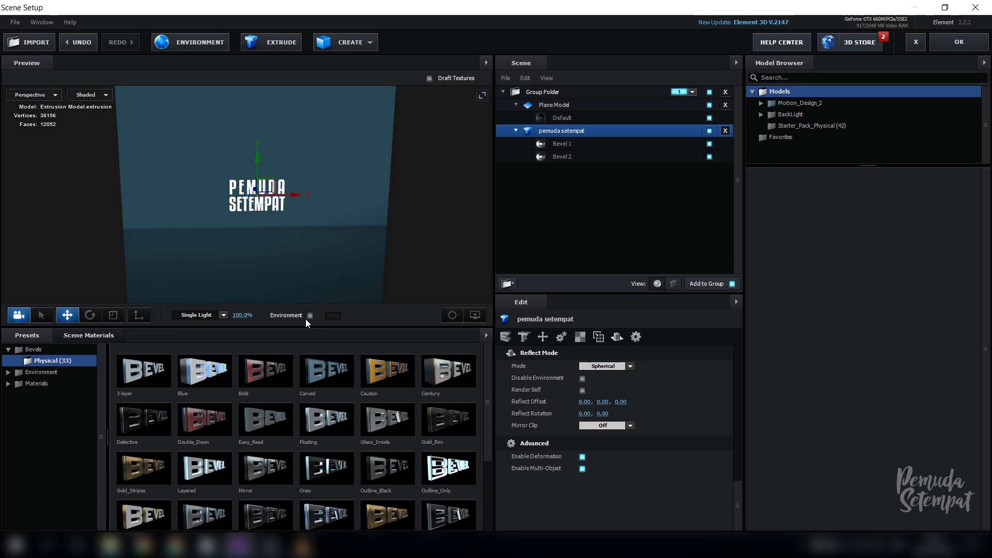
Step: Look through the Environment and Materials preset folders and the BackLight model folder for suitable scene presets
click(9, 372)
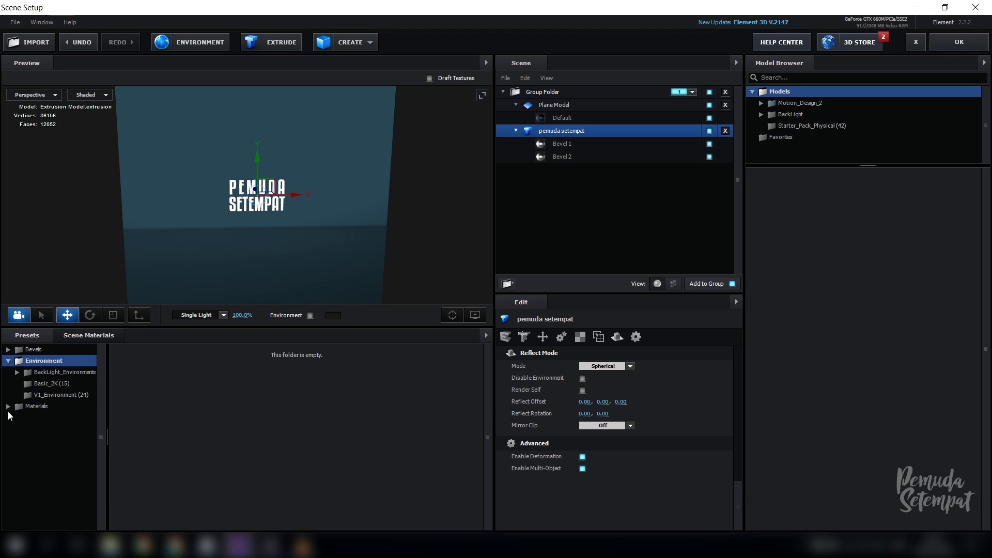
click(8, 407)
click(44, 395)
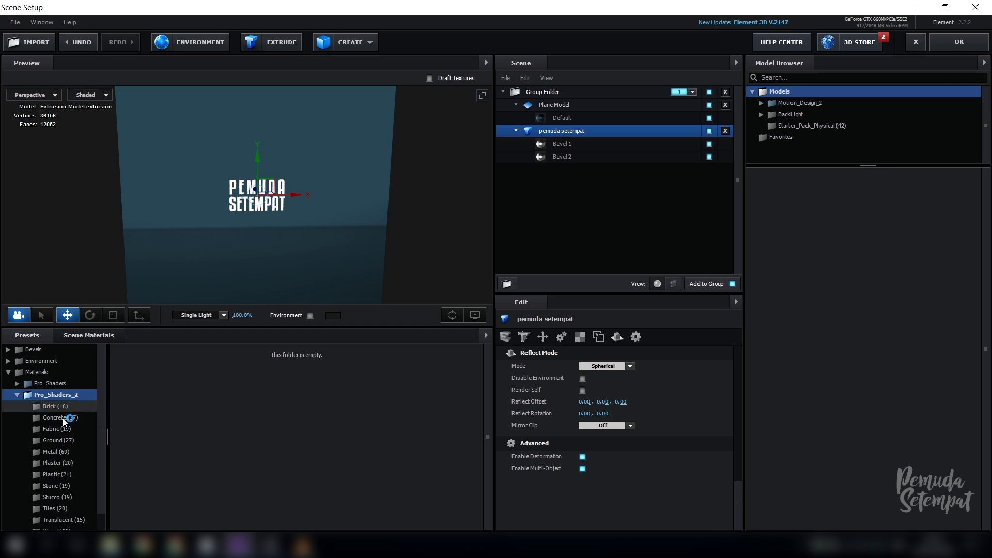
click(65, 440)
click(64, 475)
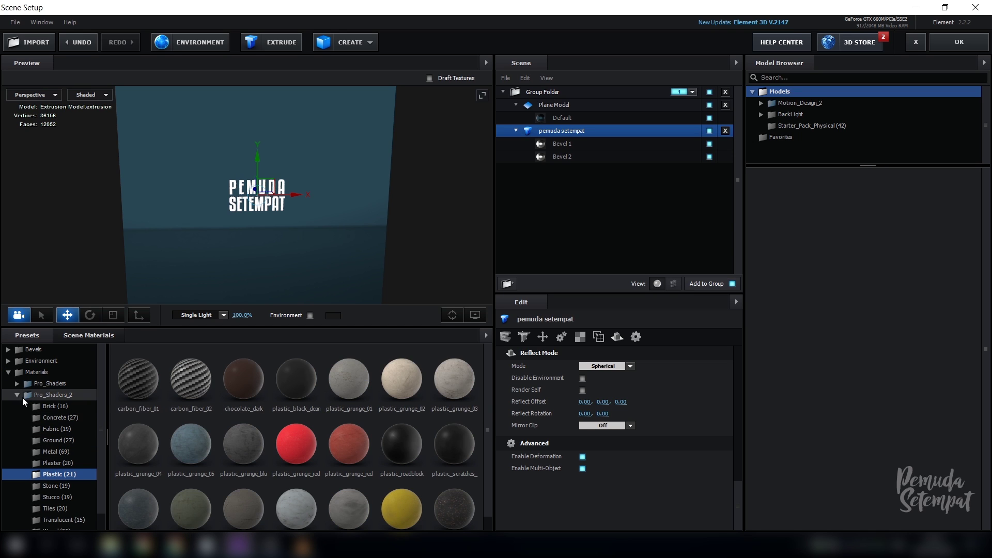
click(19, 398)
click(31, 372)
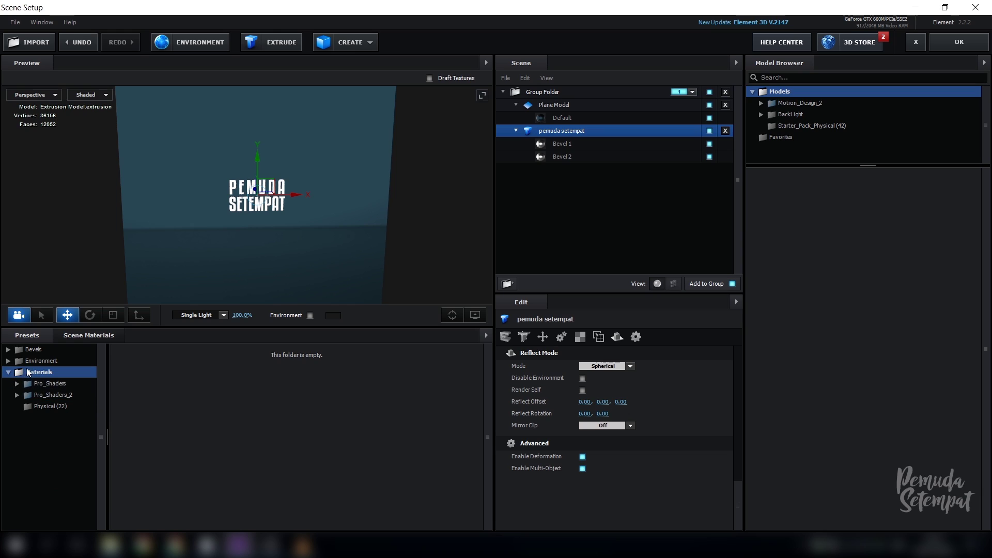
click(40, 361)
click(790, 113)
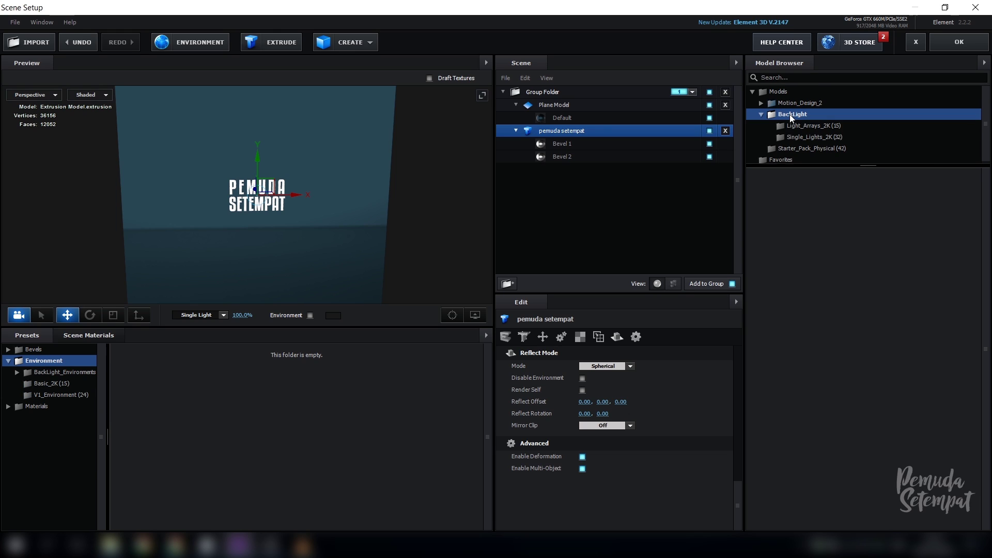
click(57, 372)
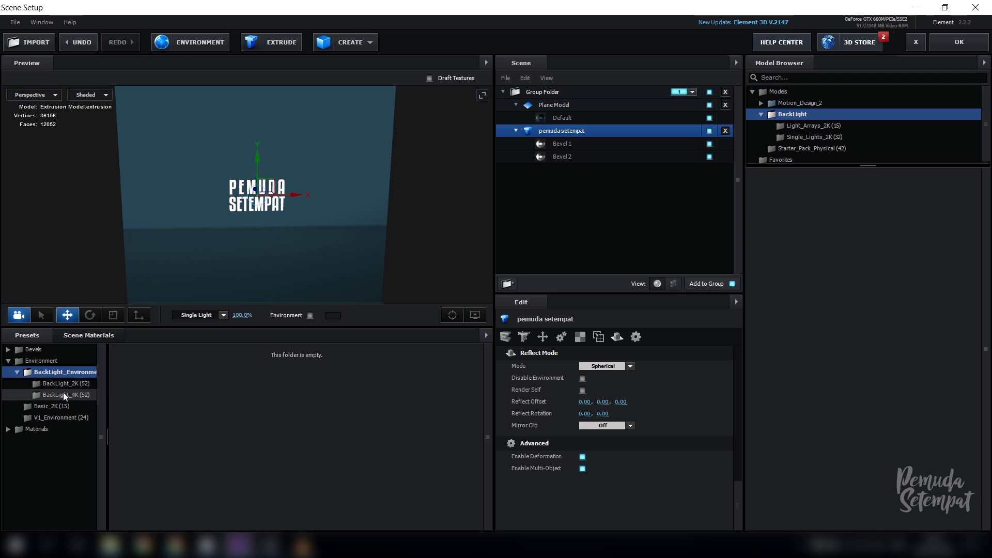
Step: Turn on the environment in the preview and open the BackLight_2K environment presets
click(310, 315)
drag(404, 221, 331, 221)
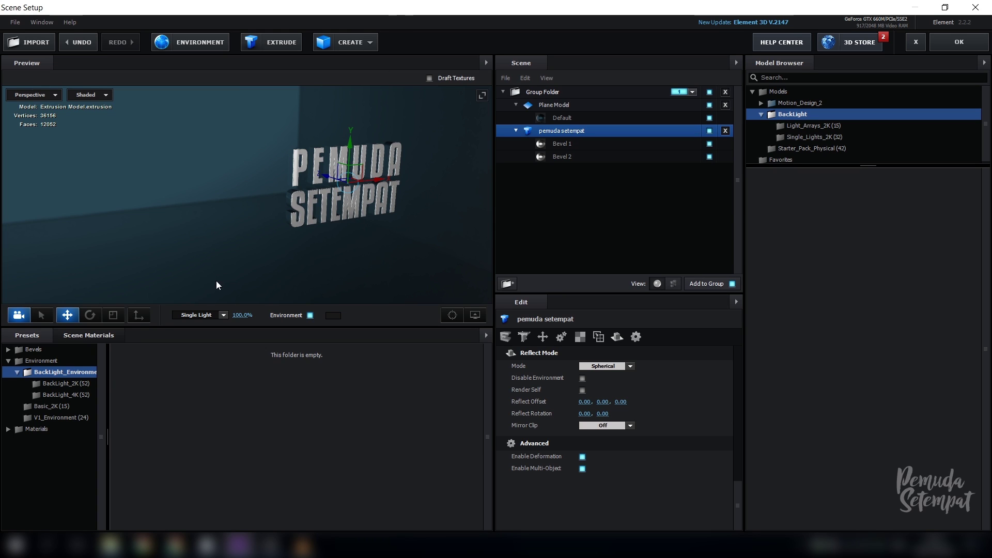
click(60, 384)
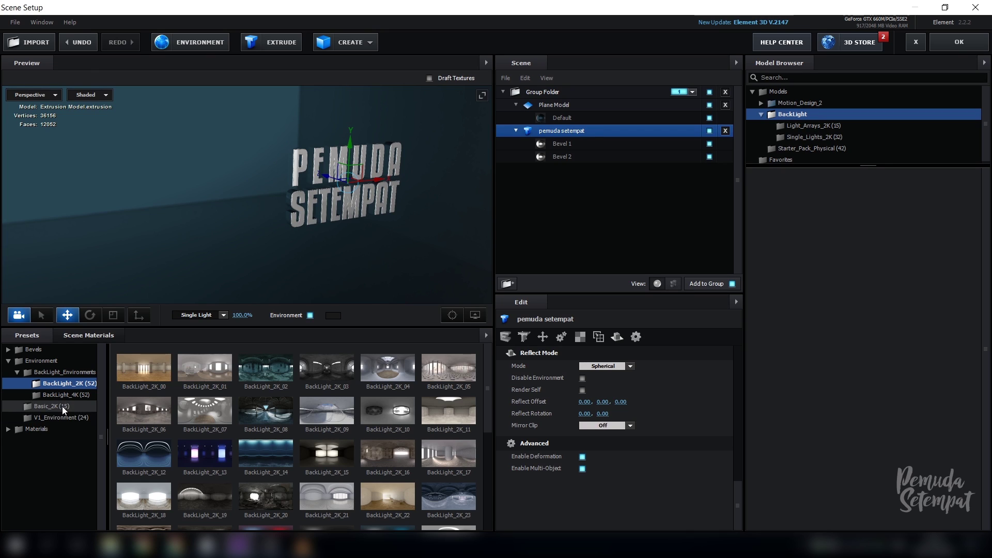
Step: Try several Basic_2K environment maps on the scene, including Basic_2K_02 and Basic_2K_05
click(220, 368)
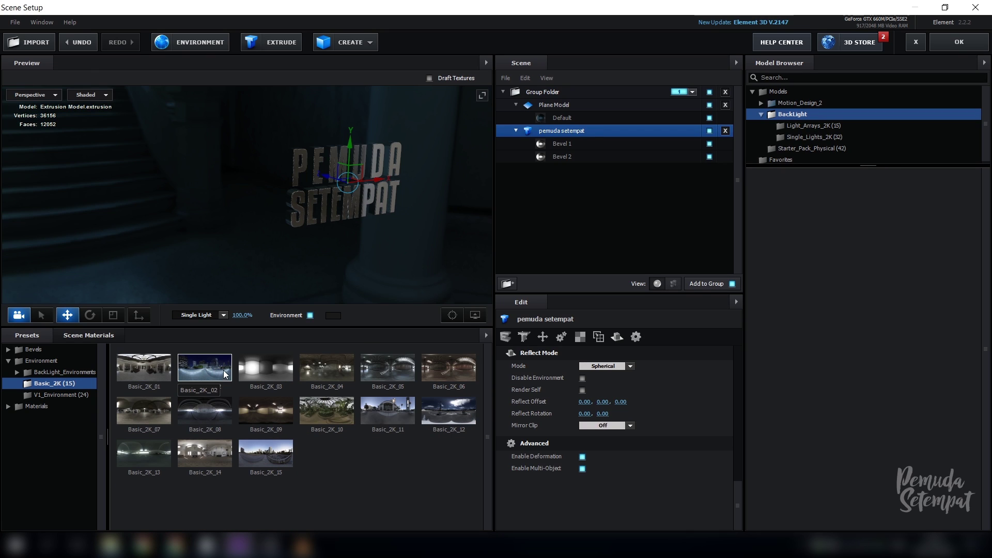
mouse_move(380, 246)
mouse_down()
mouse_move(339, 234)
mouse_move(418, 246)
mouse_move(445, 235)
mouse_move(380, 240)
mouse_up()
click(375, 375)
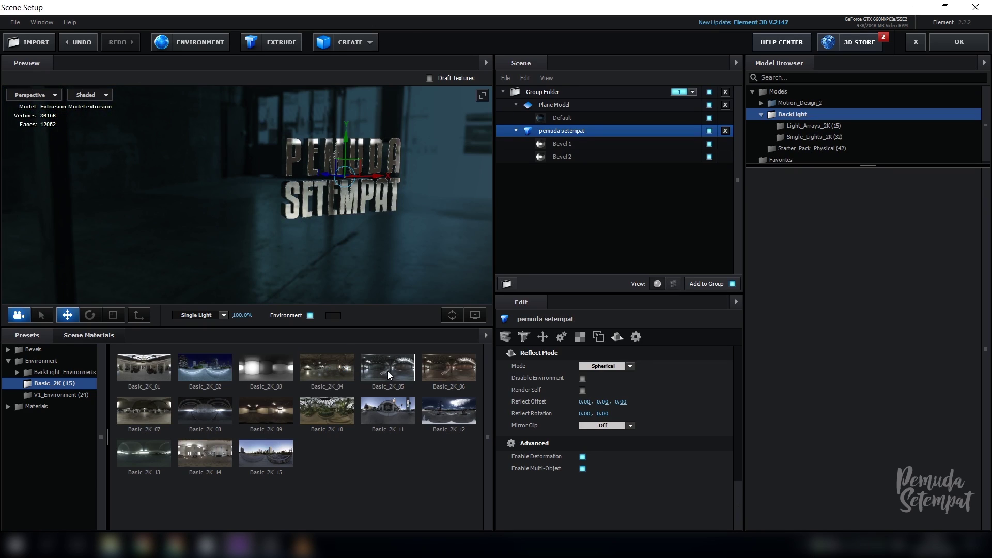
click(388, 371)
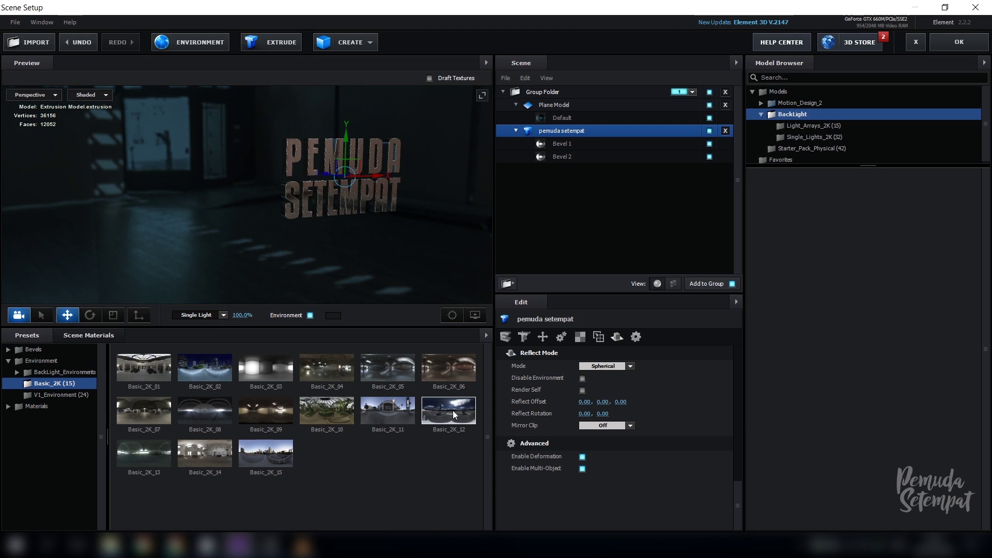
mouse_move(403, 246)
mouse_down()
mouse_move(353, 264)
mouse_move(433, 253)
mouse_move(411, 255)
mouse_up()
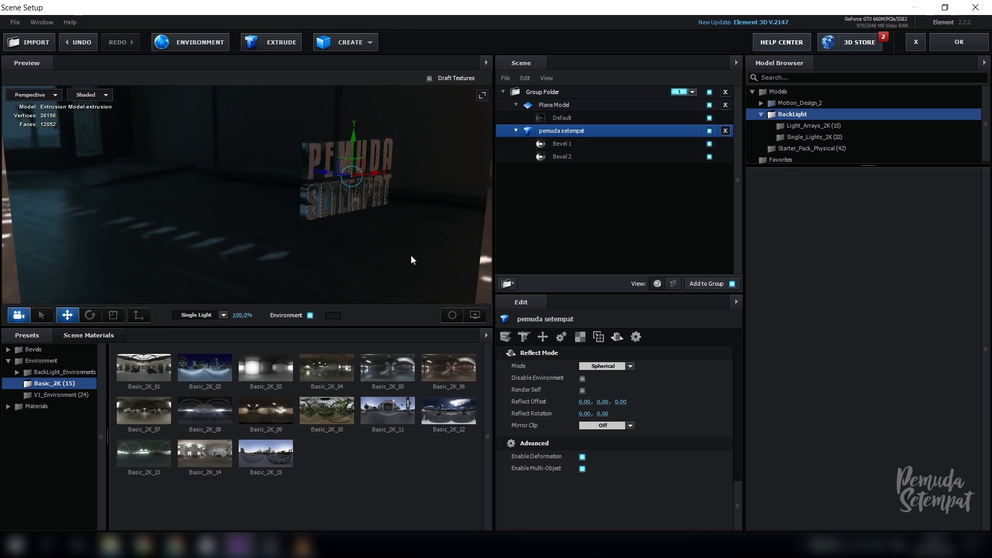
Step: Apply the BackLight_2K_07 environment map to the scene and inspect the title up close
click(42, 373)
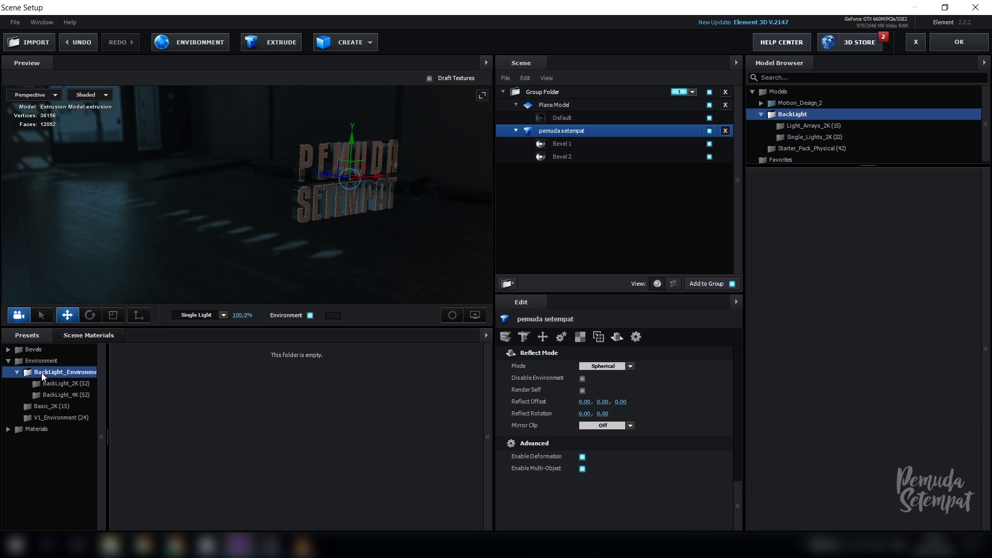
click(75, 385)
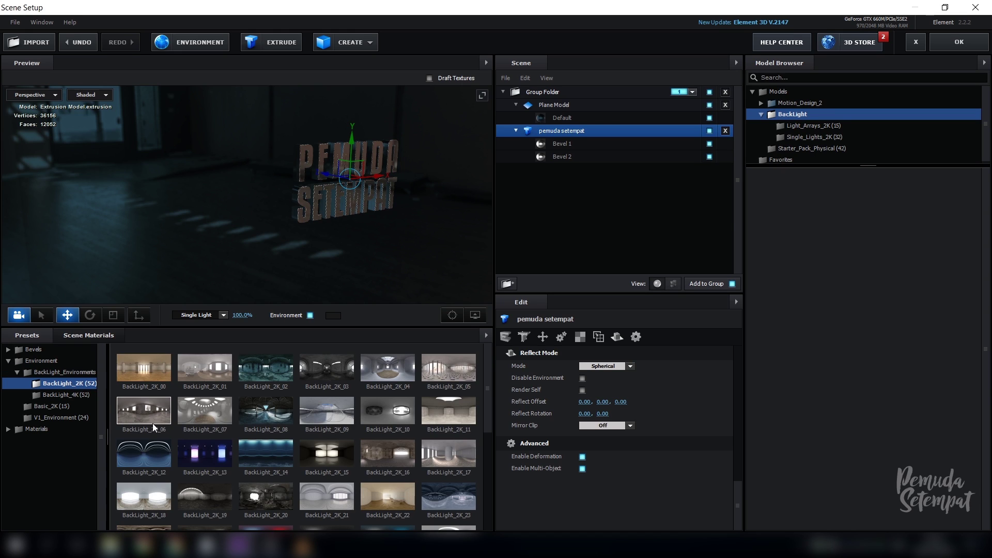
click(212, 411)
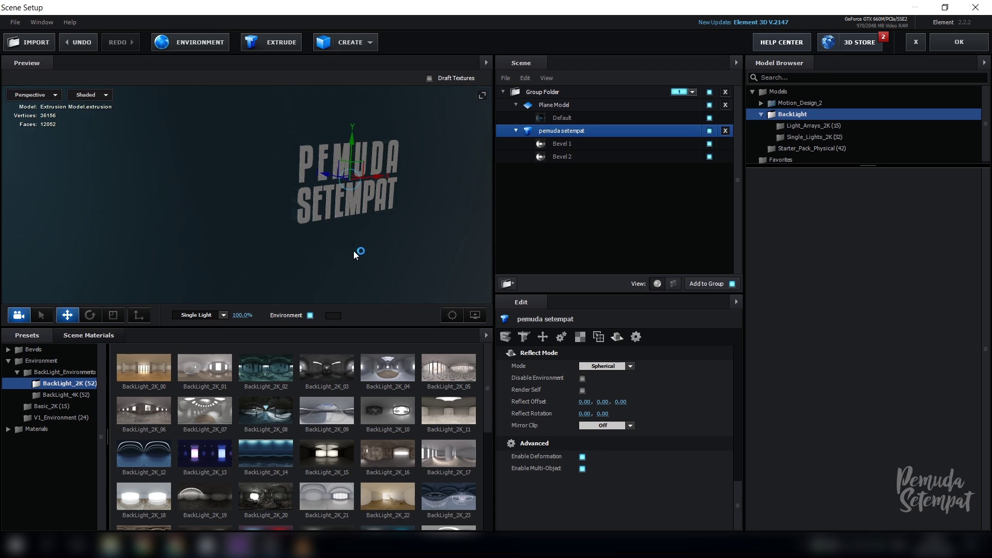
drag(354, 251, 258, 272)
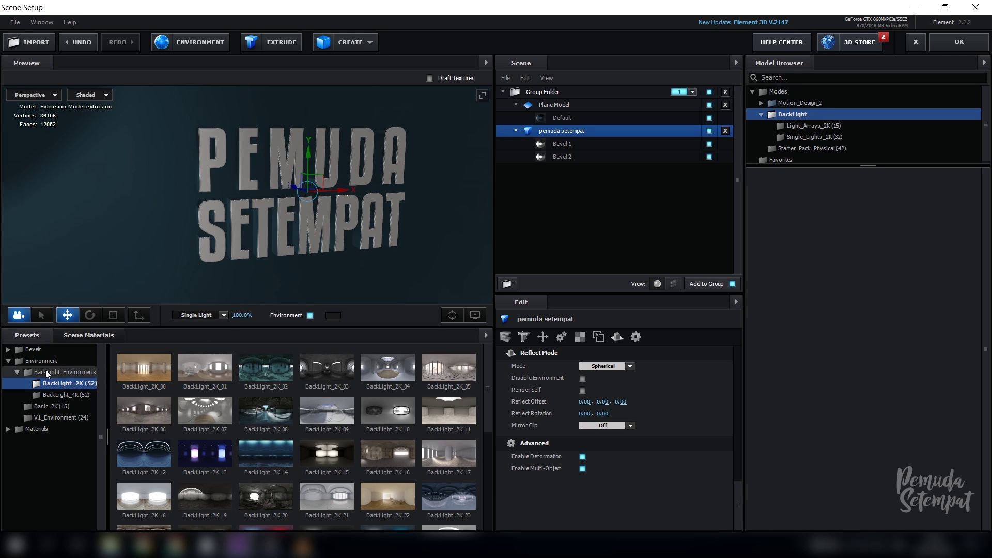
Step: Replace the title's Bevel 2 material with the Gold preset from the Physical materials
click(9, 361)
click(9, 361)
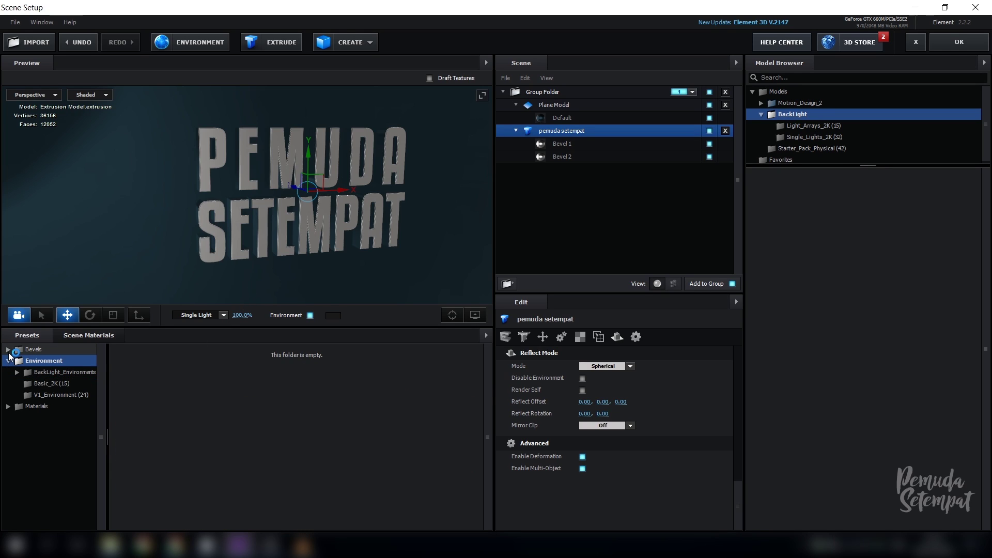
click(8, 351)
click(9, 372)
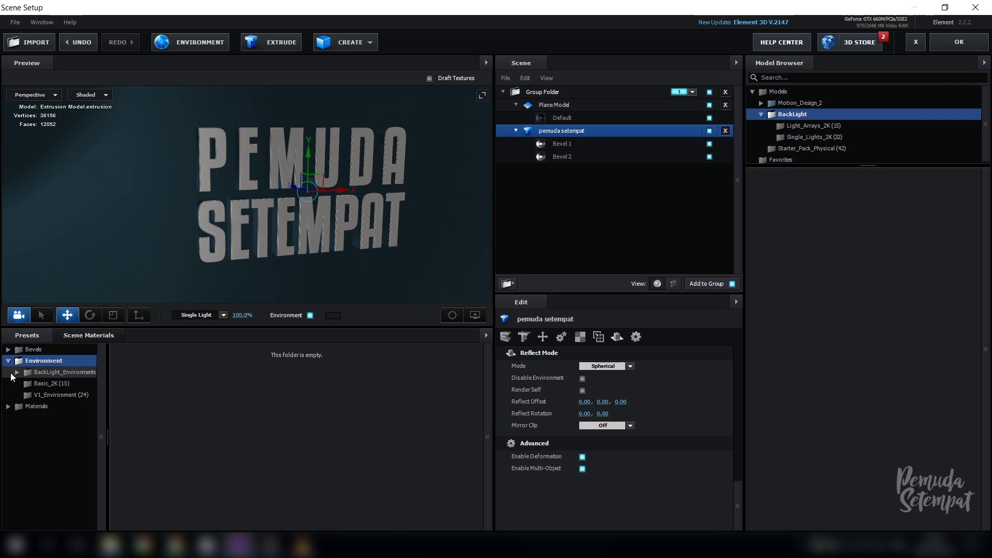
click(59, 407)
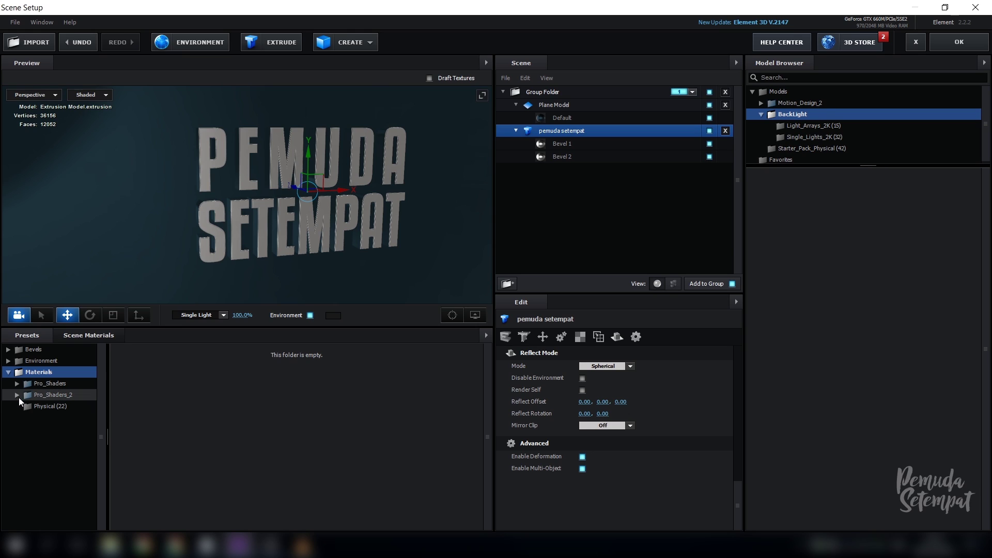
click(41, 406)
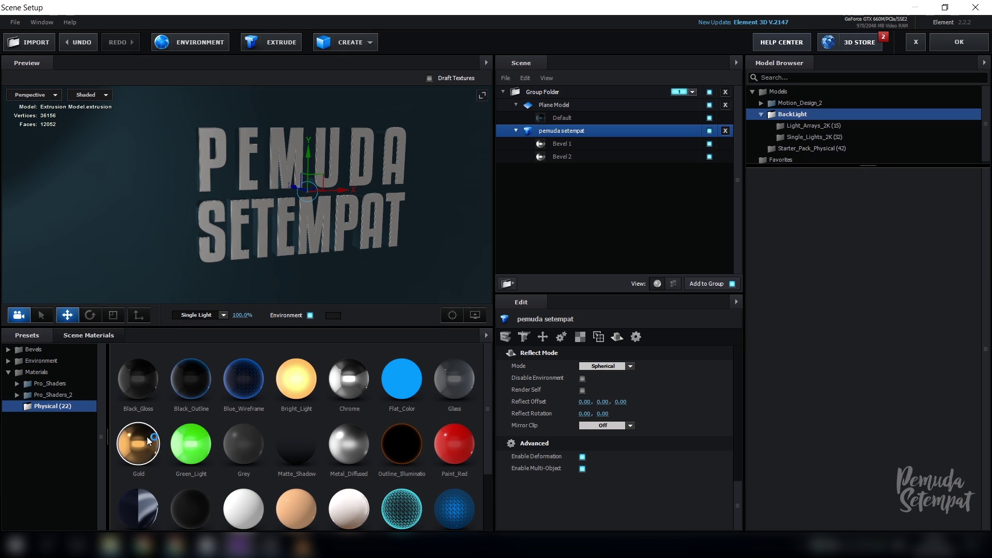
drag(127, 227, 274, 253)
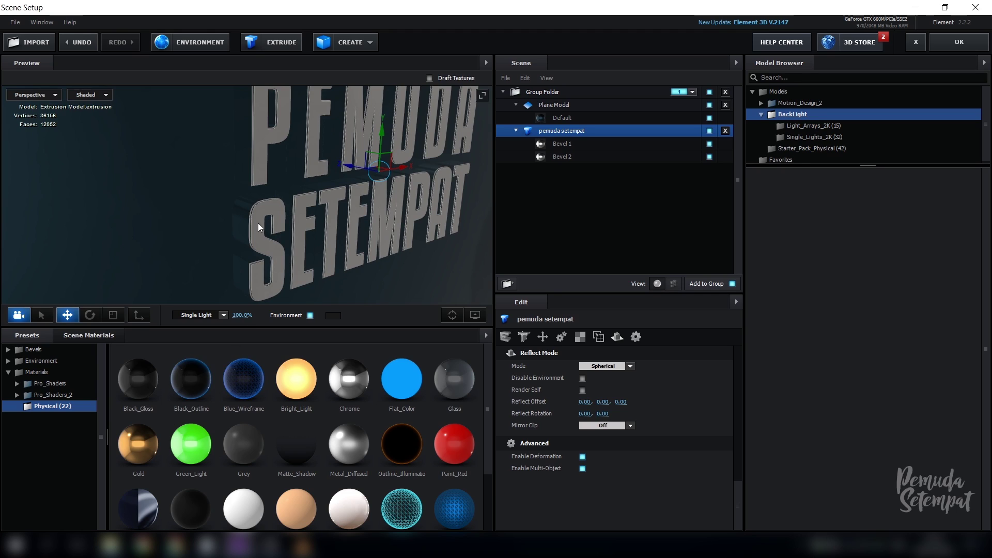
drag(144, 432, 243, 225)
drag(337, 249, 369, 247)
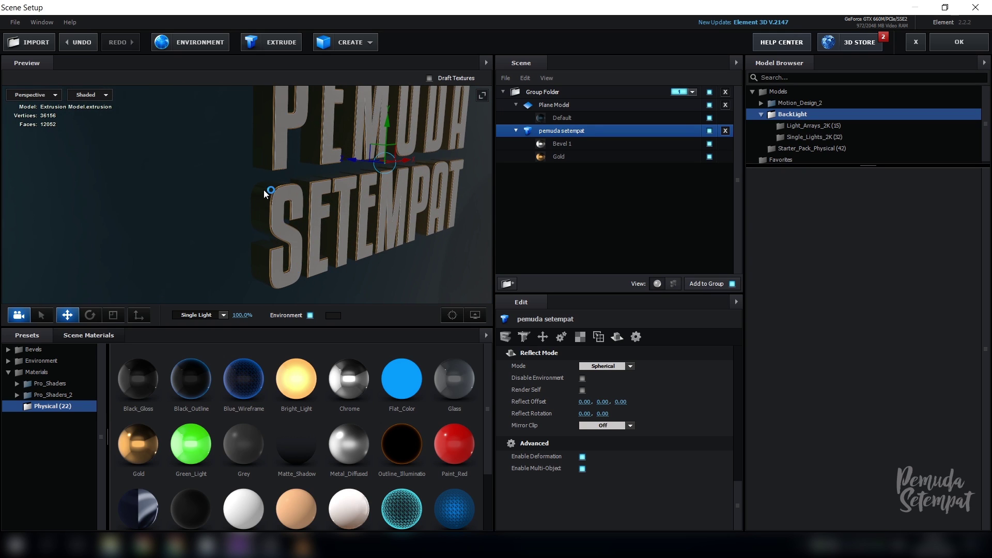
Step: Undo the Gold material on the title's second bevel
drag(256, 225, 212, 226)
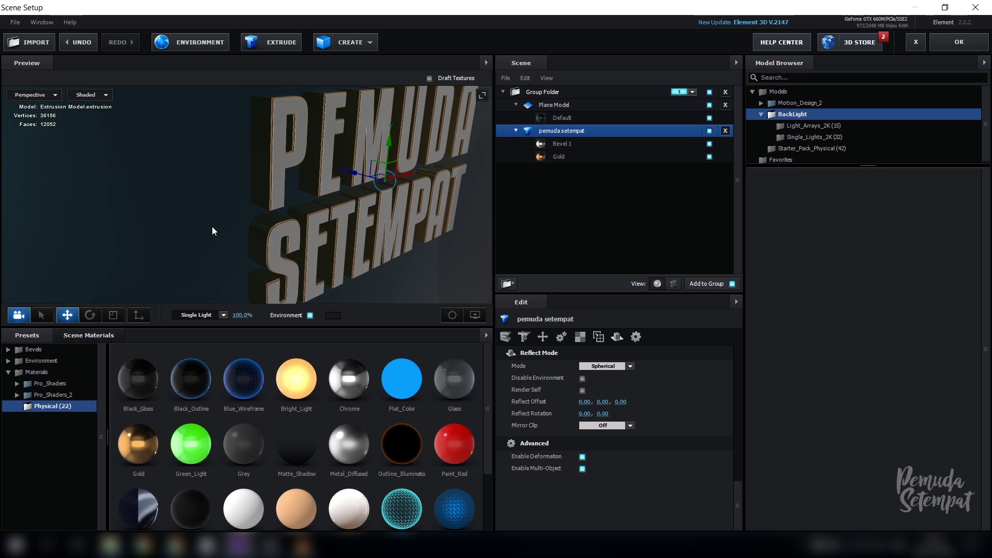
key(ctrl+z)
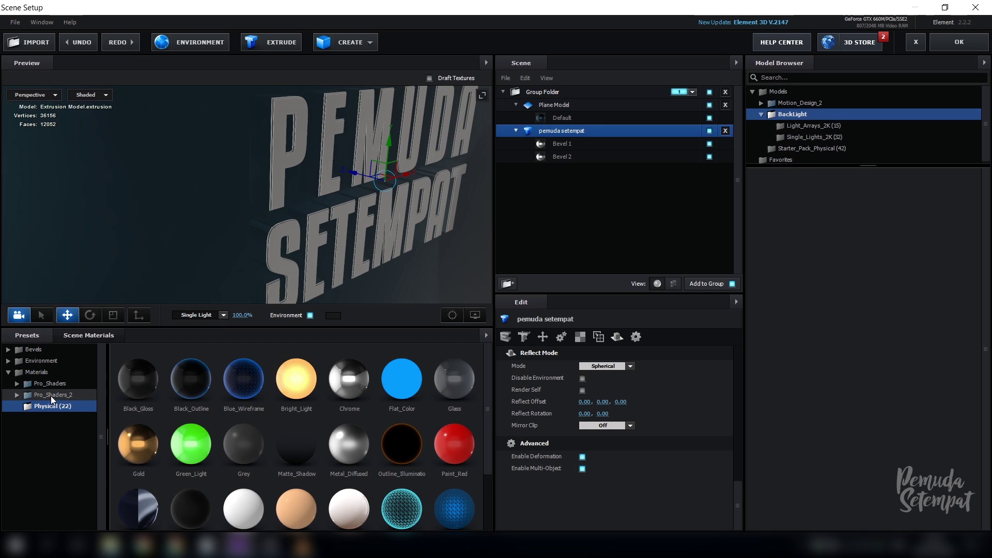
Step: Try the Pro_Shaders_2 metals clean_metal_clean_gold, clean_metal_light_scratch_02 and metal_bronze_rust on the backdrop plane, restoring its Default material
double_click(51, 396)
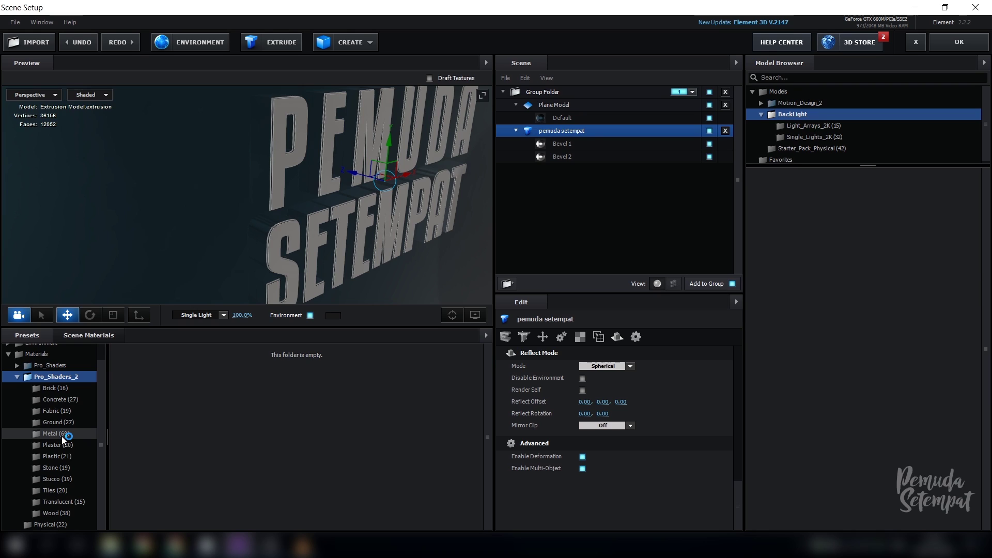
click(61, 436)
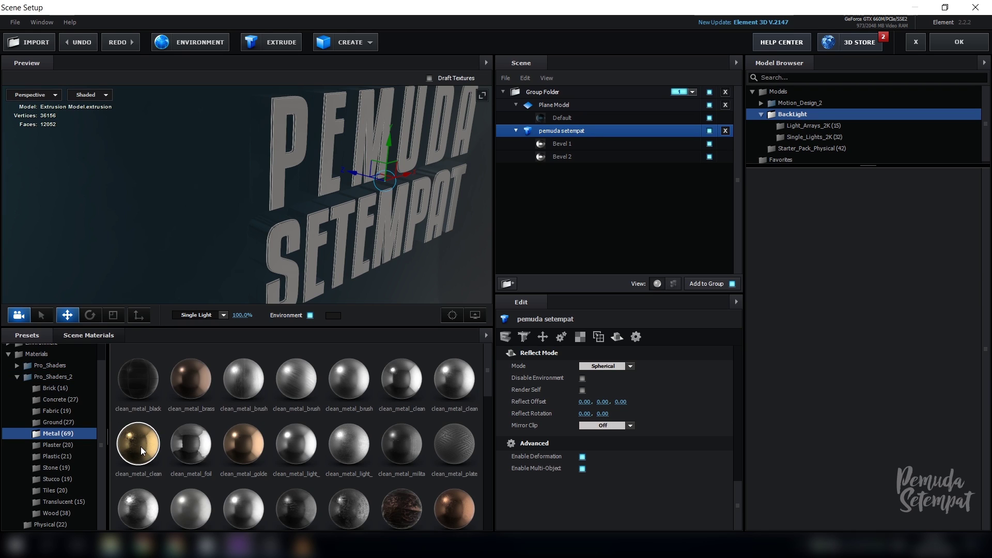
drag(140, 446, 194, 215)
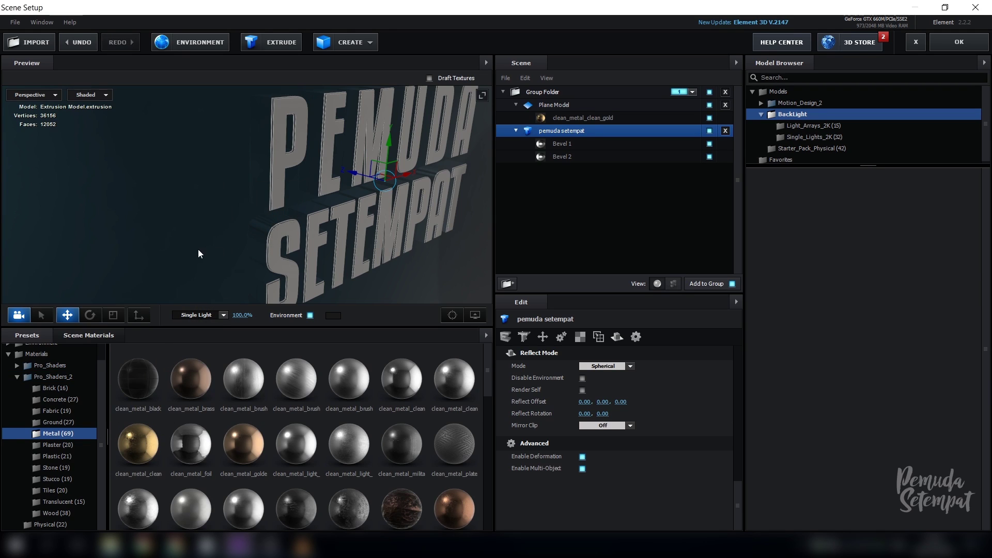
mouse_move(198, 249)
mouse_down()
mouse_move(175, 241)
mouse_move(180, 231)
mouse_move(218, 235)
mouse_move(218, 246)
mouse_move(196, 250)
mouse_up()
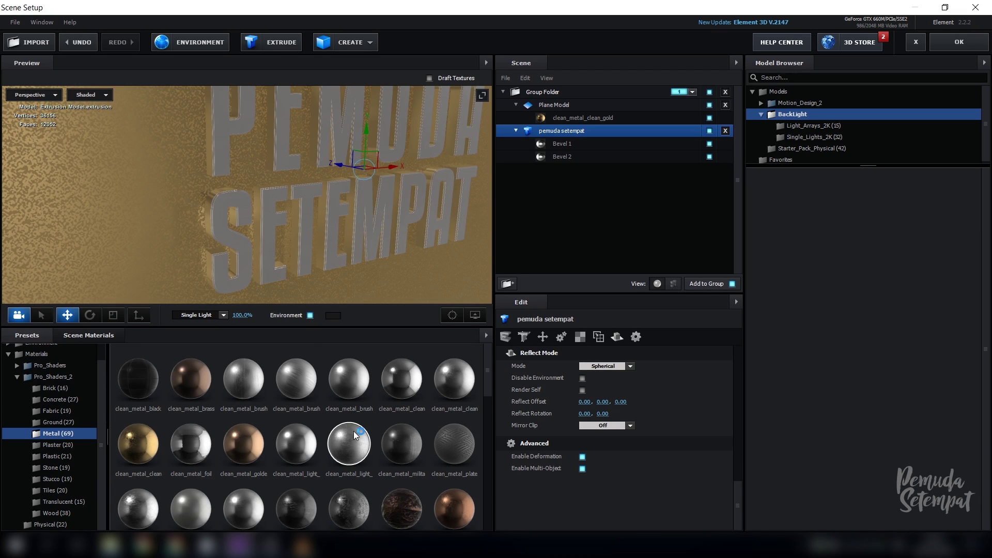
drag(353, 431, 147, 225)
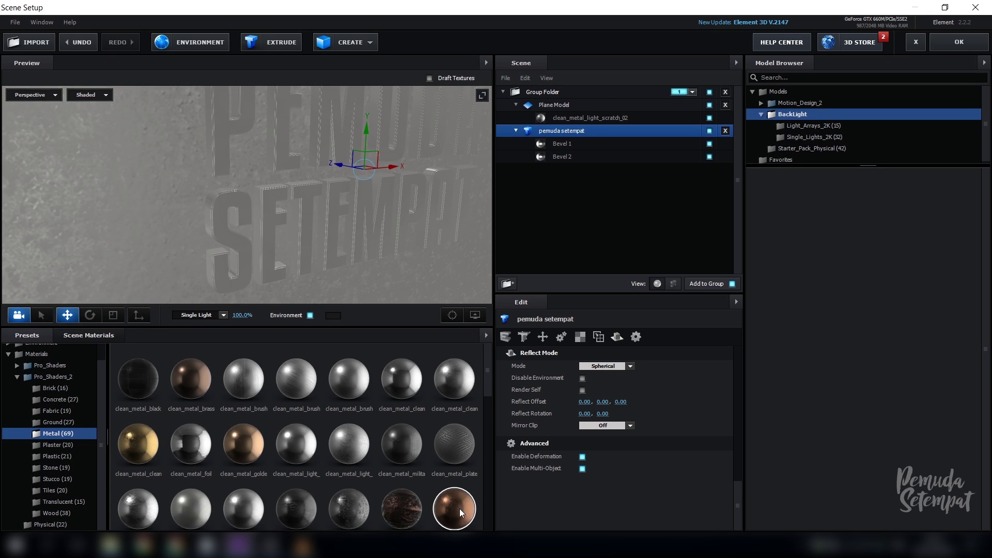
drag(460, 508, 134, 193)
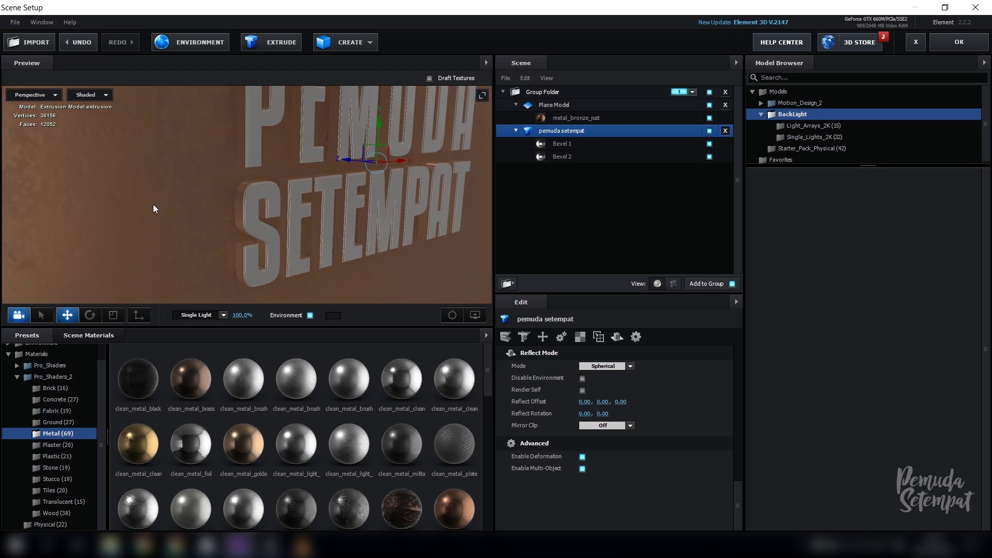
scroll(145, 209, down, 8)
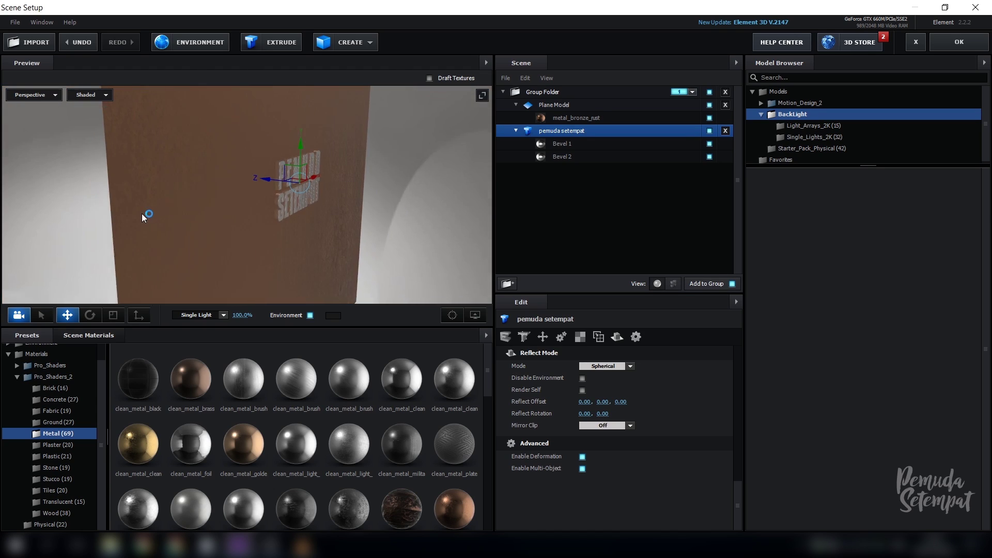
scroll(126, 210, up, 8)
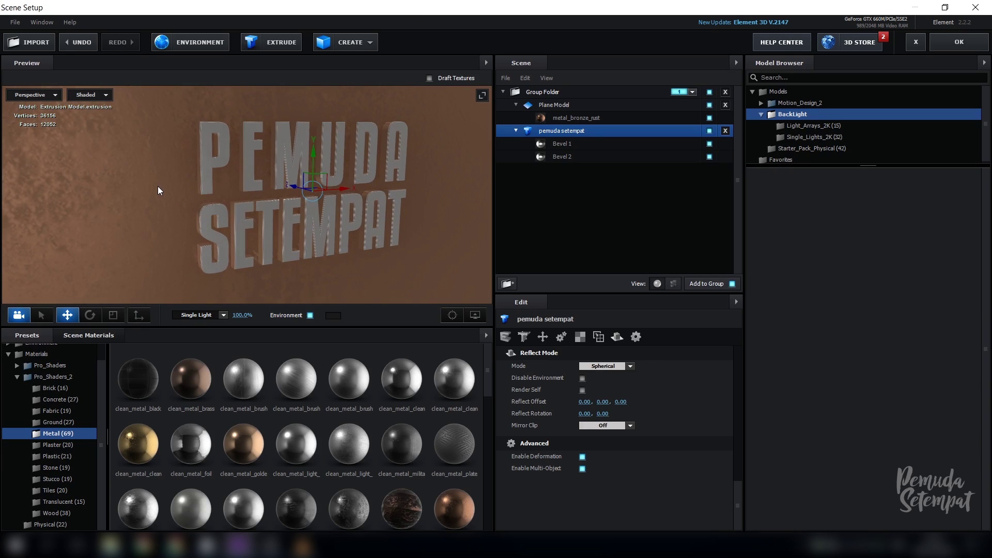
key(ctrl+z)
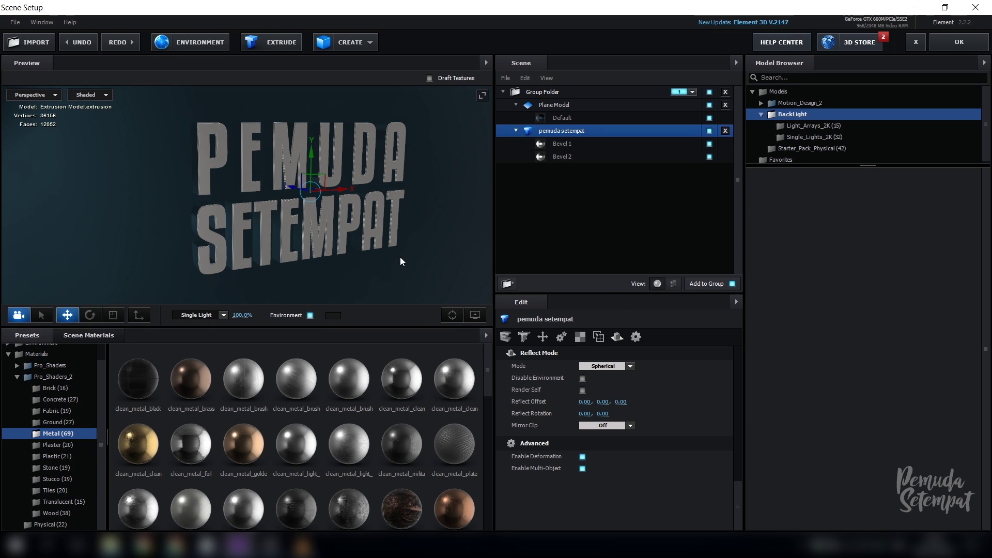
Step: Accept the Element scene setup and hide the PEMUDA SETEMPAT text layer in the composition
mouse_move(401, 256)
mouse_down()
mouse_move(386, 258)
mouse_move(403, 257)
mouse_up()
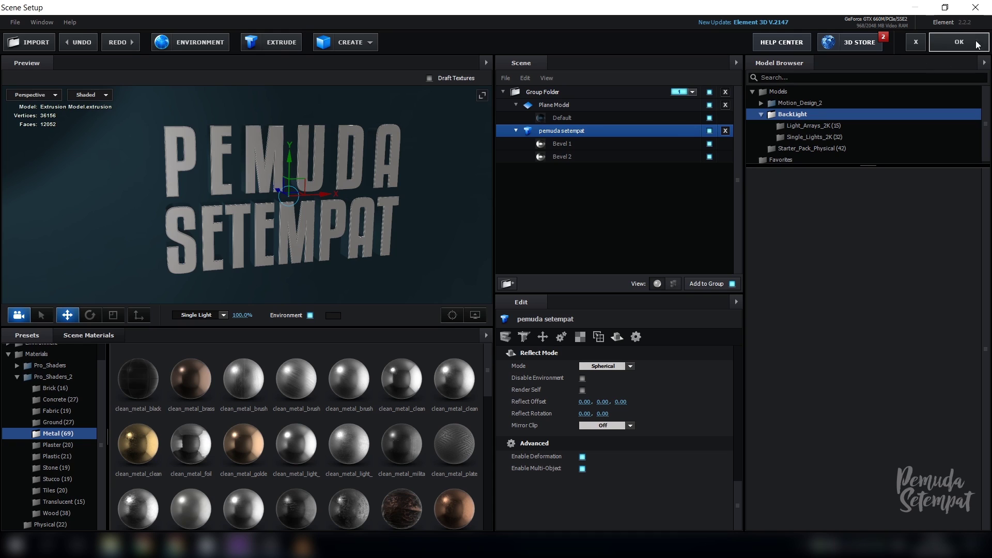
click(959, 42)
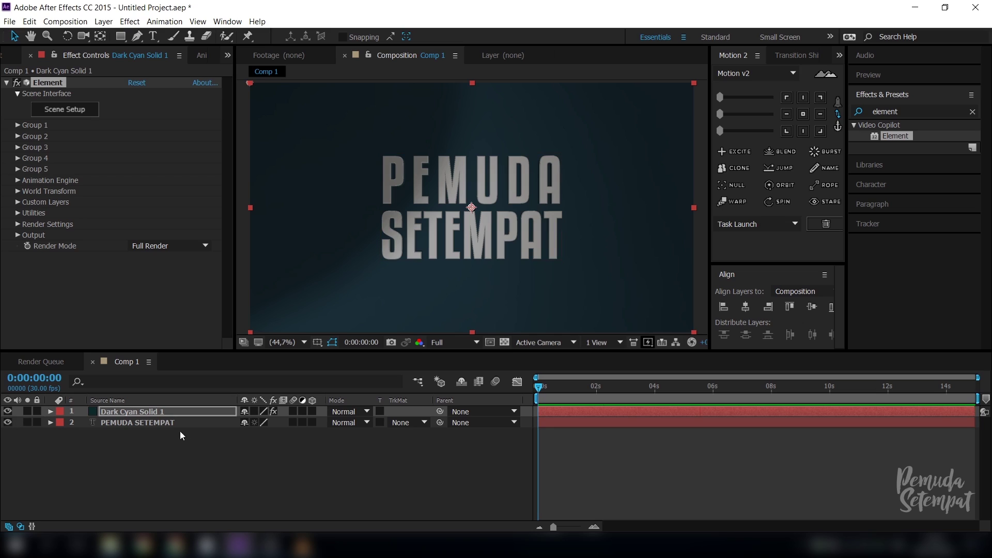
click(136, 423)
click(8, 423)
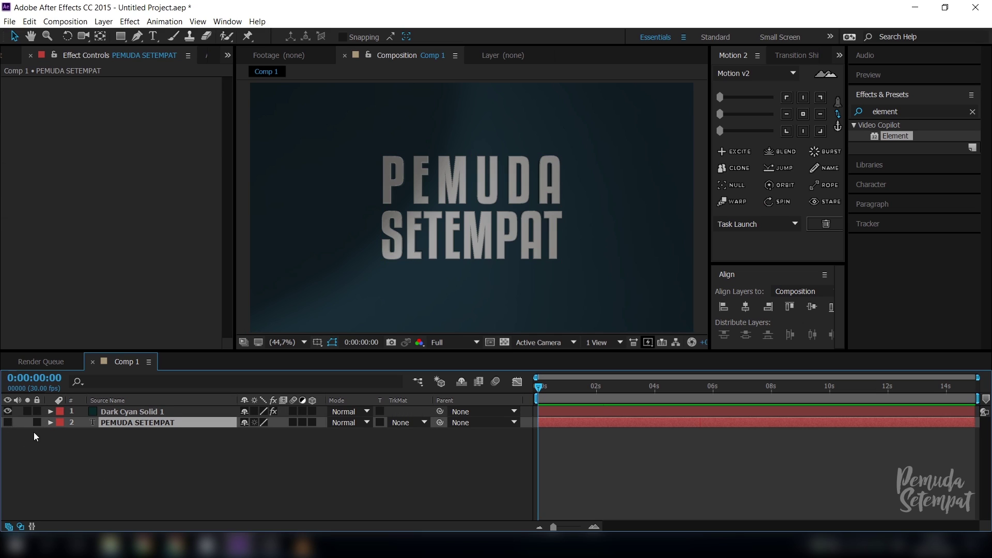
Step: Add a two-node camera to the composition, choosing a lens preset in its settings
right_click(178, 464)
mouse_move(259, 359)
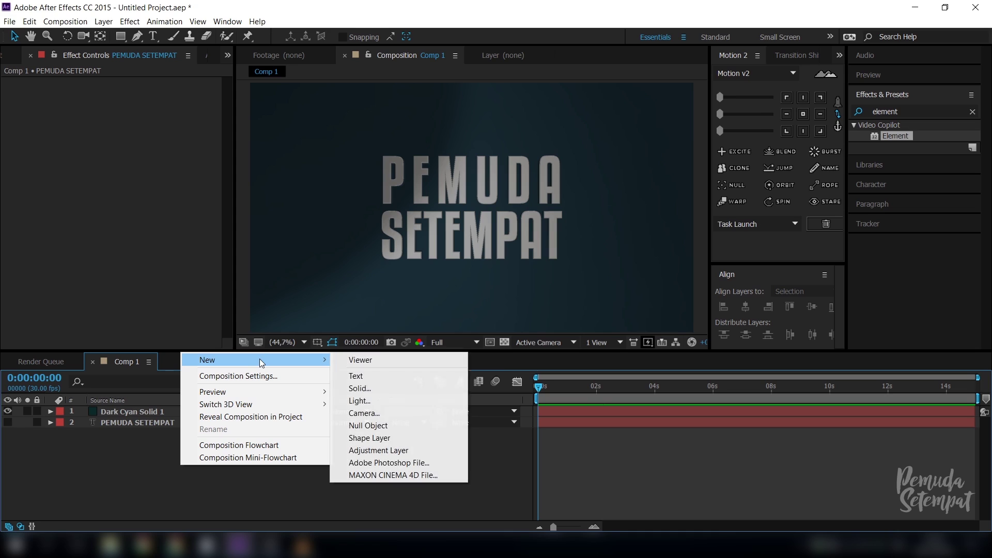
click(385, 414)
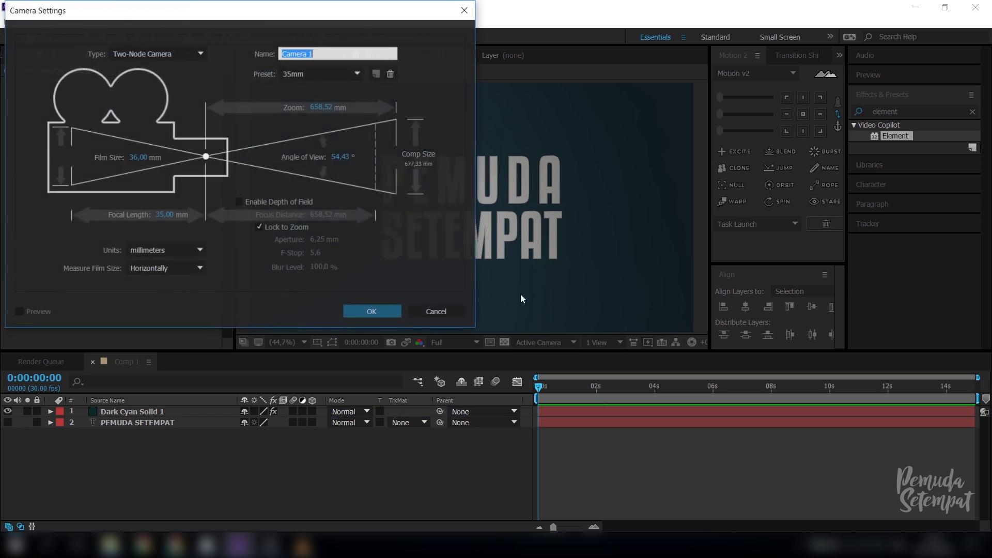
click(321, 73)
click(307, 142)
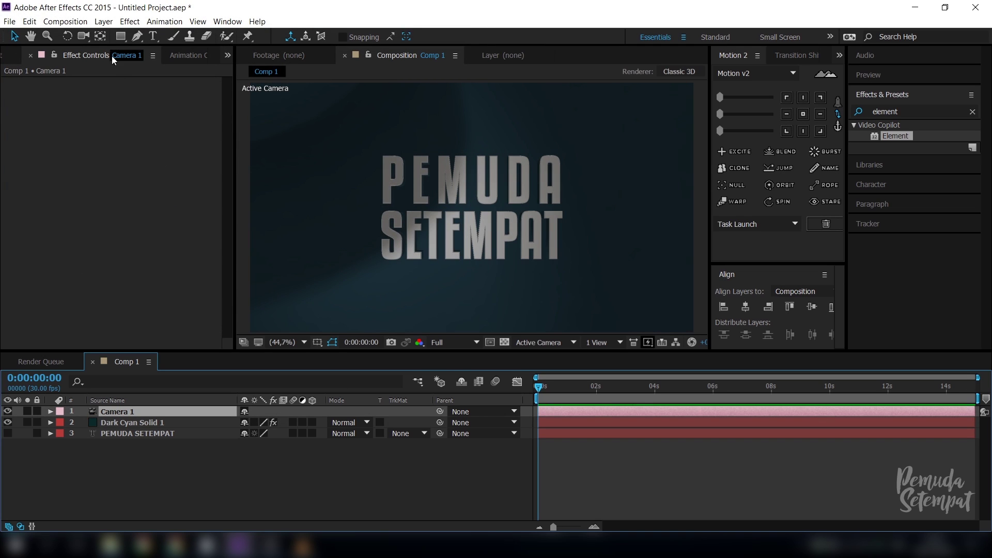
Step: Try orbiting the new camera around the title and undo the camera moves
key(c)
mouse_move(405, 183)
mouse_down()
mouse_move(421, 191)
mouse_move(393, 177)
mouse_up()
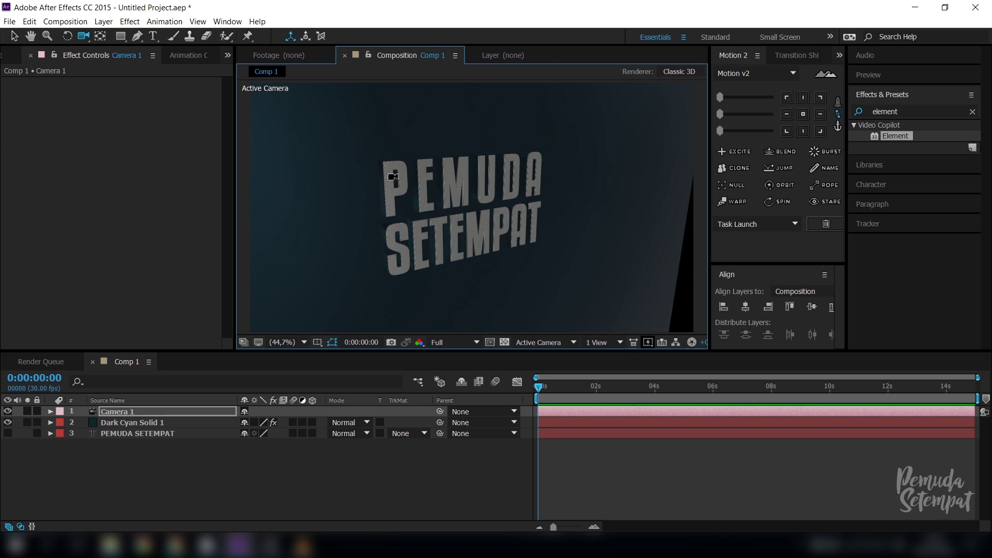
key(ctrl+z)
key(ctrl+z)
key(ctrl+z)
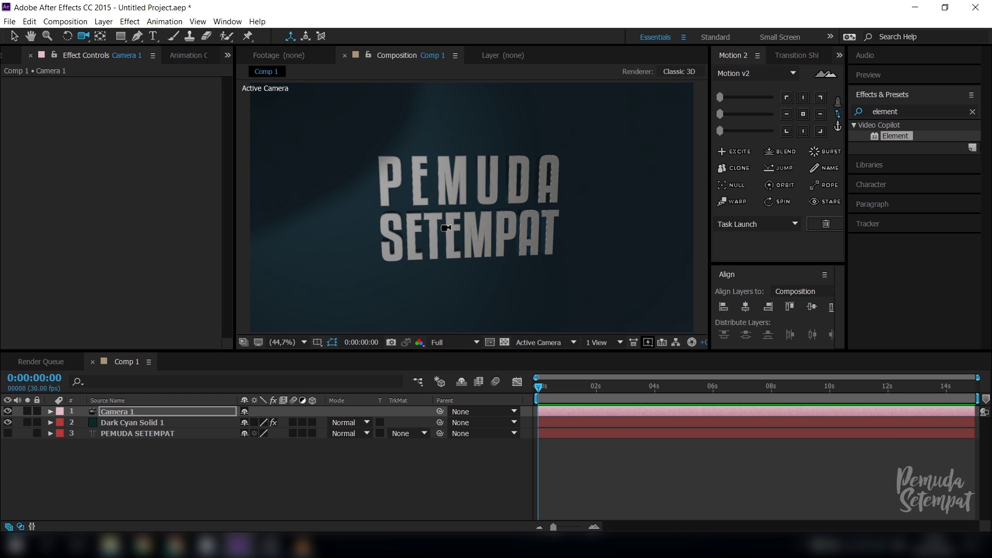
Step: Orbit and track the camera to frame the whole title centrally from an oblique angle
drag(443, 258, 467, 228)
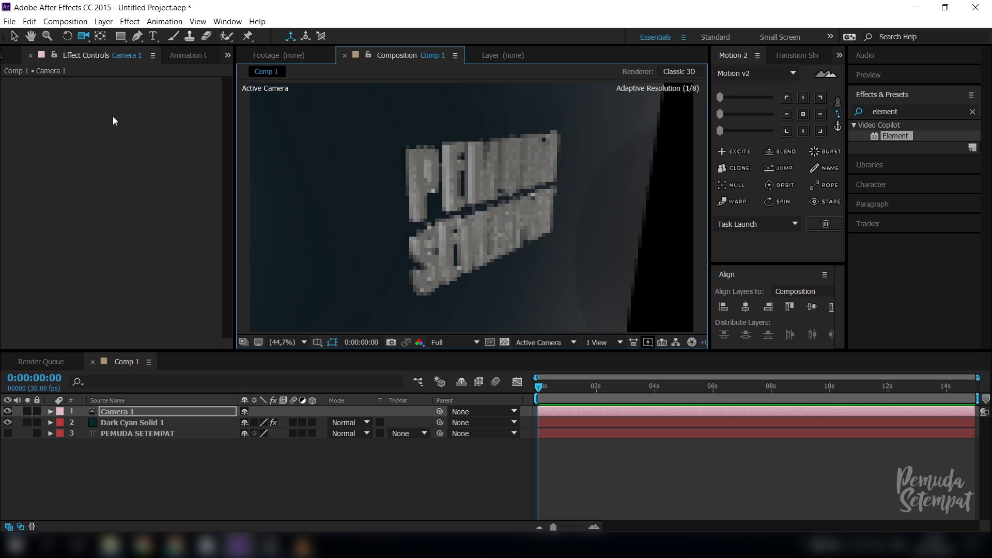
drag(83, 36, 122, 55)
drag(558, 222, 511, 219)
drag(83, 35, 124, 66)
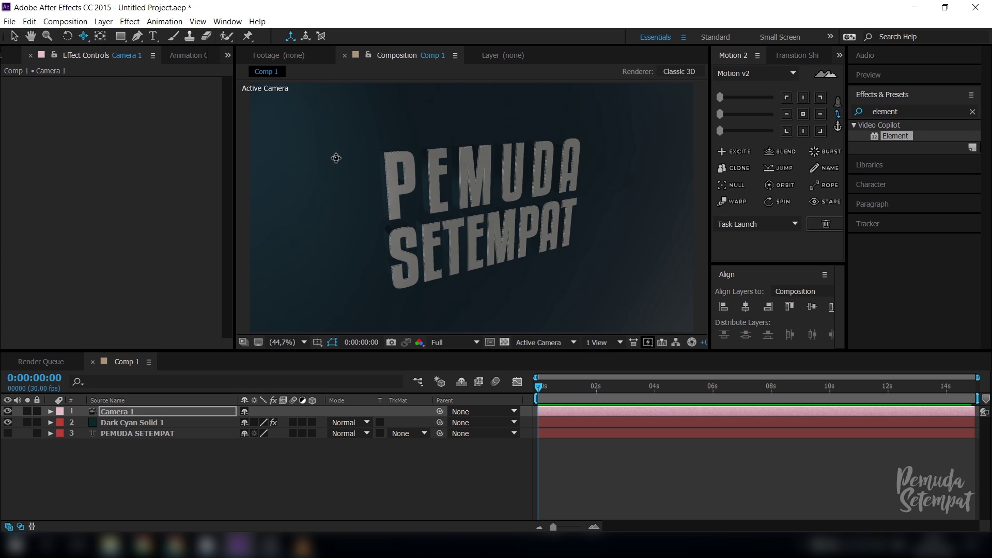
drag(380, 183, 301, 162)
drag(83, 36, 129, 39)
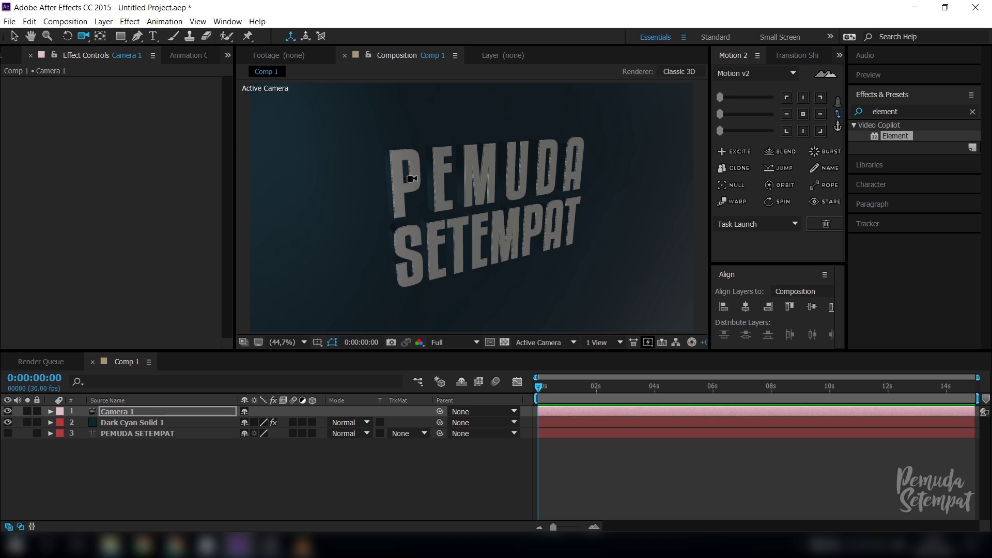
mouse_move(426, 198)
mouse_down()
mouse_move(501, 224)
mouse_move(426, 196)
mouse_up()
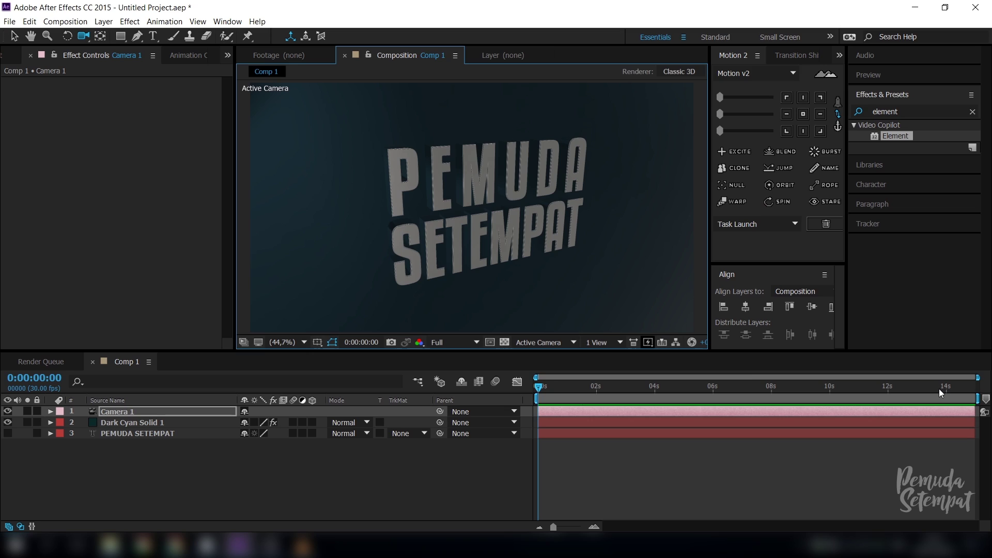
Step: Enable ambient occlusion in the render settings of the Element effect on Dark Cyan Solid 1
click(134, 422)
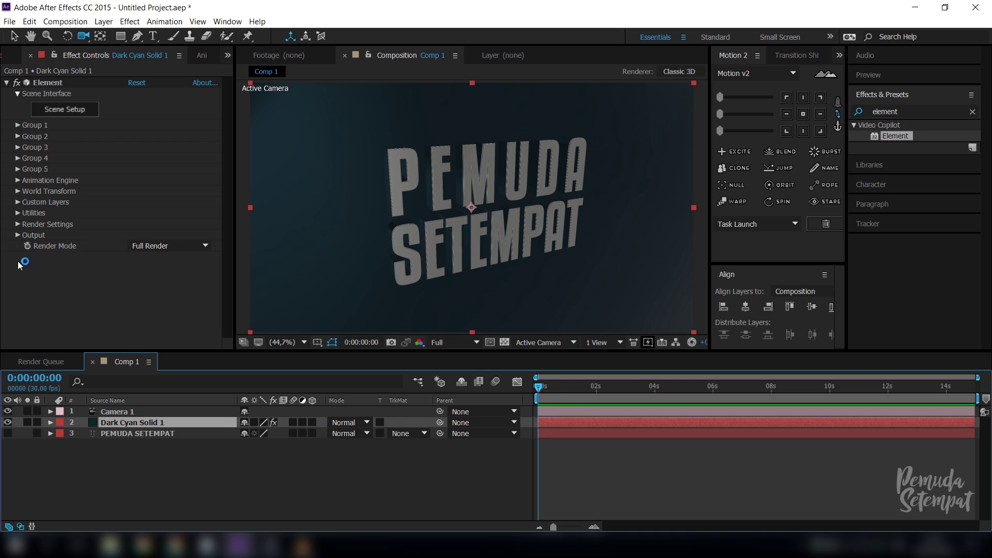
click(18, 224)
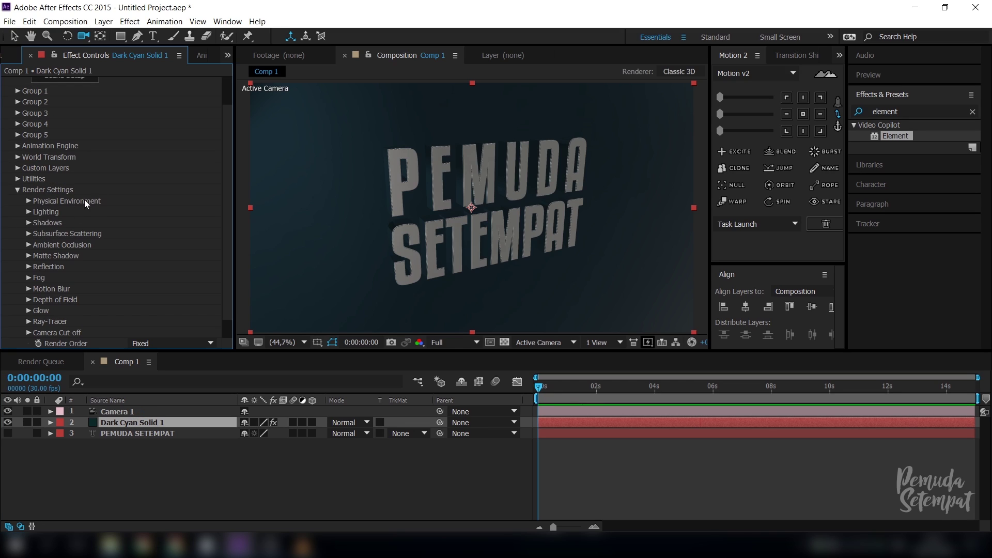
click(29, 246)
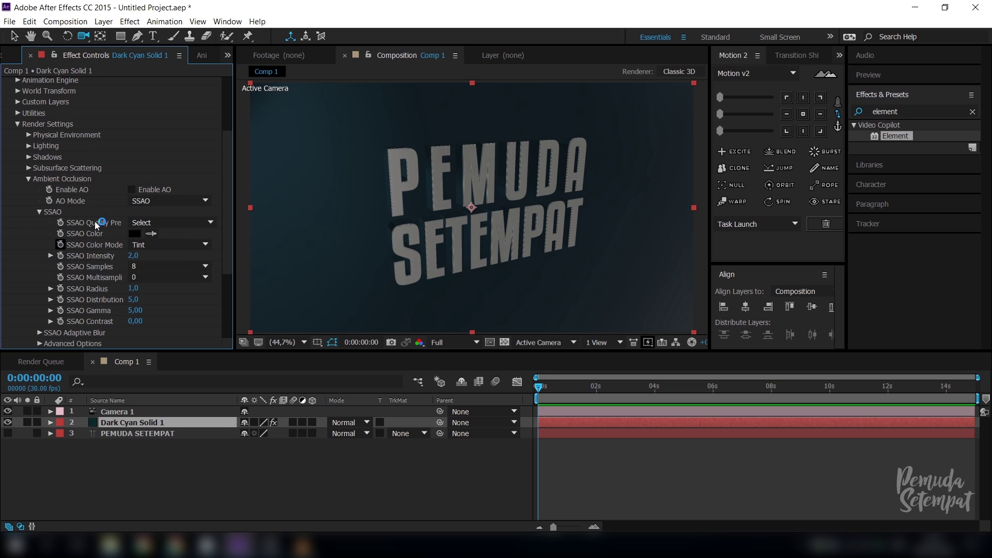
click(132, 190)
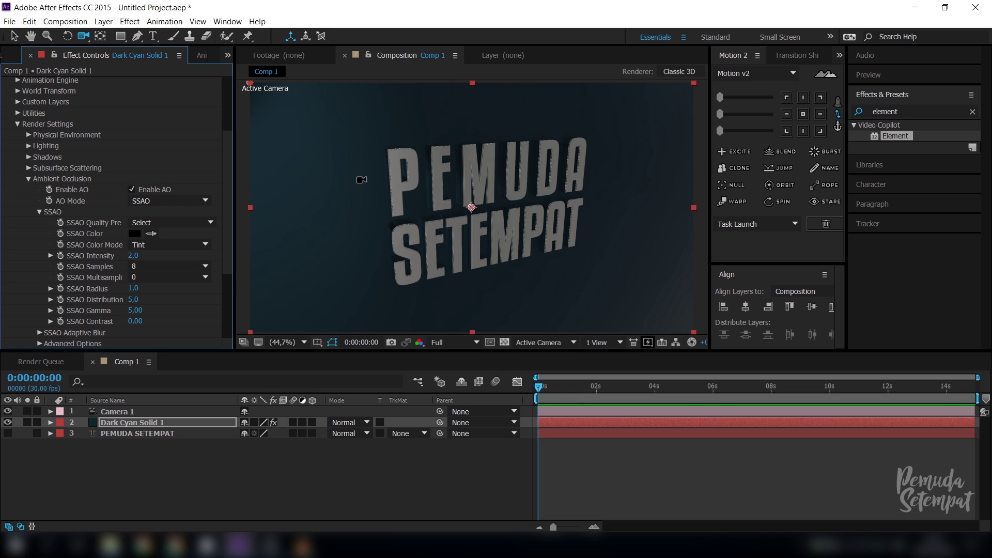
Step: Move the camera close to the first letters and compare the shading with ambient occlusion off and on
drag(362, 179, 380, 148)
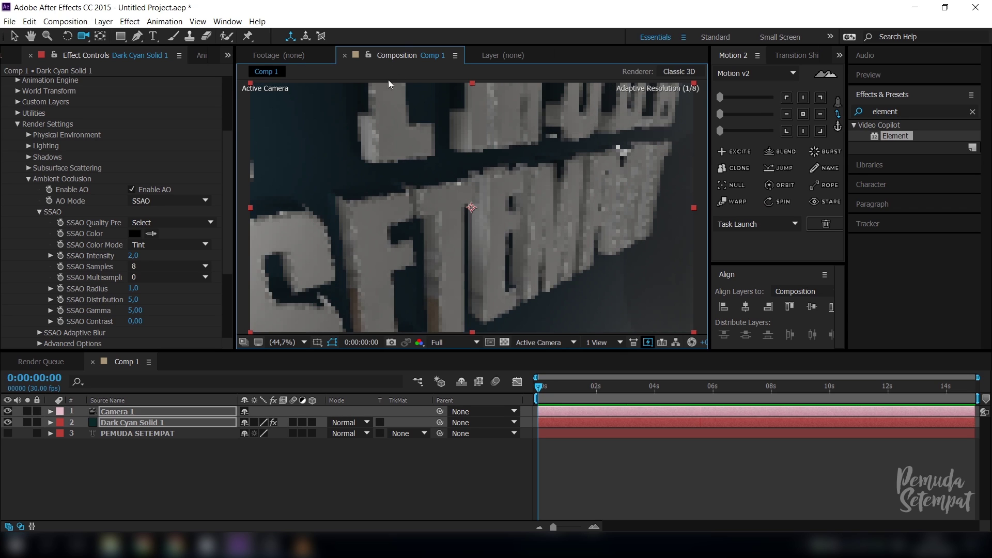
drag(404, 181, 519, 269)
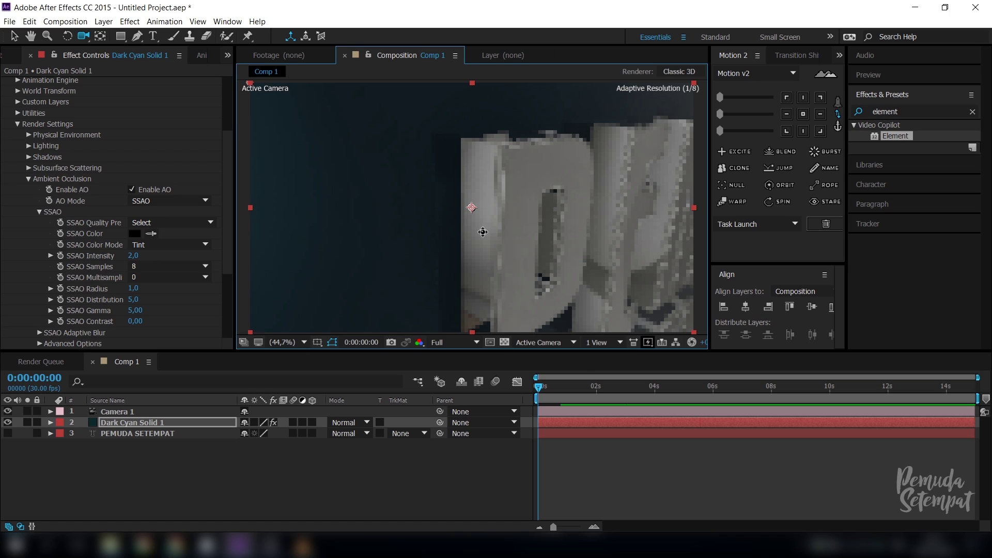
click(132, 189)
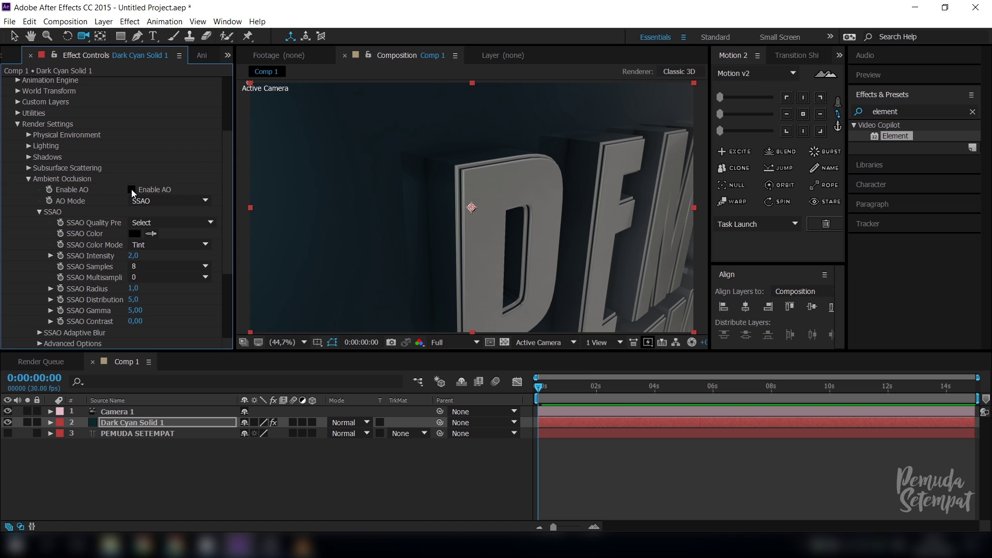
click(132, 190)
click(132, 189)
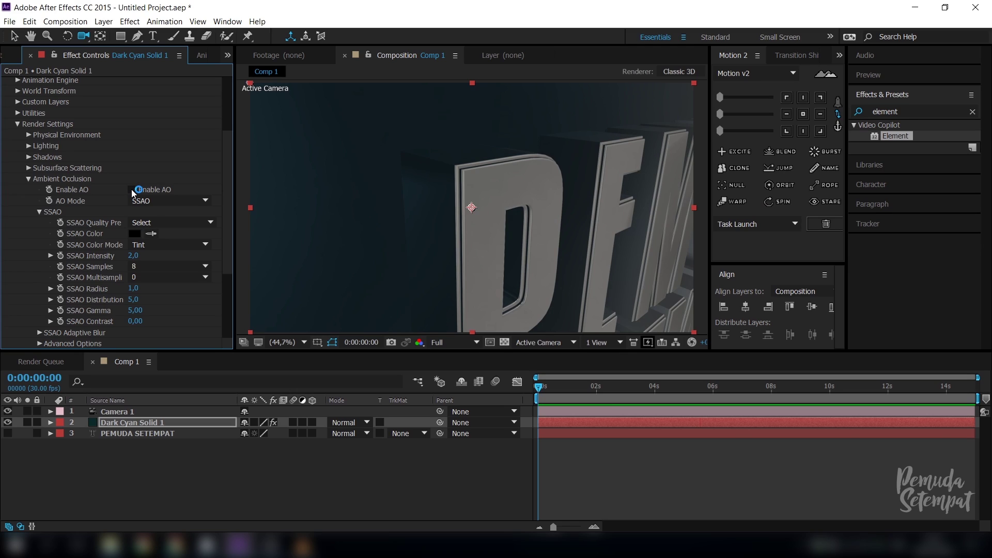
click(131, 189)
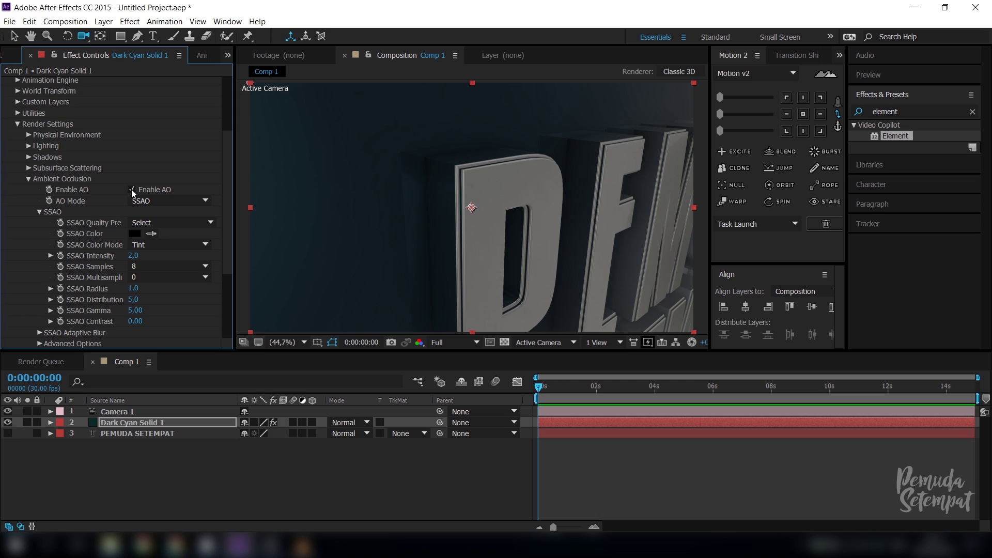
Step: Set the SSAO Intensity to 3.0 and reframe the camera to show more of the title
click(133, 255)
key(Return)
drag(432, 239, 492, 223)
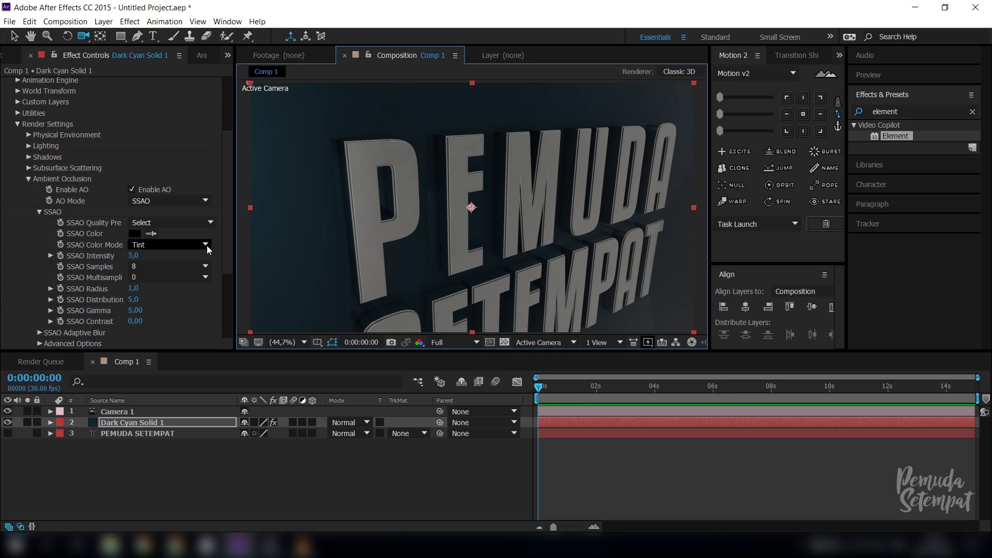
Step: Try raising the Physical Environment exposure to about 1.86 and changing its gamma, and undo these changes
click(29, 179)
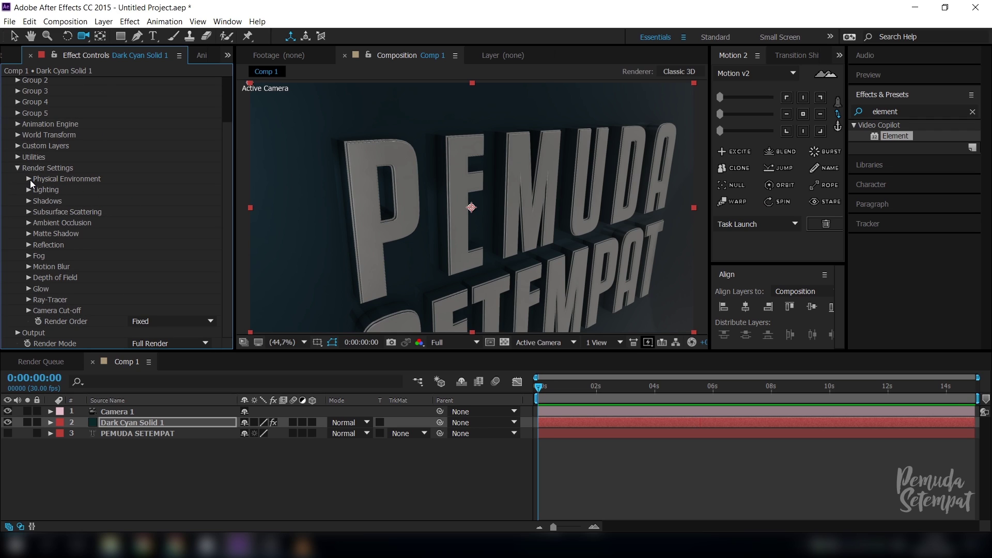
click(29, 179)
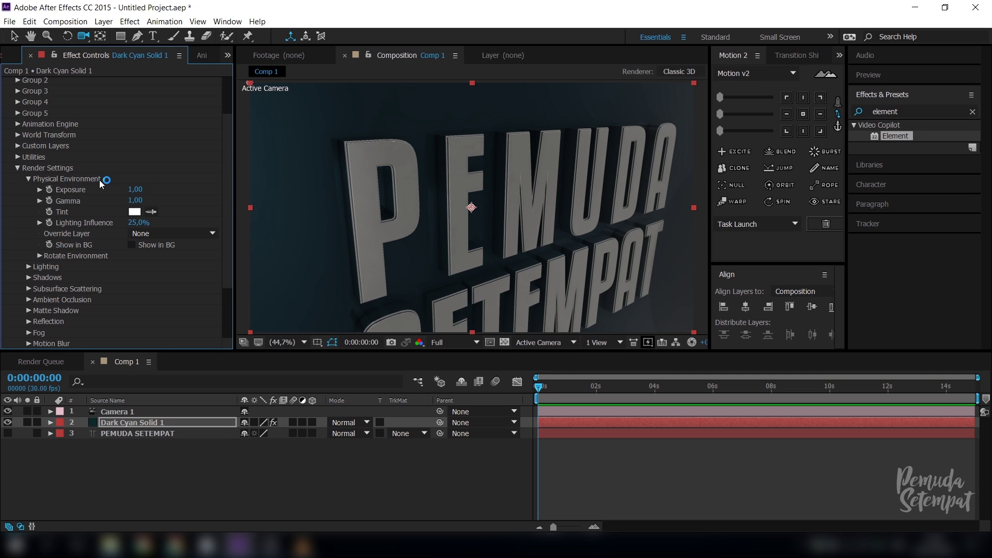
drag(135, 189, 195, 206)
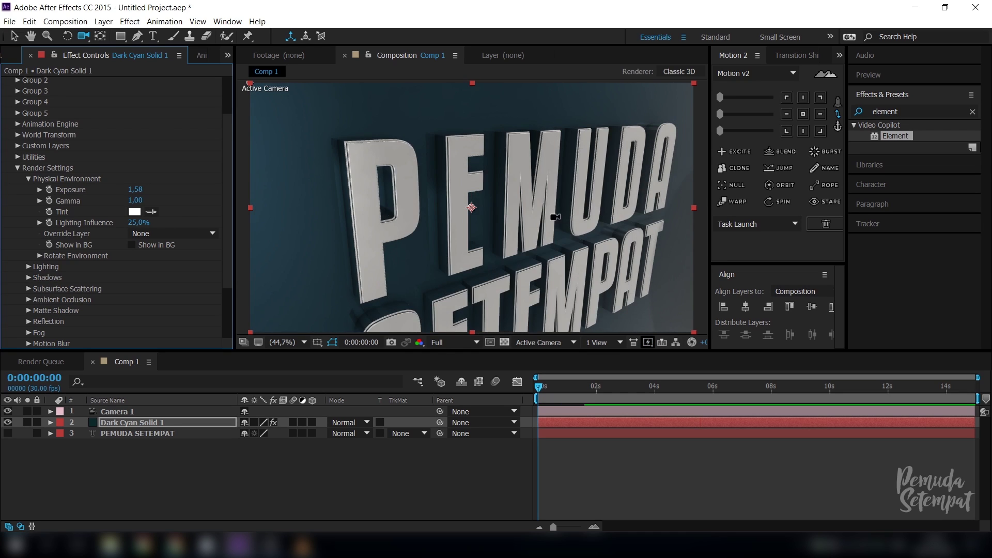
drag(562, 217, 533, 218)
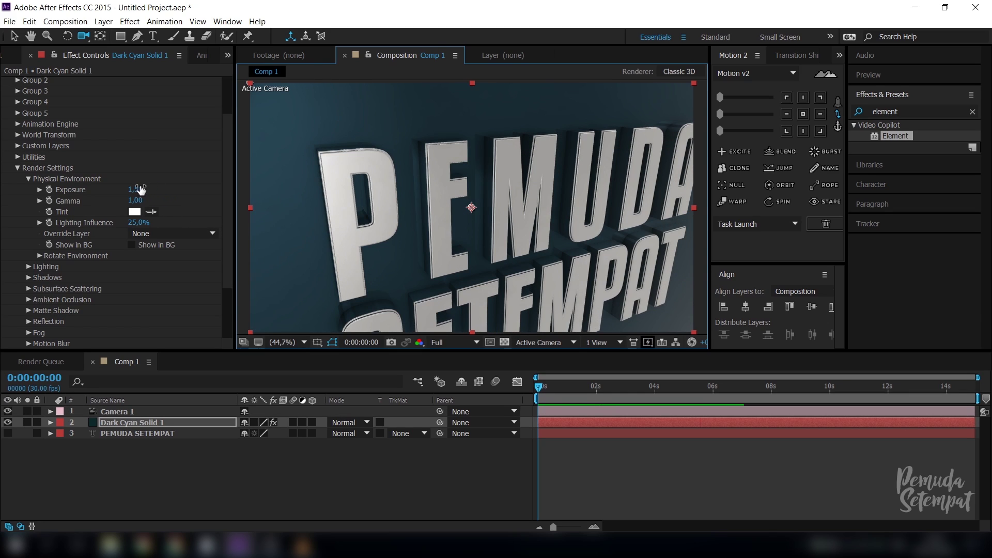
drag(141, 190, 163, 191)
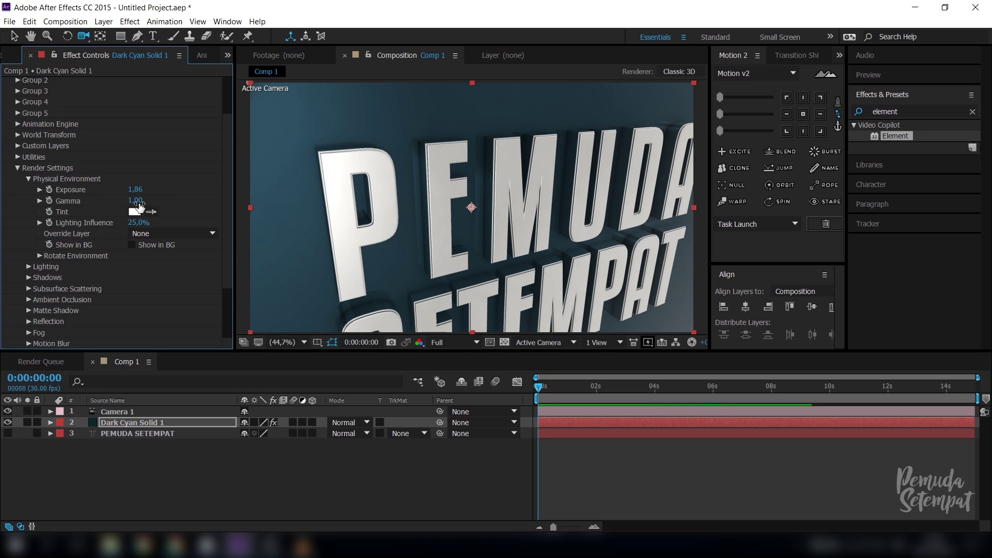
drag(140, 204, 234, 199)
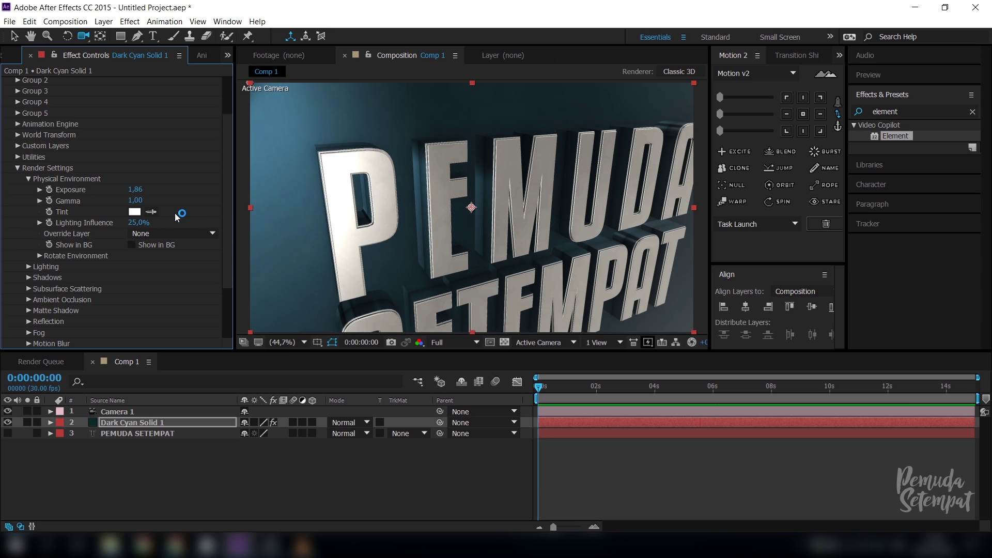
key(ctrl+z)
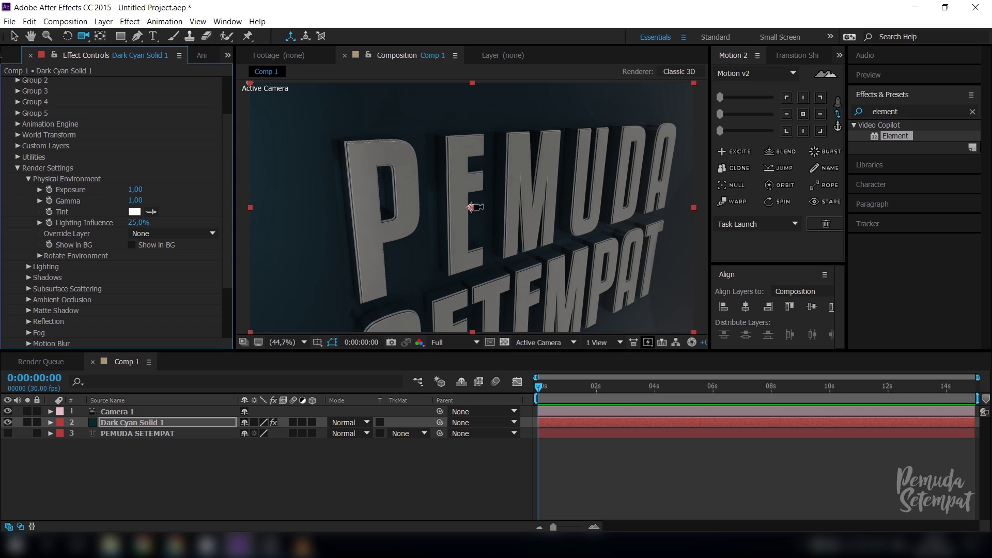
Step: Set the Physical Environment exposure to 1.1
click(146, 189)
text(1.1)
key(Return)
click(142, 190)
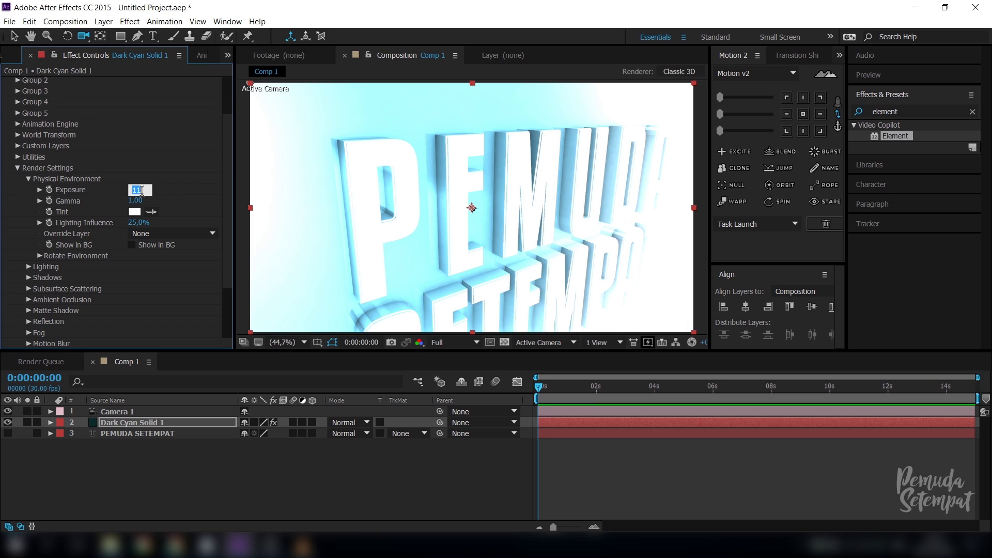
key(Return)
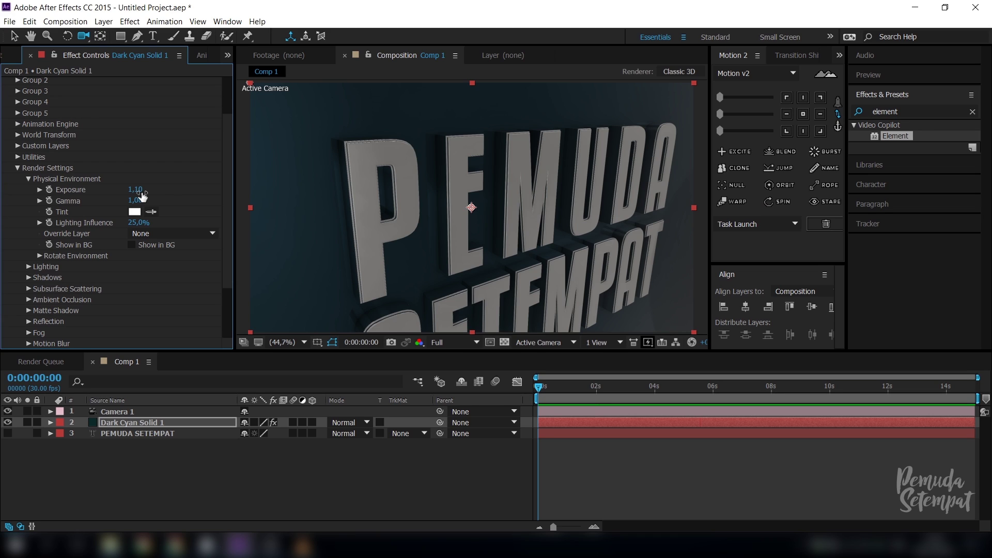
Step: Reframe the camera on the 3D text and magnify the composition view to 50%
mouse_move(512, 204)
mouse_down()
mouse_move(518, 214)
mouse_move(574, 200)
mouse_move(500, 203)
mouse_up()
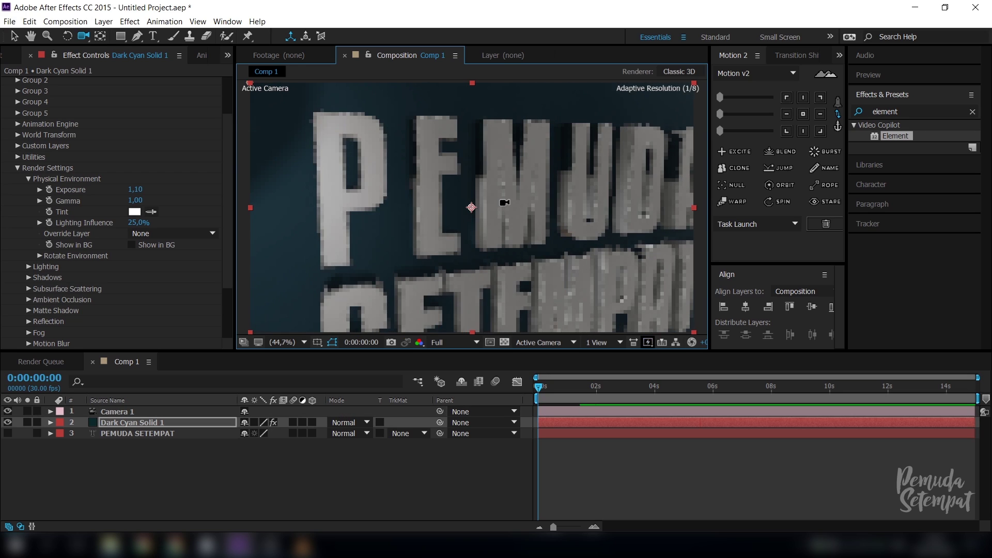
key(comma)
key(comma)
key(period)
key(period)
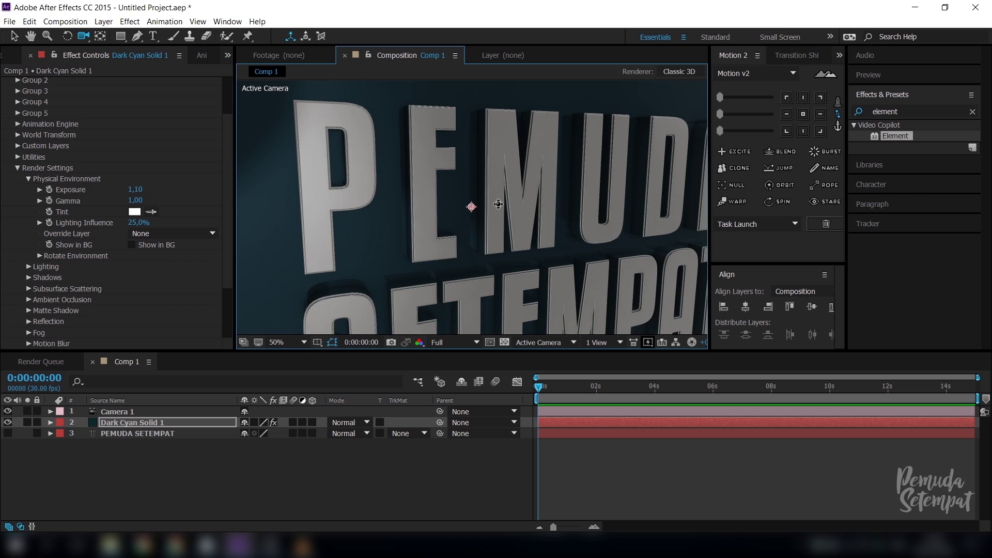
mouse_move(498, 204)
mouse_down()
mouse_move(500, 242)
mouse_move(499, 227)
mouse_up()
Step: Enable Enhanced Multisampling in the Element effect's output settings
click(29, 179)
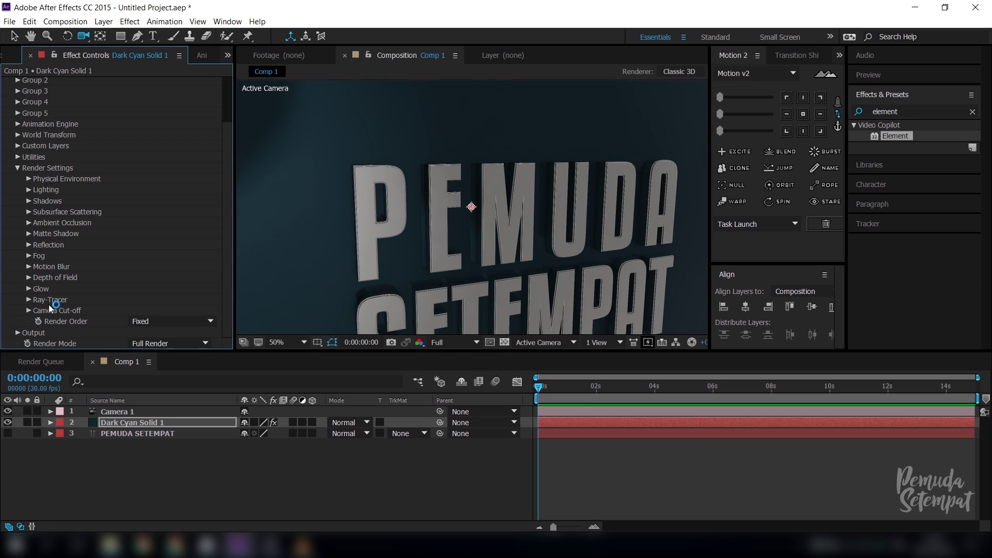
click(18, 333)
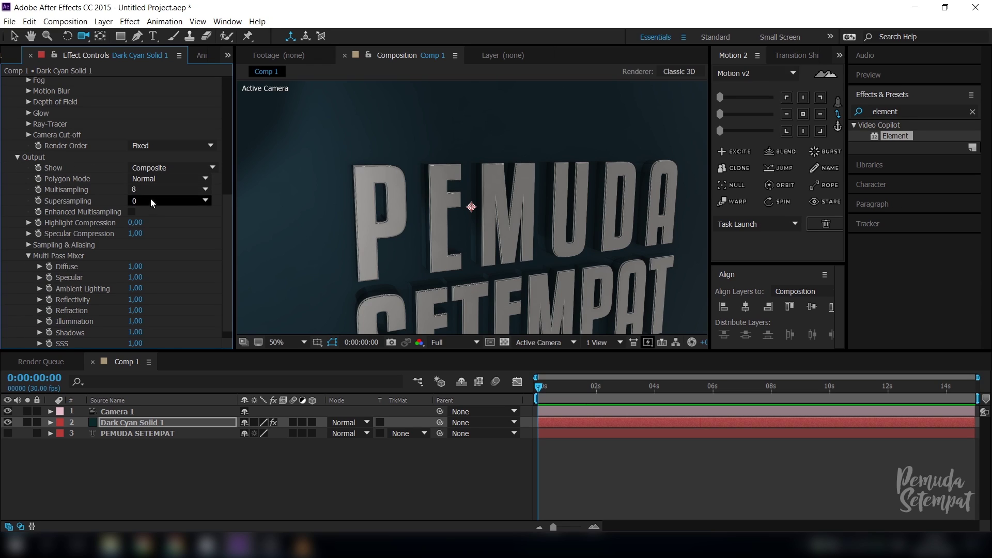
click(132, 212)
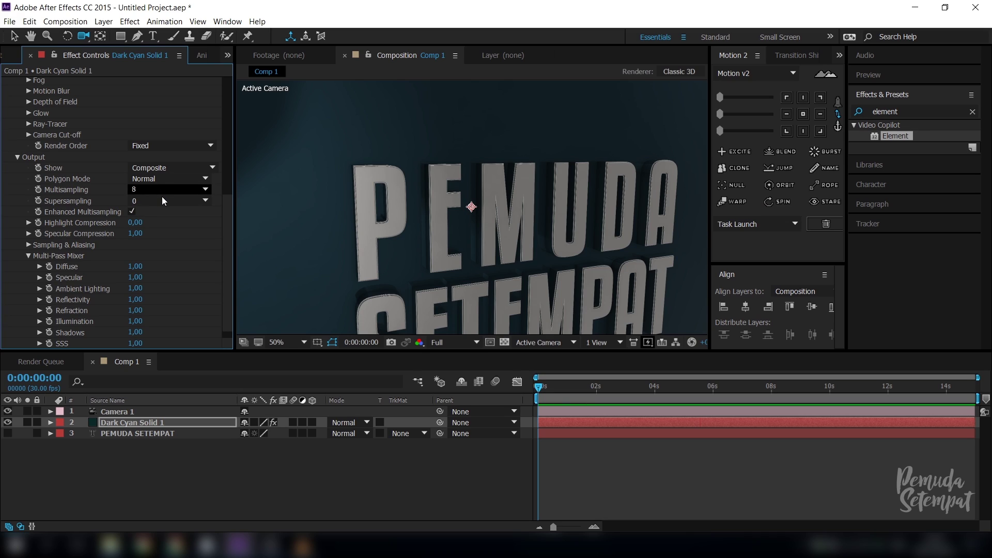
Step: Try a multisampling value of 32 for the Element output and return it to 8
click(162, 194)
click(160, 265)
click(163, 189)
click(160, 276)
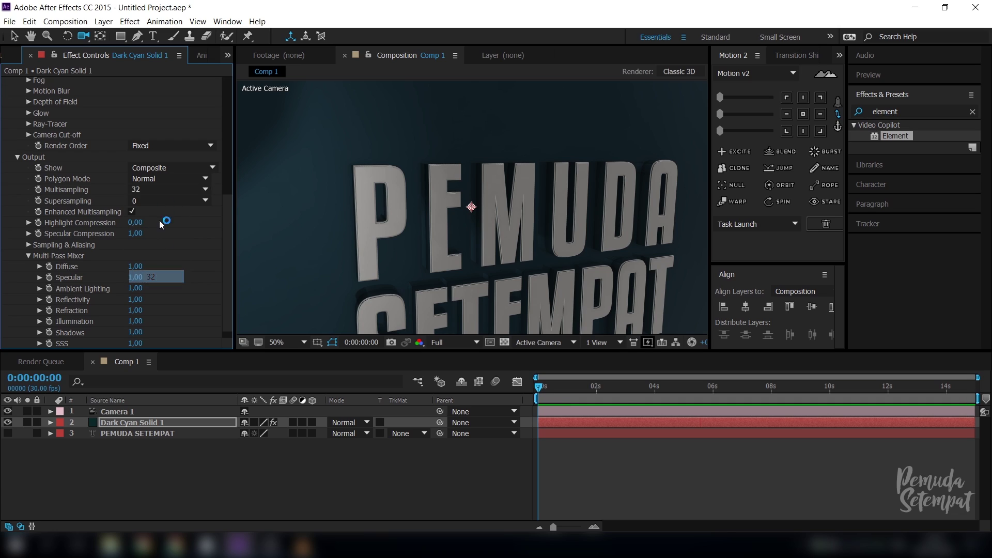
click(162, 189)
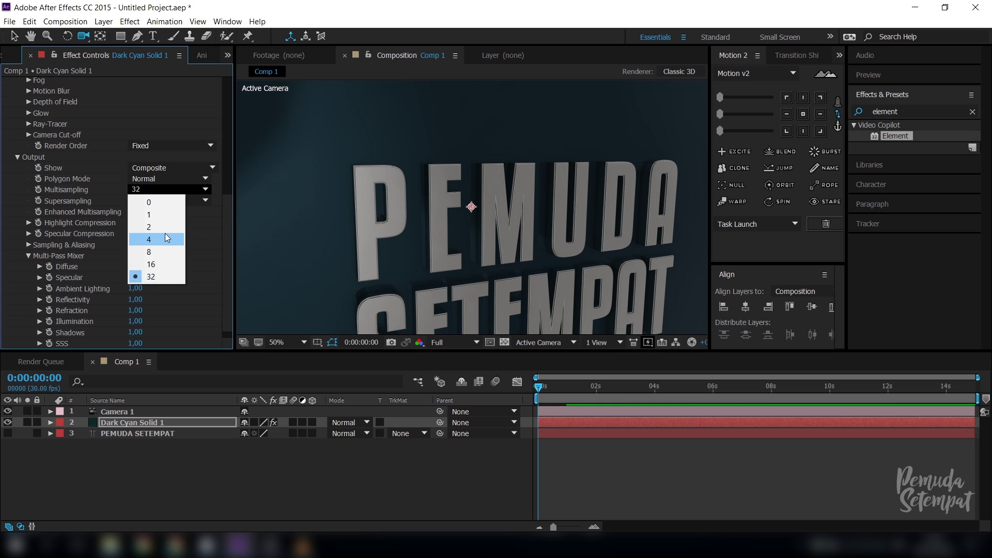
click(155, 252)
Step: Collapse the Element effect's Output and Render Settings groups and adjust the camera angle on the text
click(17, 158)
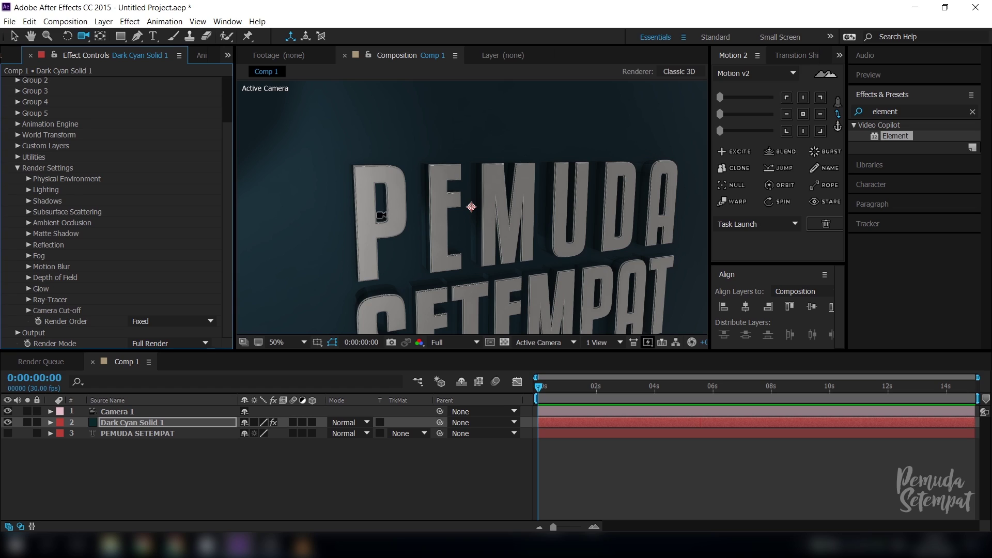
drag(390, 217, 401, 227)
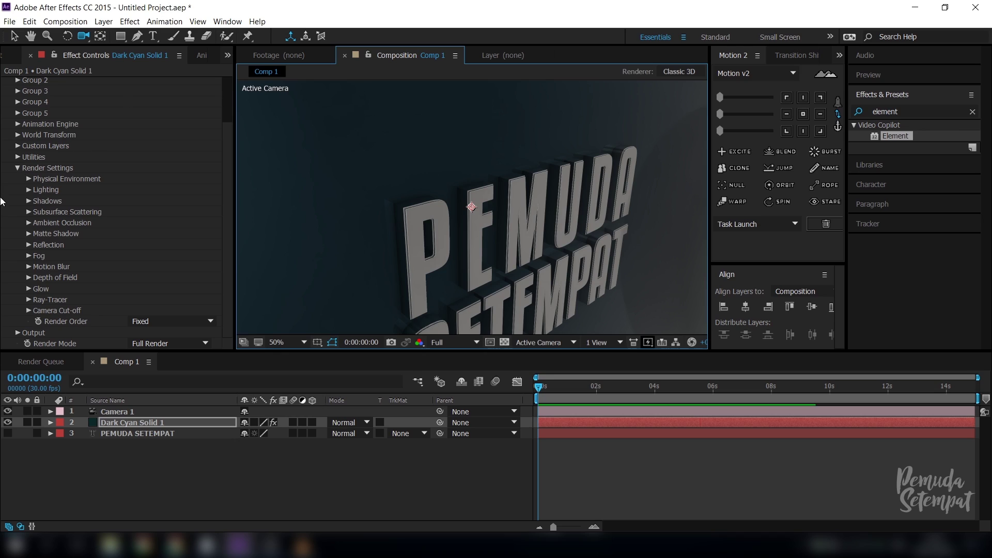
click(17, 168)
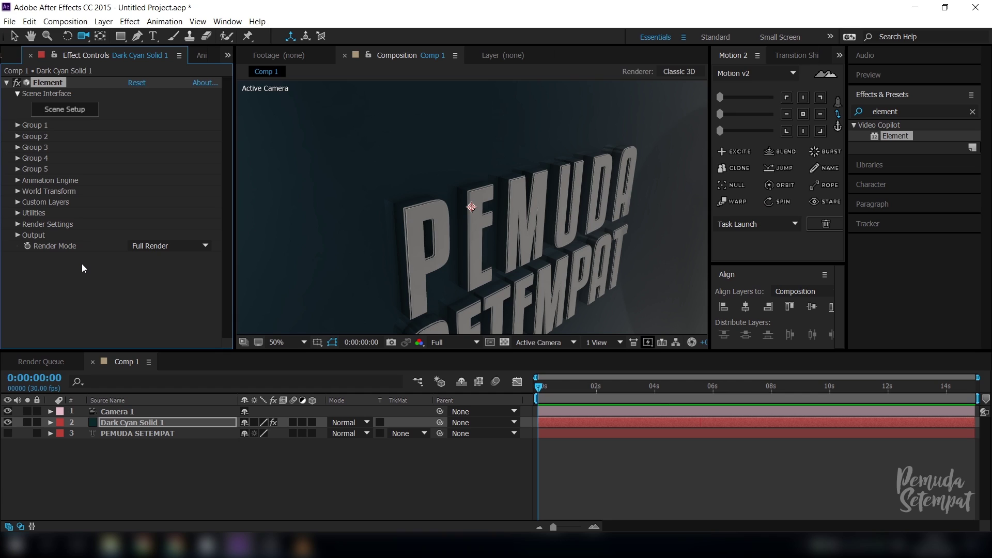
drag(496, 263, 474, 243)
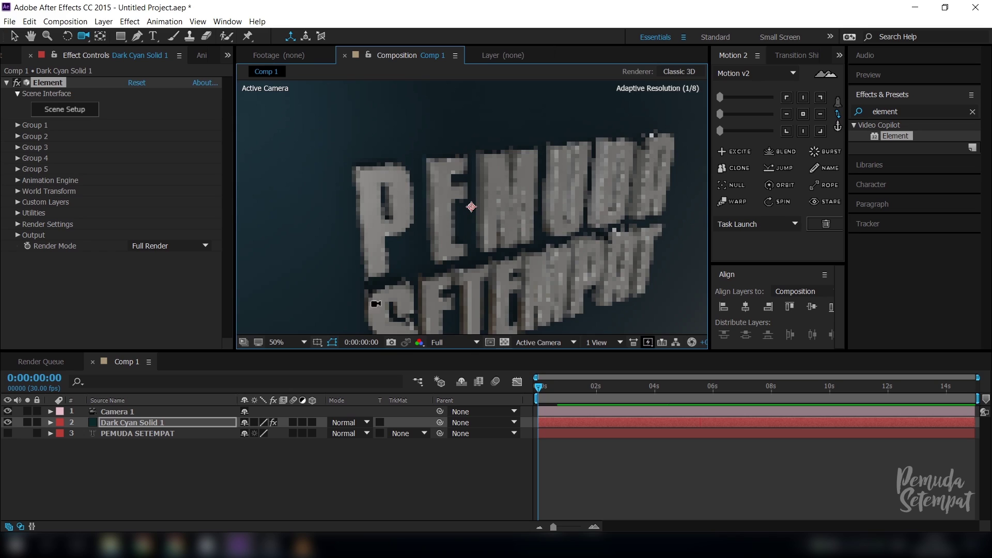
Step: Keyframe Camera 1's position at 0:00:00:00 with a close-up of the letter P, at about 542.4, 298.9, -61.3
click(172, 410)
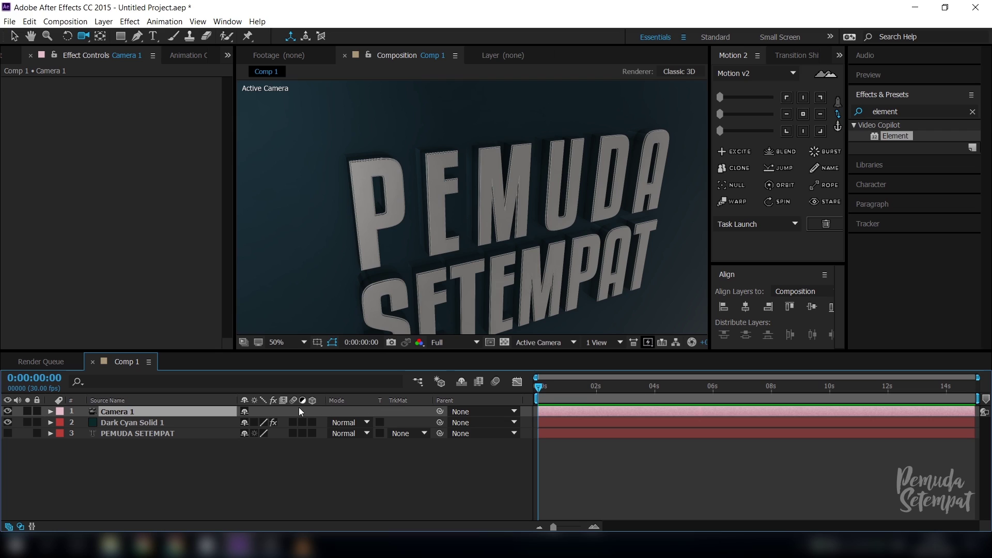
key(p)
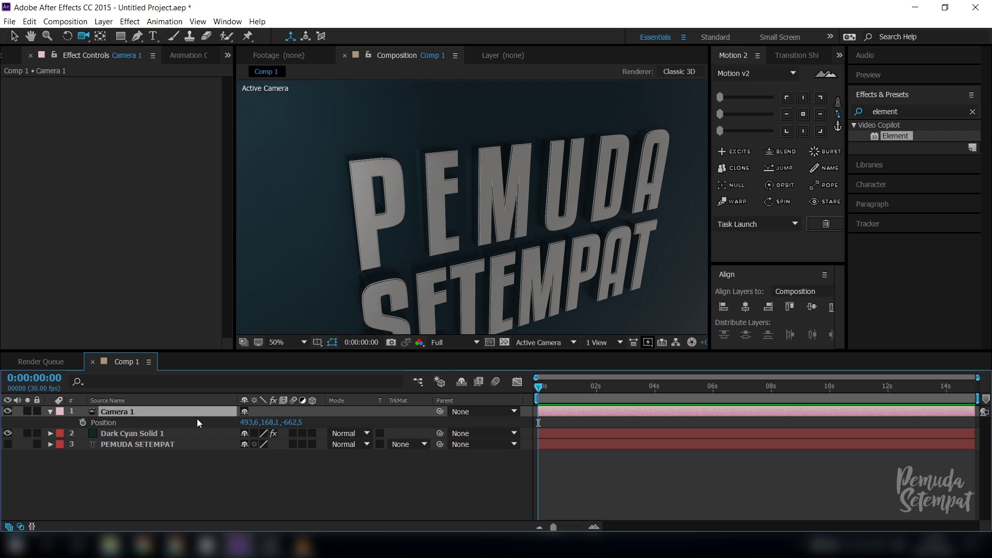
click(82, 422)
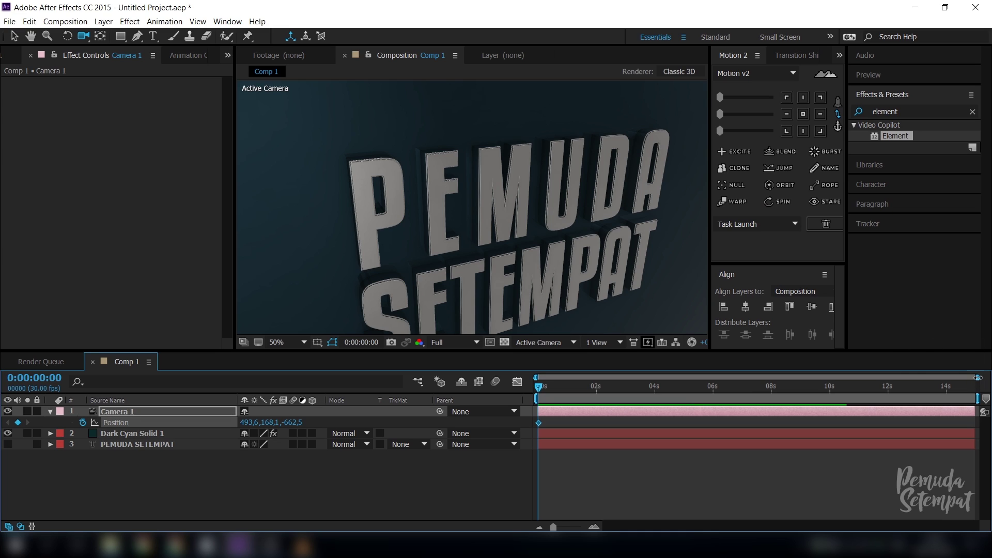
drag(978, 378, 711, 378)
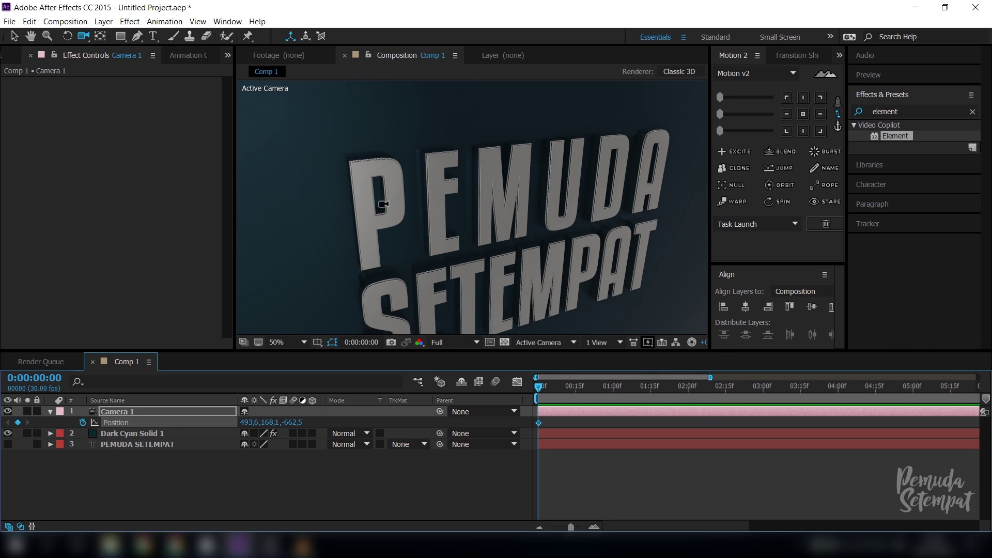
drag(368, 208, 559, 186)
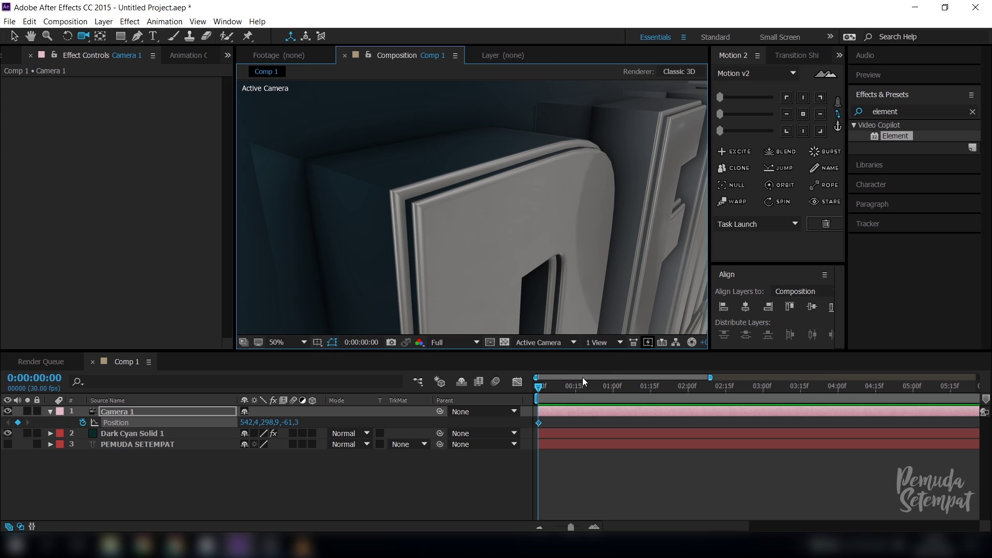
Step: Add a Camera 1 position keyframe at 0:00:04:00 at about 768.6, 233.7, -172.1 and preview the move
drag(634, 389, 838, 407)
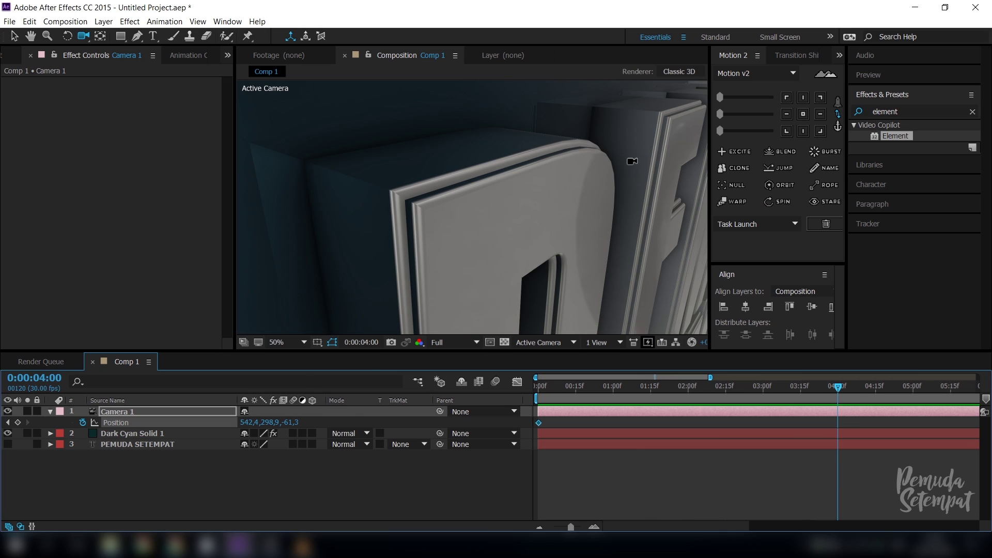
drag(632, 161, 577, 189)
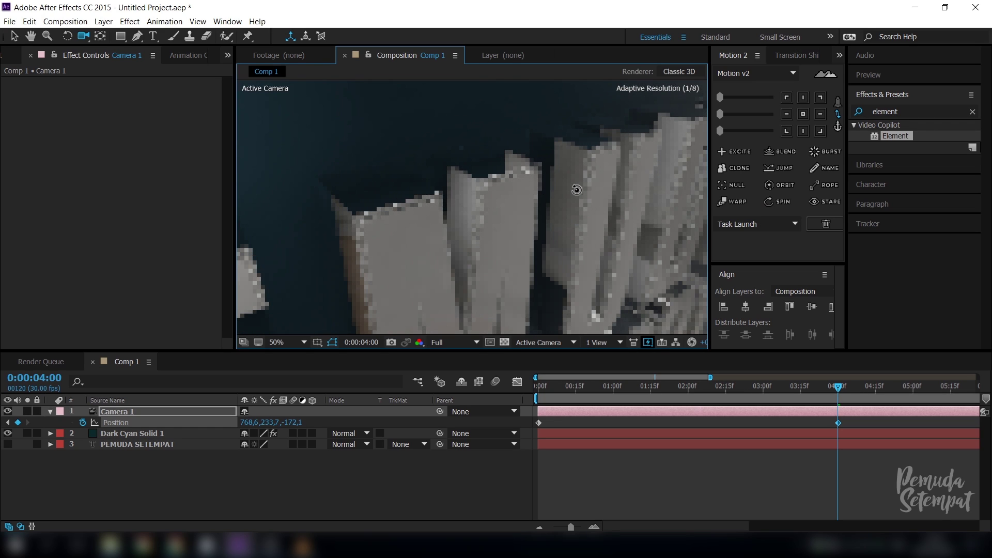
key(space)
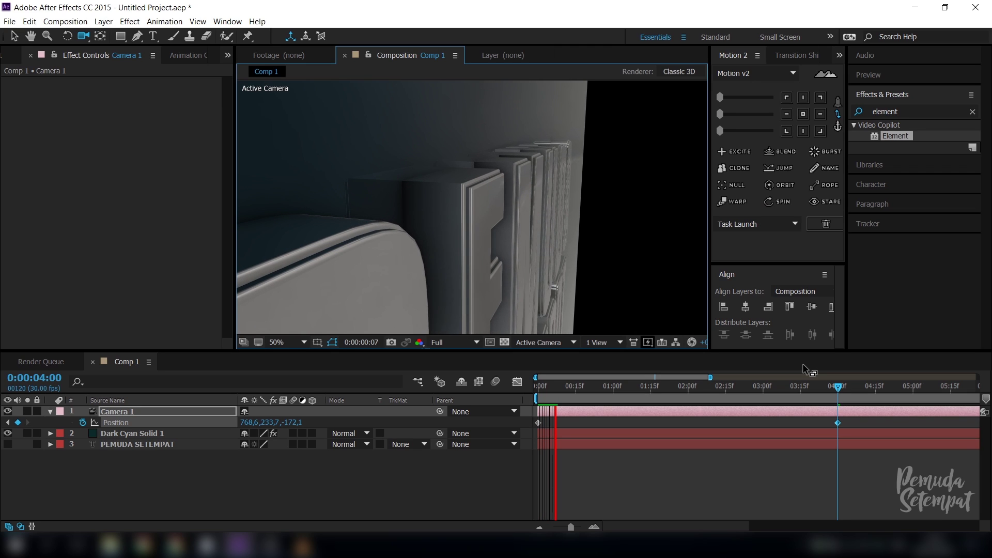
Step: Reframe the letter P at 0:00:00:00 with Camera 1's position at about 528.5, 307.8, -55.8 and preview the move
drag(677, 388, 463, 392)
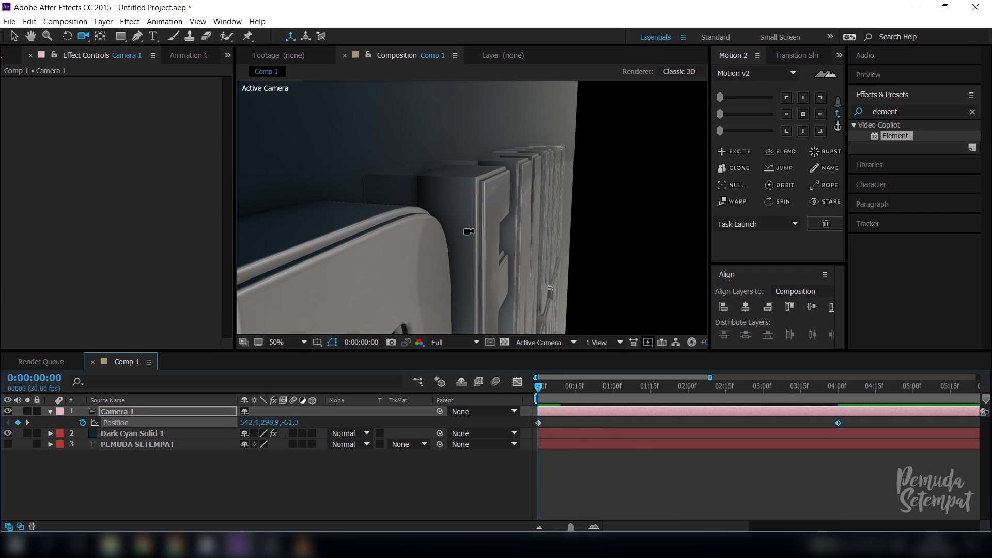
drag(459, 233, 544, 243)
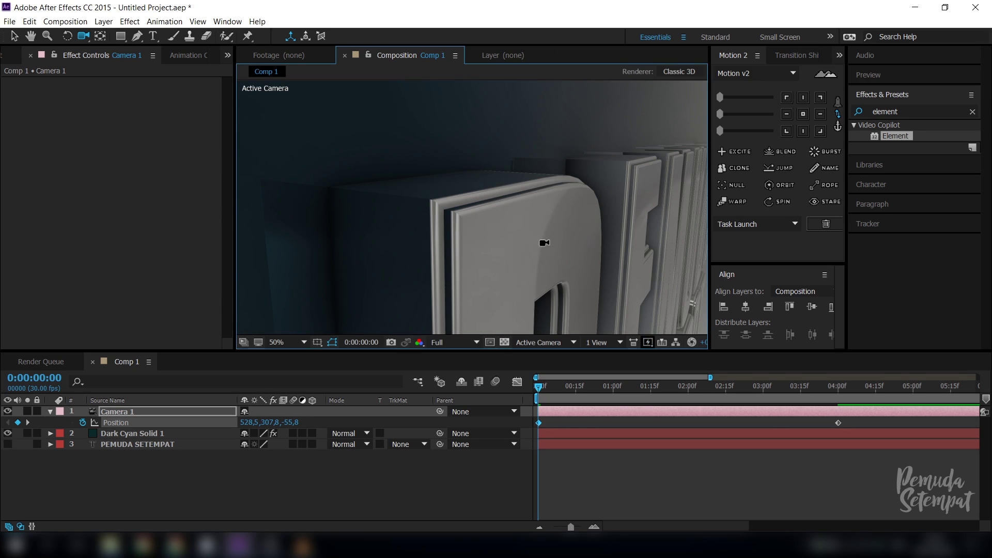
key(space)
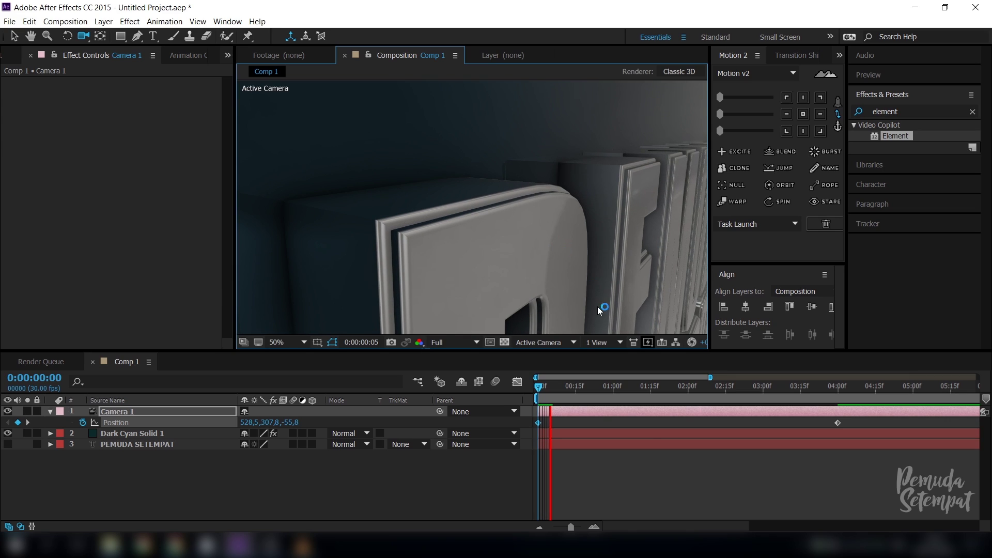
Step: Lower the composition preview resolution to Quarter and play the camera animation
click(466, 342)
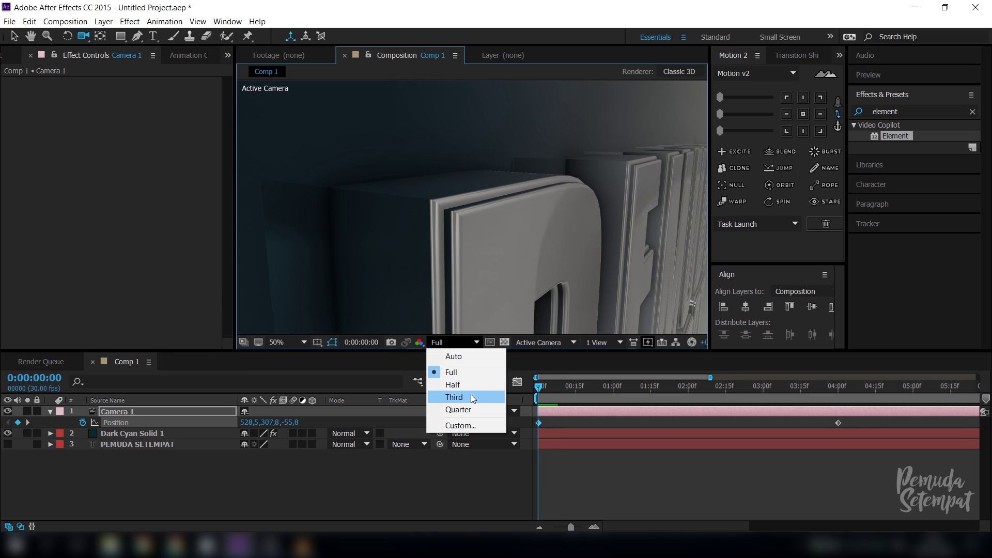
click(480, 408)
click(563, 386)
key(space)
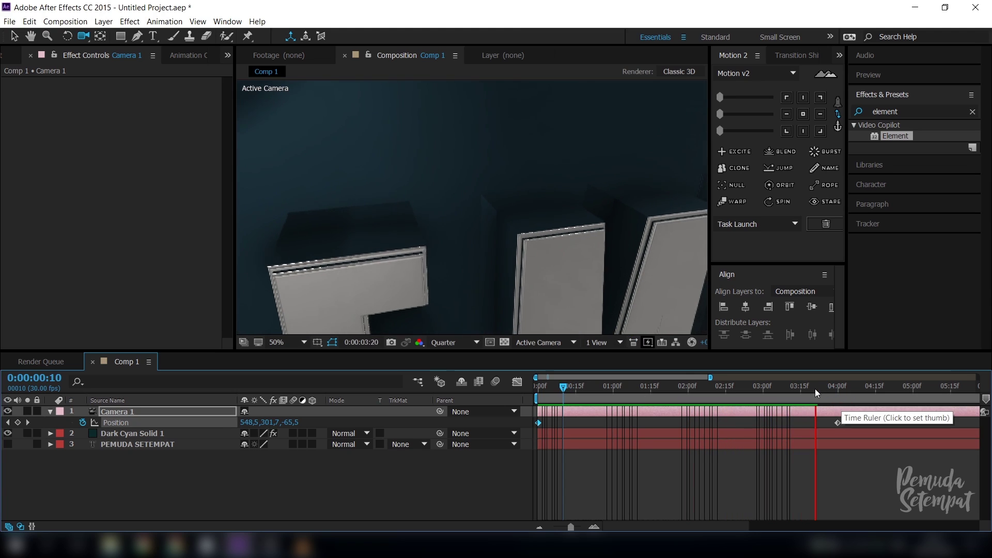
Step: Reframe the letters E and M at 0:00:04:00 with Camera 1's position at about 709.3, 273.0, -161.7
click(838, 395)
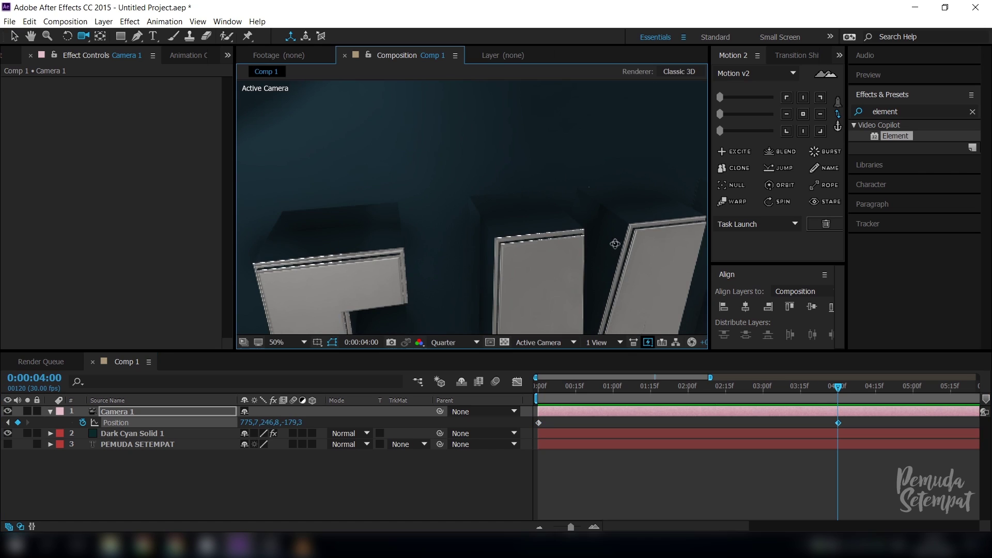
drag(613, 243, 614, 202)
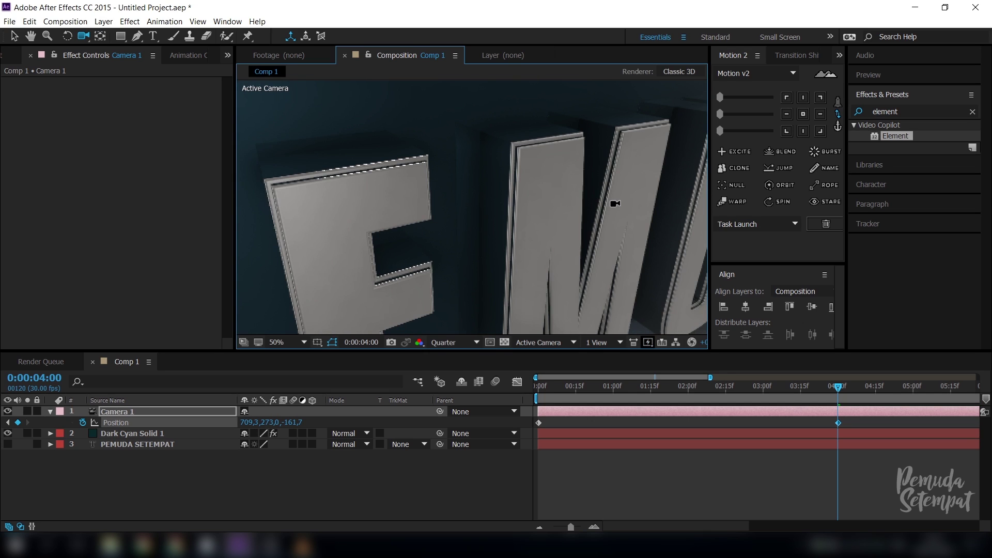
Step: Preview the camera move and replace Camera 1's position keyframes with Point of Interest and Position keyframes at 0:00:00:00
key(space)
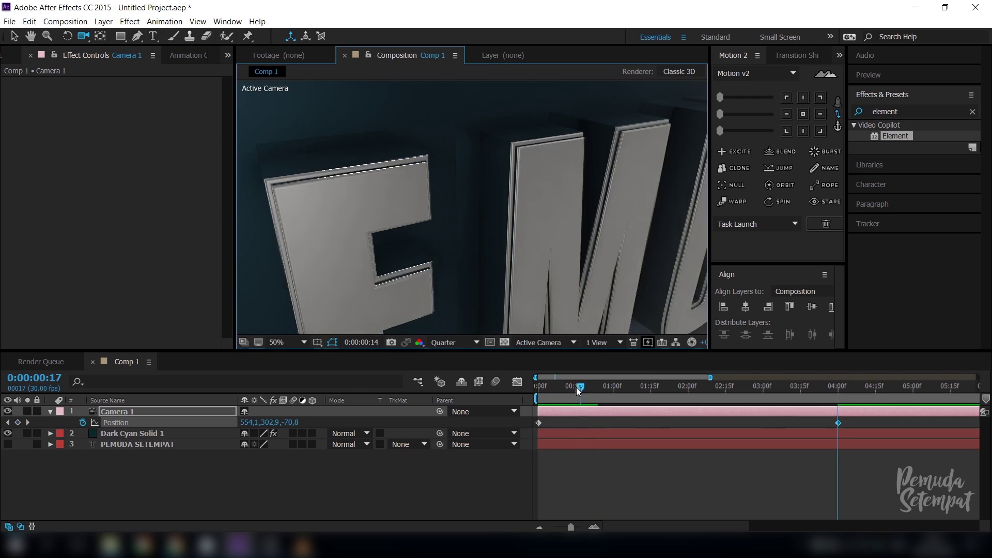
drag(575, 387, 379, 391)
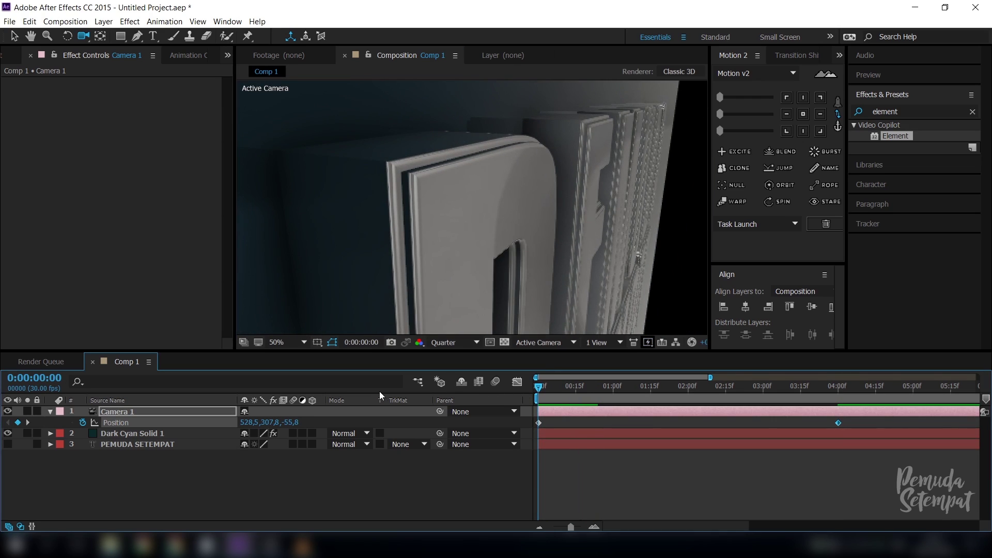
click(51, 412)
click(50, 411)
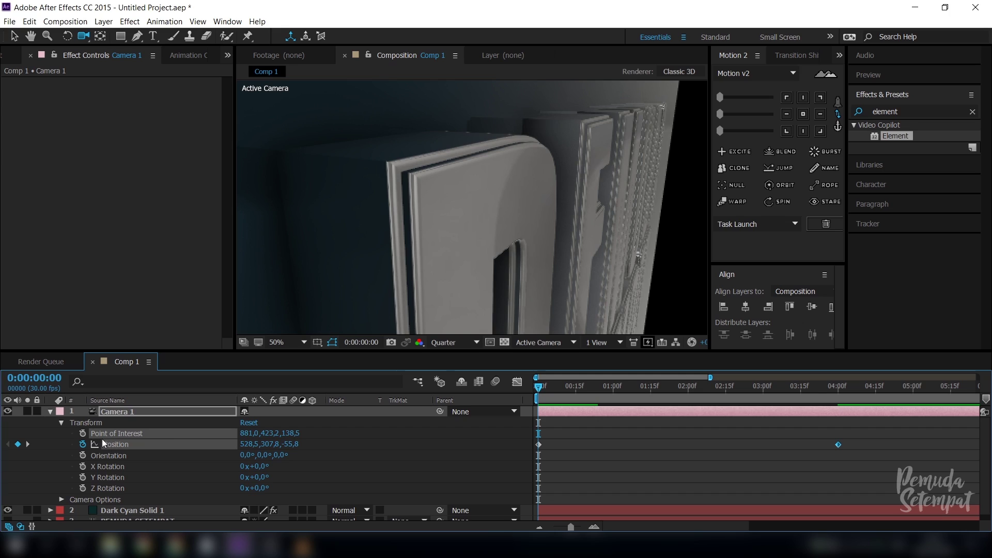
drag(886, 431, 498, 460)
key(Delete)
click(82, 433)
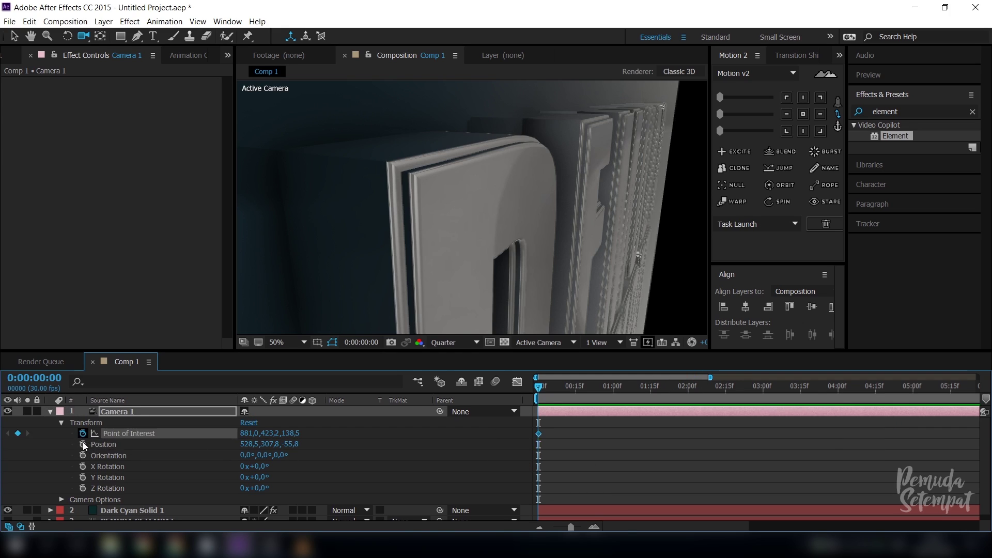
click(83, 444)
click(674, 390)
drag(674, 391, 773, 390)
drag(424, 212, 579, 285)
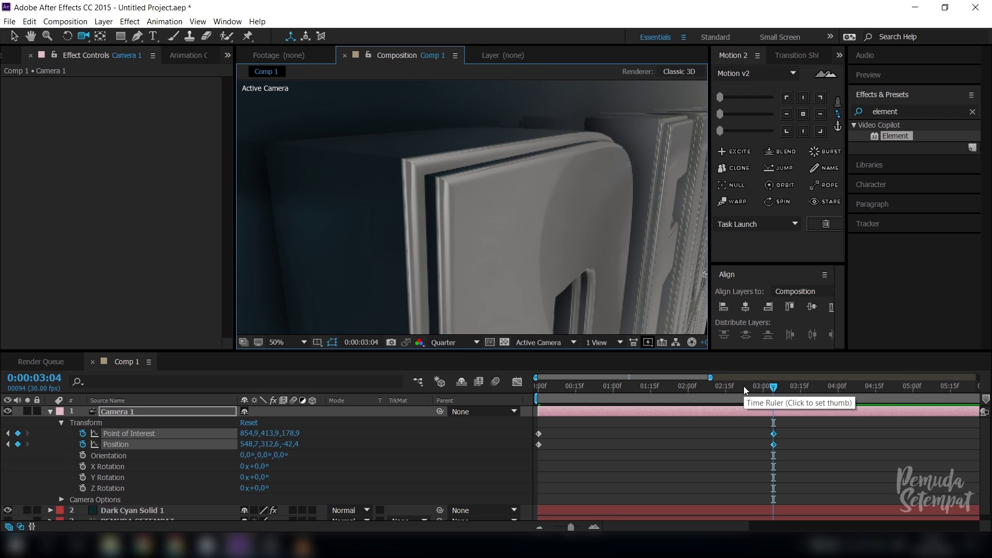
click(841, 398)
drag(842, 398, 838, 397)
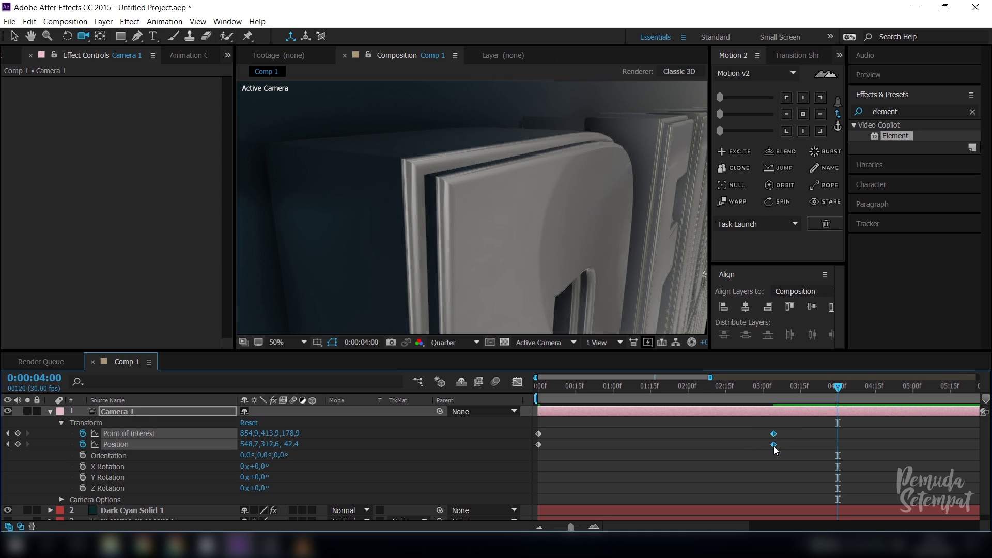
key(Delete)
Step: Reframe the letter P closer at 0:00:00:00 with Camera 1's position at about 560.1, 306.7, -29.6
drag(582, 401, 481, 395)
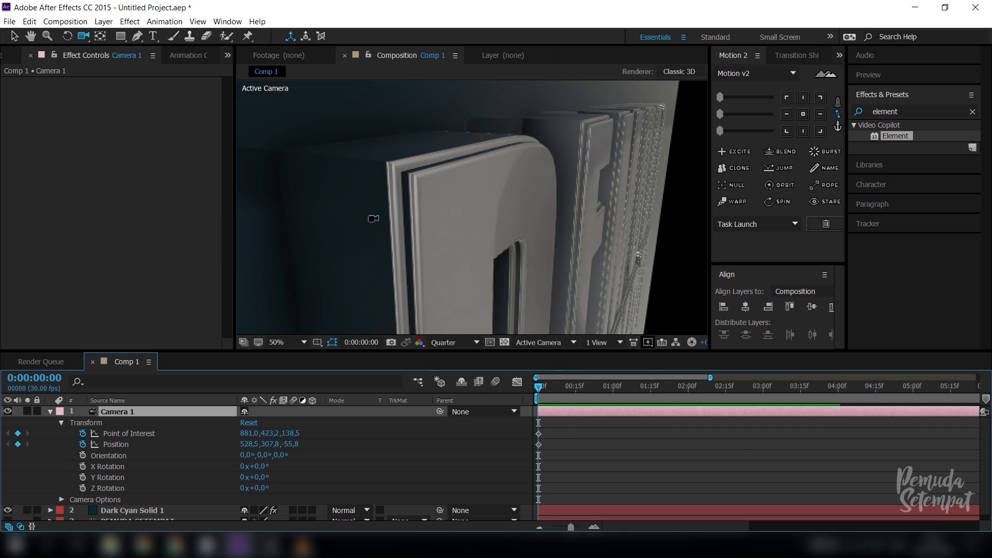
drag(372, 217, 494, 238)
Step: Reframe the letters M, U and D at 0:00:04:00 with Camera 1's position at about 784.5, 267.4, -154.6 and preview the move
click(808, 387)
drag(815, 393, 838, 402)
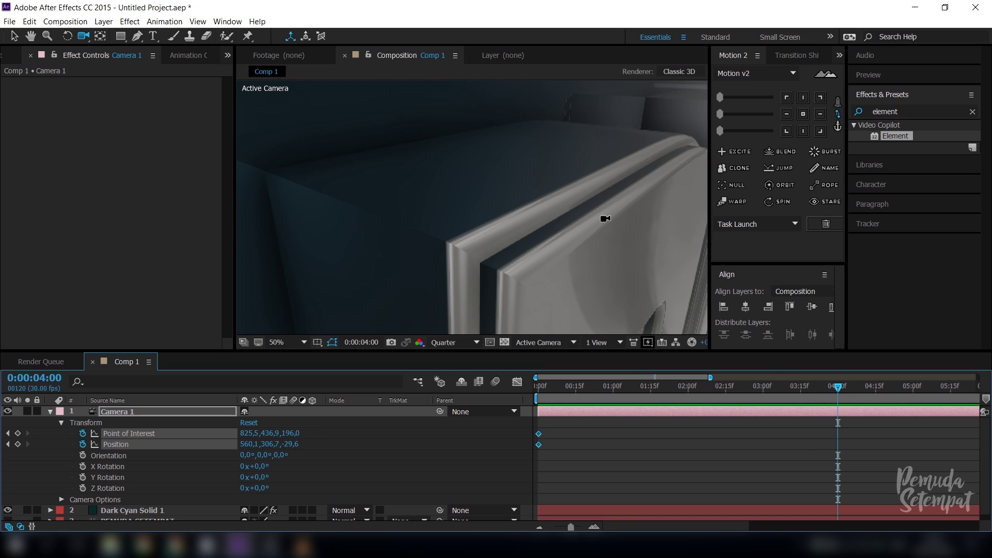
drag(603, 217, 541, 154)
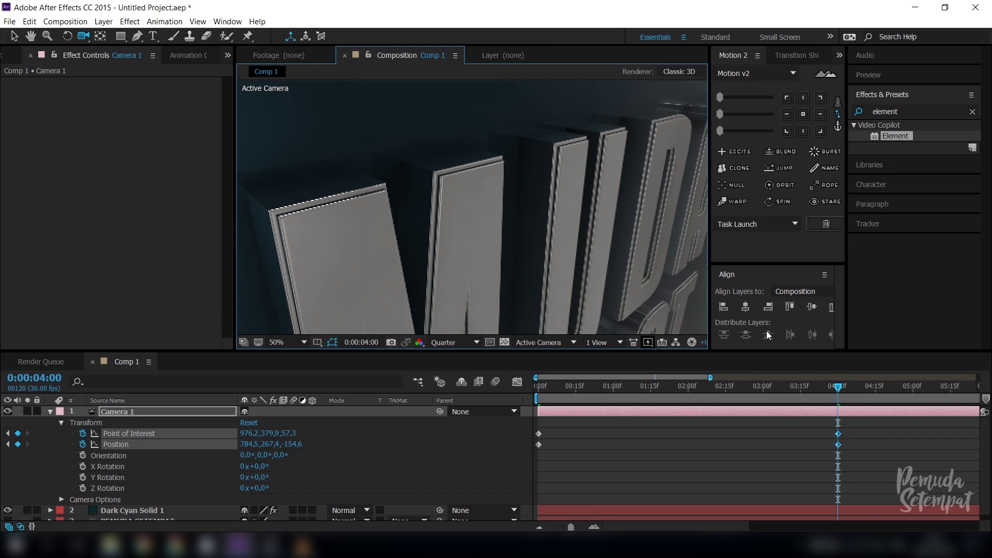
key(space)
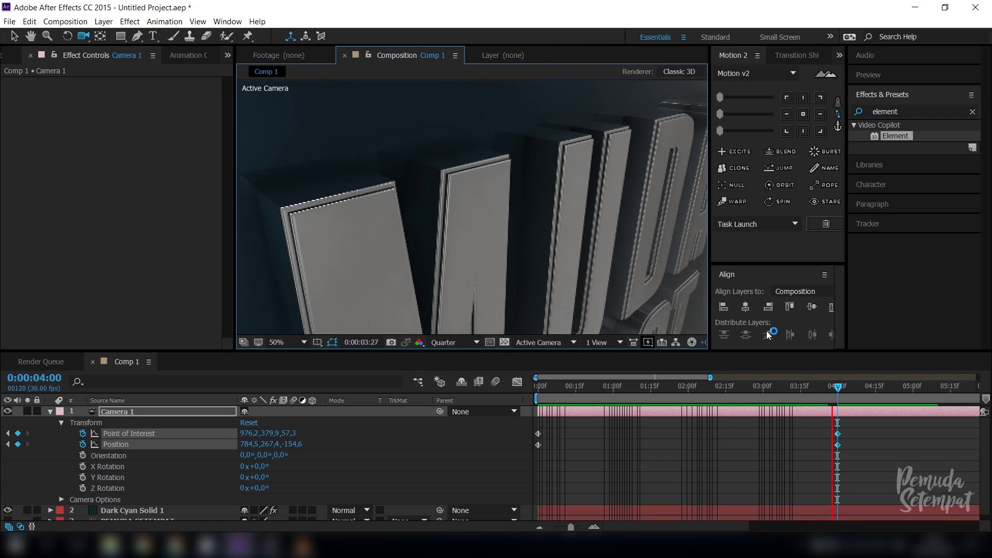
click(709, 386)
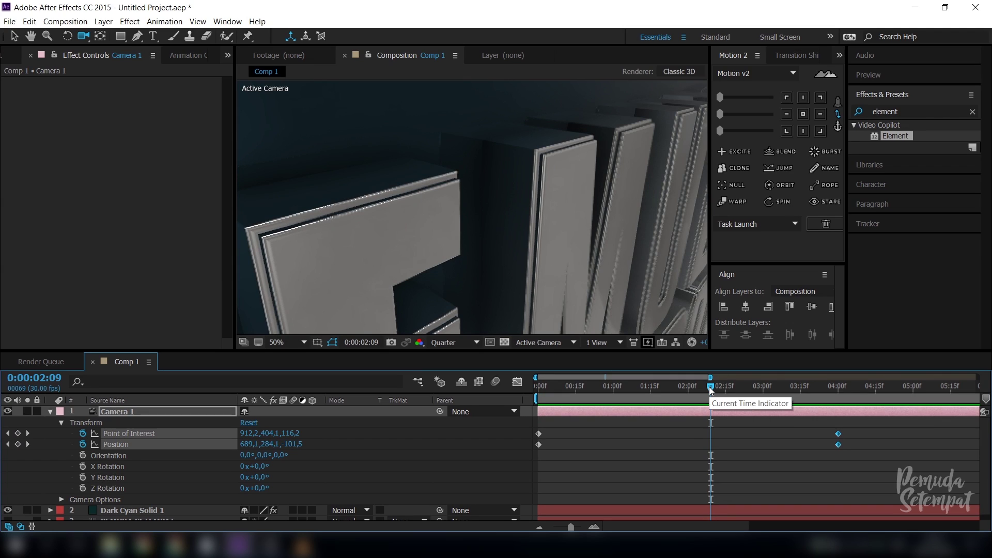
drag(710, 387, 663, 387)
Step: Try Depth of Field in Camera 1's options on the letter E, and switch it back off
click(60, 422)
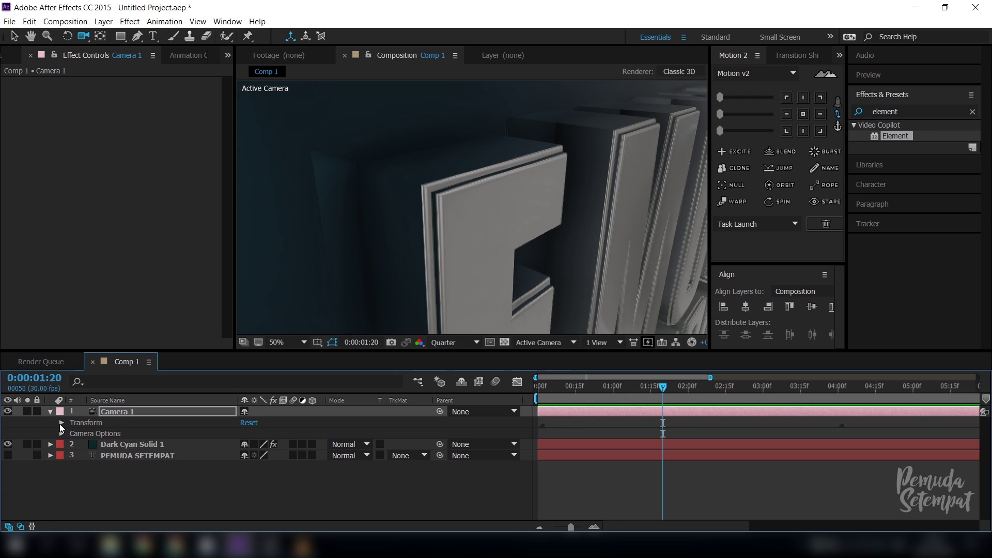
click(137, 498)
click(122, 412)
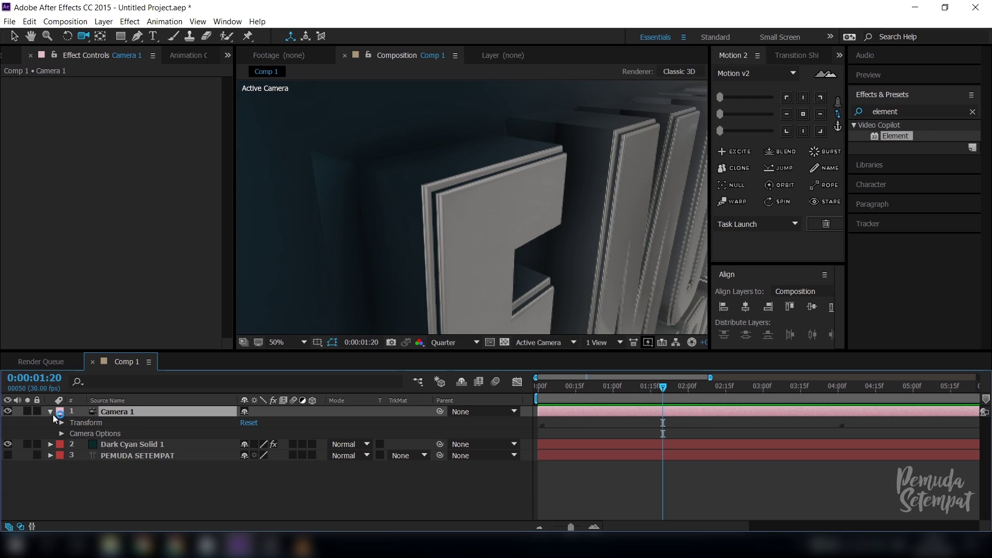
click(62, 433)
click(61, 433)
scroll(102, 450, down, 1)
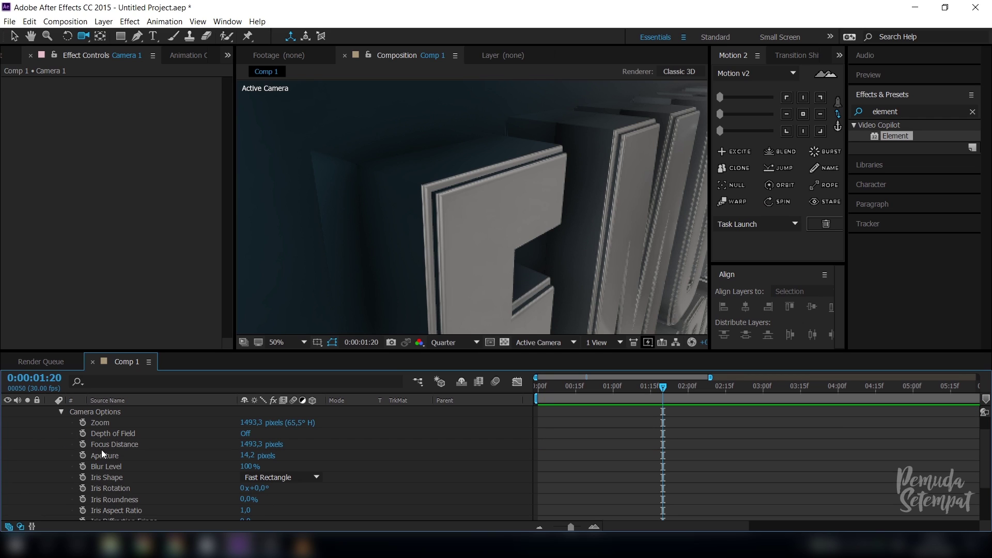
click(245, 434)
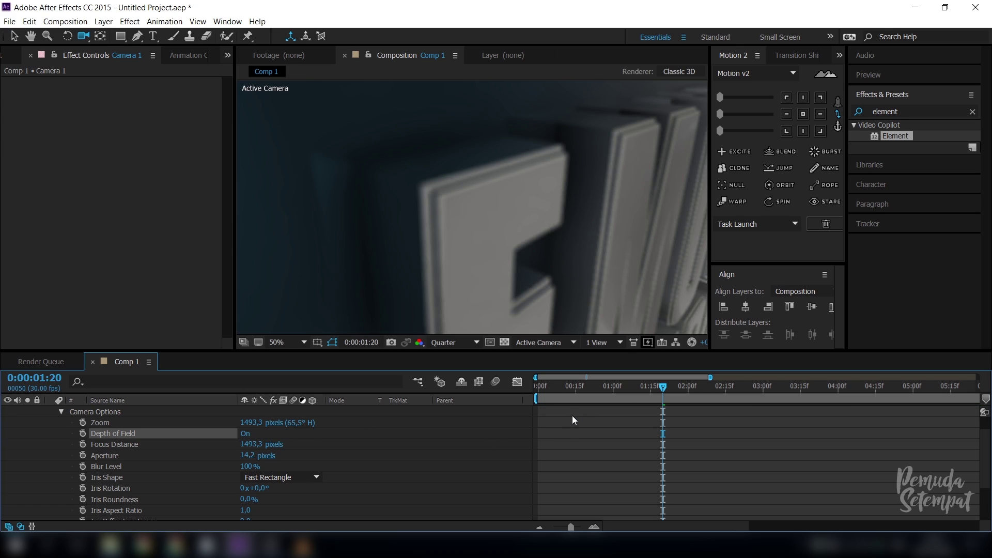
drag(650, 389, 621, 389)
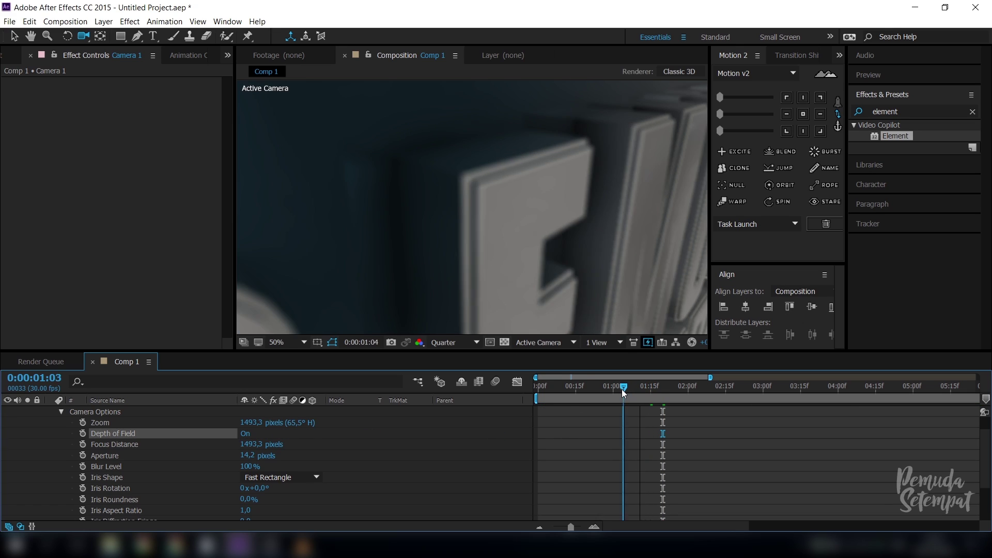
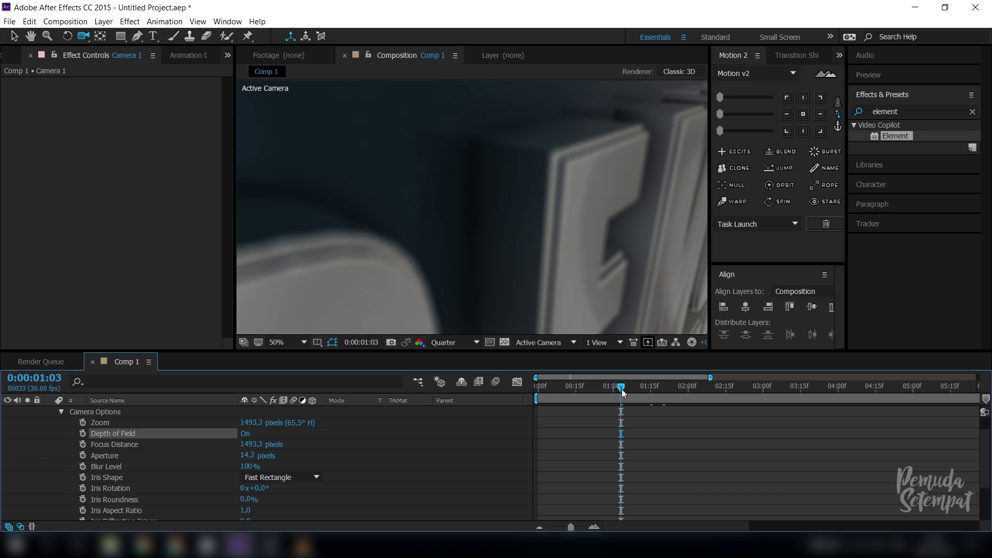
click(246, 434)
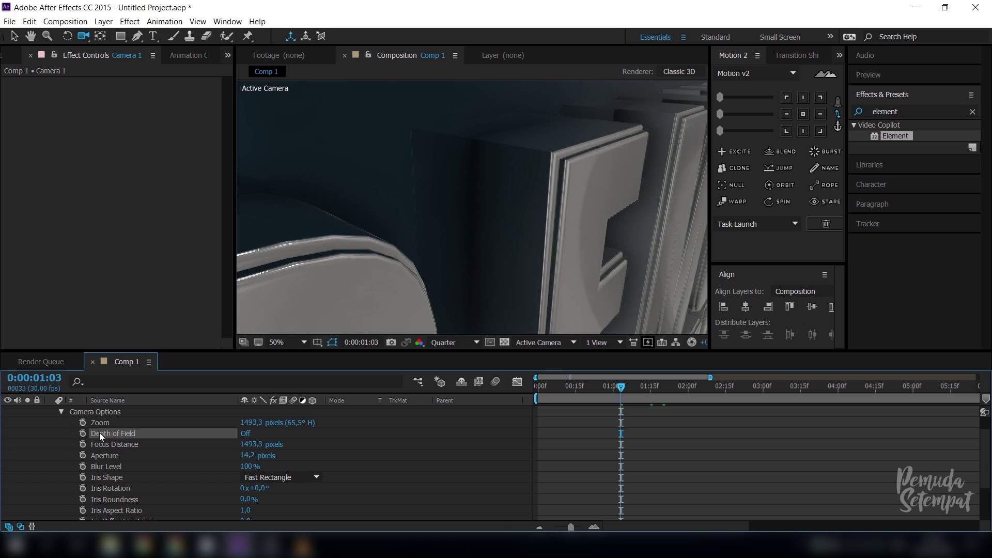
click(61, 411)
Step: Create an adjustment layer above Camera 1 and apply Gaussian Blur to it
right_click(159, 500)
mouse_move(221, 394)
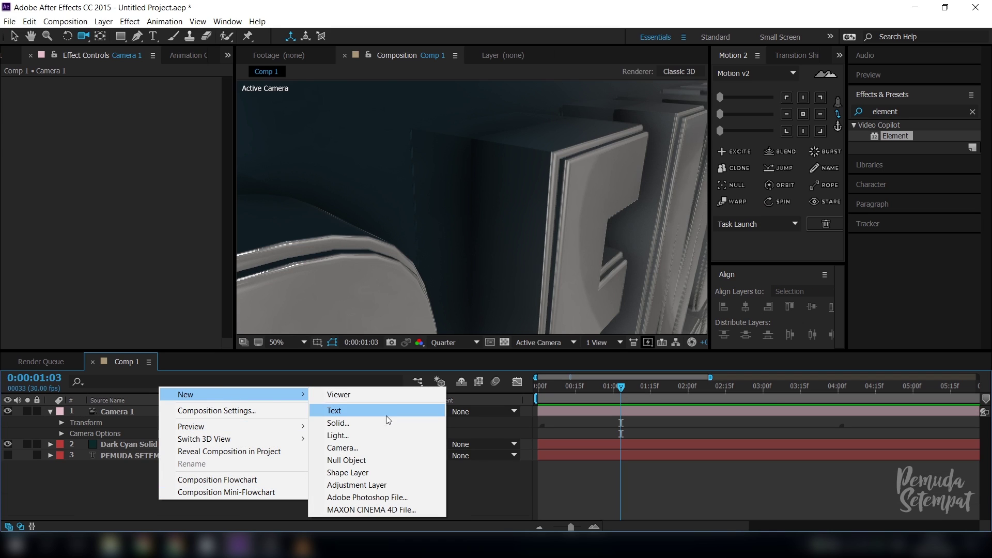
click(372, 486)
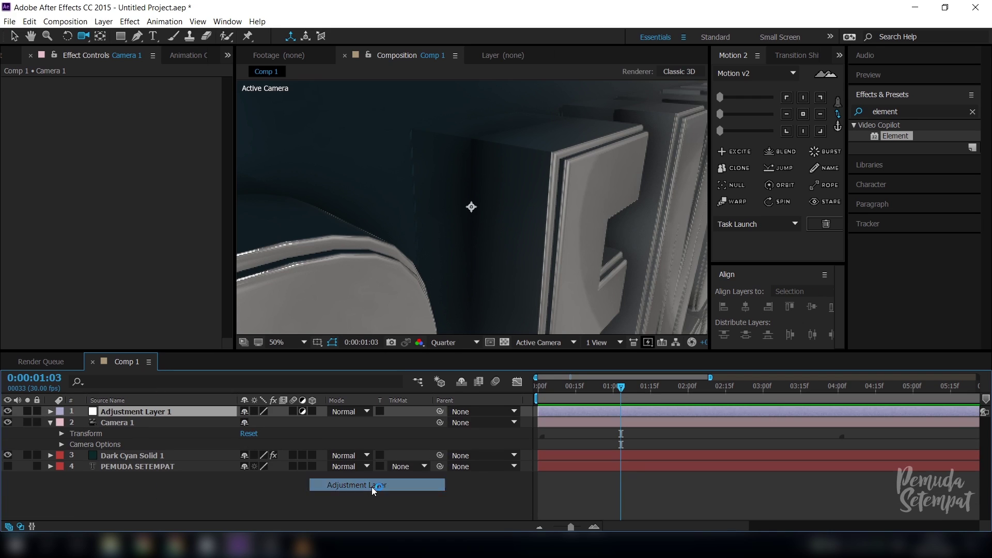
click(927, 111)
text(gasu)
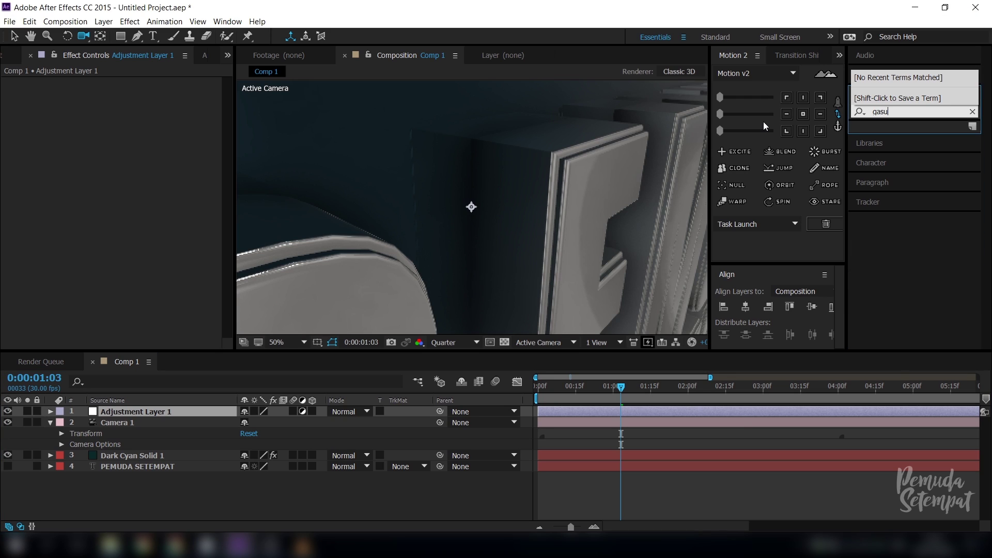
key(BackSpace)
key(BackSpace)
text(uss)
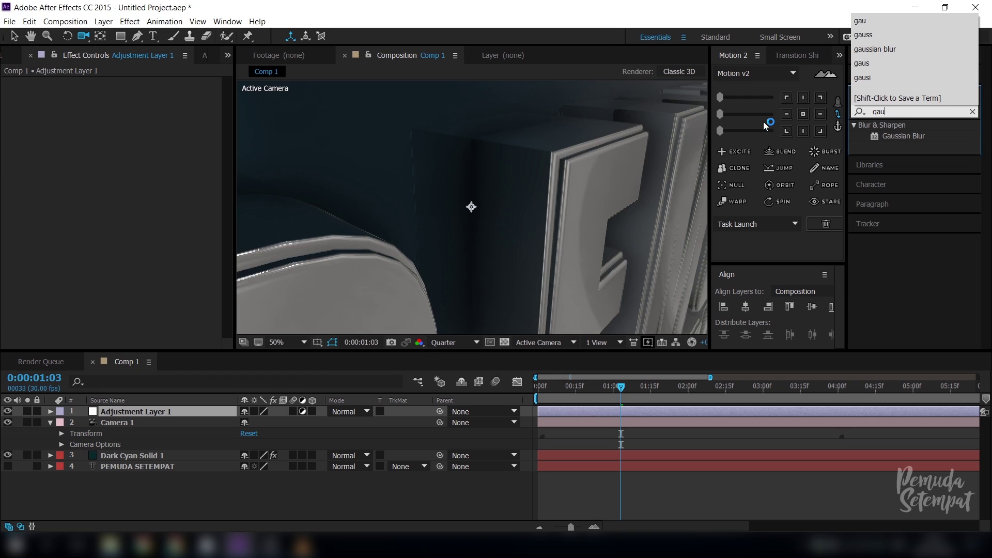
drag(904, 135, 149, 417)
Step: Return to 0:00:00:00 and set the adjustment layer's Gaussian Blur Blurriness to 30
drag(621, 388, 489, 397)
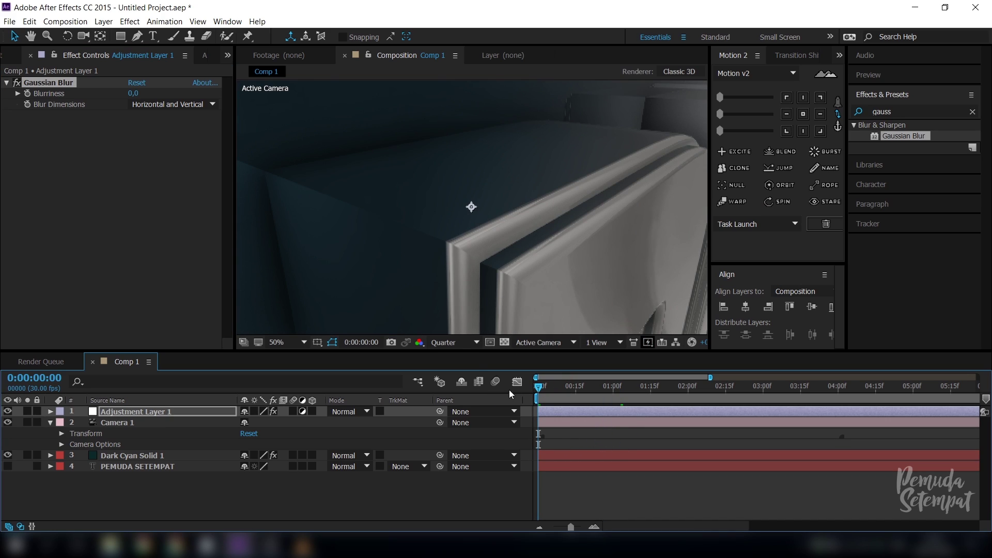
click(149, 413)
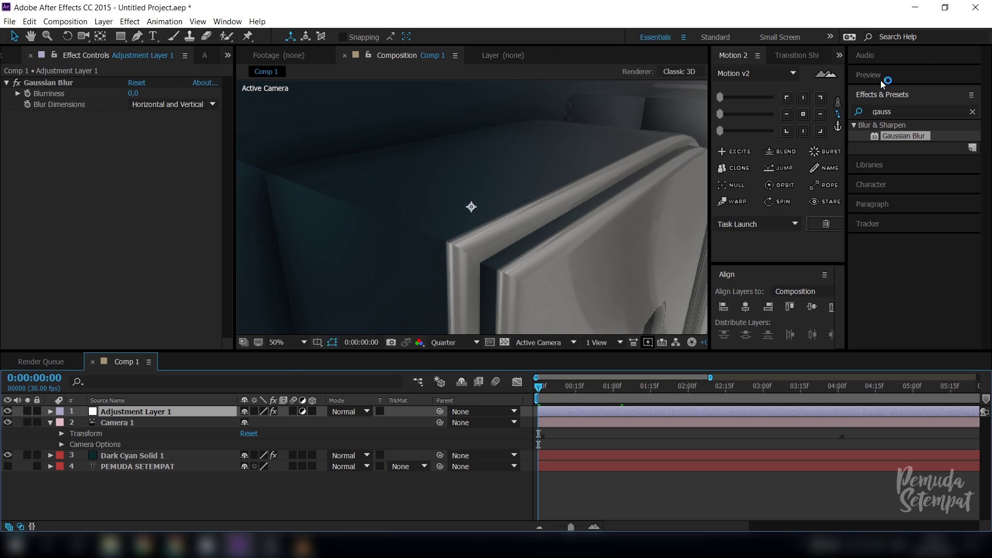
click(131, 93)
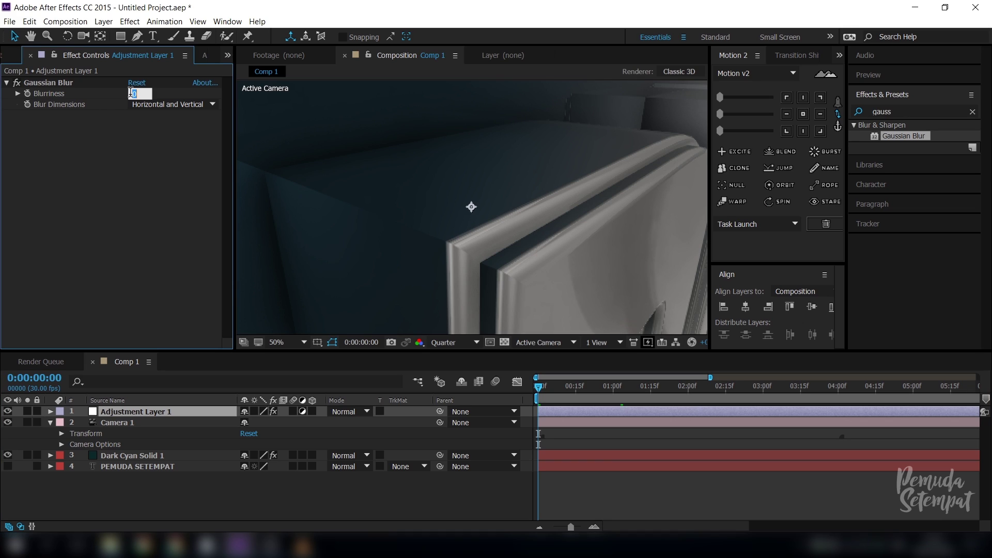
key(Return)
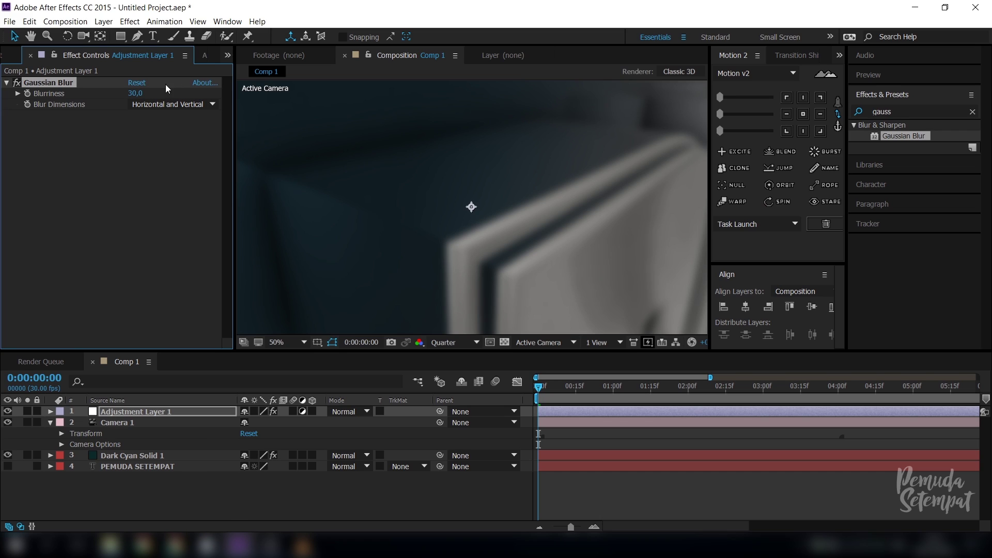
Step: Add a full-frame elliptical mask to the adjustment layer and invert it
drag(121, 36, 169, 65)
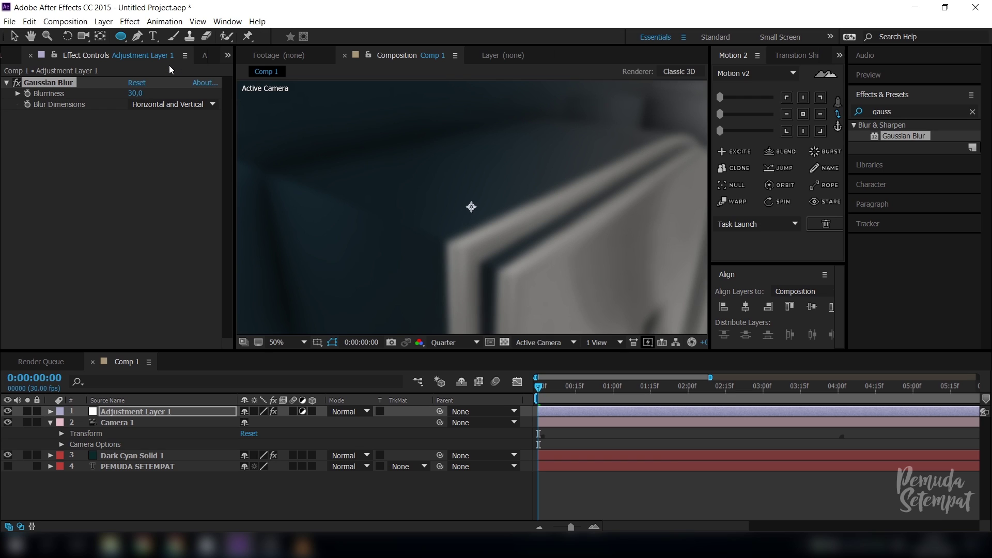
click(140, 413)
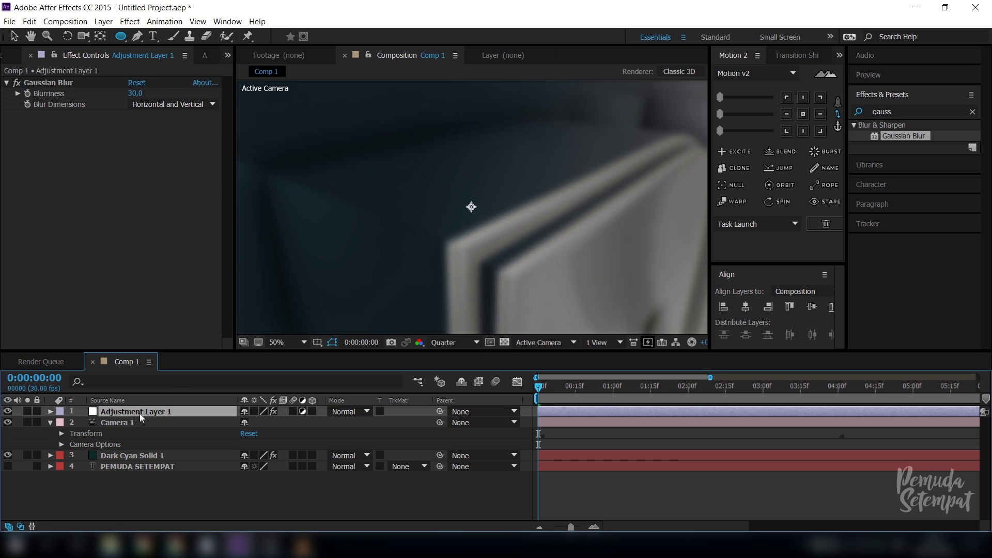
double_click(121, 36)
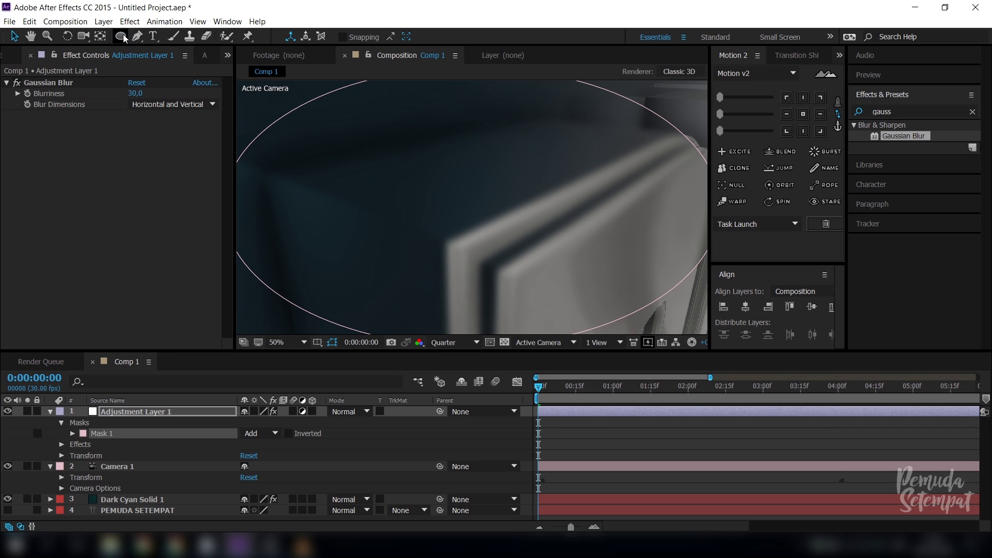
click(288, 433)
key(comma)
key(comma)
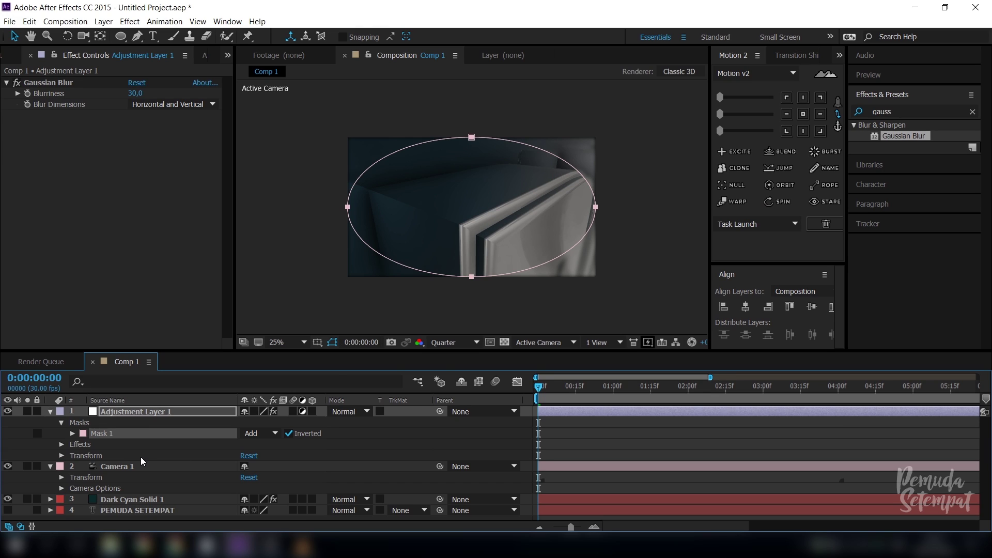
Step: Set the Mask Feather of the adjustment layer's elliptical mask to 600 pixels
key(f)
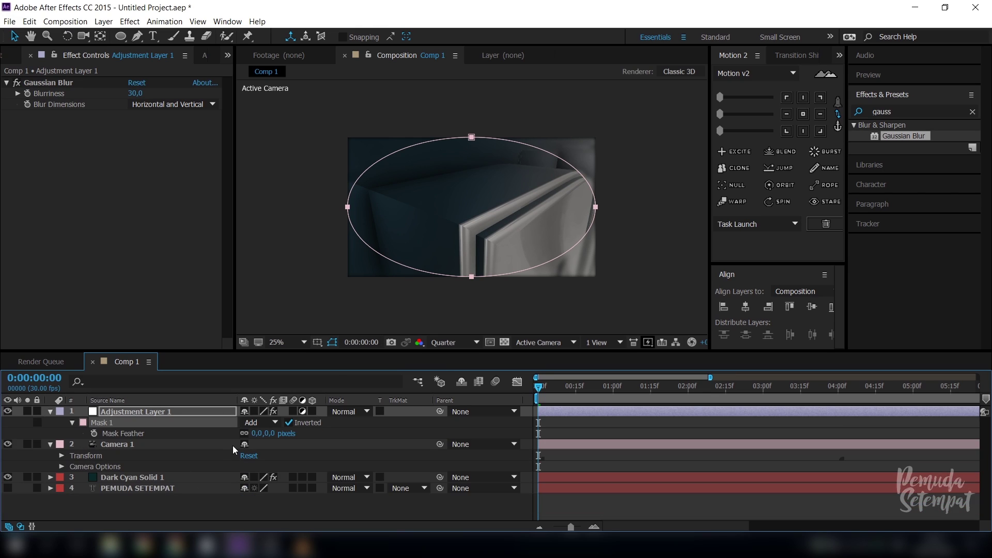
click(269, 433)
text(60)
key(Return)
double_click(272, 435)
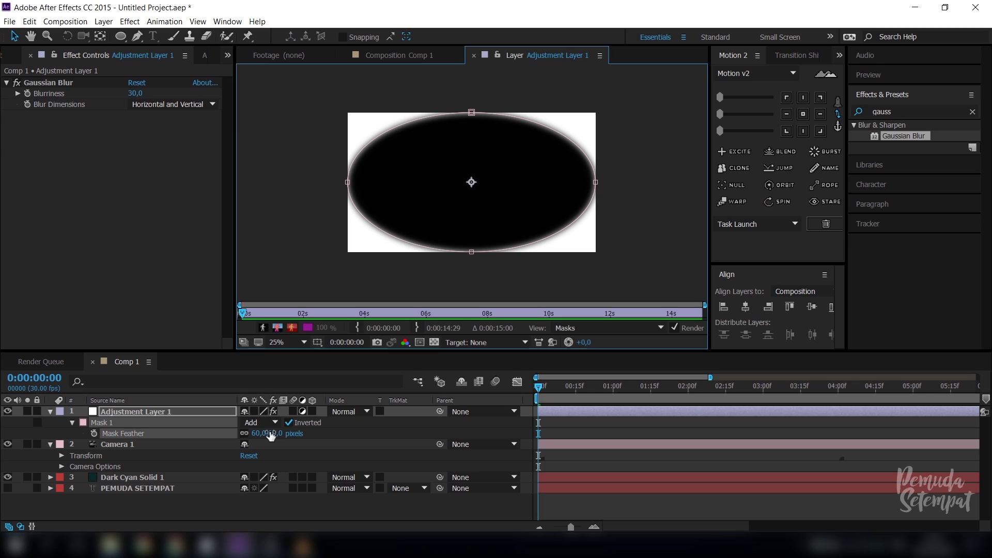
click(256, 433)
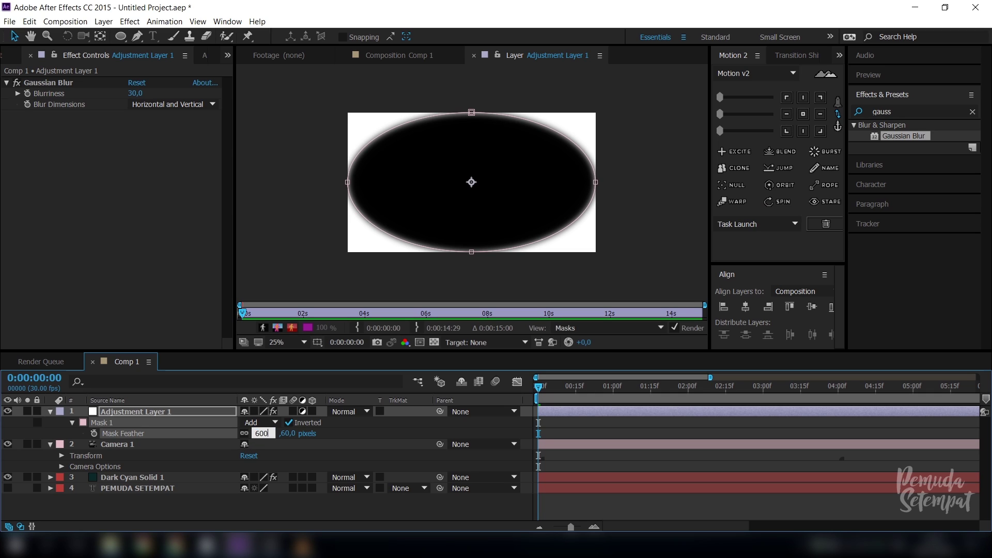
key(Return)
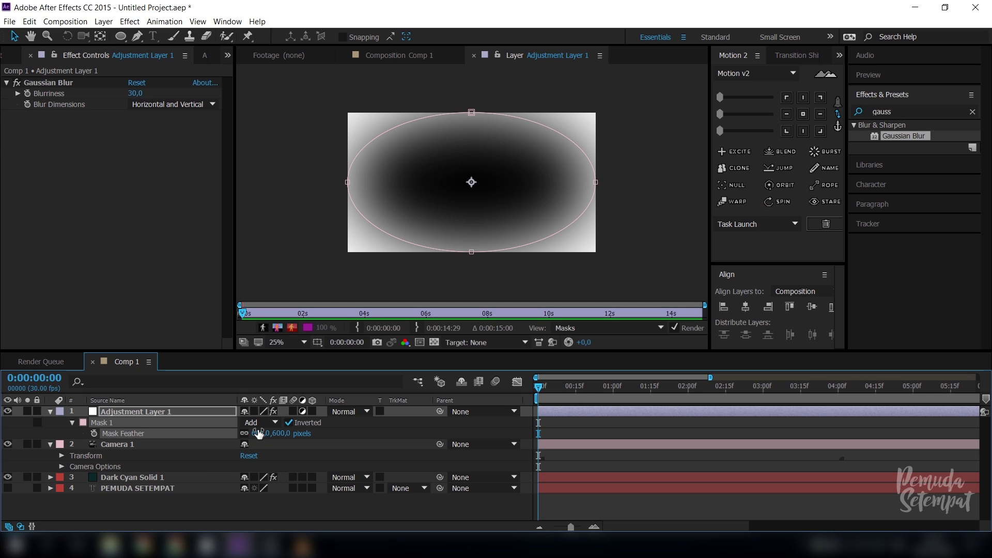
click(166, 411)
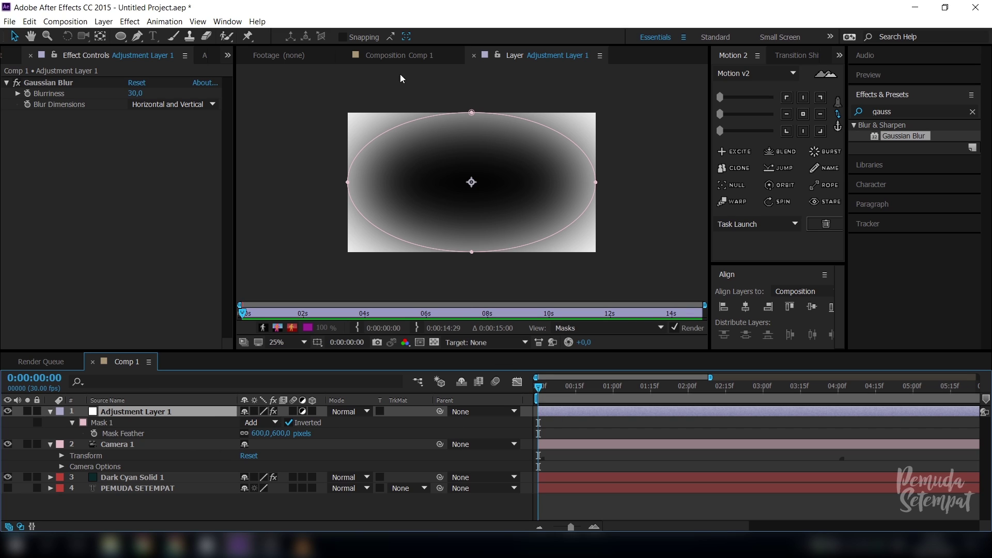
Step: Reshape the adjustment layer's mask in the composition, extending it past the frame's top, bottom and left edges and pulling the right side inward
click(398, 56)
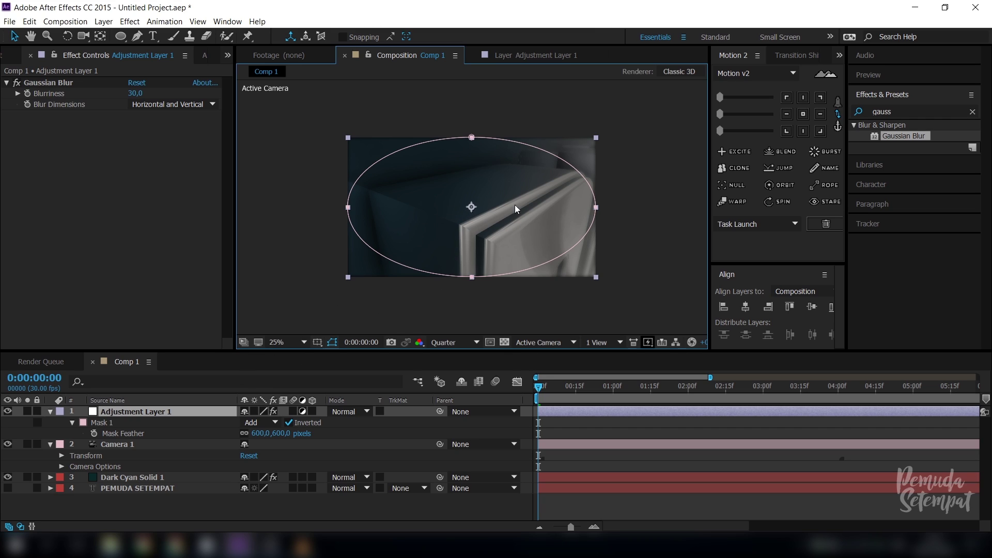
click(471, 138)
drag(472, 137, 472, 114)
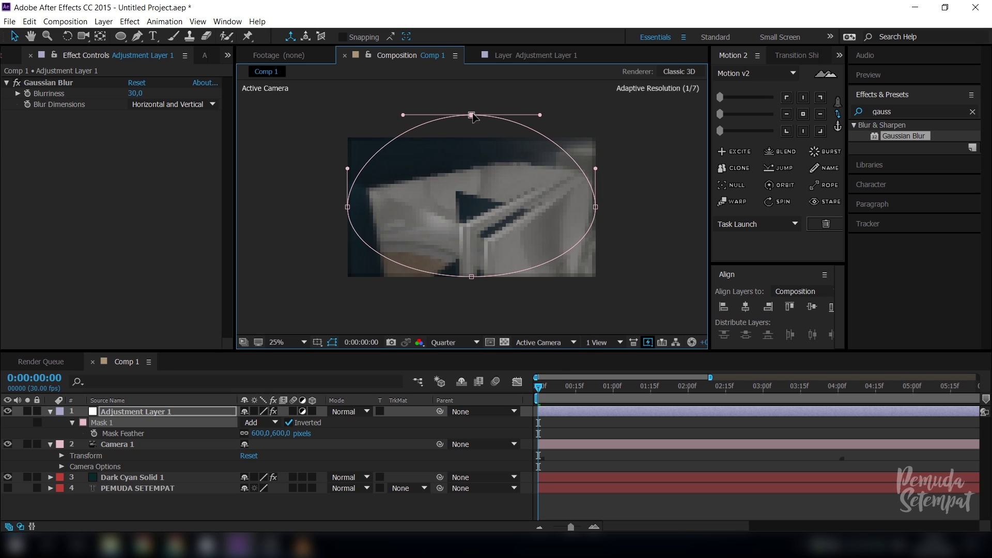
drag(597, 207, 558, 232)
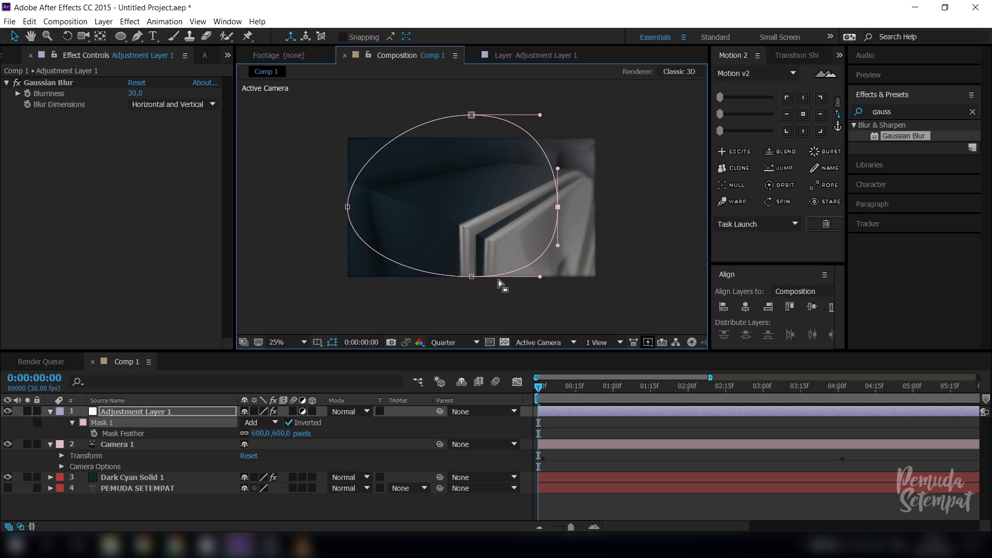
drag(471, 277, 471, 303)
drag(347, 207, 312, 206)
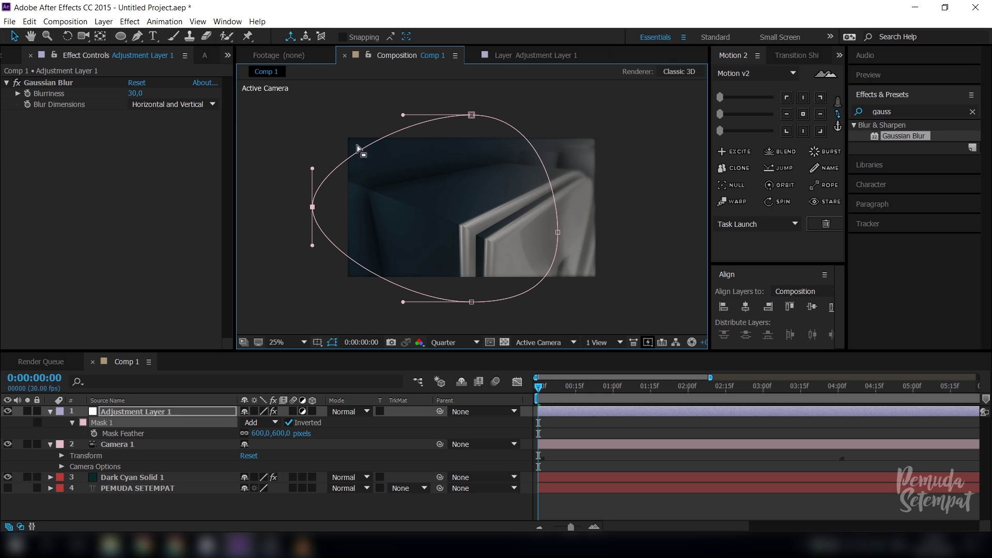
drag(403, 115, 310, 115)
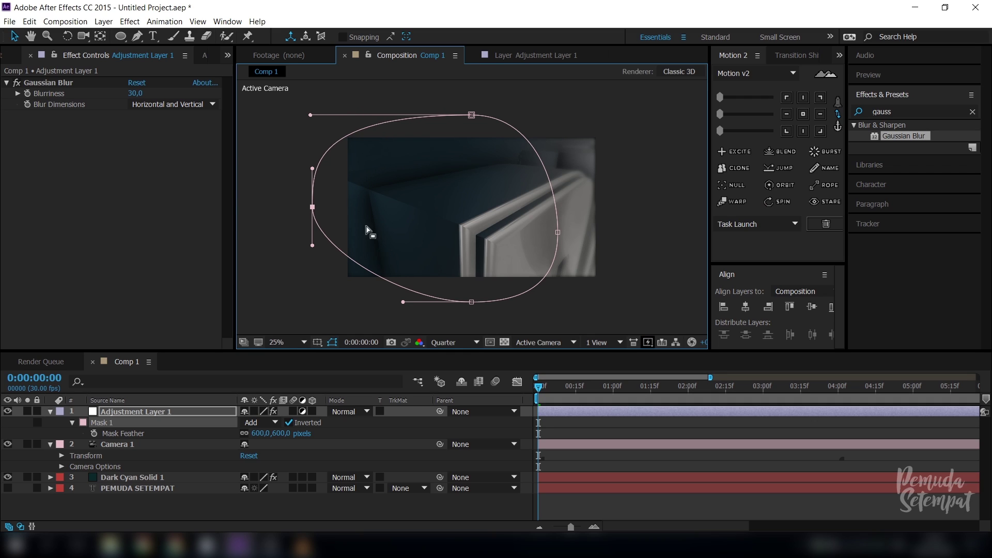
drag(403, 302, 325, 302)
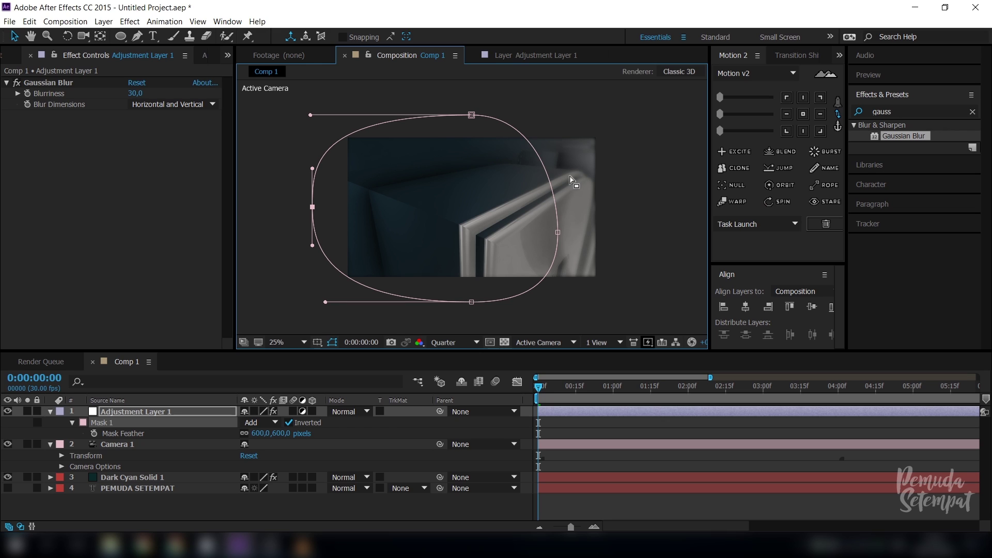
Step: Preview the Camera 1 move with the edge blur, fitting the composition to the viewer
key(space)
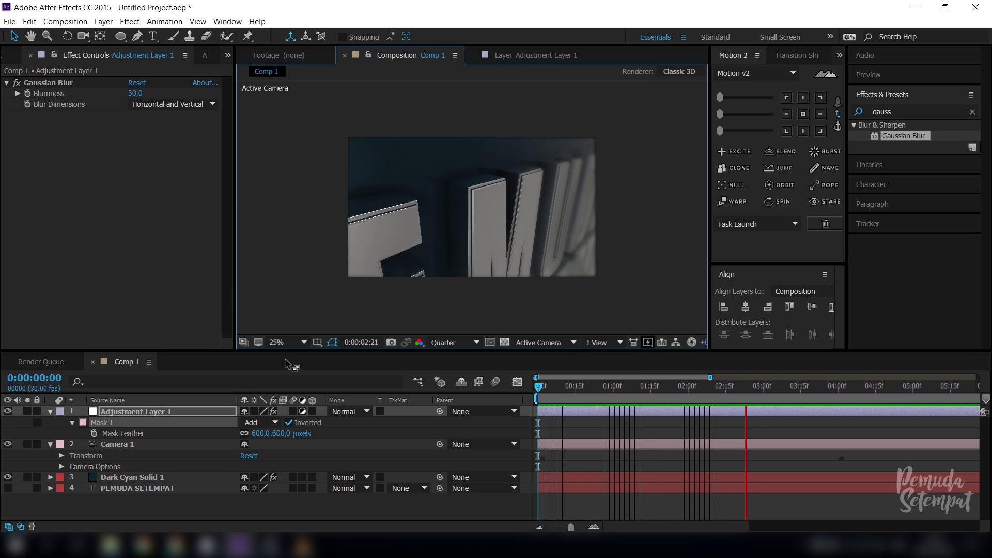
click(304, 342)
click(302, 138)
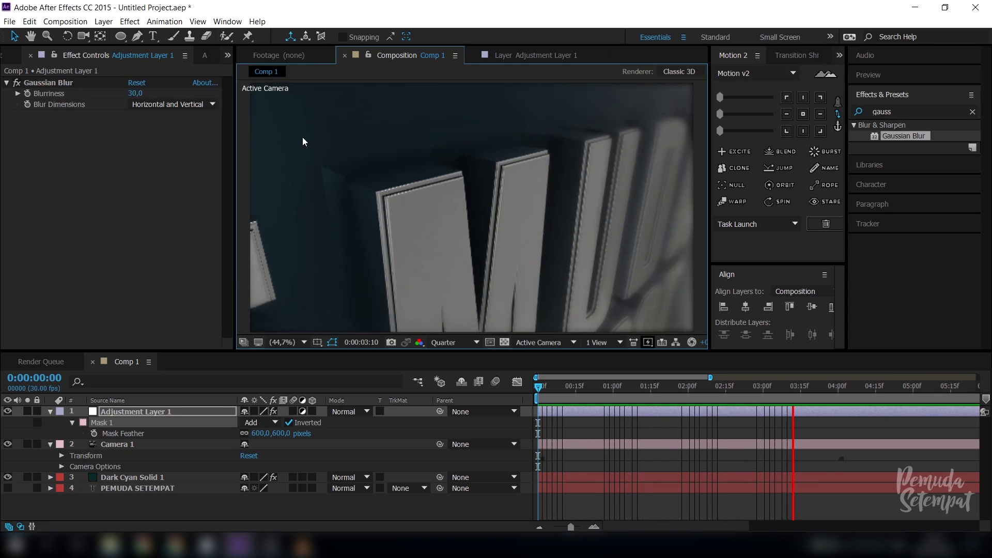
key(space)
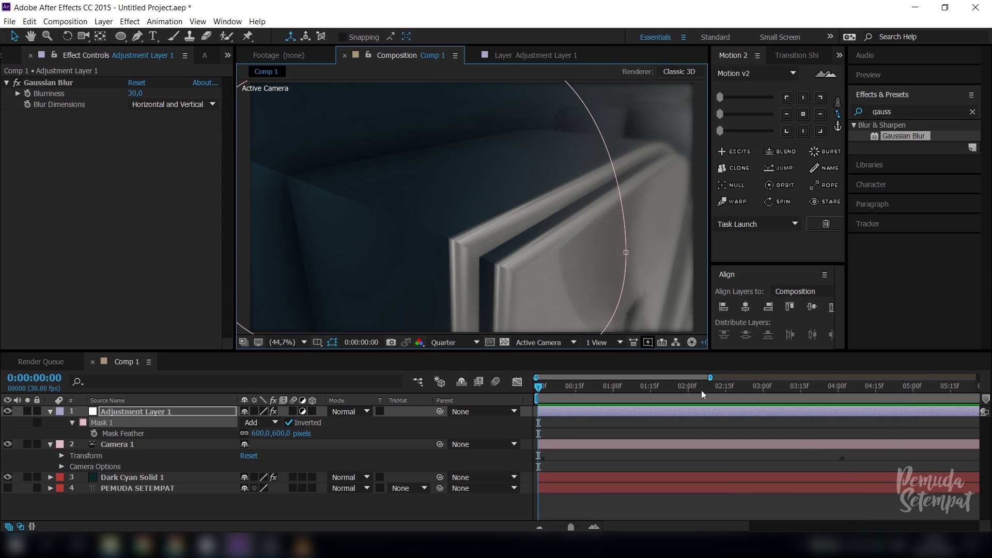
Step: Trim the end of Camera 1 to its last keyframes at 0:00:04:00
drag(702, 390, 830, 414)
click(855, 443)
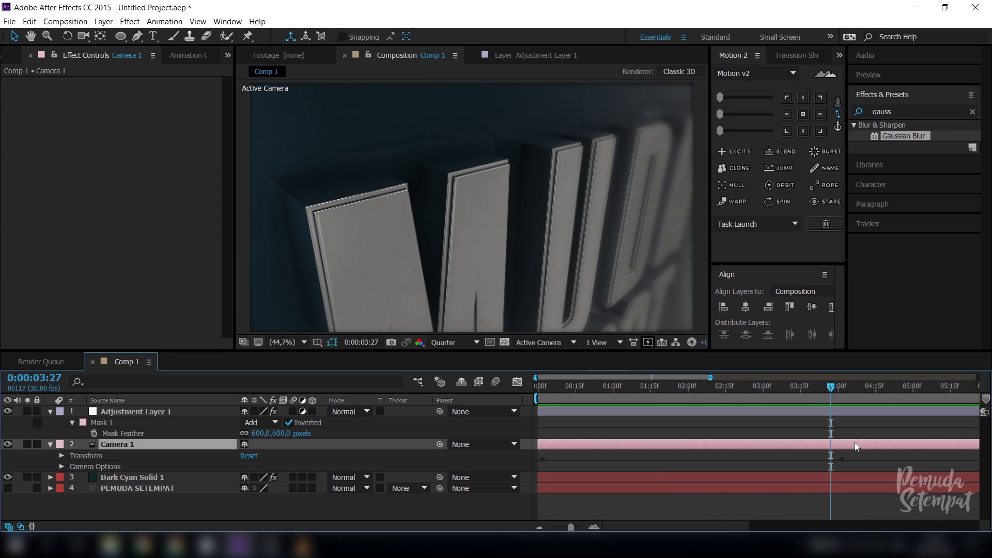
key(u)
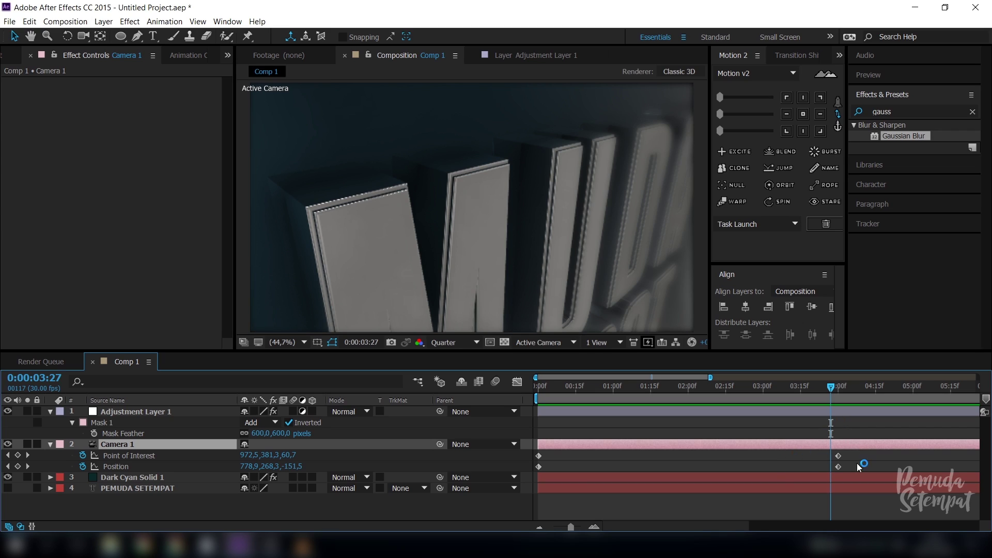
click(836, 388)
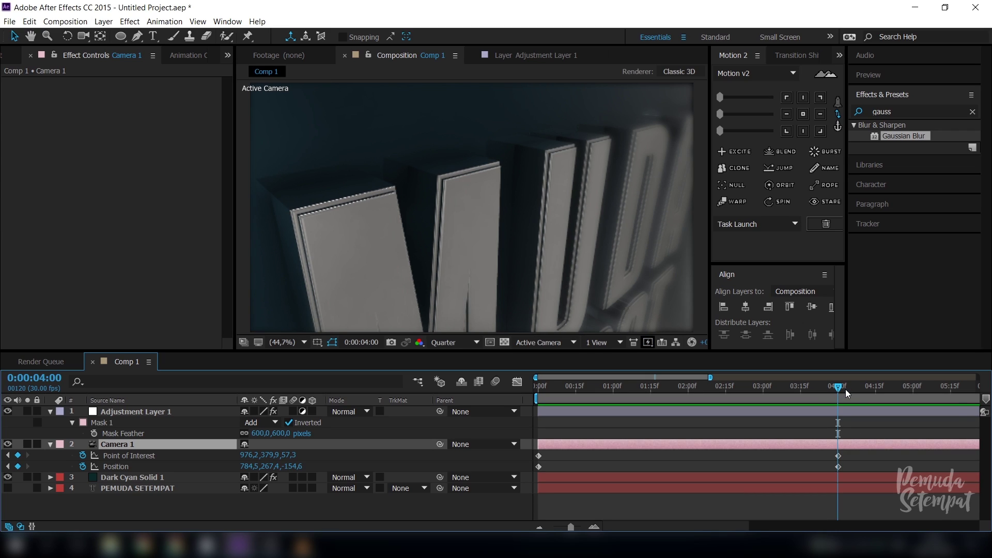
key(alt+bracketright)
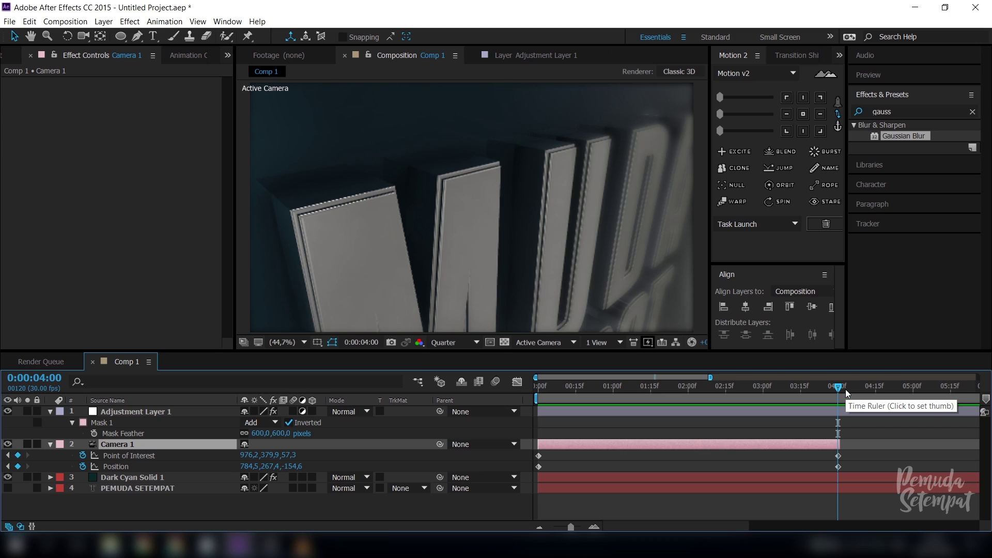
Step: Duplicate Camera 1 and shift the copy along the timeline so it starts at 0:00:04:00
click(885, 454)
click(774, 447)
key(ctrl+d)
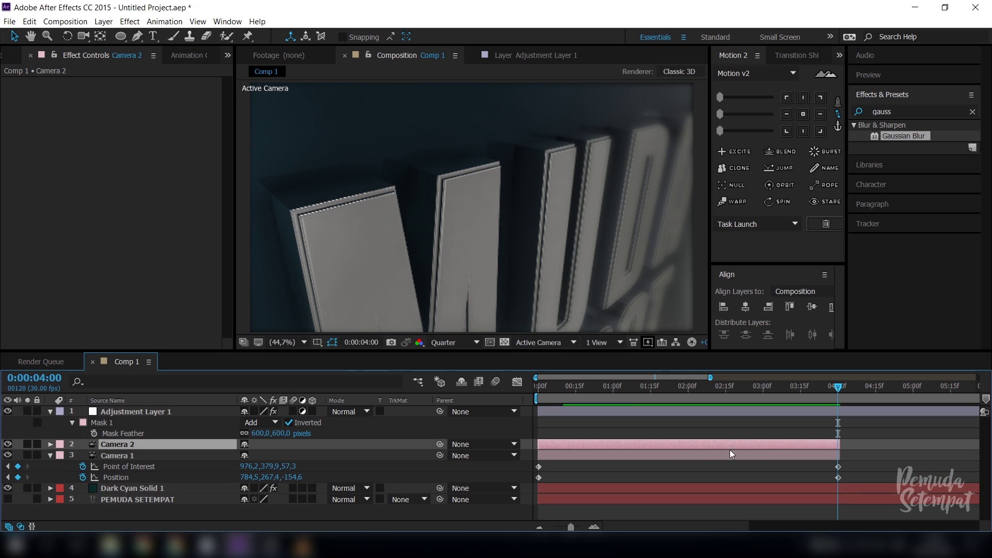
drag(569, 444, 835, 459)
click(839, 456)
click(878, 446)
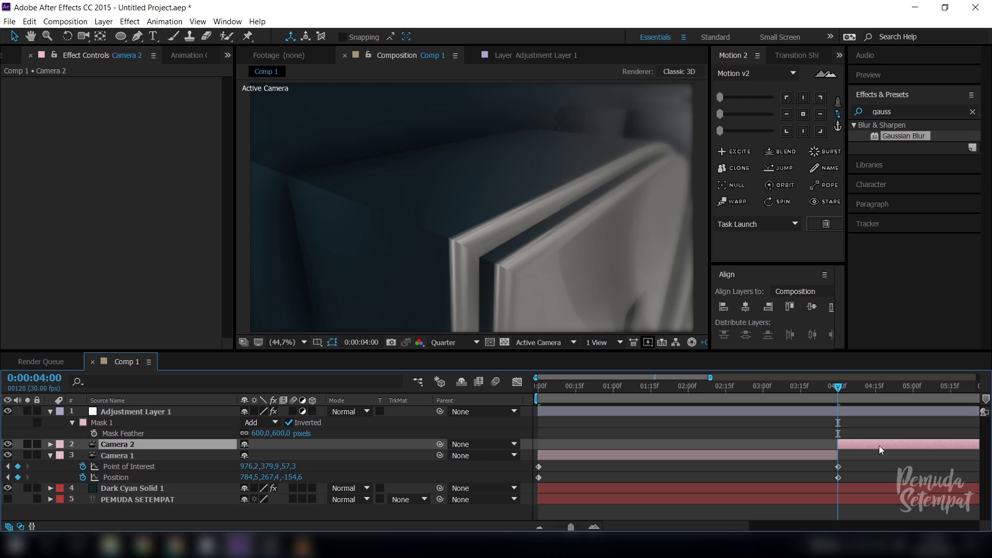
Step: Delete Camera 2's Point of Interest and Position keyframes at 0:00:08:00
key(u)
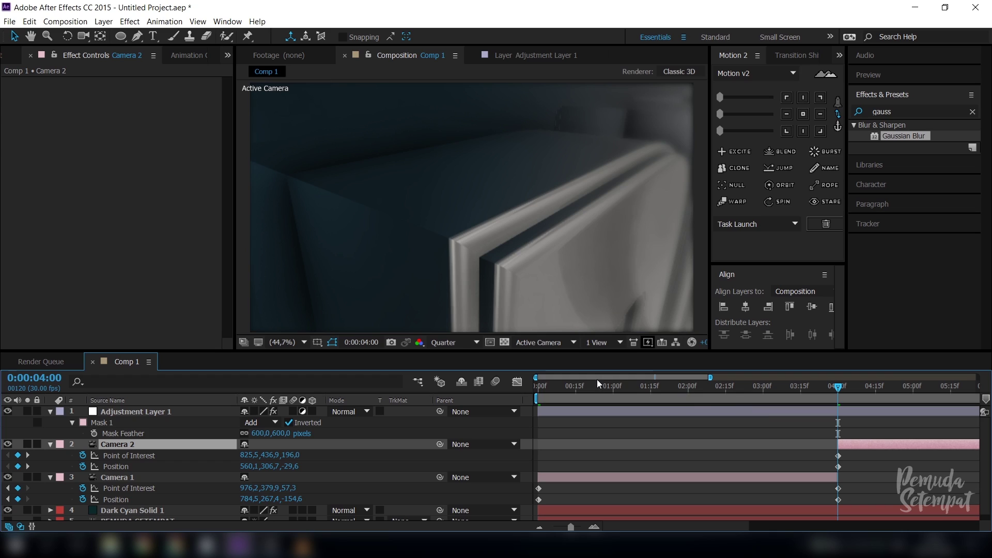
drag(597, 379, 691, 383)
drag(920, 451, 860, 476)
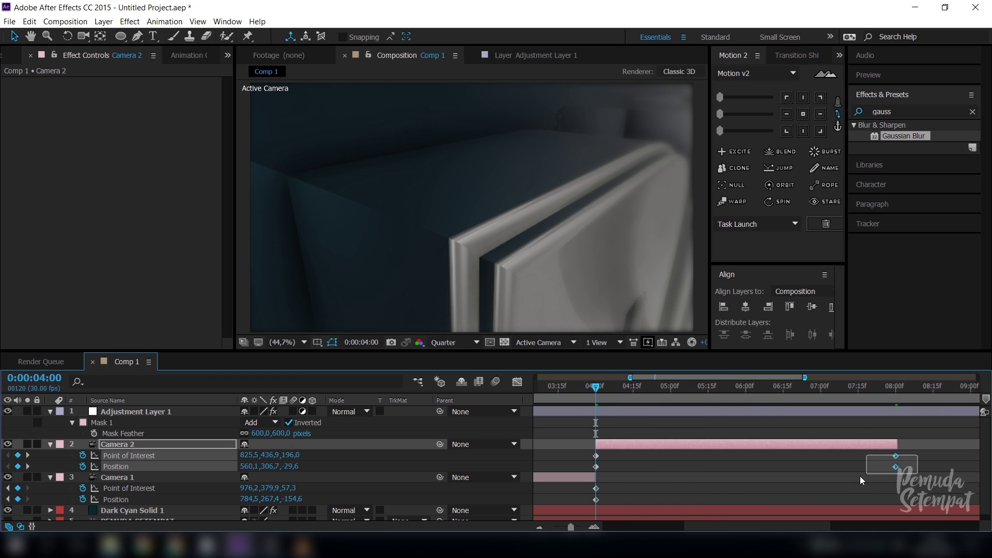
key(Delete)
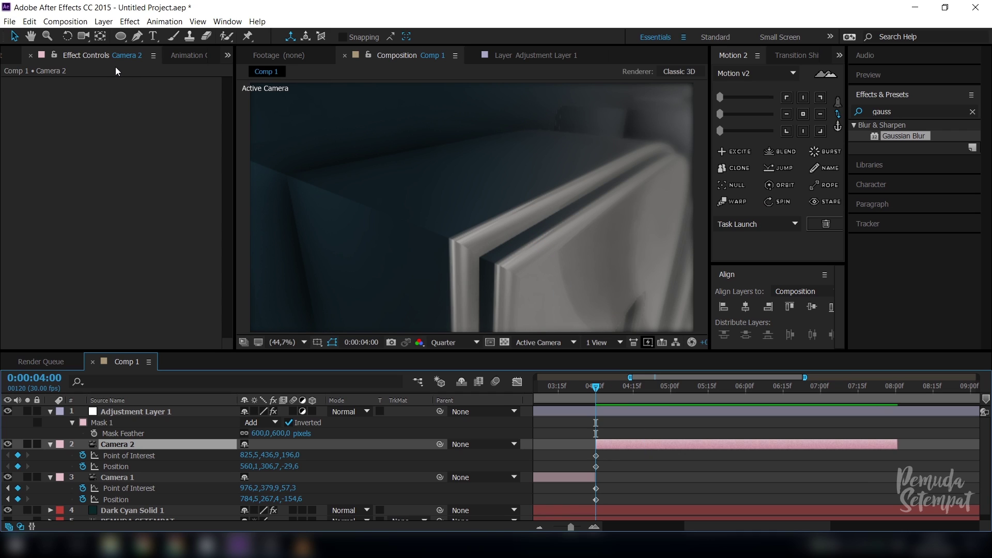
Step: Reframe Camera 2 at 0:00:04:00 on the letters MPAT, with Position about 1356, 573, -227
click(78, 22)
mouse_move(103, 21)
click(123, 4)
drag(498, 164, 527, 250)
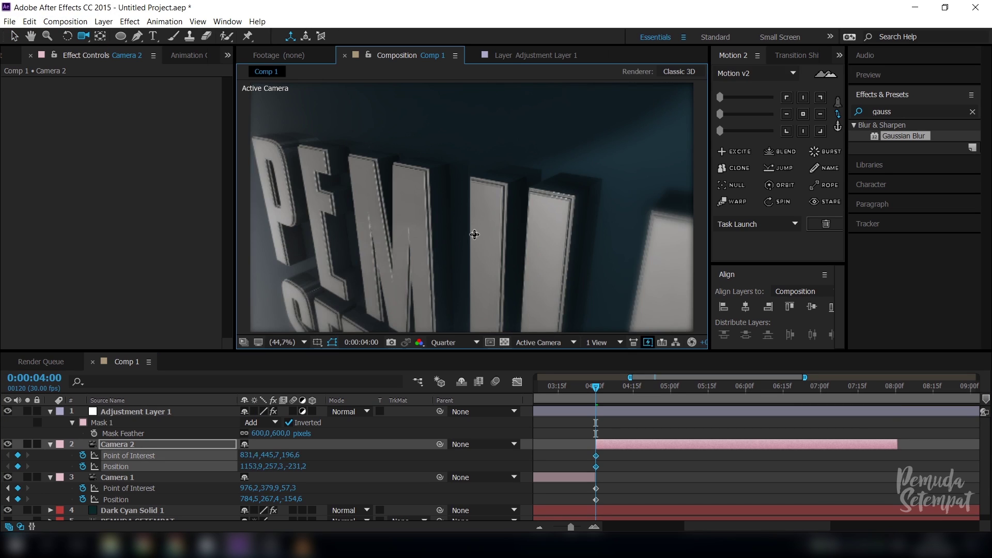
drag(472, 231, 505, 211)
Step: Go to 0:00:08:00 and move Camera 2 to frame the letters SETEM, with Position about 1012, 588, -271
drag(845, 391, 896, 396)
drag(380, 207, 519, 215)
drag(411, 212, 384, 198)
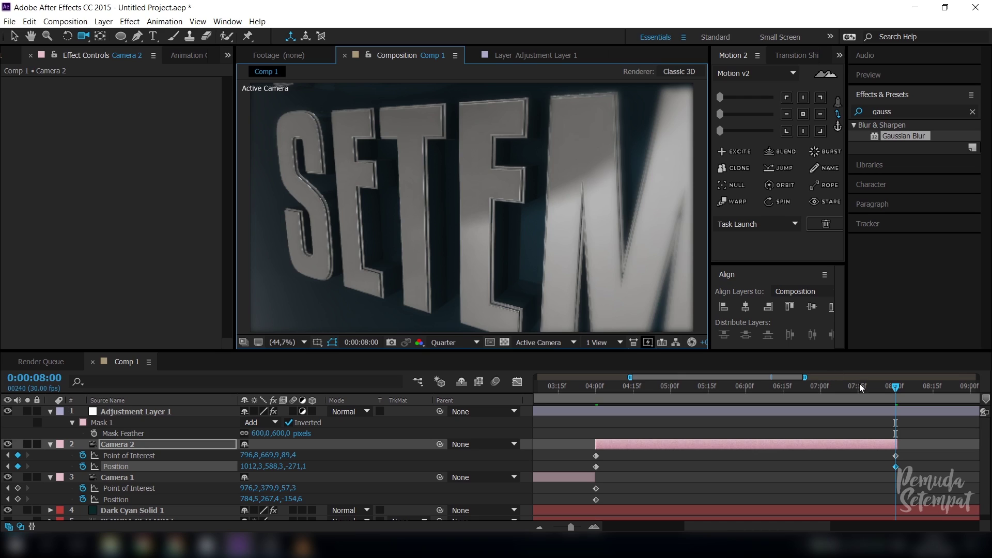
Step: Trim the adjustment layer to end at 0:00:04:00 and place a duplicate above Camera 2 starting at 0:00:04:00
click(147, 412)
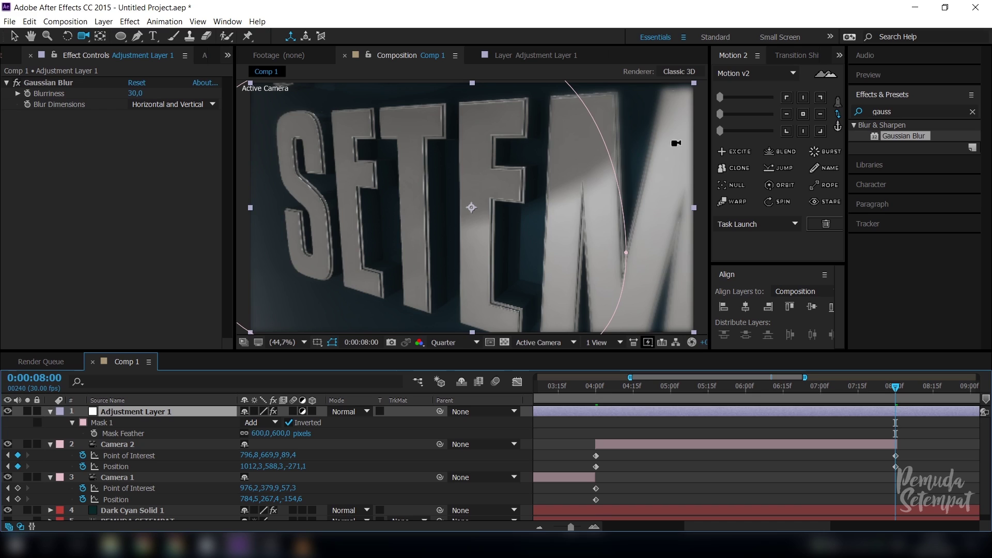
drag(667, 389, 598, 421)
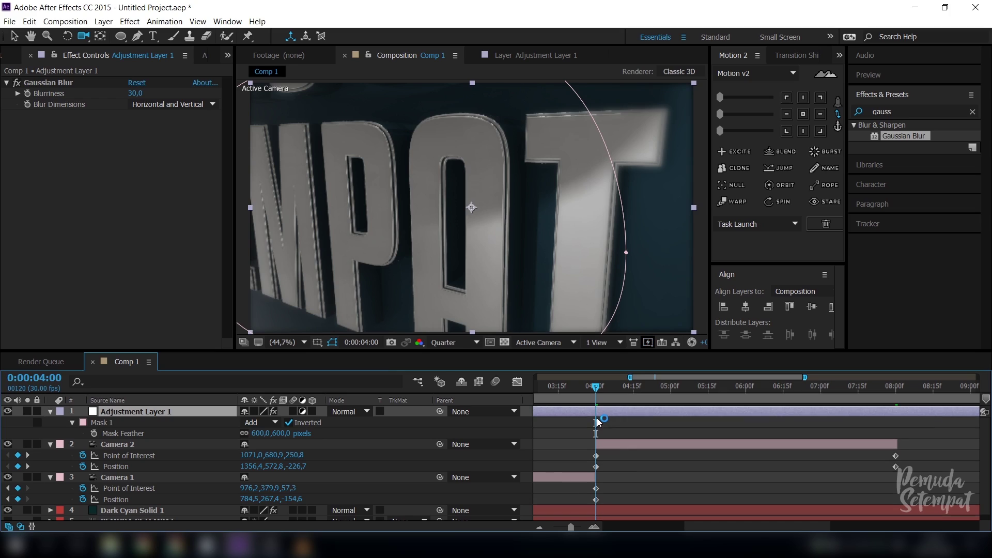
key(alt+bracketright)
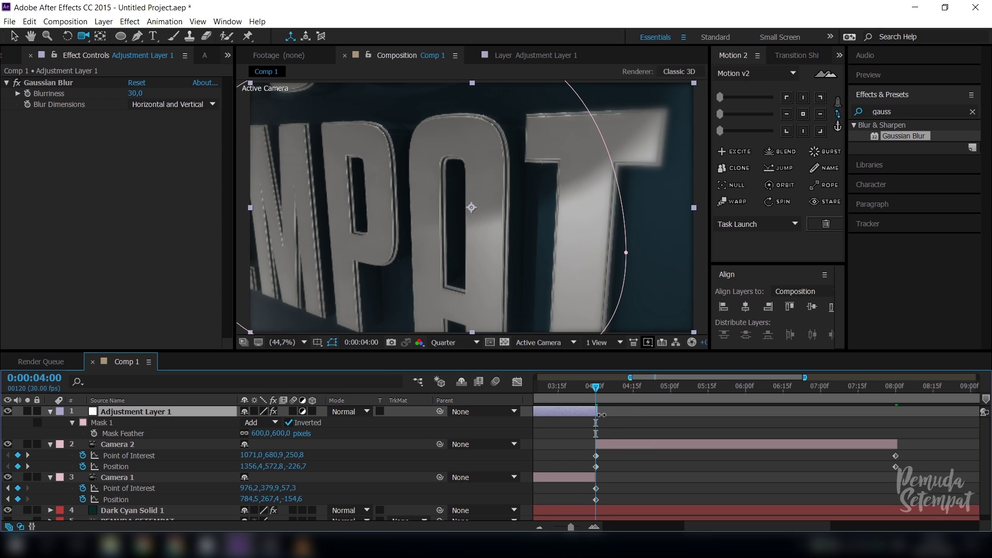
drag(596, 414, 598, 416)
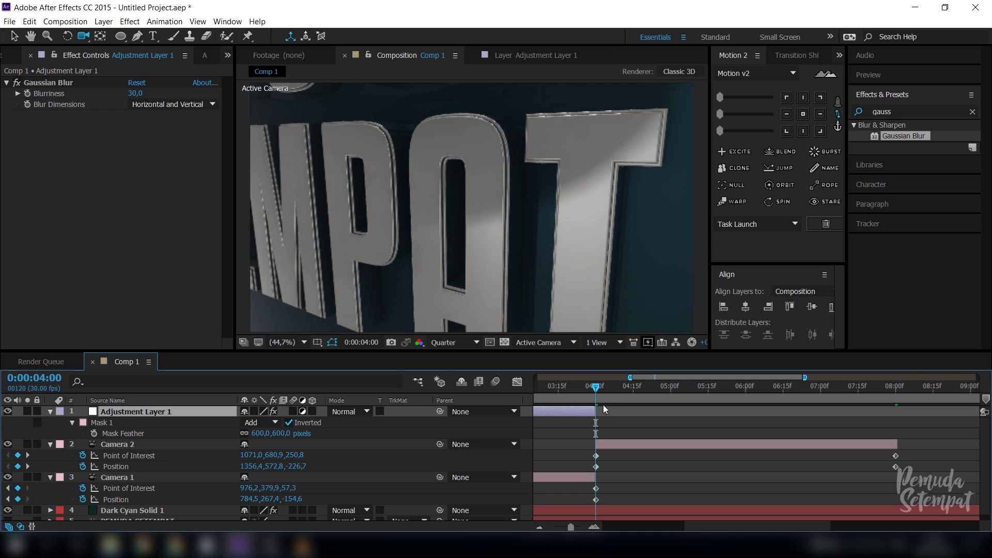
key(ctrl+d)
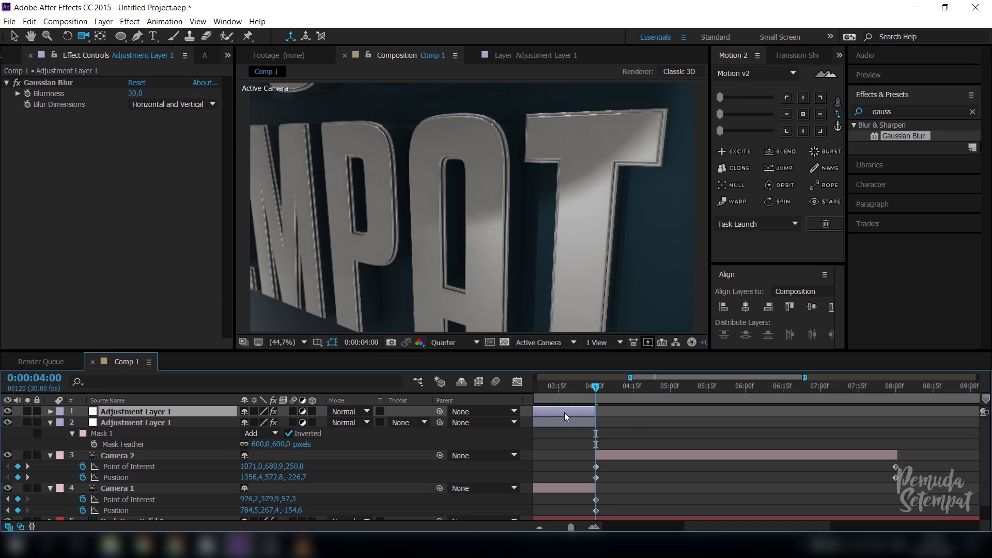
drag(564, 412, 859, 420)
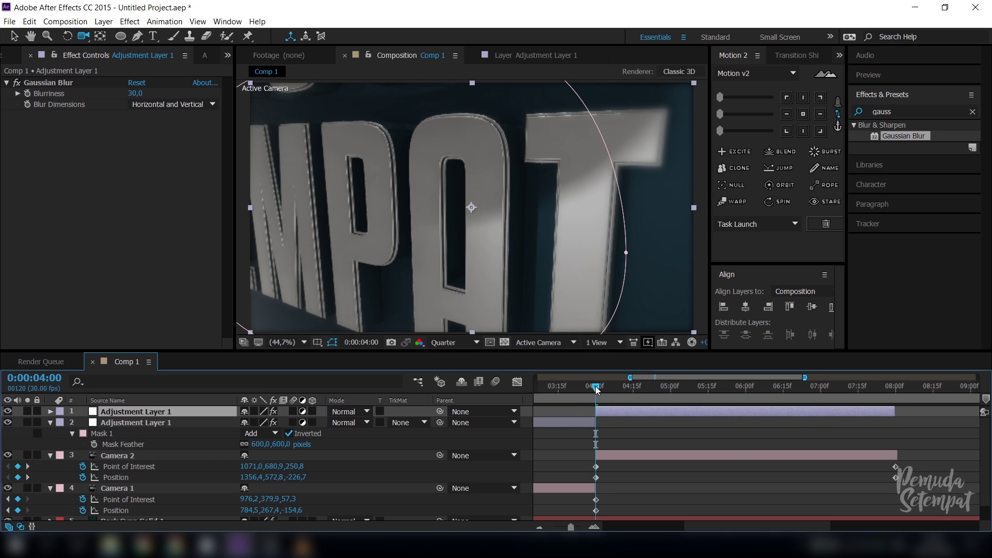
Step: Reshape the duplicate adjustment layer's mask, moving its right side beyond the frame and its left side inward so the left edge blurs
drag(596, 389, 655, 387)
scroll(594, 183, down, 2)
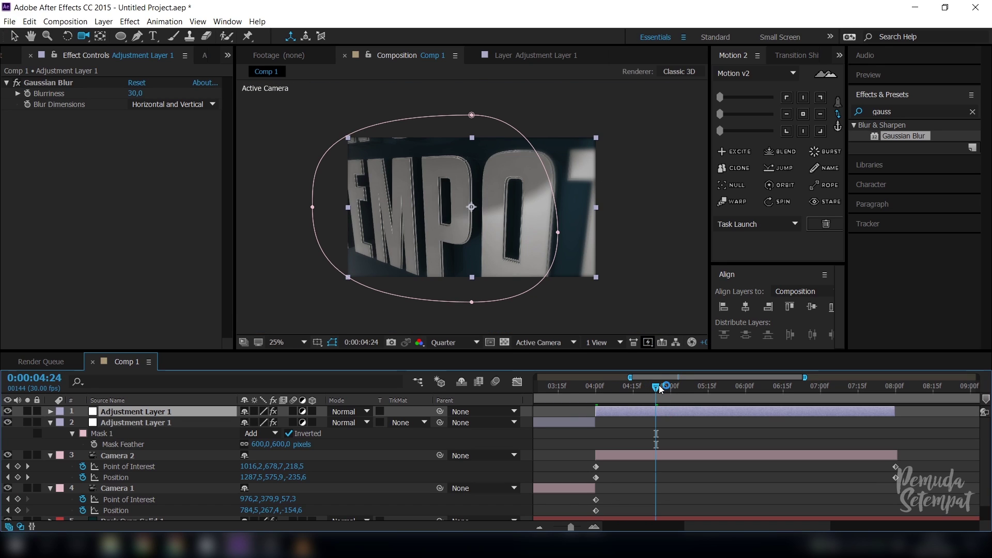
drag(661, 389, 664, 389)
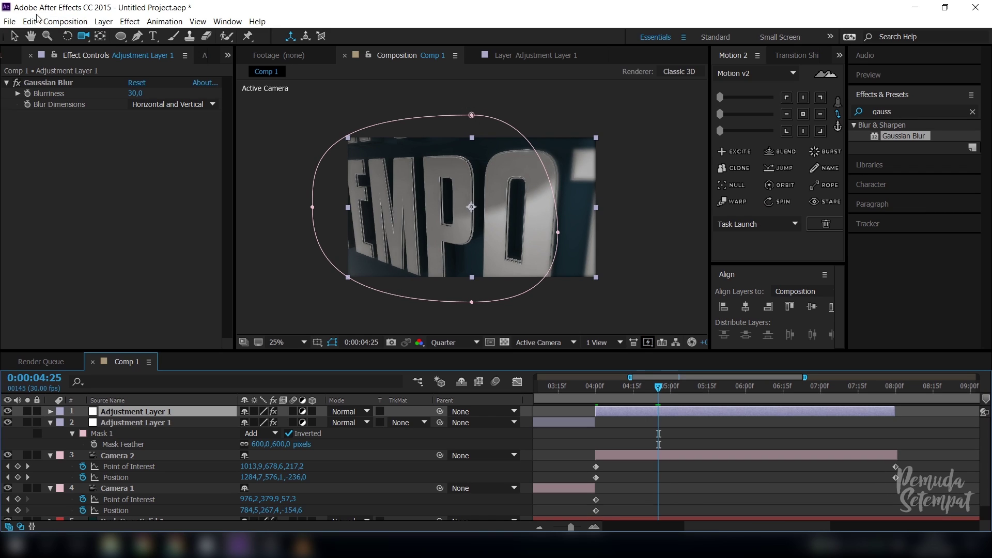
click(15, 36)
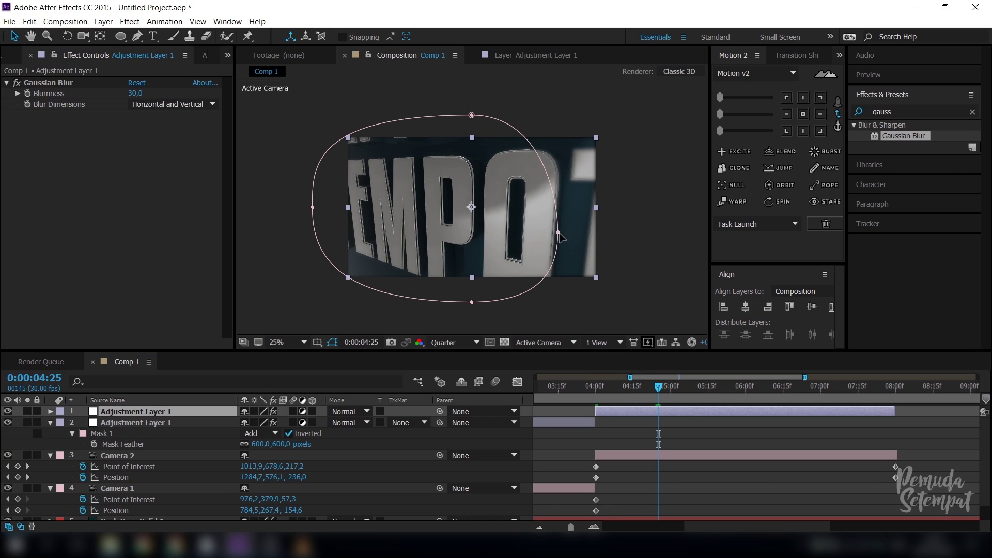
drag(558, 233, 640, 233)
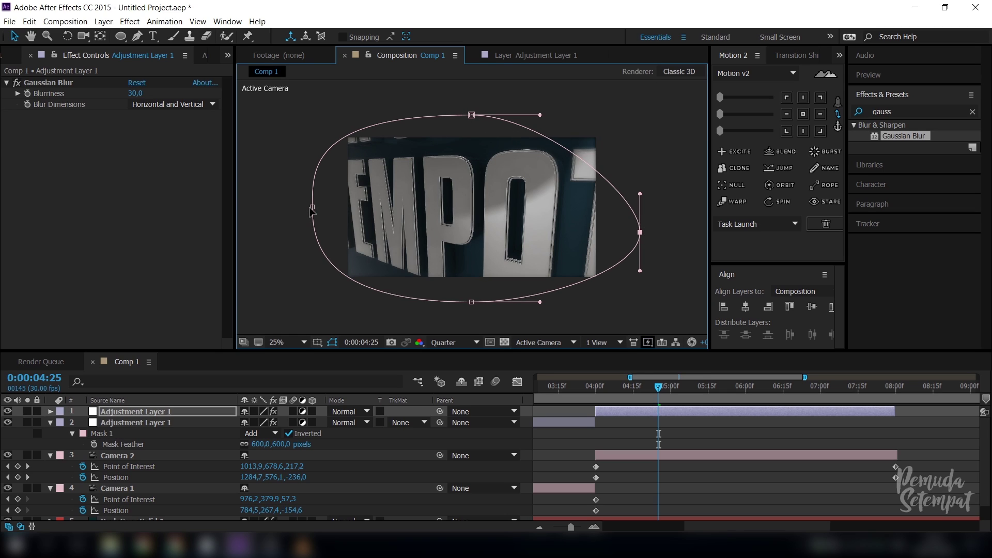
drag(312, 211, 394, 206)
shift+click(471, 115)
drag(471, 114, 580, 114)
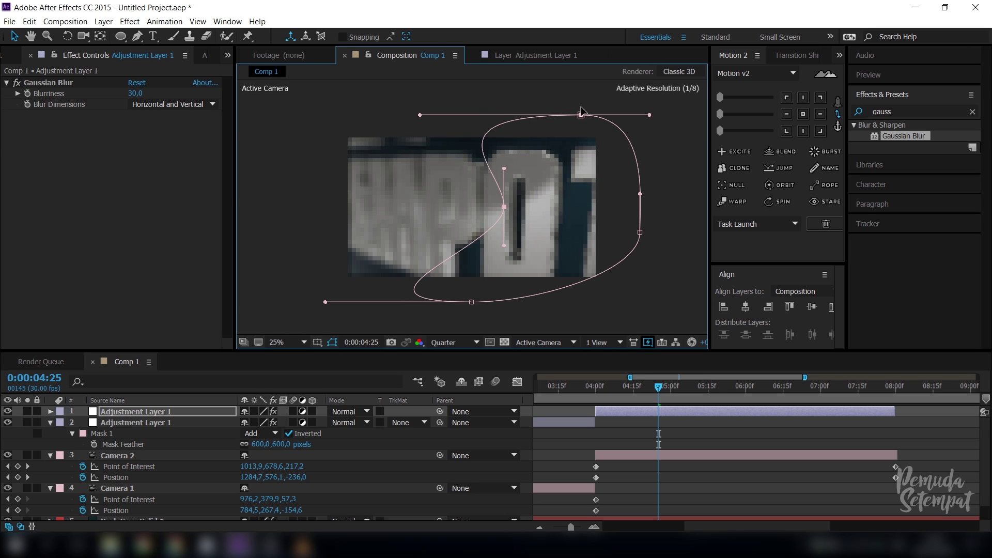
click(504, 206)
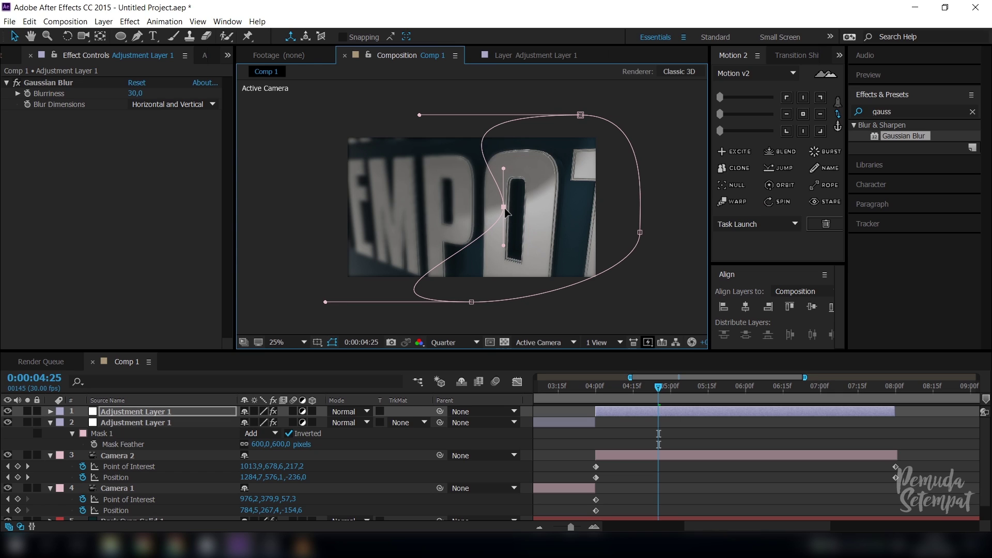
drag(504, 207, 394, 206)
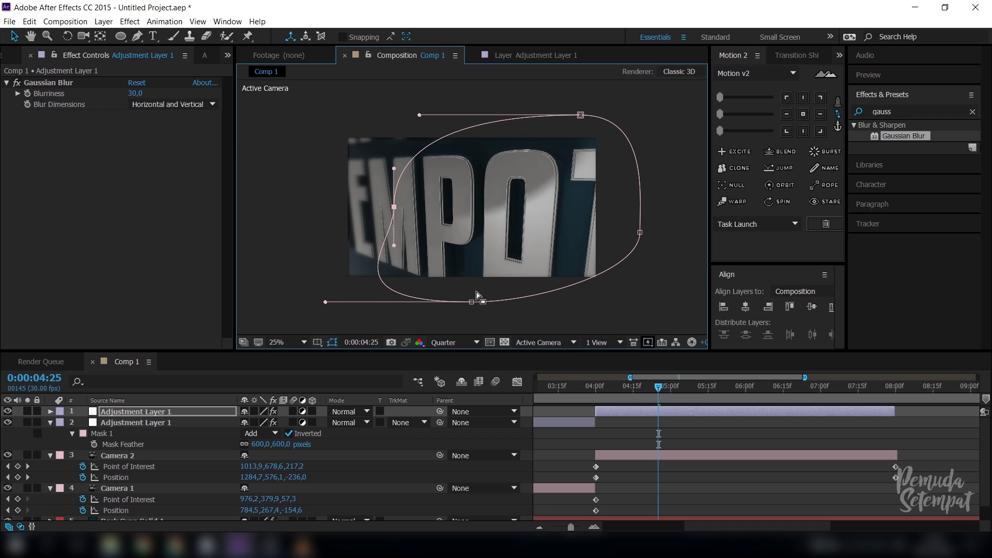
drag(471, 303, 554, 302)
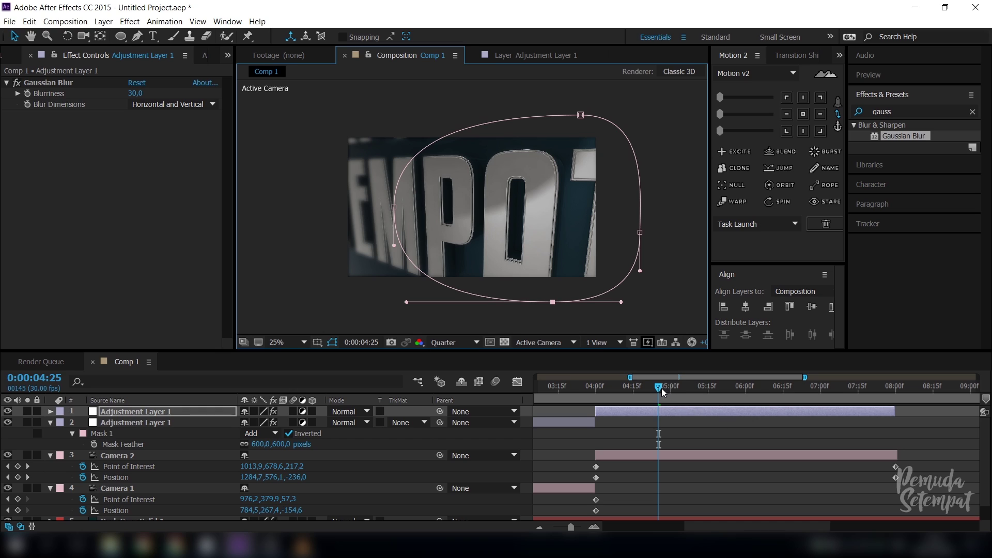
Step: Preview the transition from the Camera 1 shot into Camera 2 with the composition view magnification set to Fit
drag(662, 388, 631, 388)
key(space)
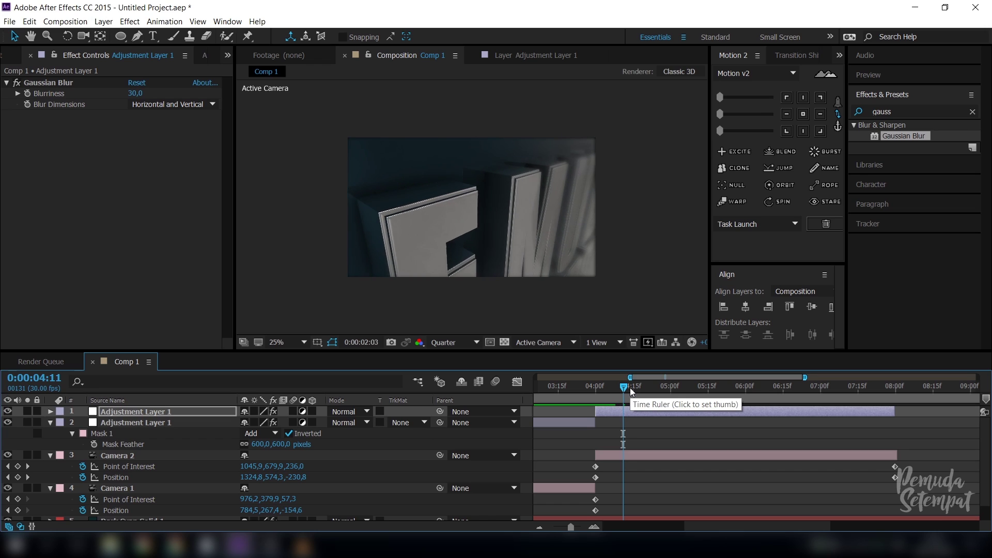
click(295, 342)
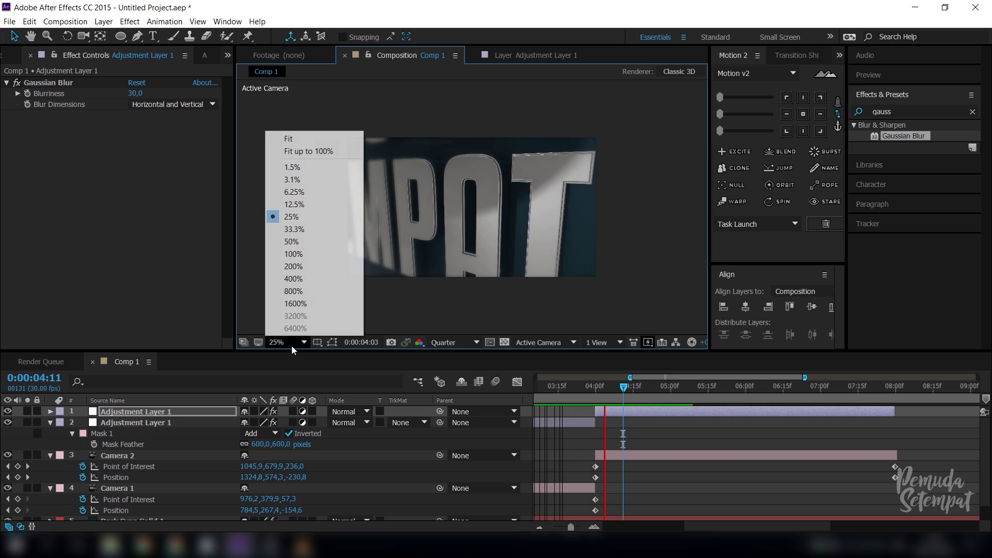
click(302, 137)
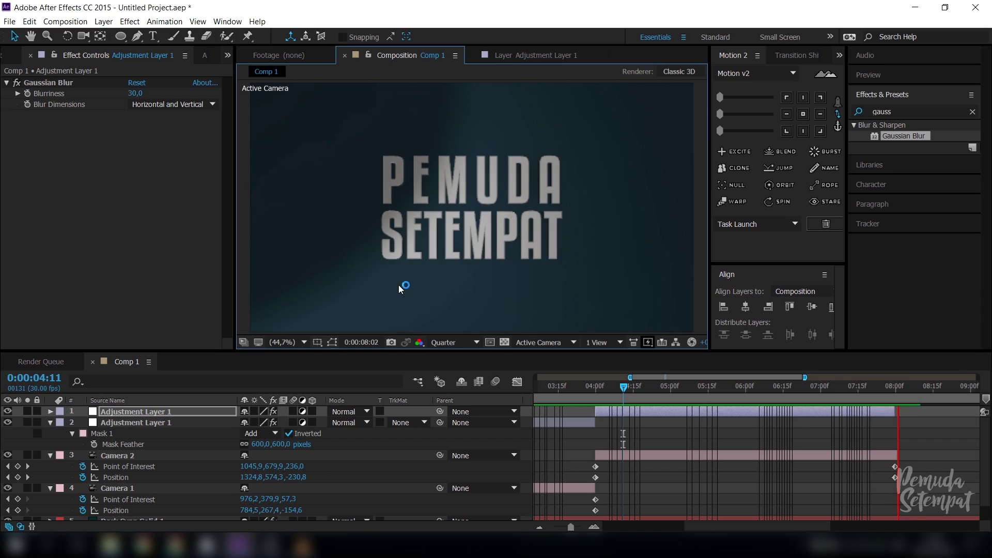
click(655, 386)
Step: Go to 0:00:08:00 and create the two-node camera Camera 3 with the 35mm preset
drag(613, 396, 898, 418)
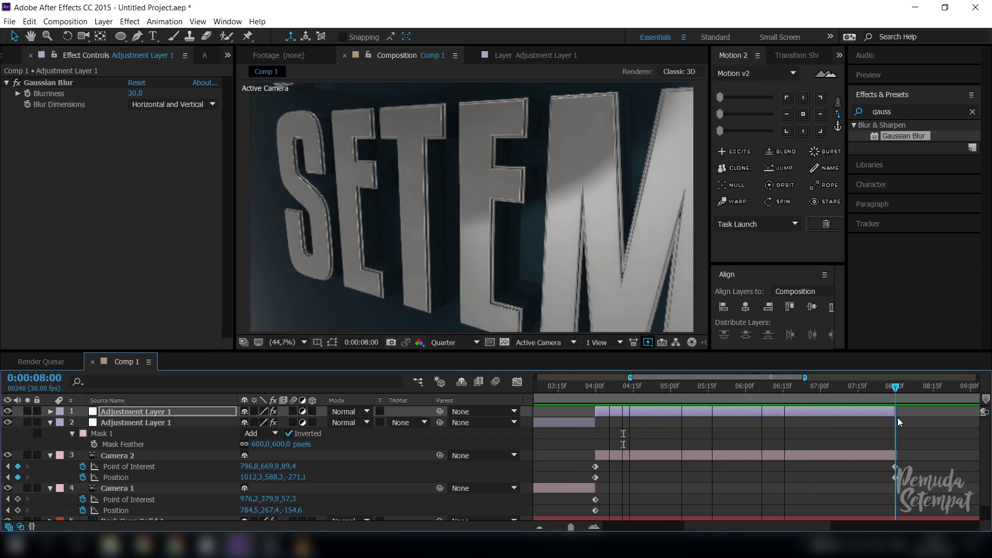
click(831, 453)
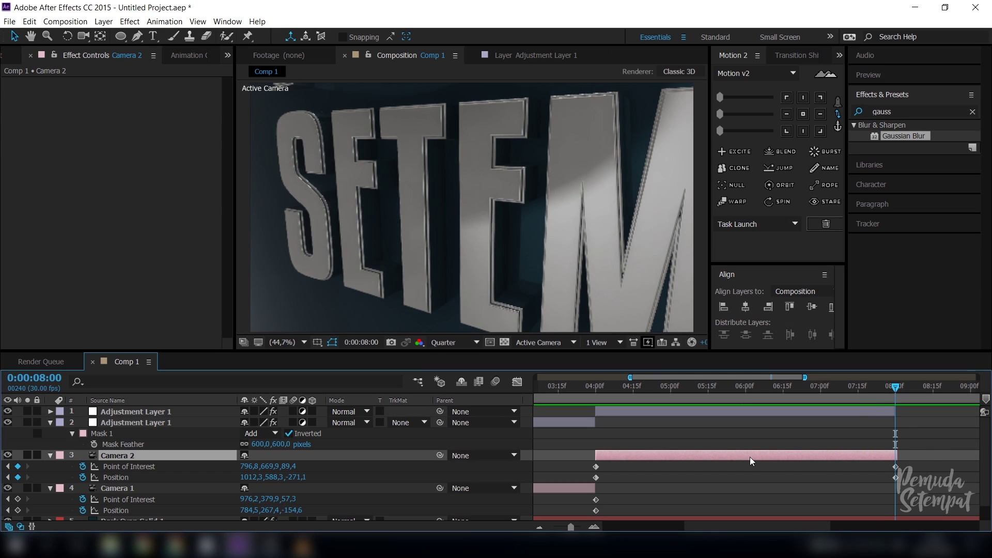
click(746, 473)
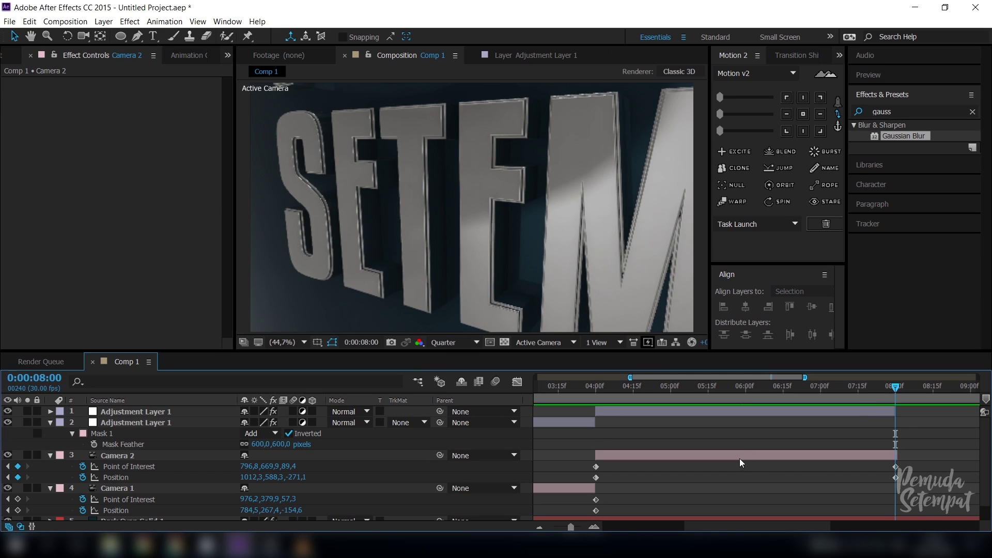
click(739, 458)
click(742, 474)
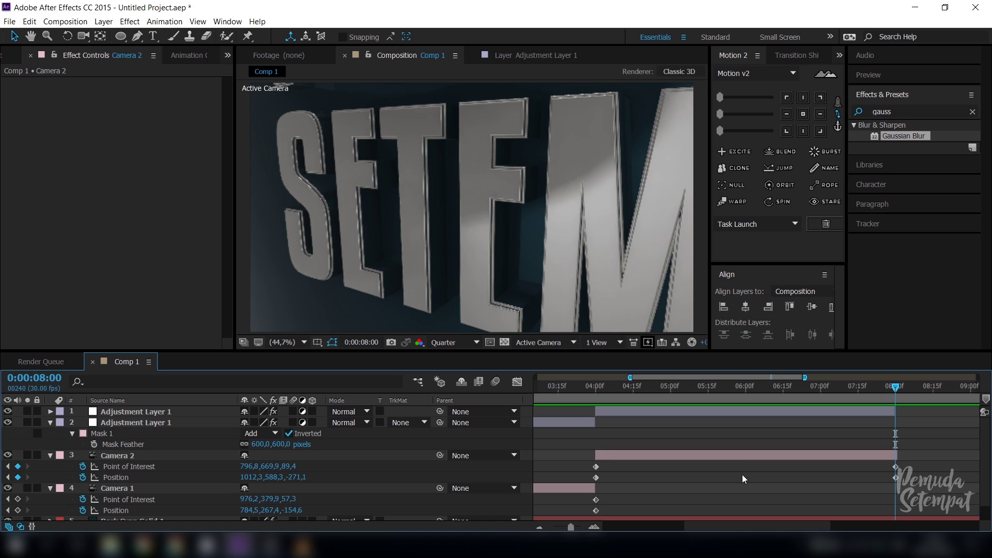
right_click(501, 478)
mouse_move(546, 372)
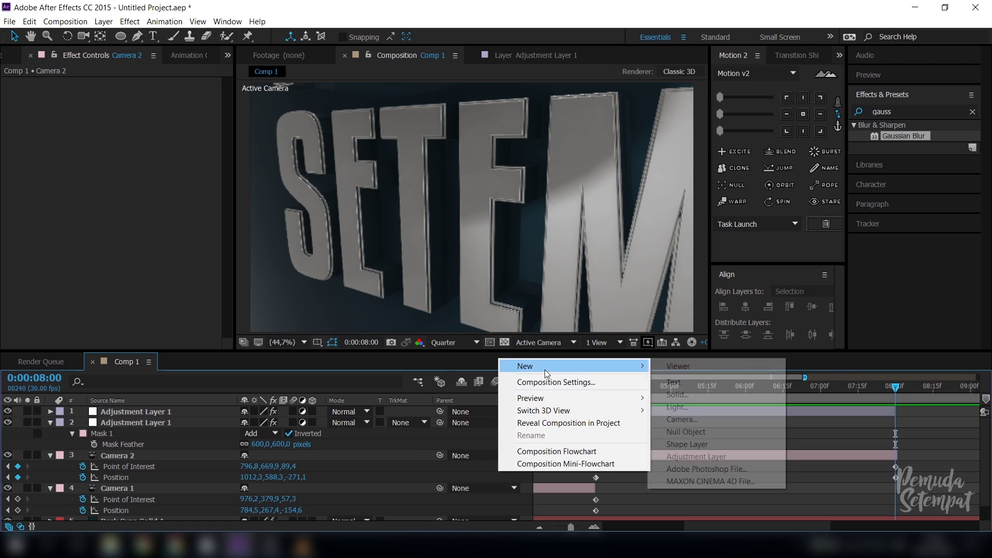
click(703, 419)
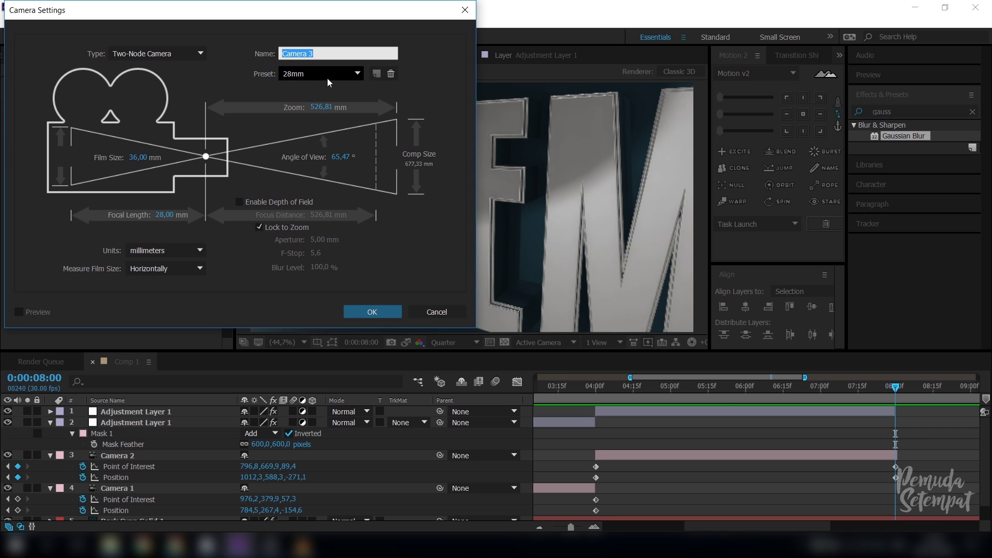
click(327, 78)
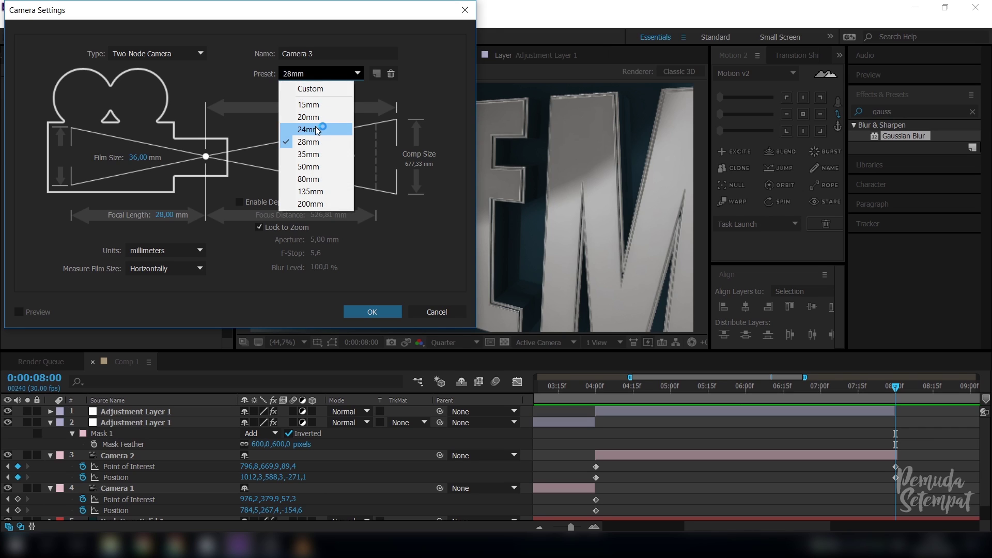
click(315, 154)
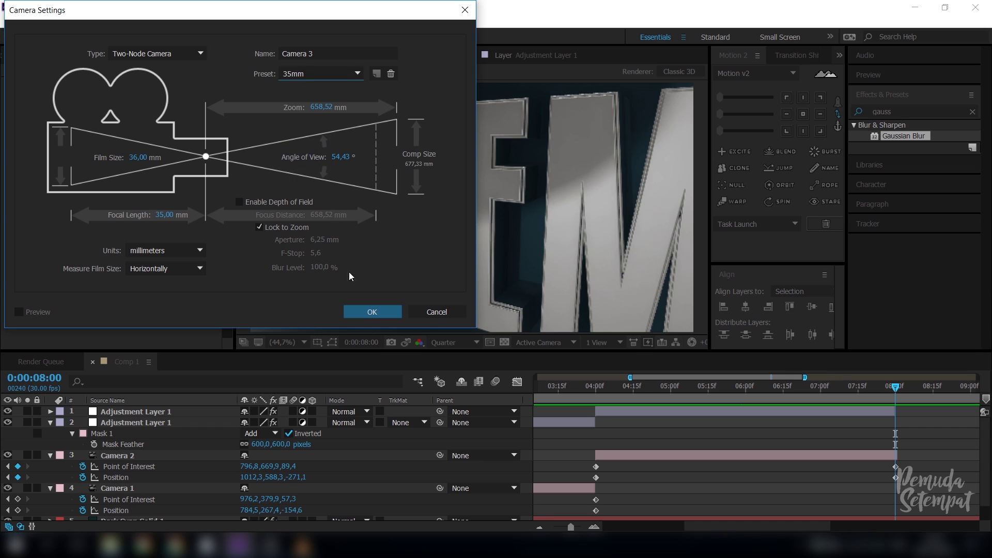
click(360, 312)
Step: Trim Camera 3 to start at 0:00:08:00 and place it directly above Camera 2 in the layer stack
key(alt+bracketleft)
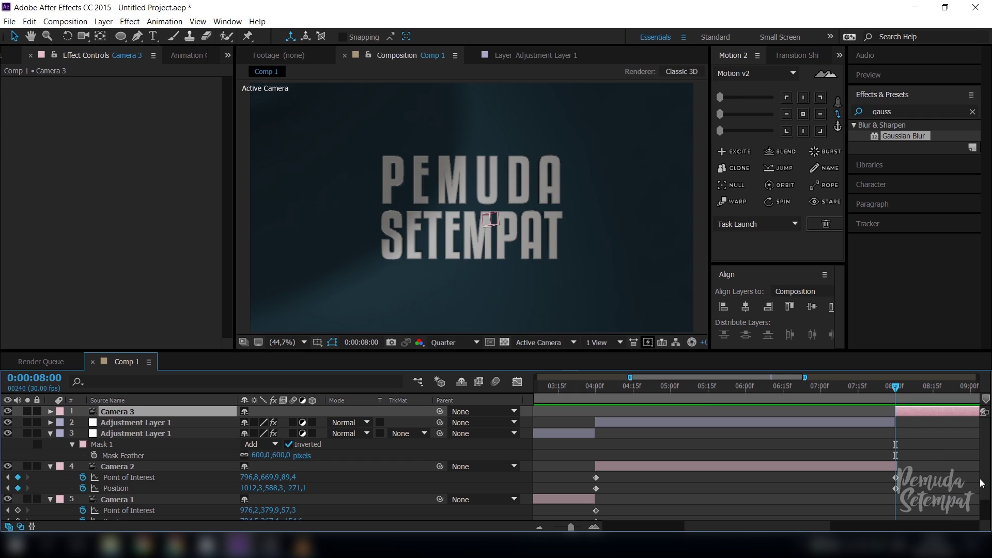
drag(176, 416, 172, 463)
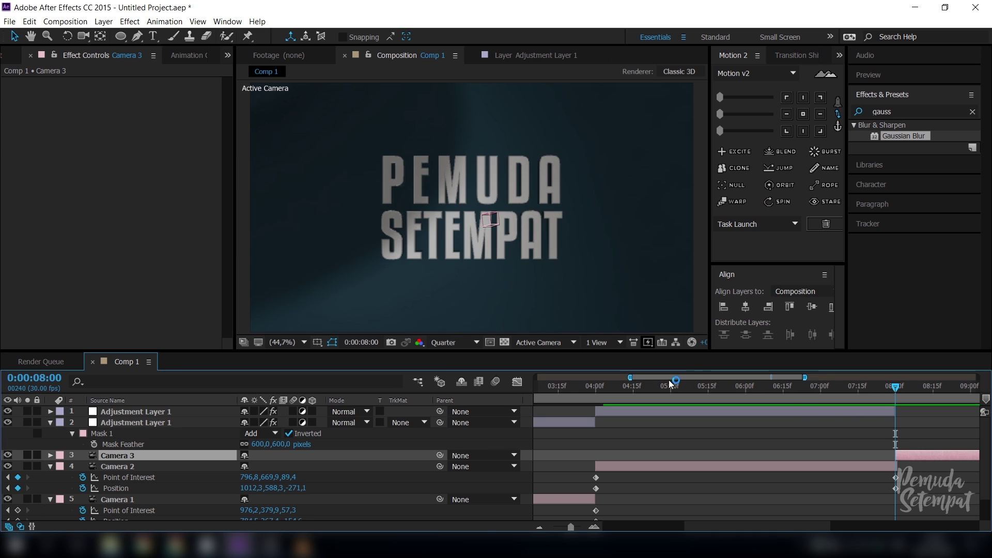
Step: Set Point of Interest and Position keyframes for Camera 3 at 0:00:11:00
drag(670, 383, 781, 386)
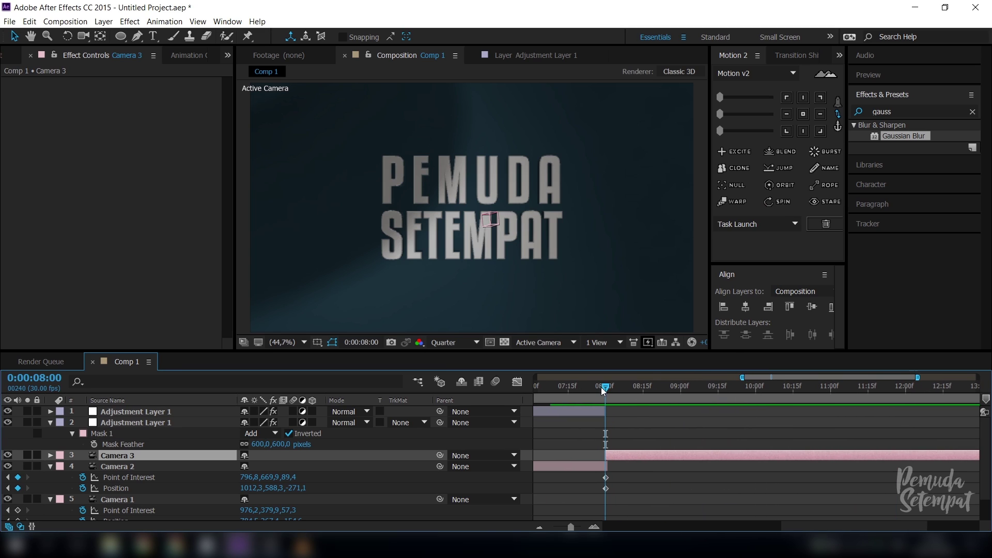
drag(600, 386, 830, 406)
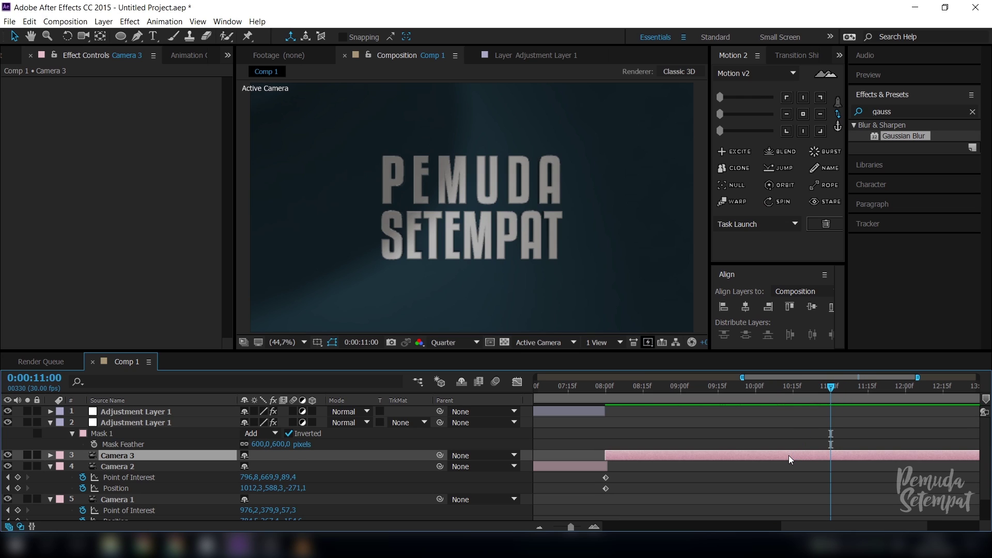
key(p)
click(83, 467)
click(51, 455)
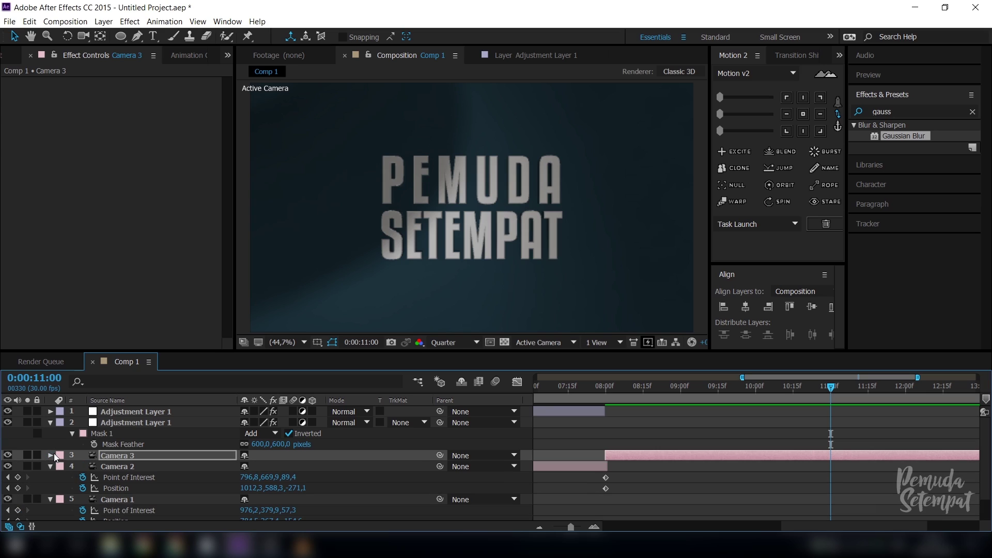
click(51, 456)
scroll(56, 459, down, 1)
click(83, 450)
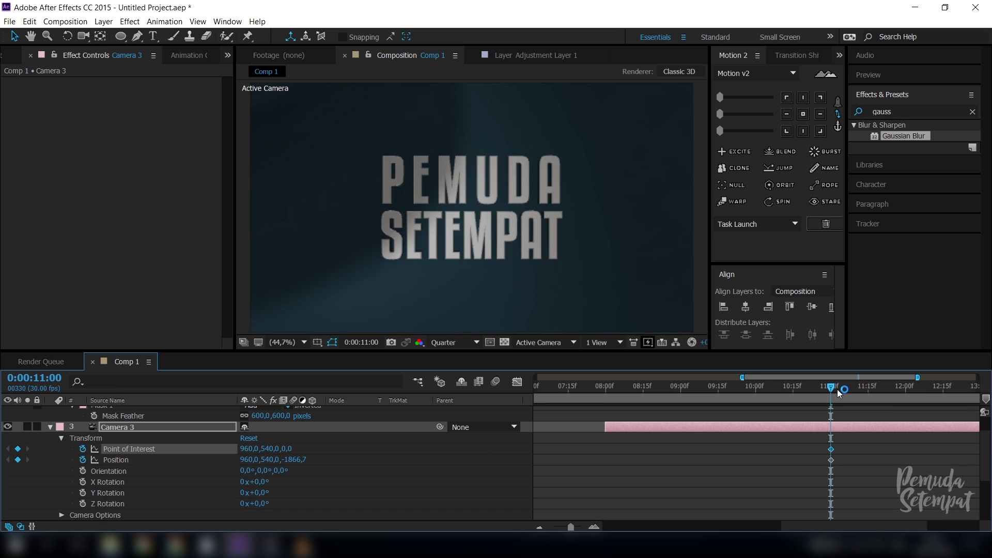
Step: At 0:00:08:00, orbit Camera 3 above the text and move it closer, with Position about 1010, 40, -1284
drag(827, 391, 606, 412)
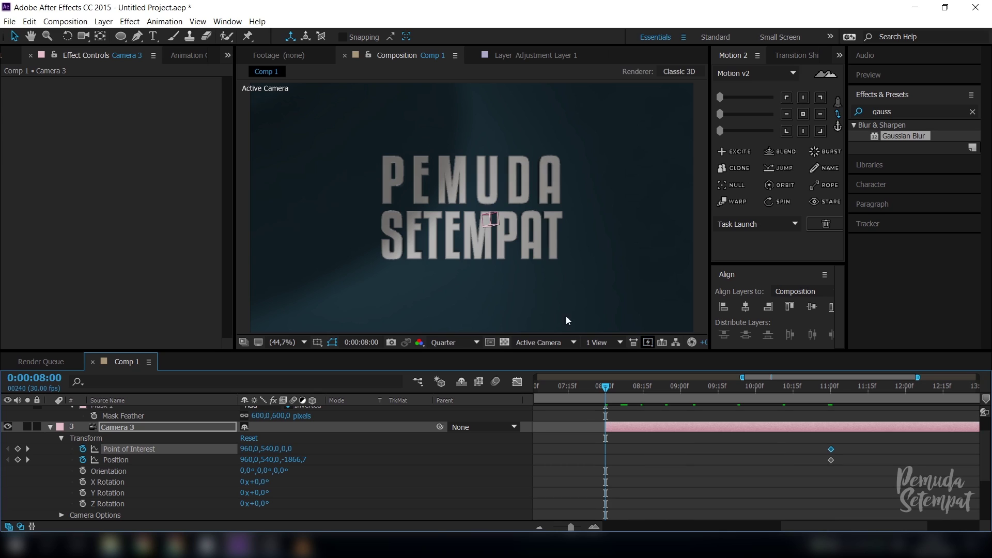
click(83, 37)
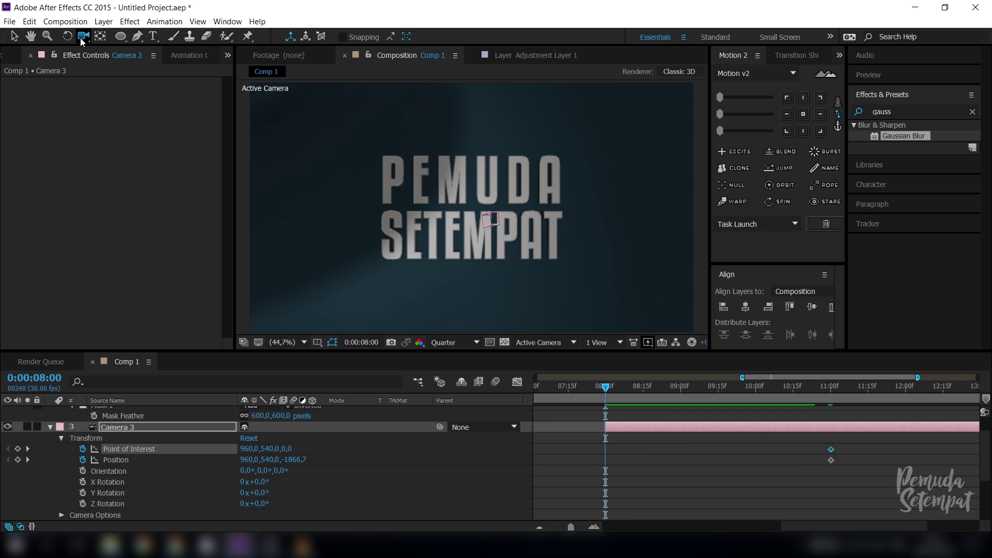
click(476, 213)
mouse_move(477, 213)
mouse_down()
mouse_move(474, 174)
mouse_move(472, 202)
mouse_up()
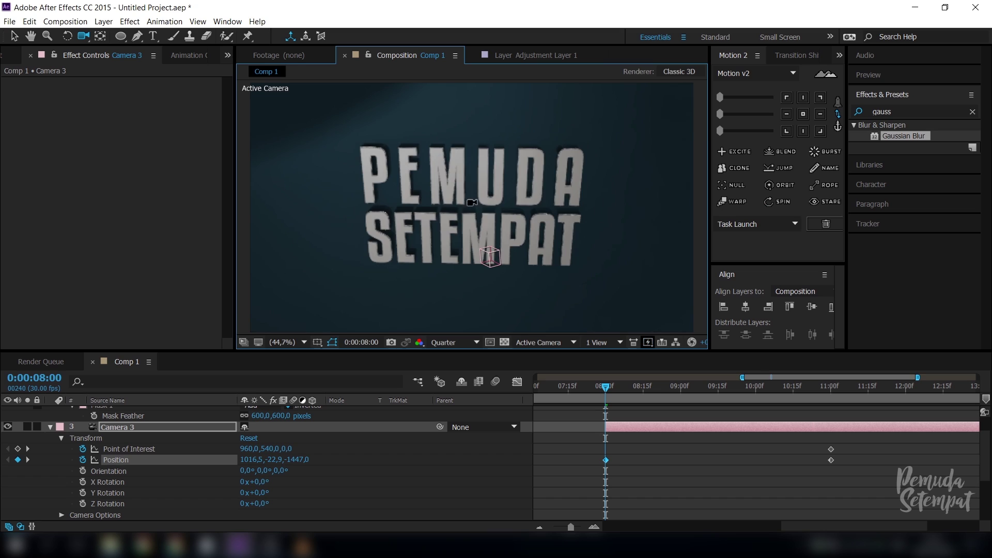
scroll(474, 195, up, 5)
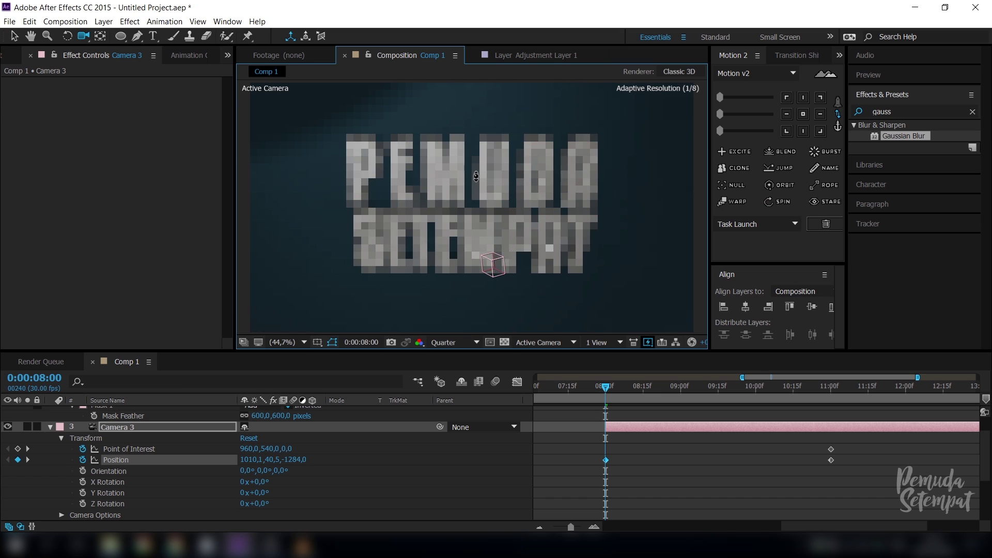
Step: Preview the Camera 3 pull-back from 0:00:08:00 to 0:00:11:00
drag(608, 389, 830, 401)
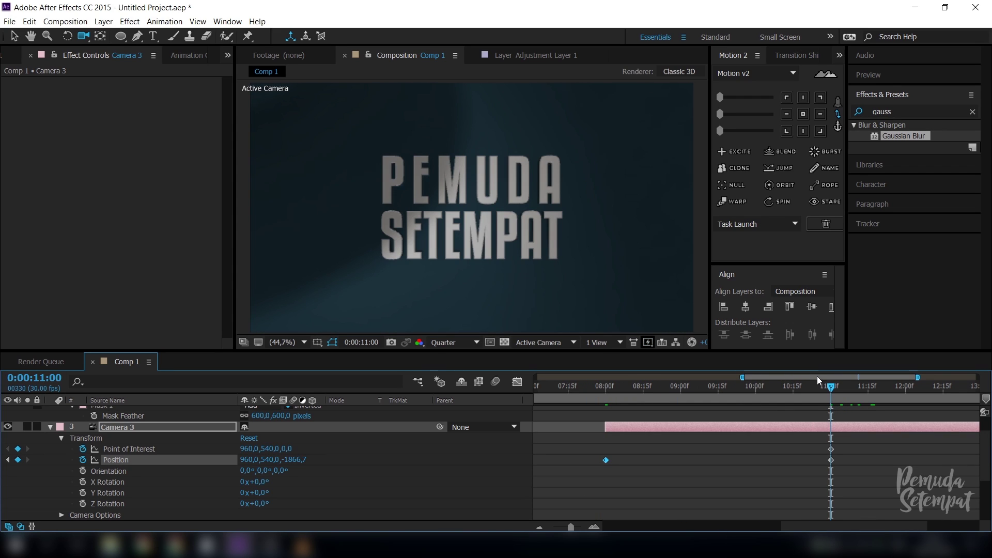
key(space)
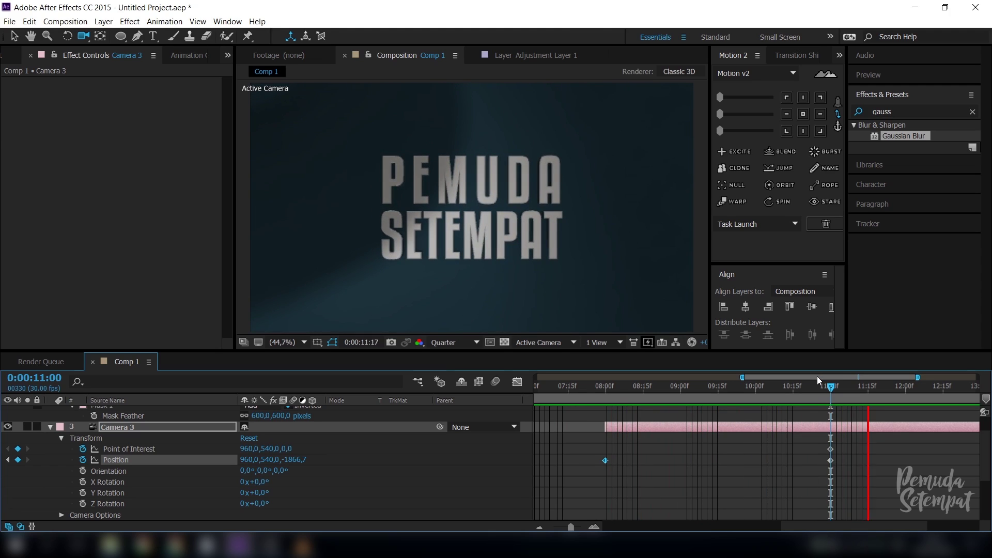
click(787, 386)
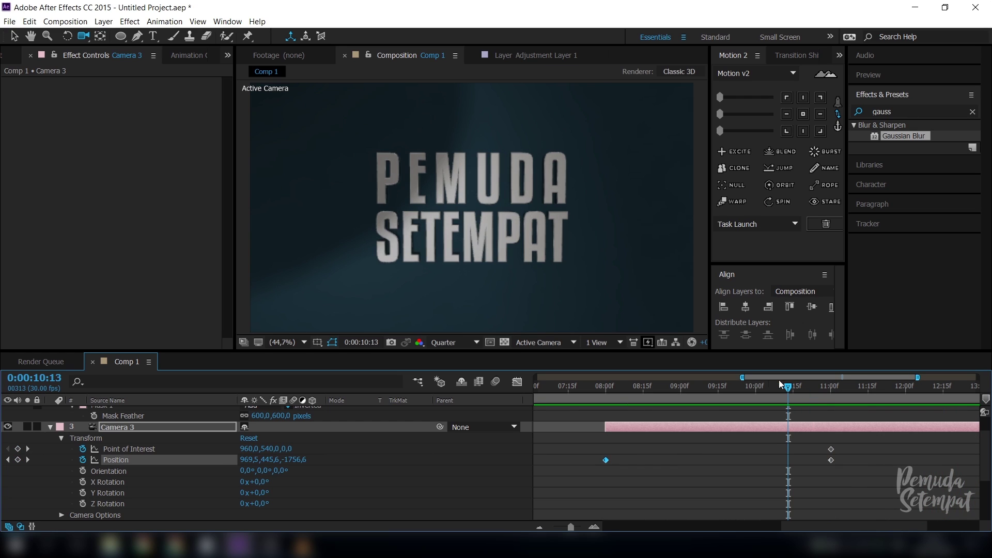
Step: Show the timeline from its start, collapse Camera 3 and the first shot's adjustment layer, and review the earlier shots
drag(748, 379, 537, 379)
scroll(745, 468, up, 2)
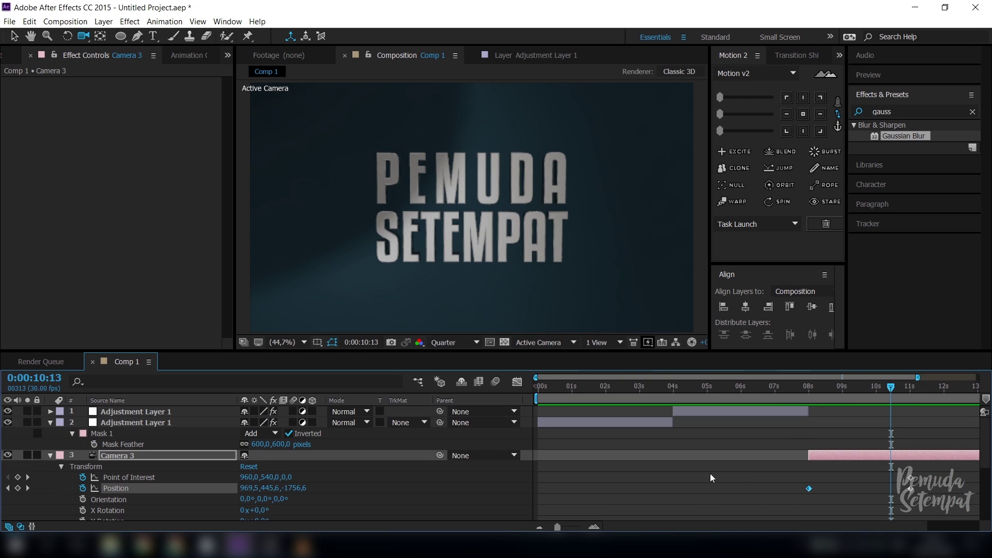
click(50, 456)
click(51, 423)
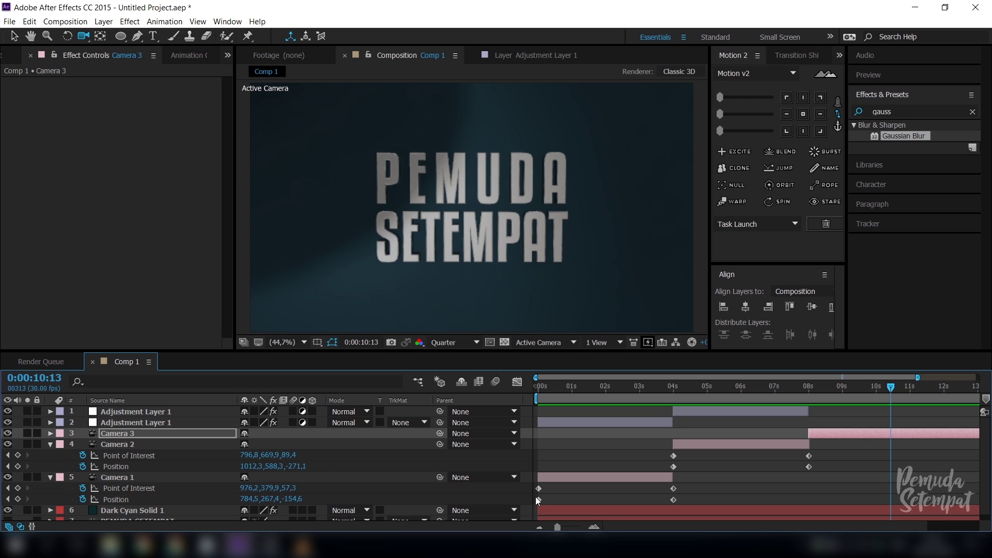
click(721, 411)
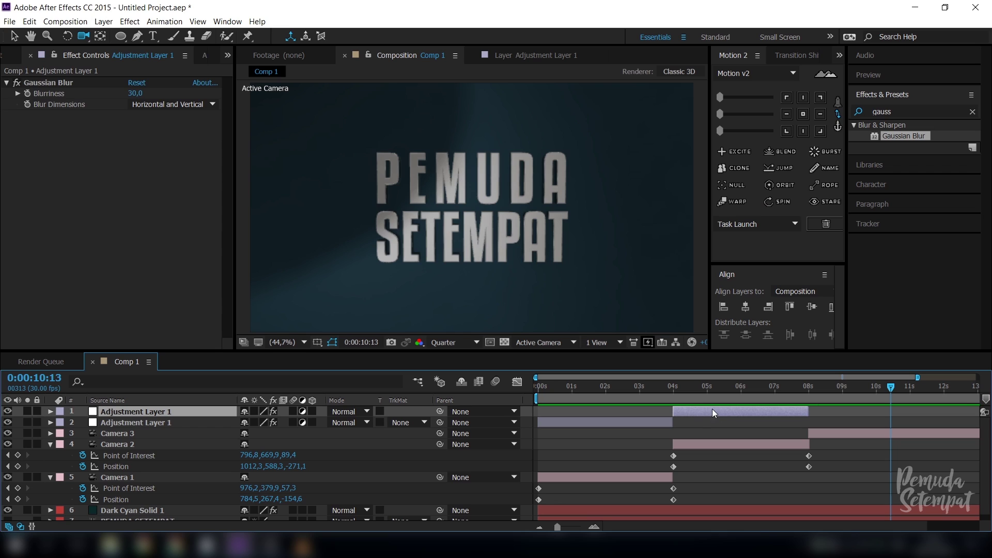
drag(726, 391, 634, 448)
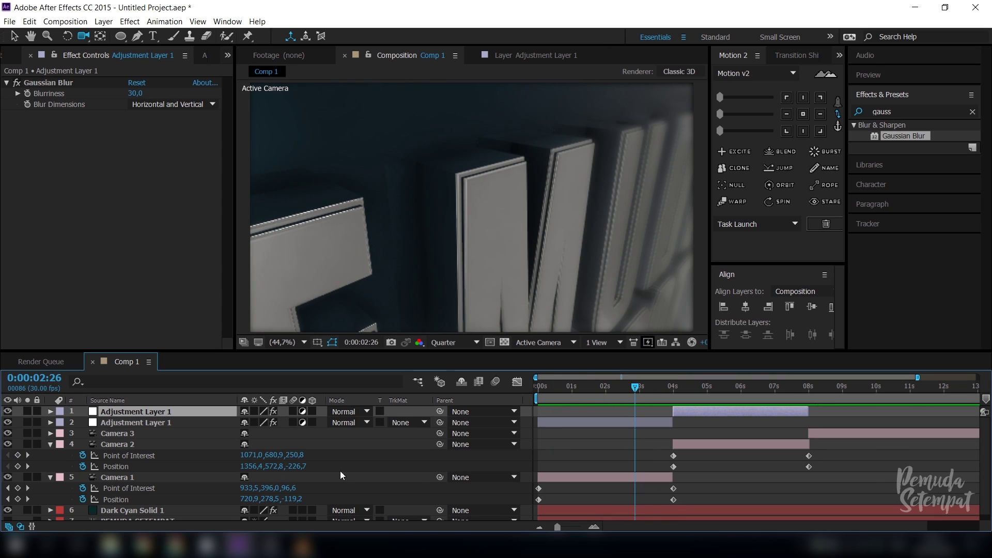
Step: Start keyframing Element's Y Rotation Environment on Dark Cyan Solid 1 at 0:00:00:00, within the Physical Environment render settings
scroll(219, 476, down, 1)
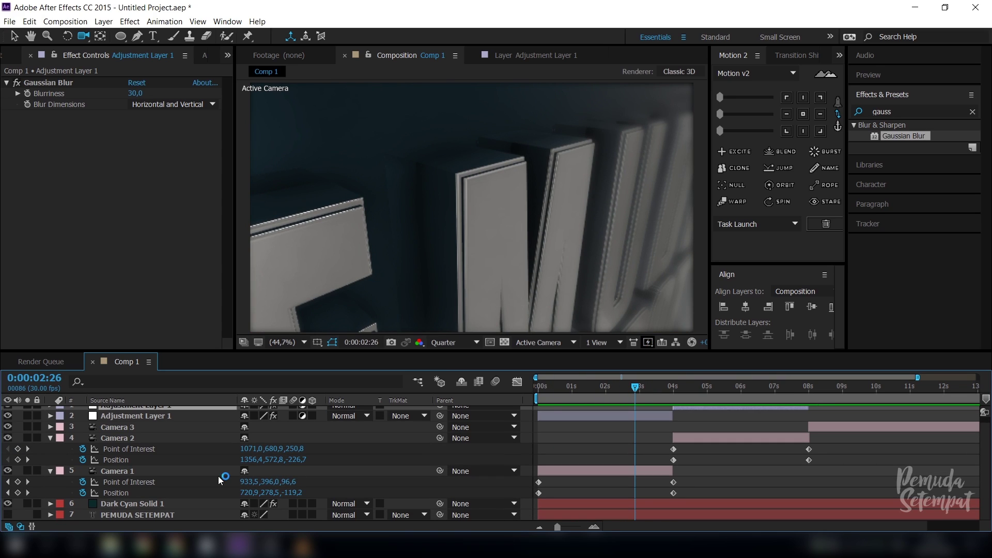
click(136, 503)
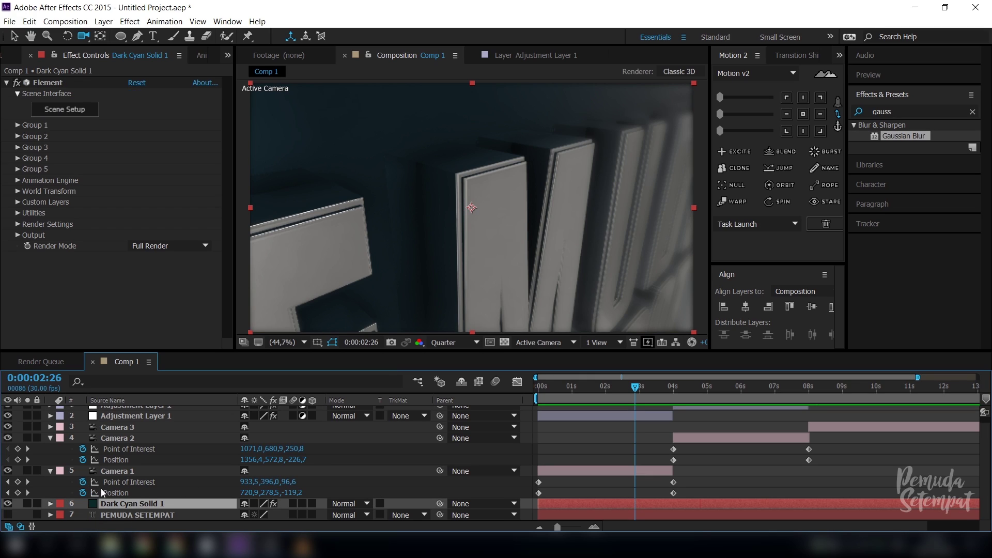
click(17, 225)
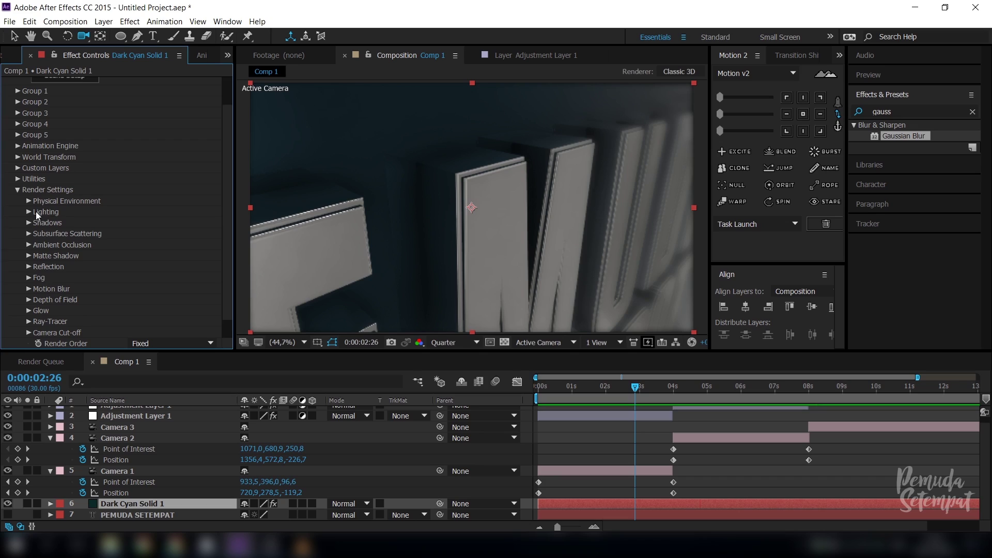
click(29, 202)
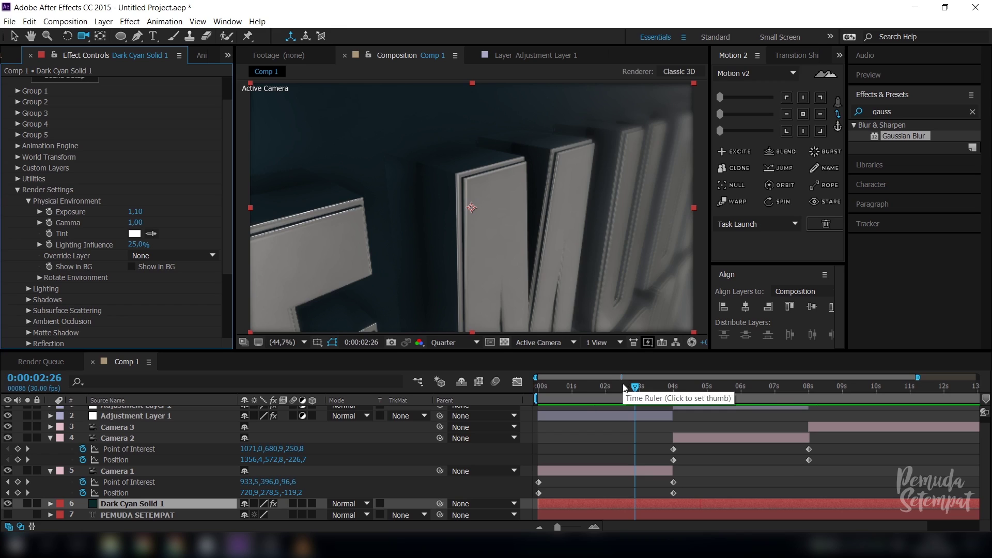
click(552, 386)
key(Home)
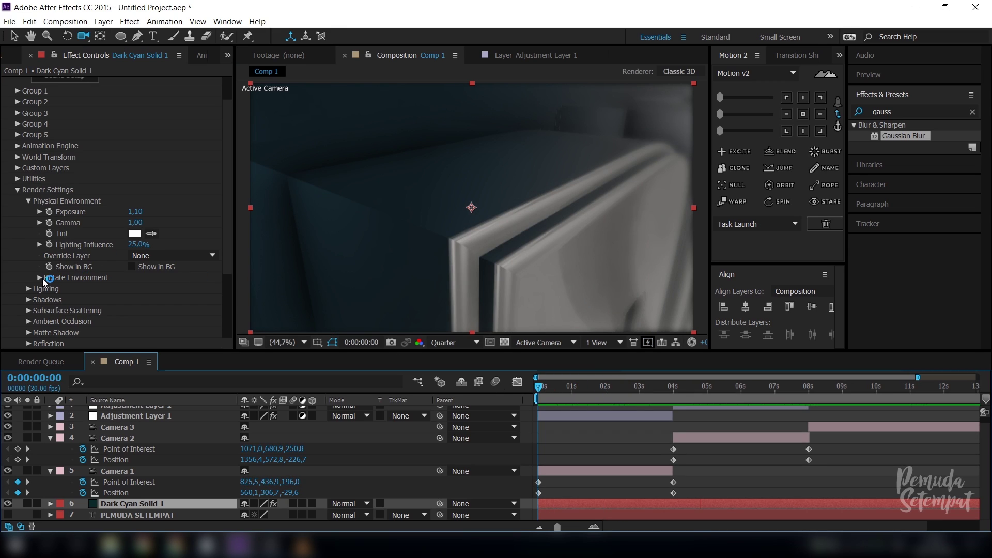
click(41, 278)
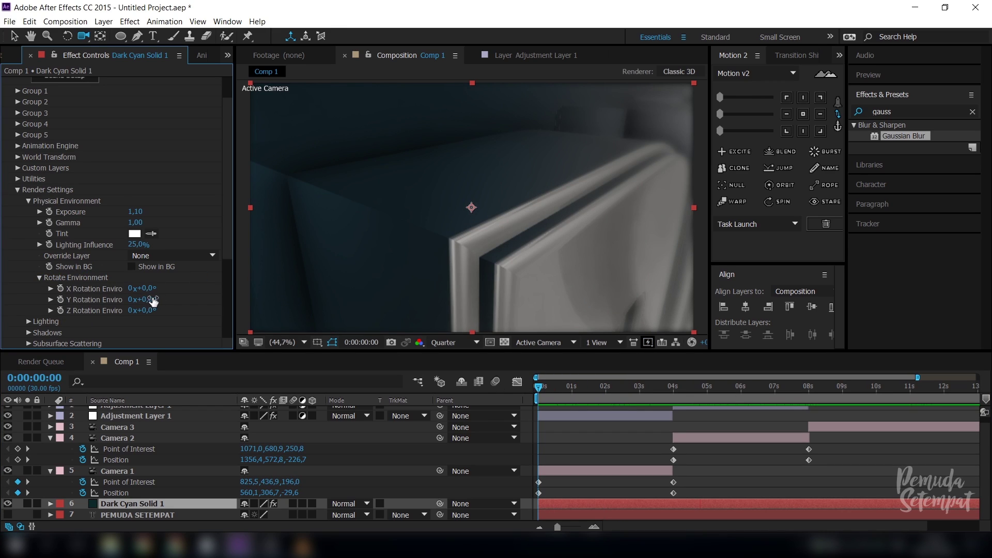
click(58, 301)
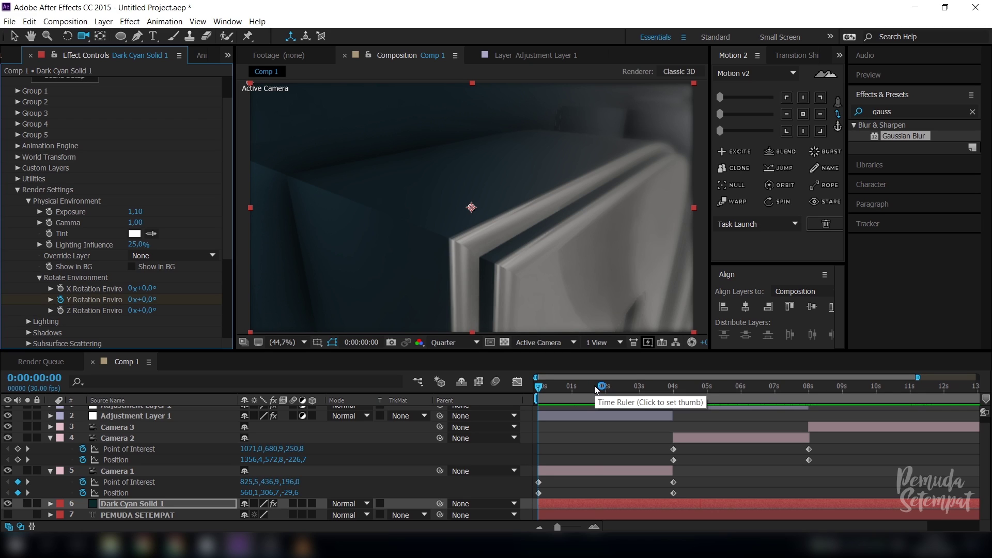
Step: Set Element's Y Rotation Environment to 297° at 0:00:08:00 and preview the moving reflections
click(685, 388)
drag(705, 392, 808, 405)
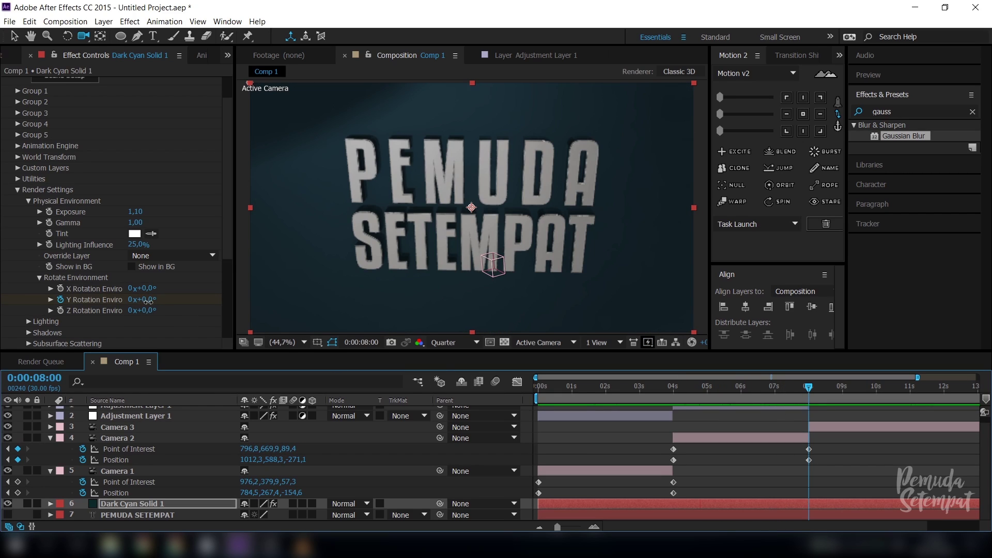
drag(148, 300, 347, 301)
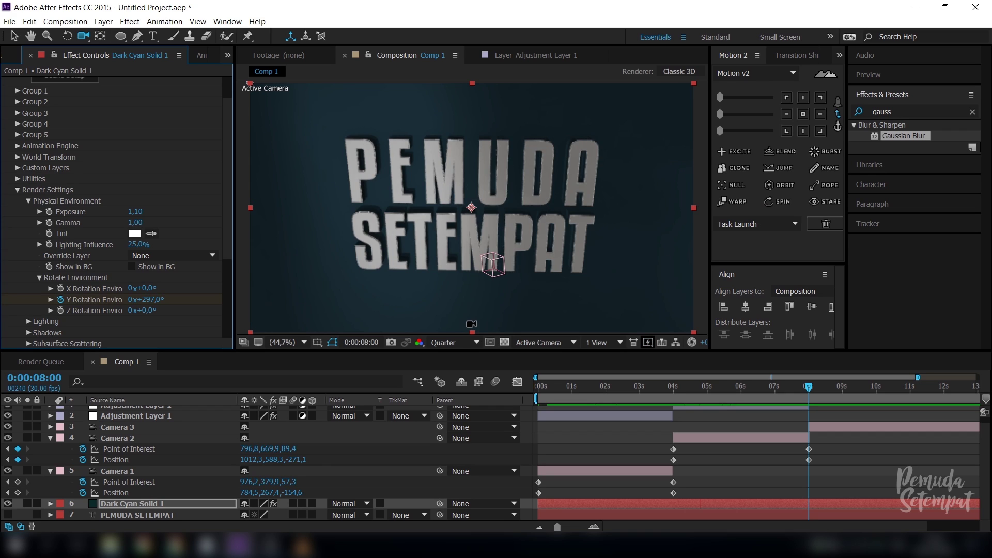
key(space)
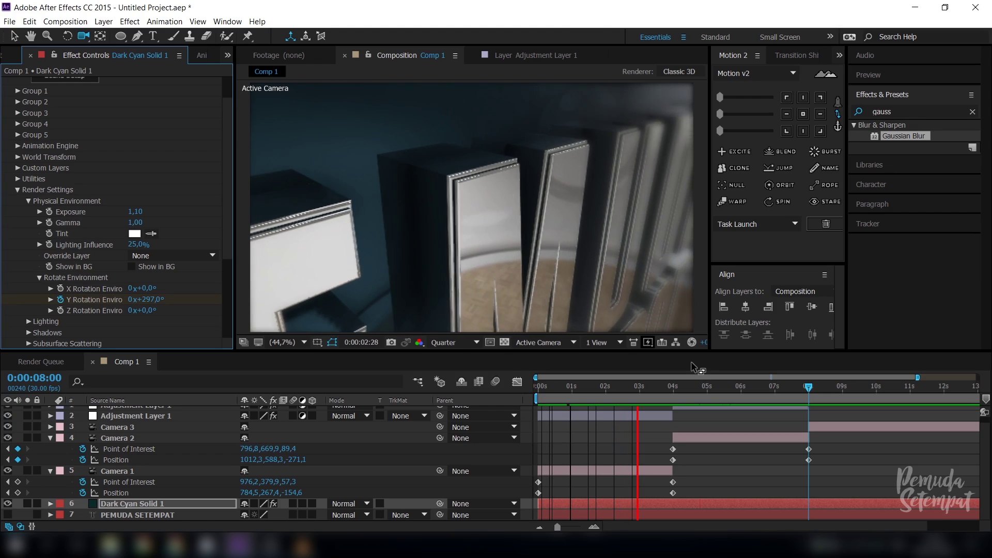
click(753, 398)
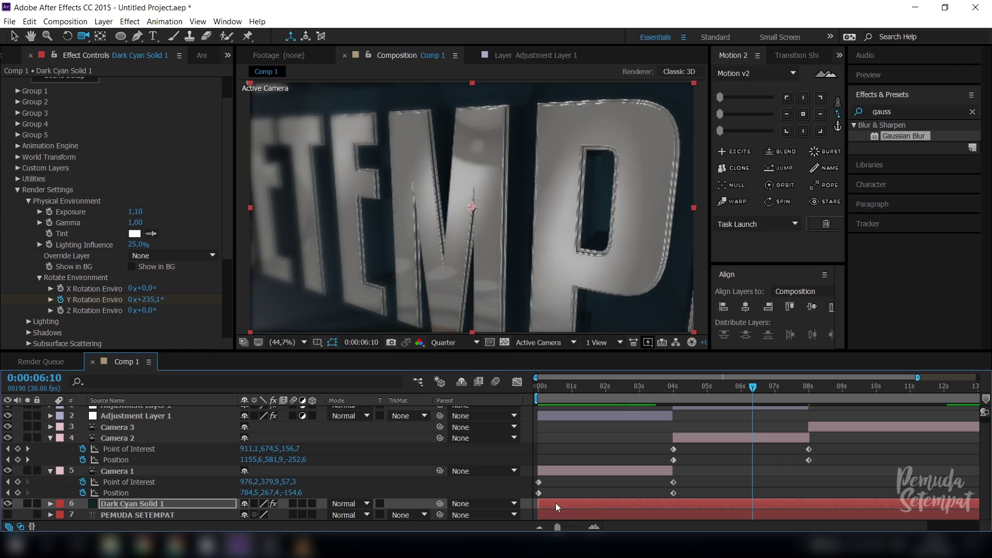
Step: Reveal the keyframes of Dark Cyan Solid 1 and delete both Y Rotation Environment keyframes with the playhead at 0:00:00:00
key(u)
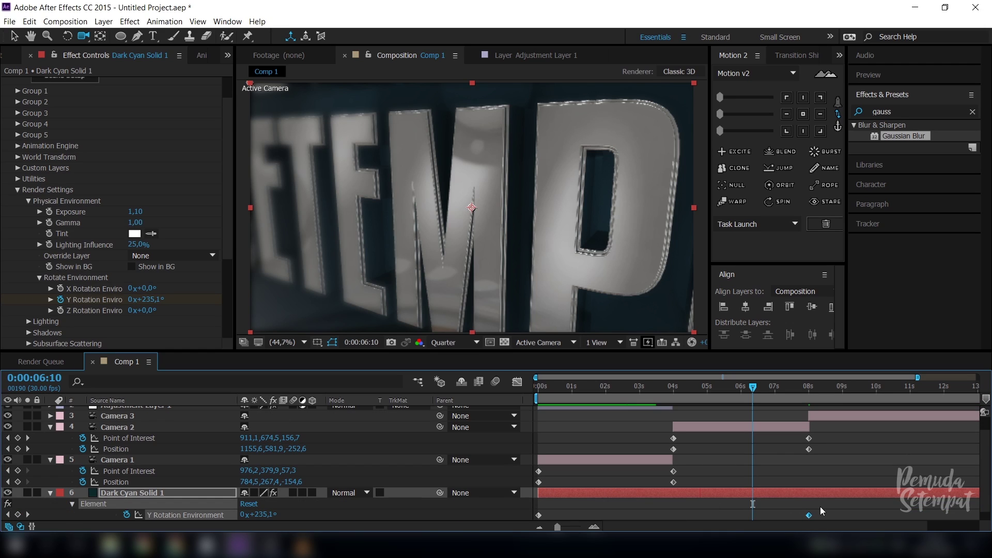
drag(825, 511, 517, 522)
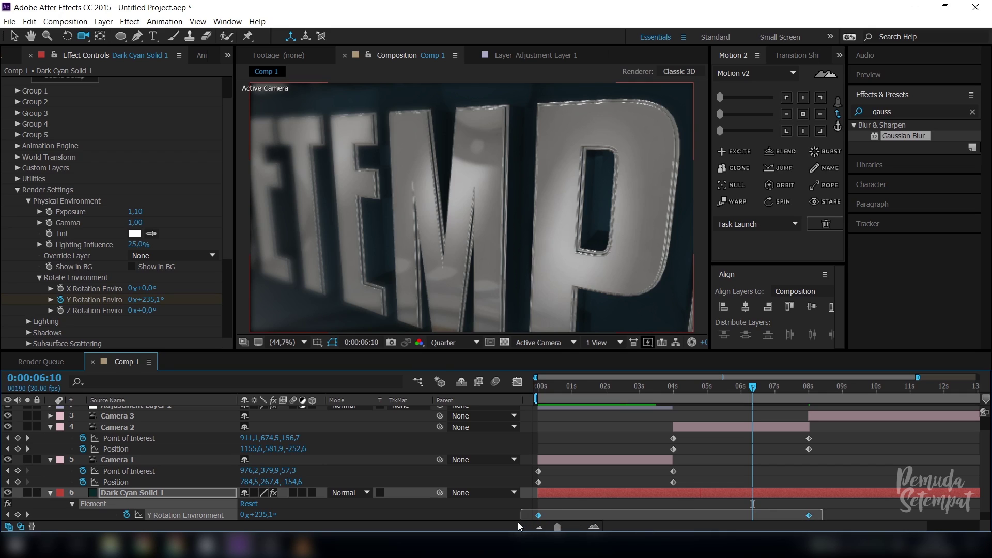
key(Delete)
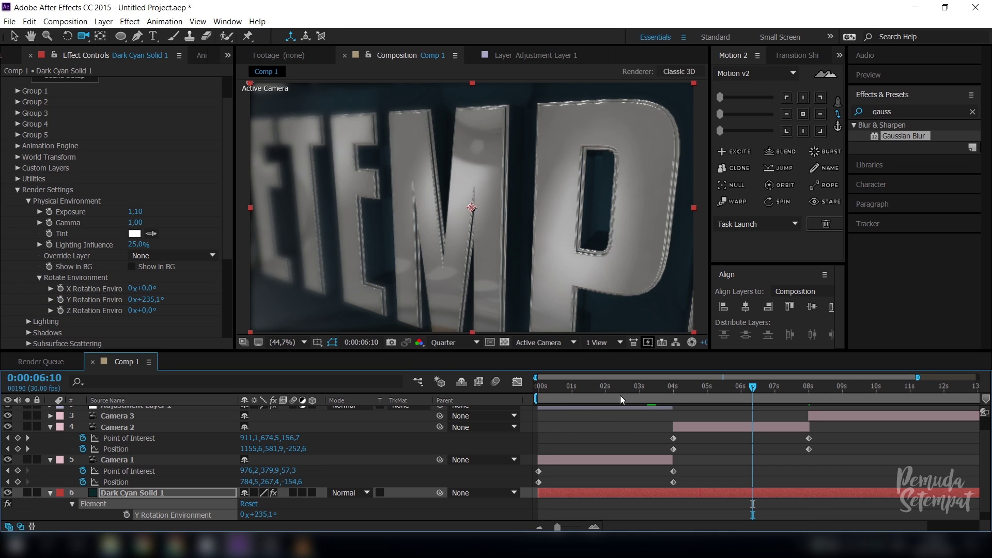
key(ctrl+z)
key(Home)
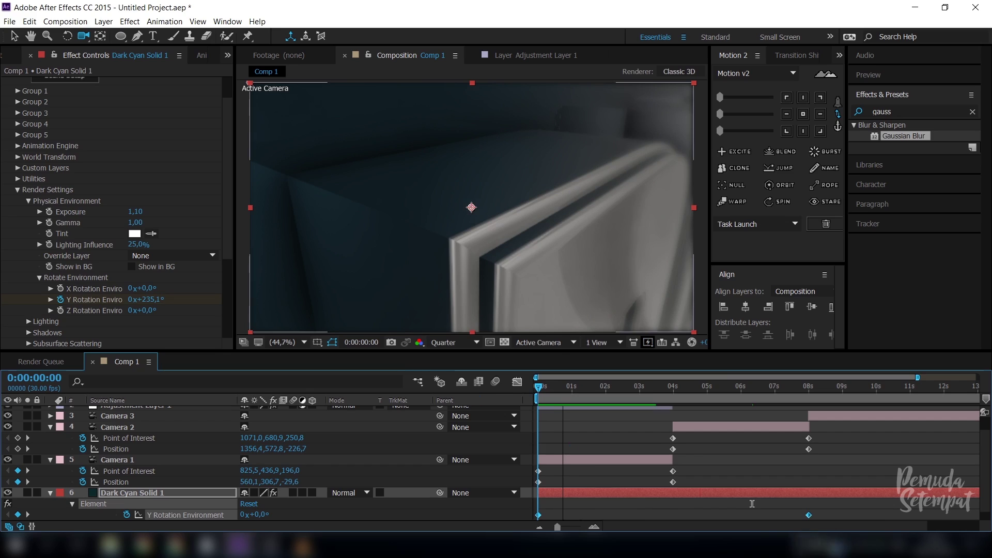
key(Delete)
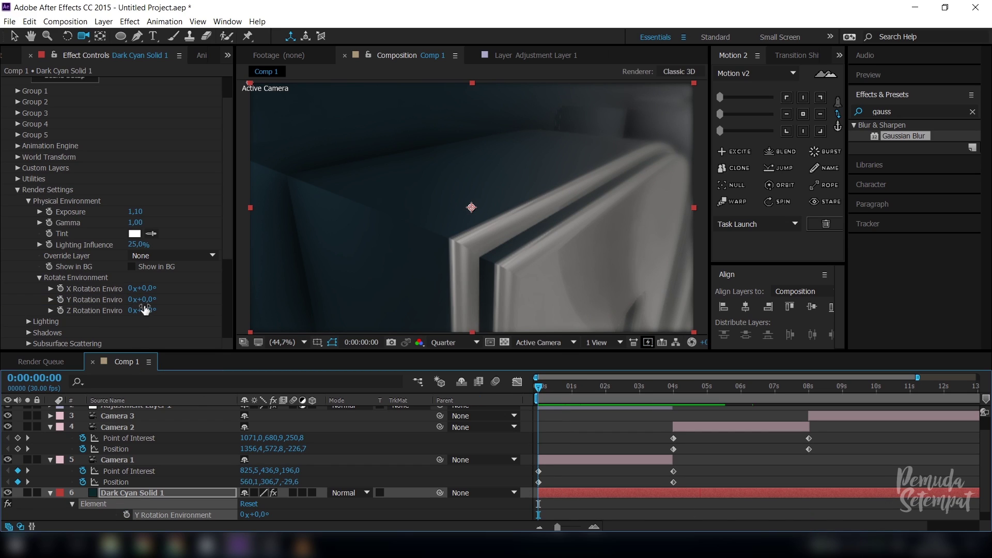
Step: Try rotating Element's environment around the X, Y and Z axes, undoing each trial
drag(149, 289, 227, 290)
key(ctrl+z)
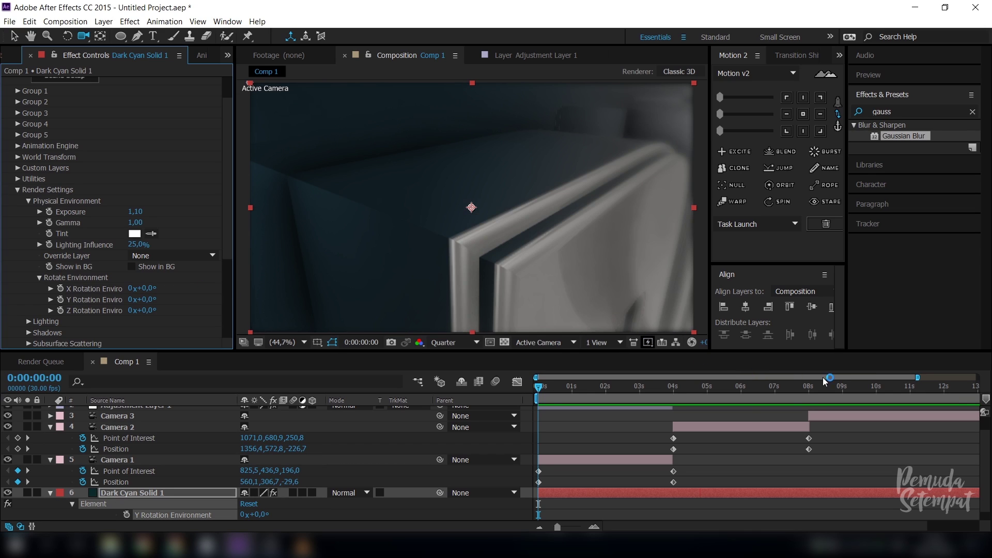
click(881, 385)
drag(153, 304, 258, 298)
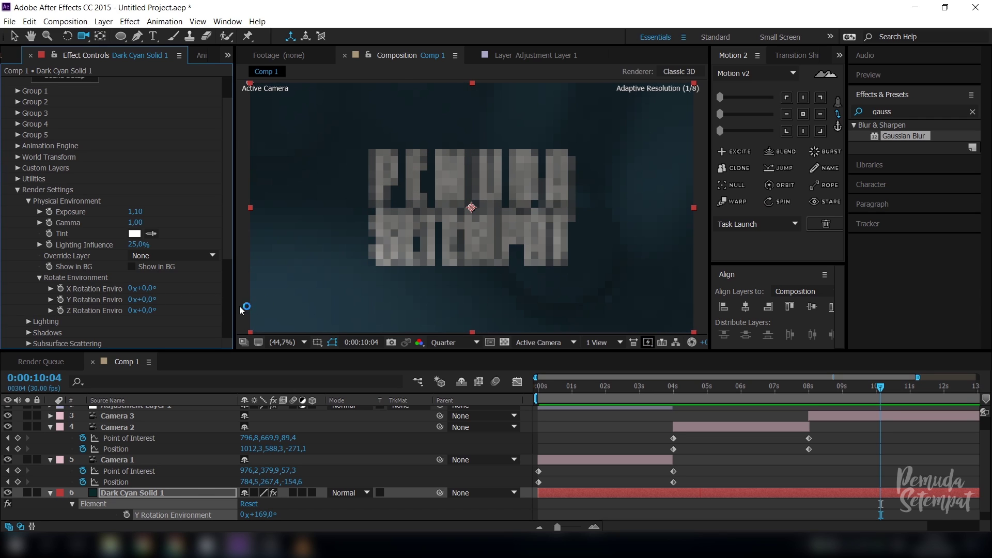
key(ctrl+z)
drag(151, 290, 205, 322)
key(ctrl+z)
key(ctrl+z)
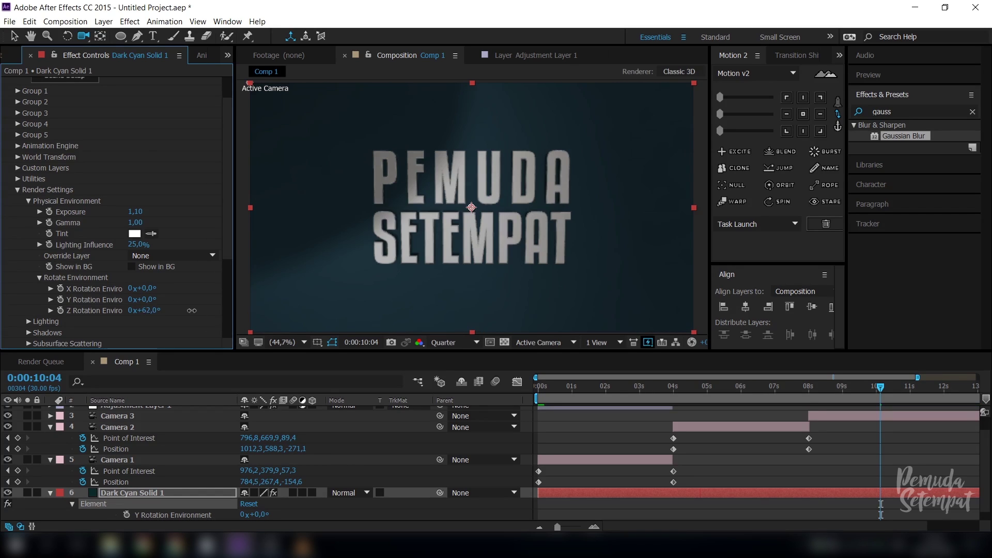
drag(145, 310, 177, 351)
key(ctrl+z)
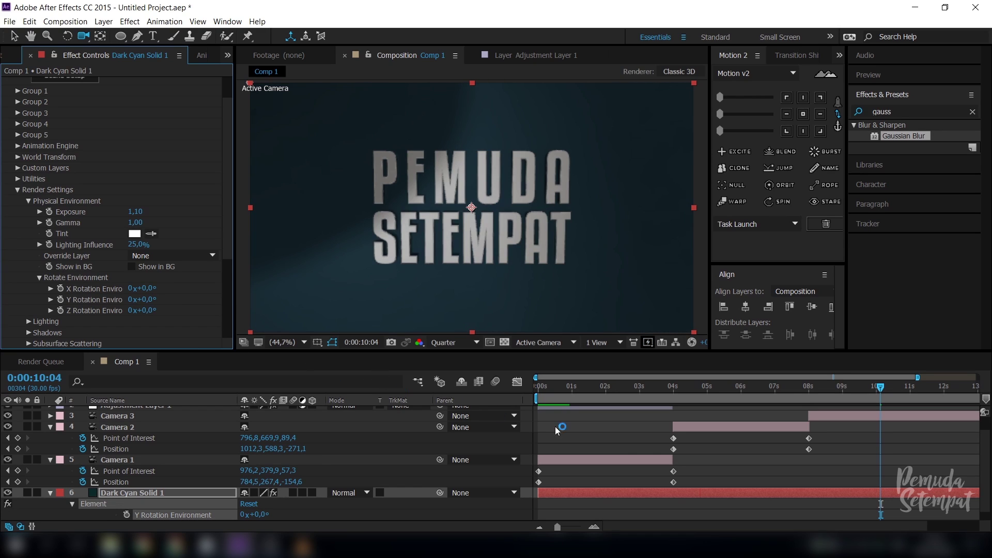
Step: Keyframe Y Rotation Environment at 0° at 0:00:00:00 and at 45° at 0:00:08:00
drag(671, 389, 424, 403)
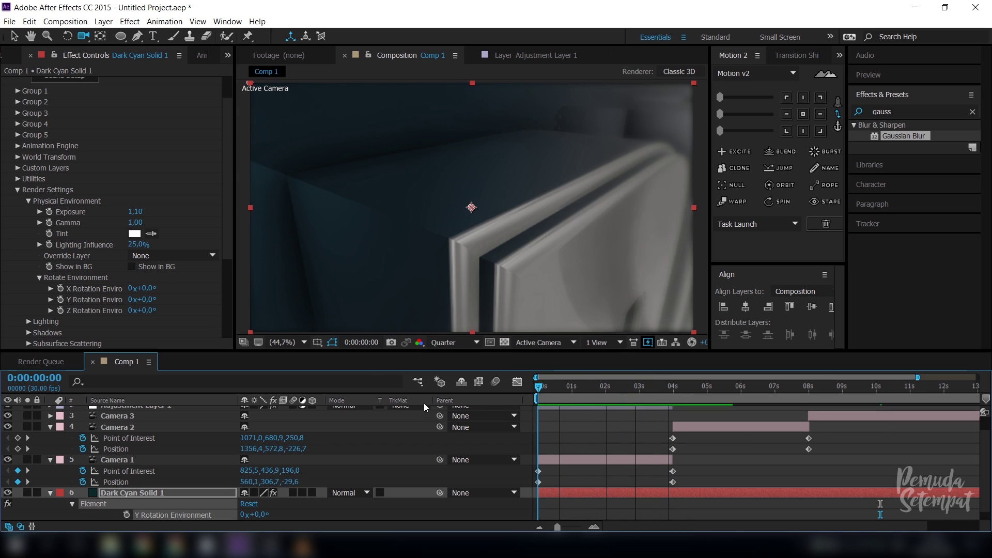
click(61, 299)
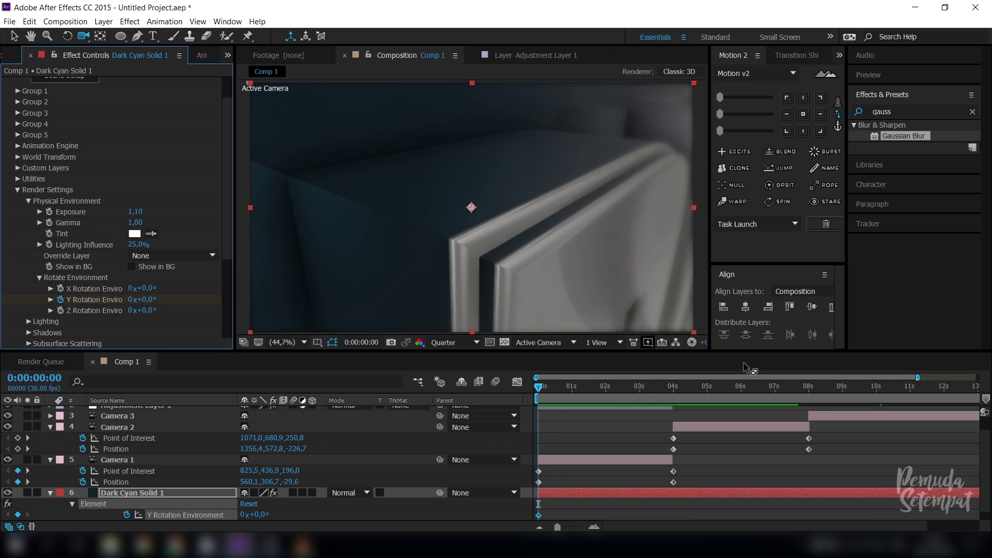
drag(773, 383, 808, 387)
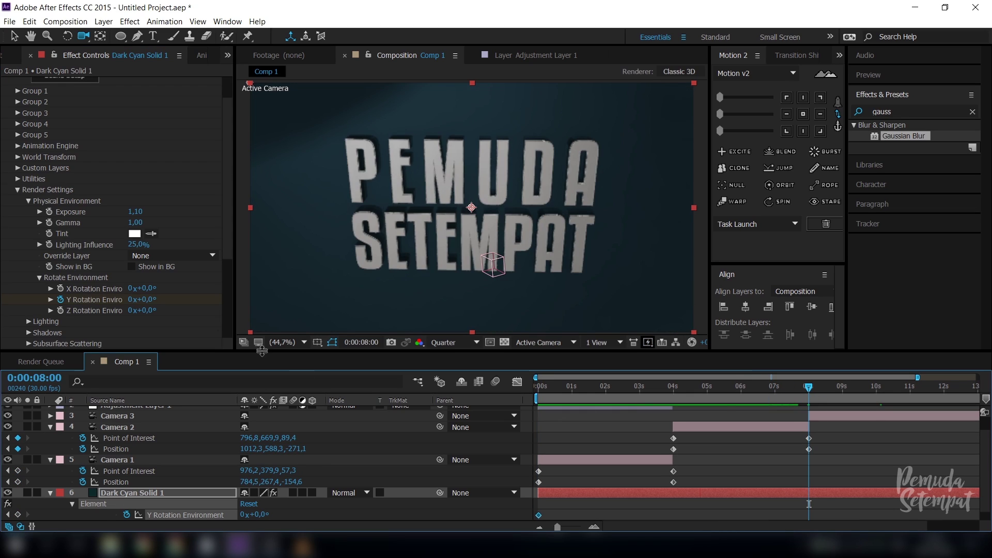
drag(147, 300, 150, 300)
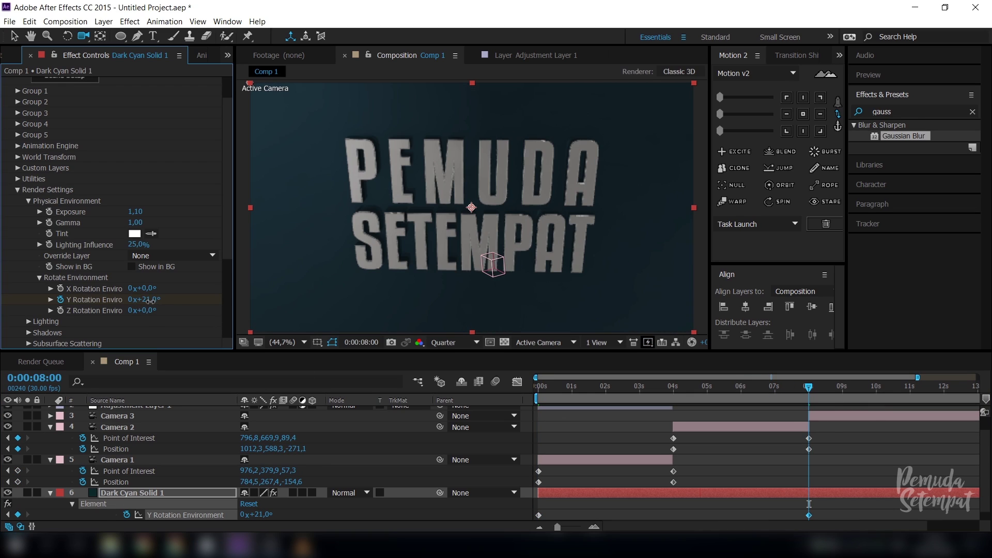
click(150, 300)
text(45)
key(Return)
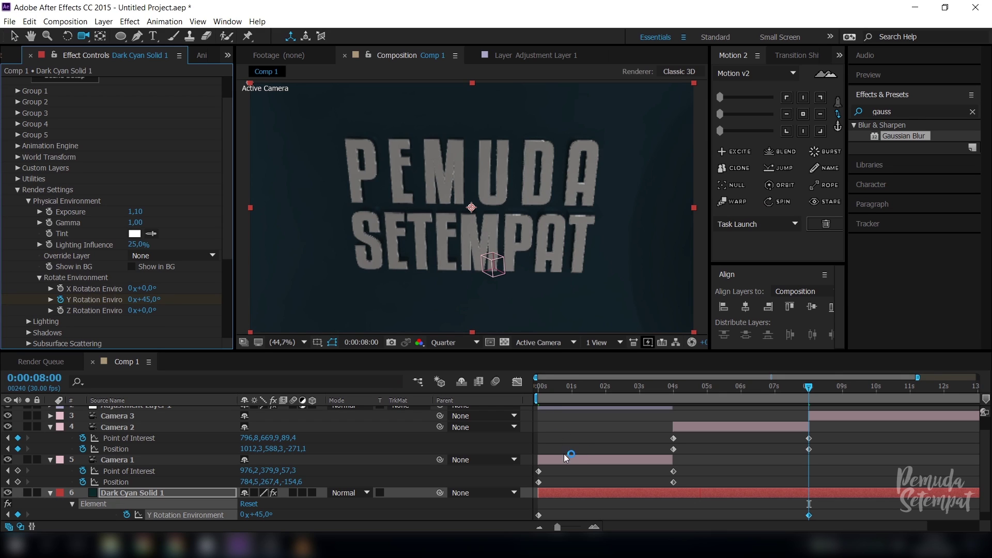
Step: Check the reflections along the timeline and set the Y Rotation Environment keyframe at 0:00:00:00 to 45°
drag(565, 384, 682, 405)
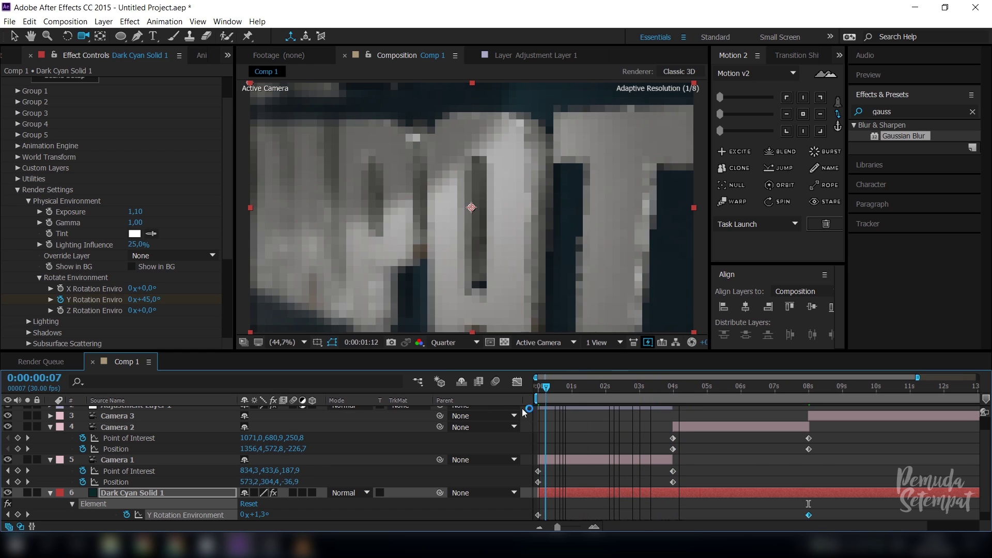
key(Home)
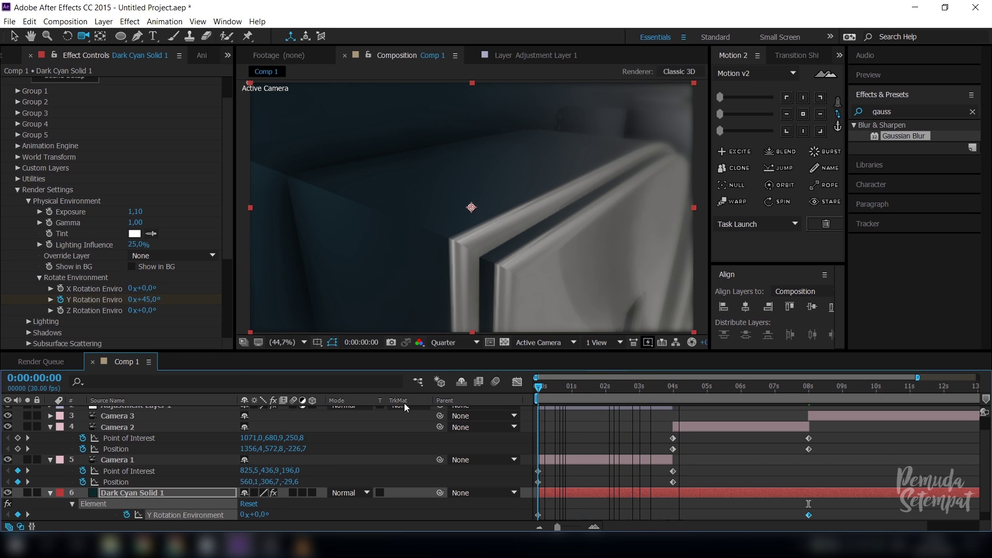
drag(155, 303, 176, 302)
click(886, 386)
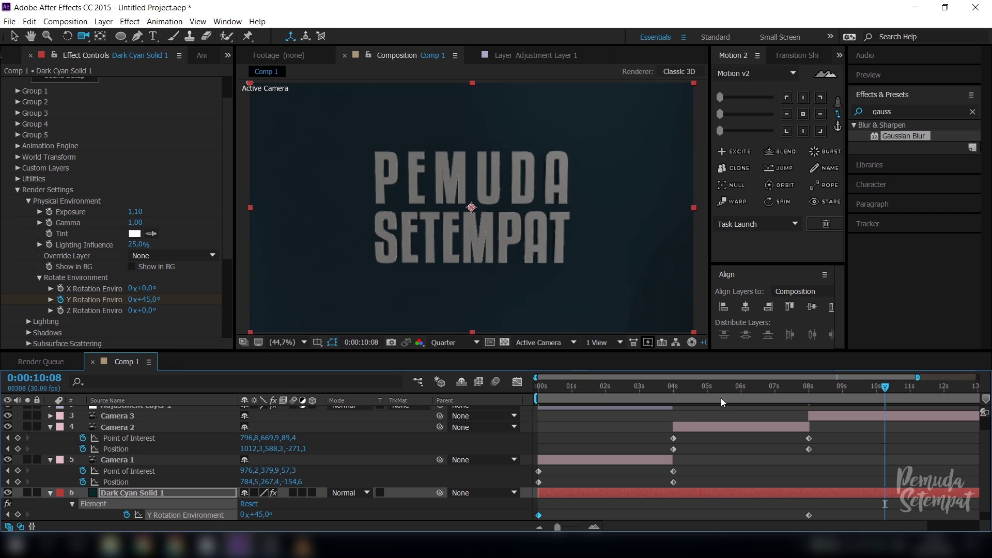
drag(571, 387, 459, 397)
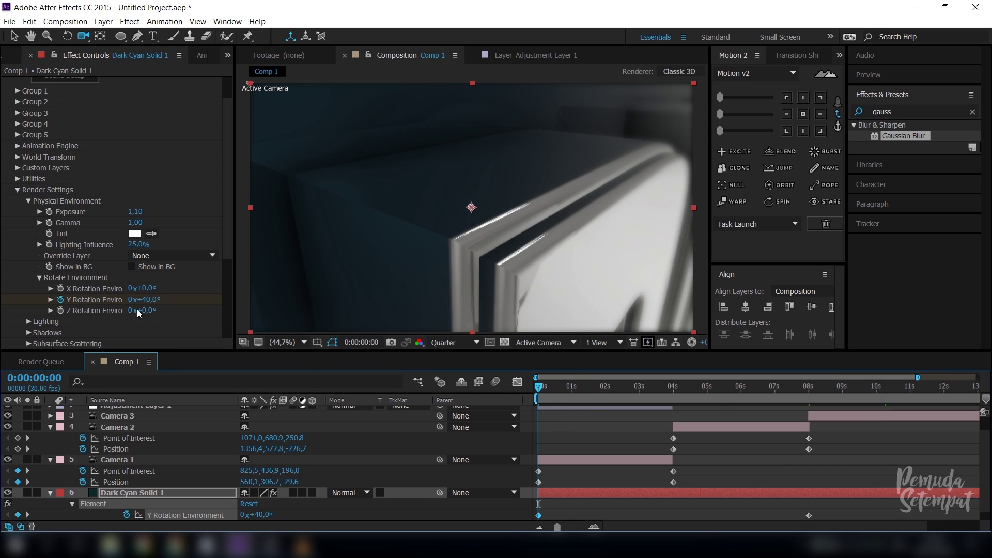
click(147, 300)
key(Return)
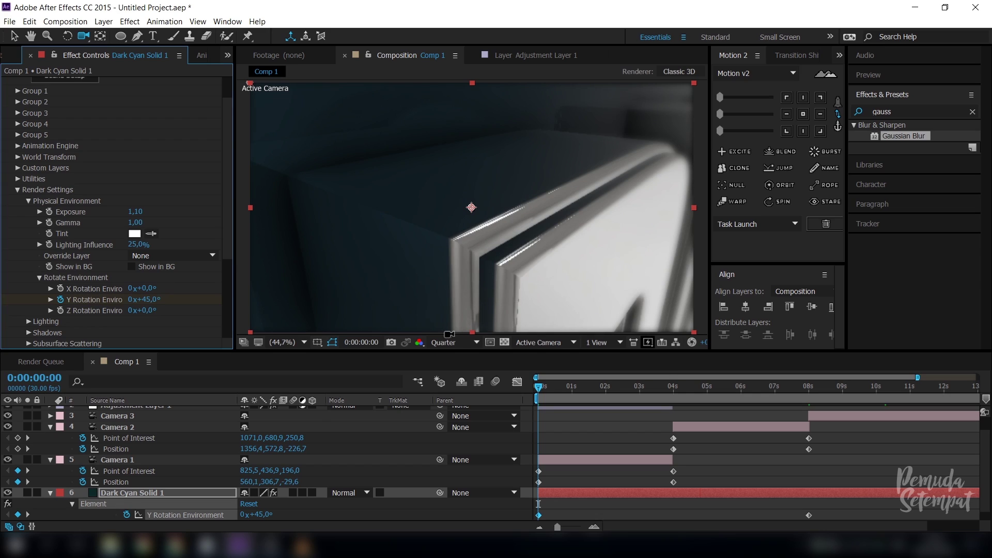
Step: Set the Y Rotation Environment keyframe at 0:00:08:00 to 100°, after trying 90°, 60° and 120°
click(815, 391)
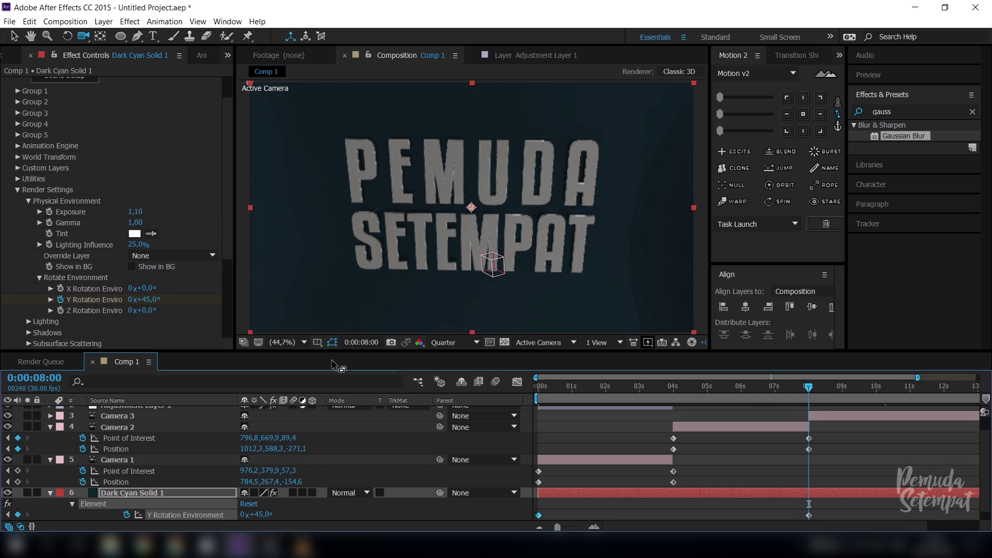
click(147, 300)
text(90)
key(Return)
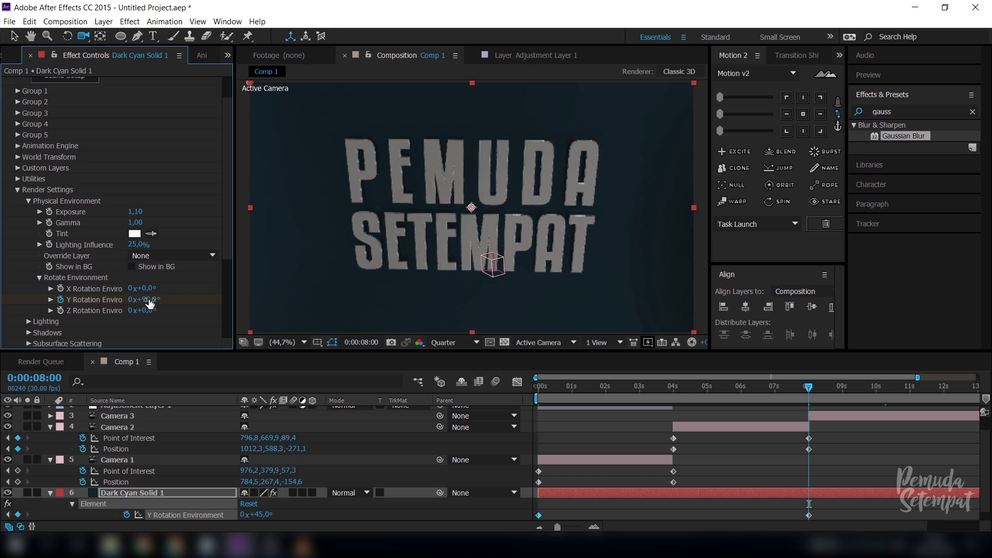
click(150, 300)
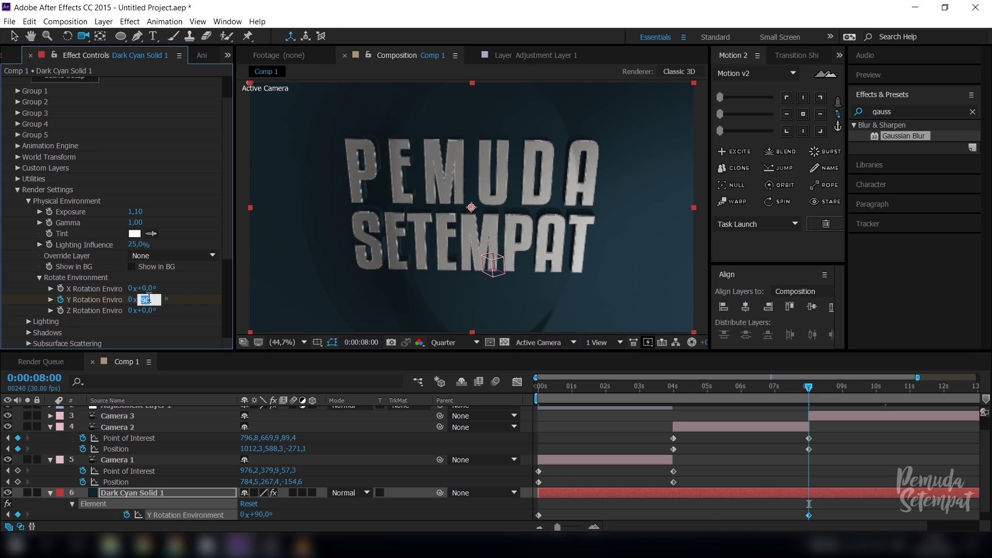
key(Return)
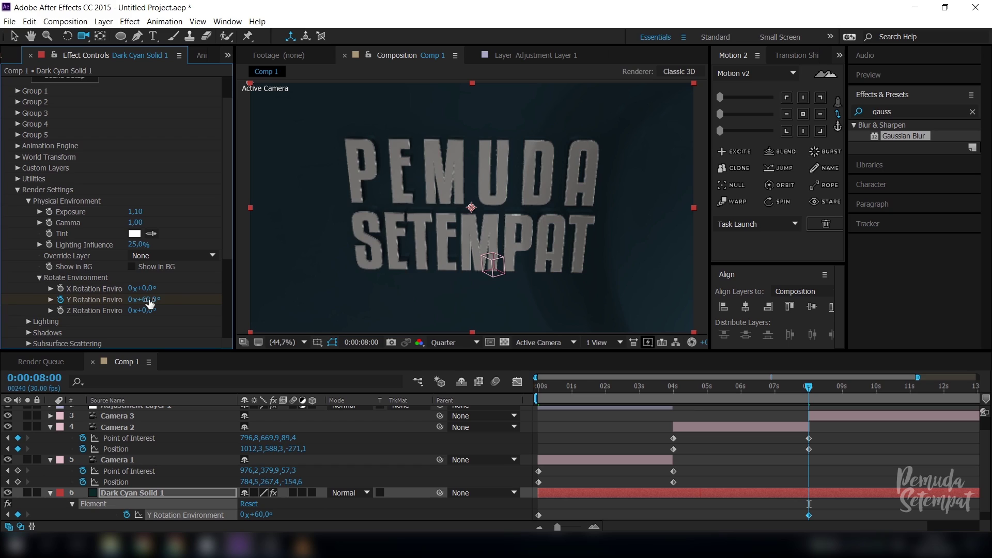
click(148, 300)
key(Return)
click(149, 300)
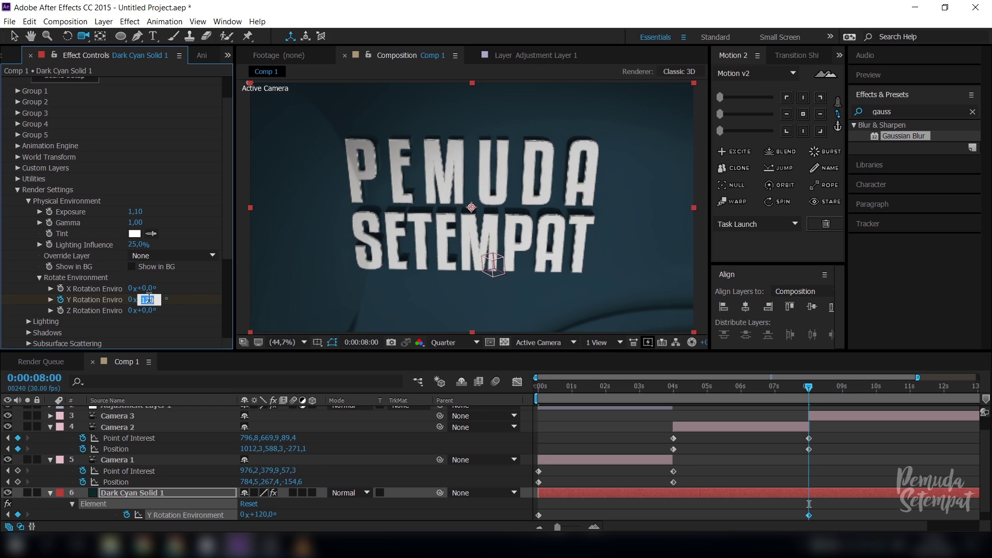
text(100)
key(Return)
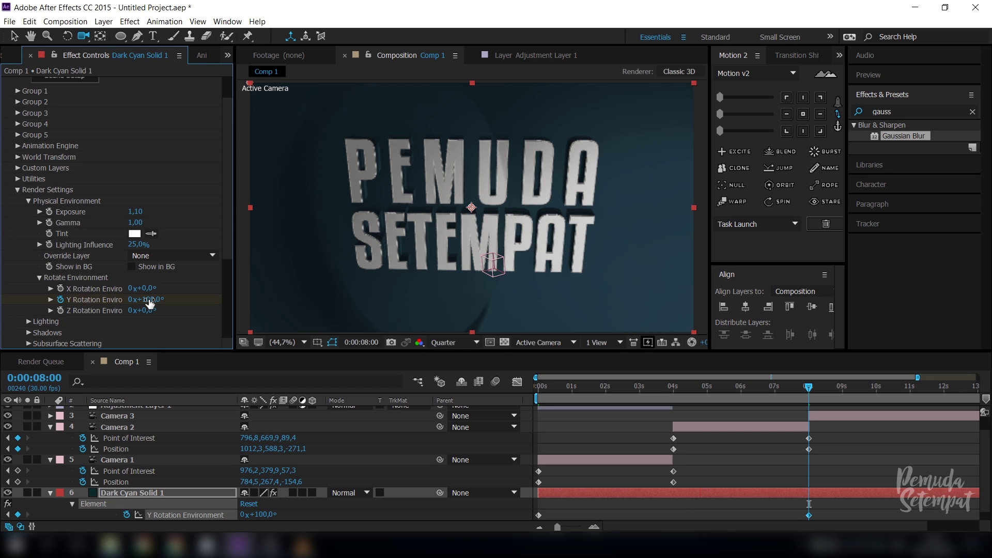
Step: Preview the whole animation with the rotating environment and return the playhead to 0:00:08:00
key(space)
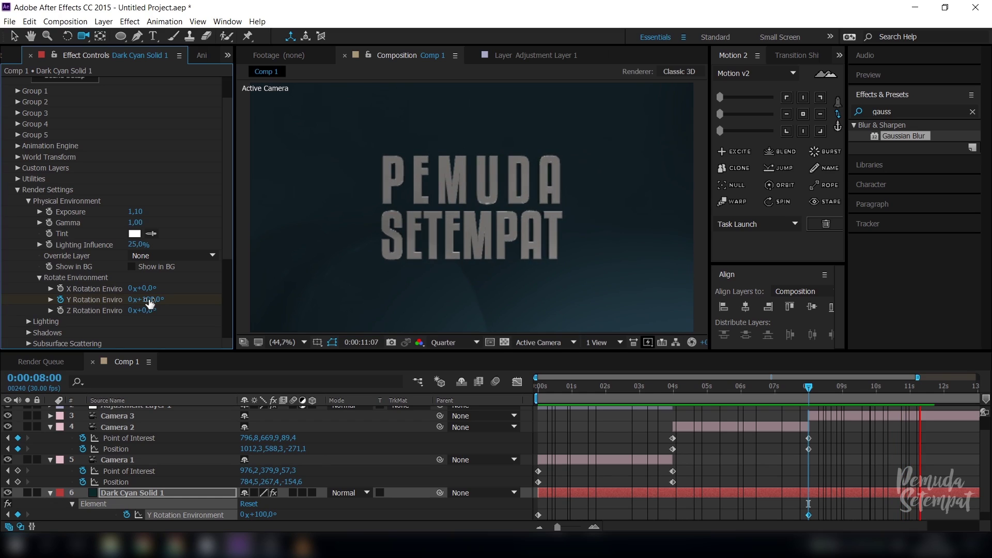
click(841, 387)
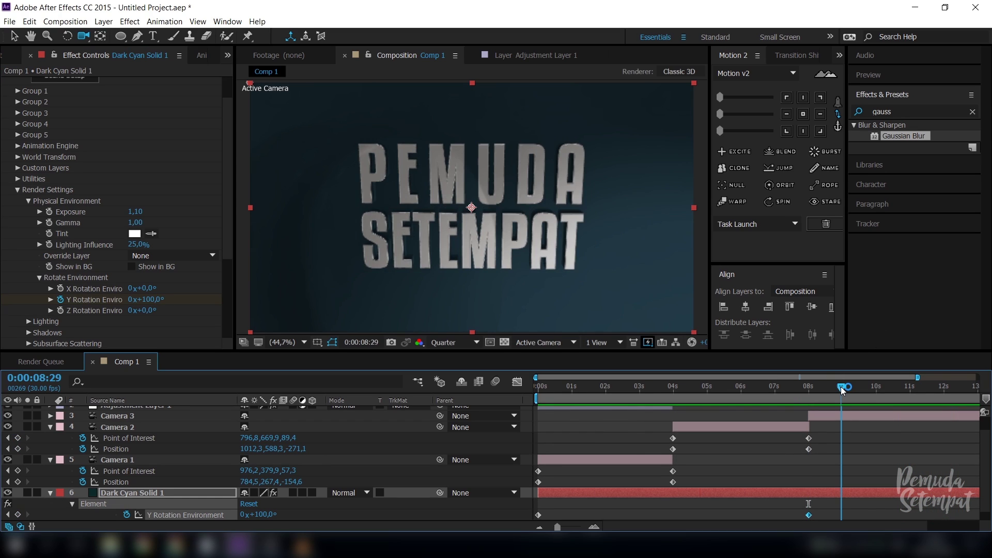
drag(757, 386, 820, 397)
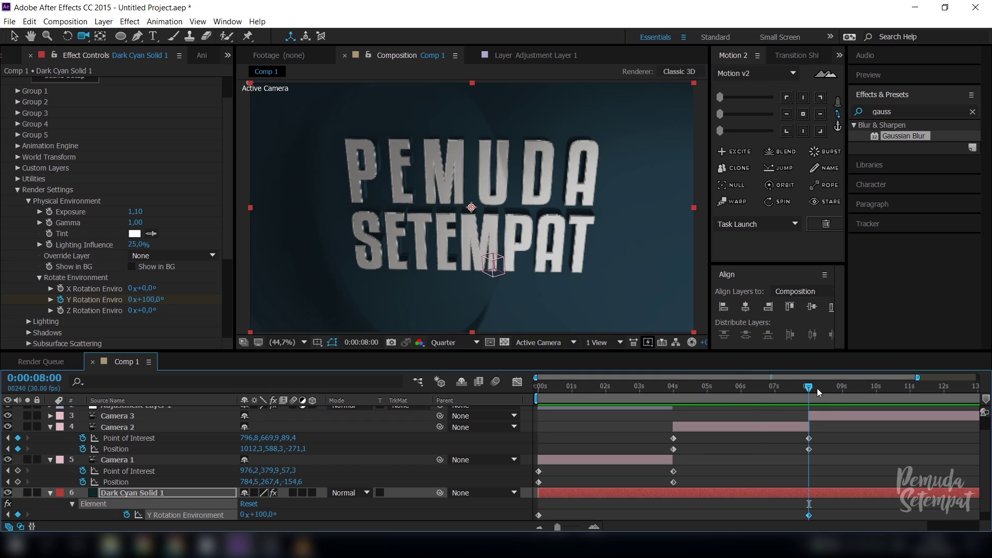
Step: Collapse Camera 1, Camera 2 and Dark Cyan Solid 1, and turn on the visibility of the PEMUDA SETEMPAT text layer
key(F2)
click(52, 460)
click(51, 437)
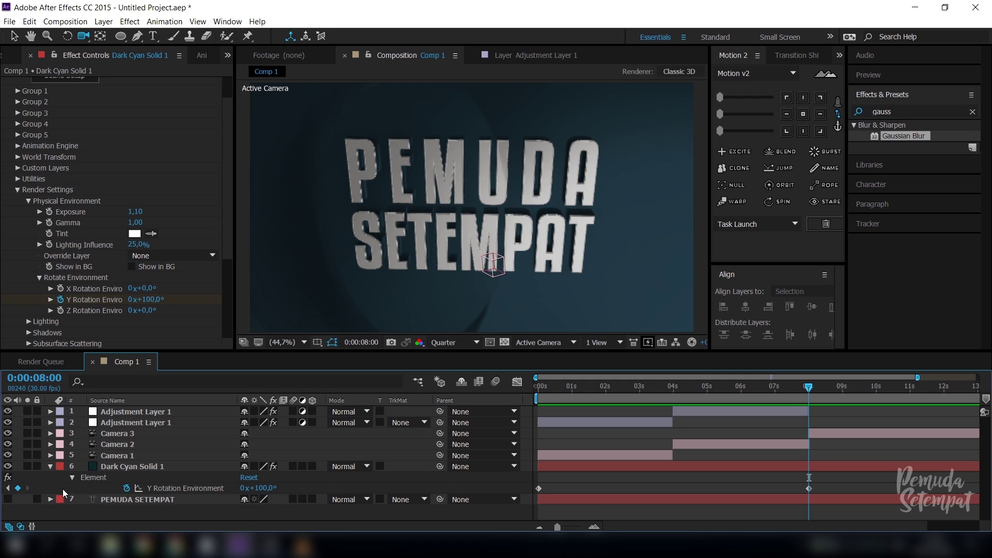
click(52, 466)
click(133, 477)
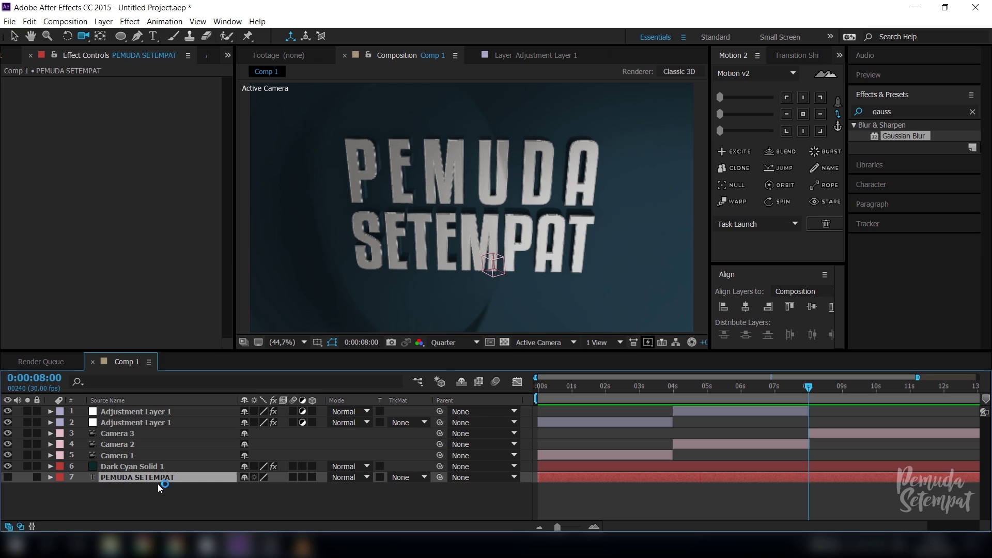
click(7, 477)
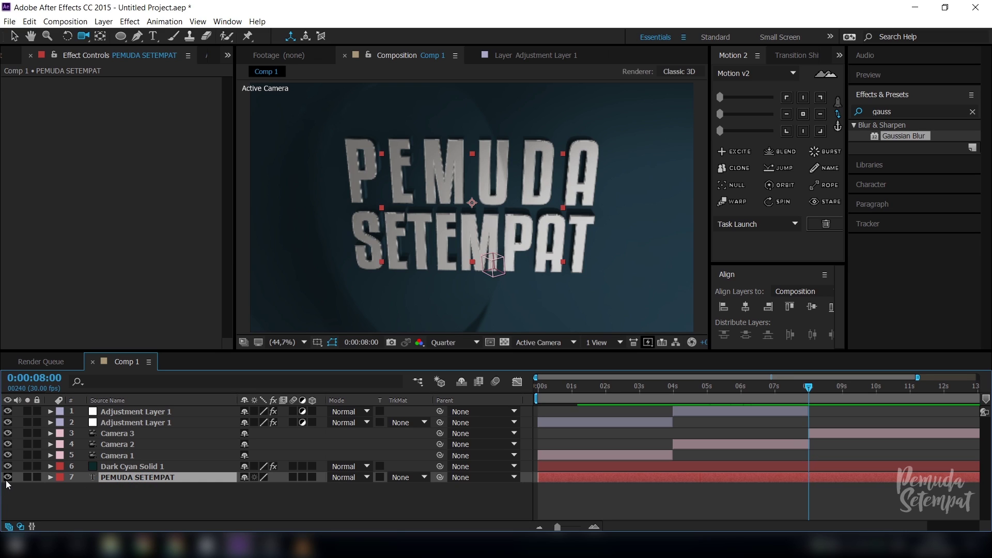
Step: Hide the PEMUDA SETEMPAT text layer and move it above all other layers
click(8, 477)
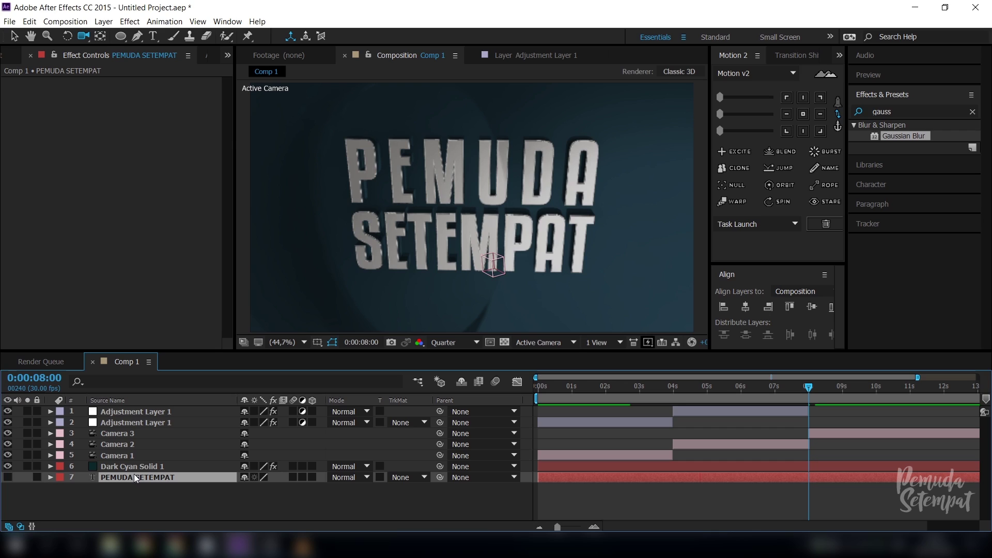
drag(134, 474, 137, 407)
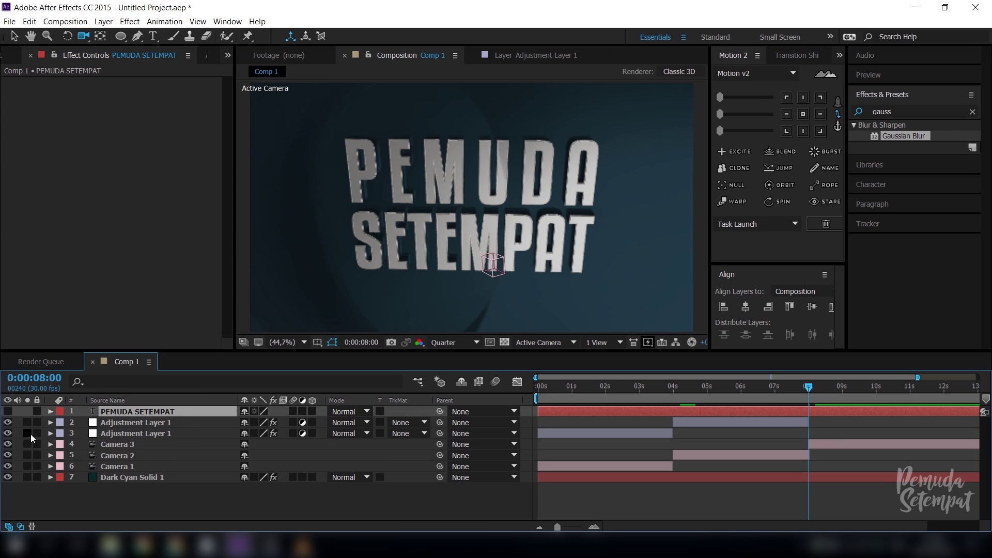
click(231, 504)
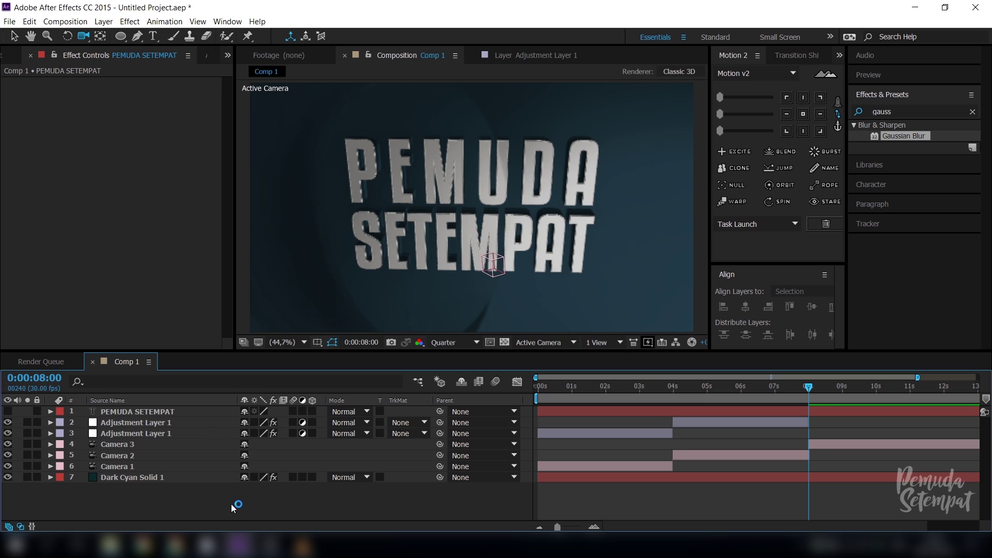
Step: Draw a tall, narrow rectangle shape just before the first letters of the 3D text and fill it with white FFFFFF
drag(122, 38, 166, 38)
drag(312, 111, 343, 331)
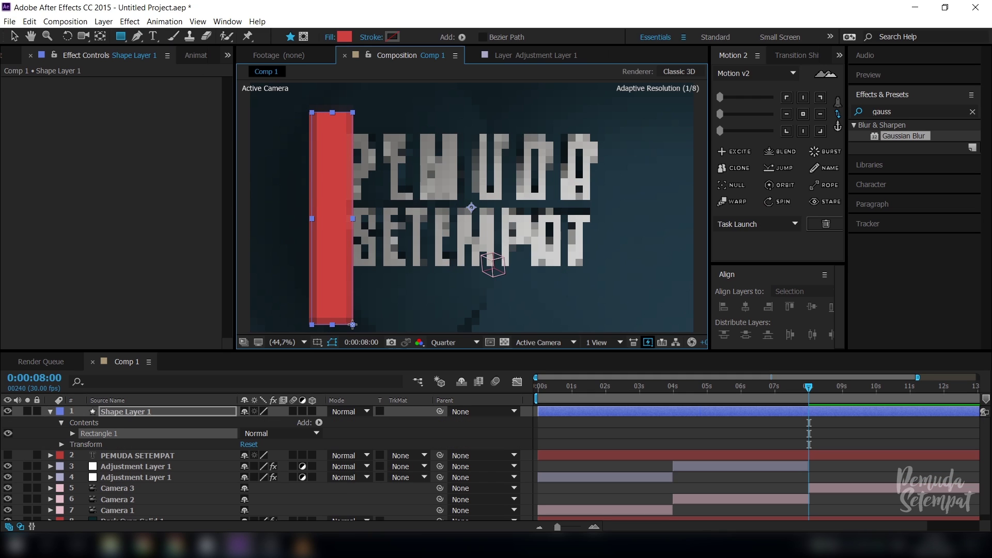
click(344, 37)
text(FFFFFF)
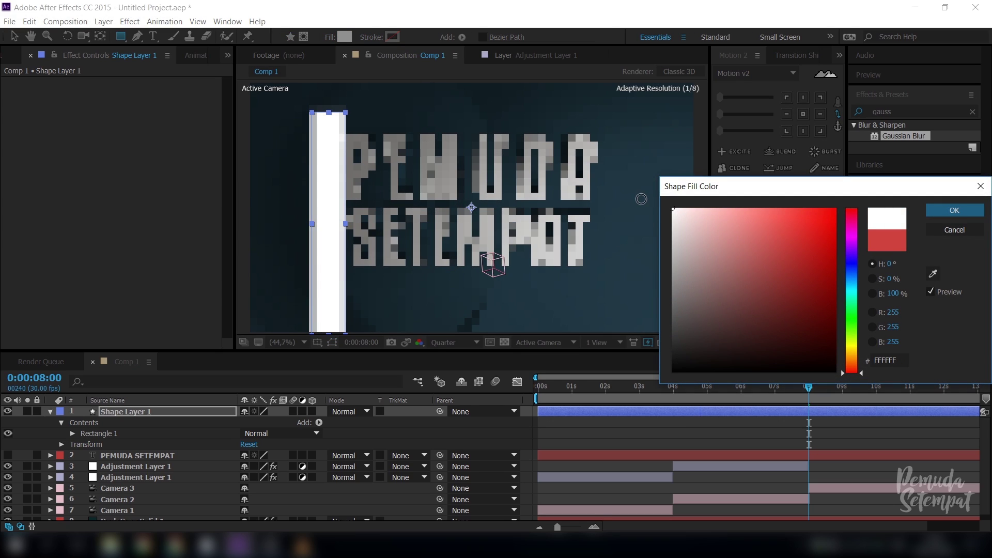
click(941, 211)
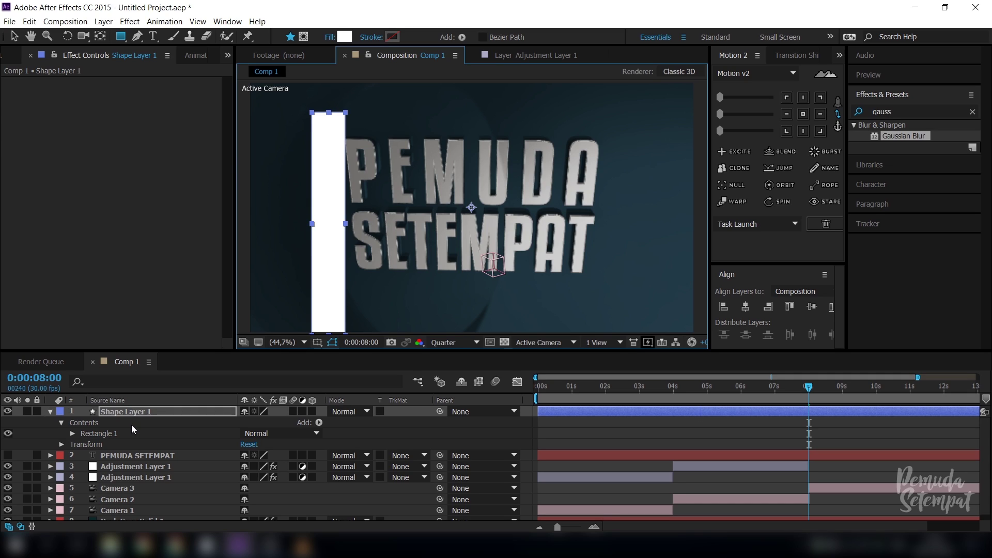
Step: Set Shape Layer 1's opacity to 35% and its rotation to 45°
key(t)
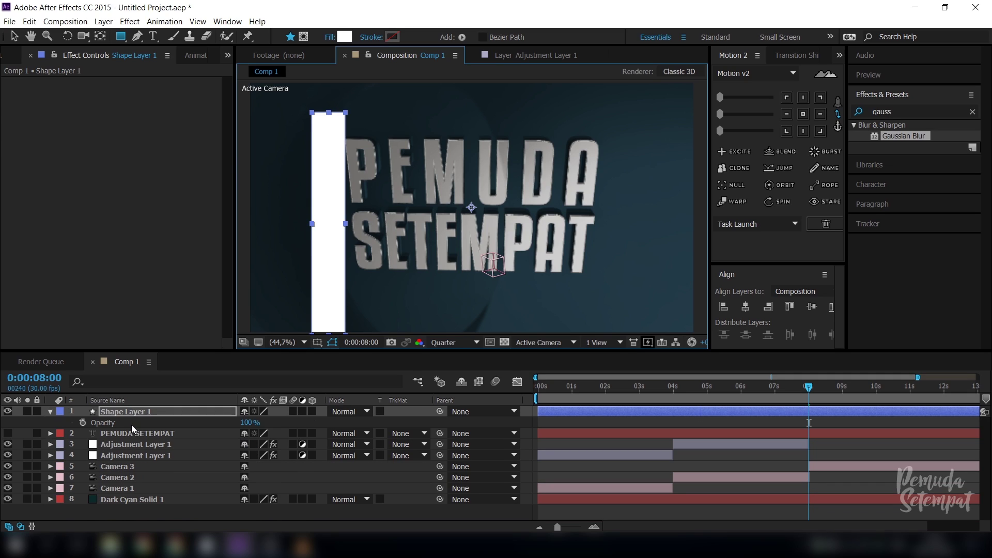
click(251, 422)
text(35)
key(Return)
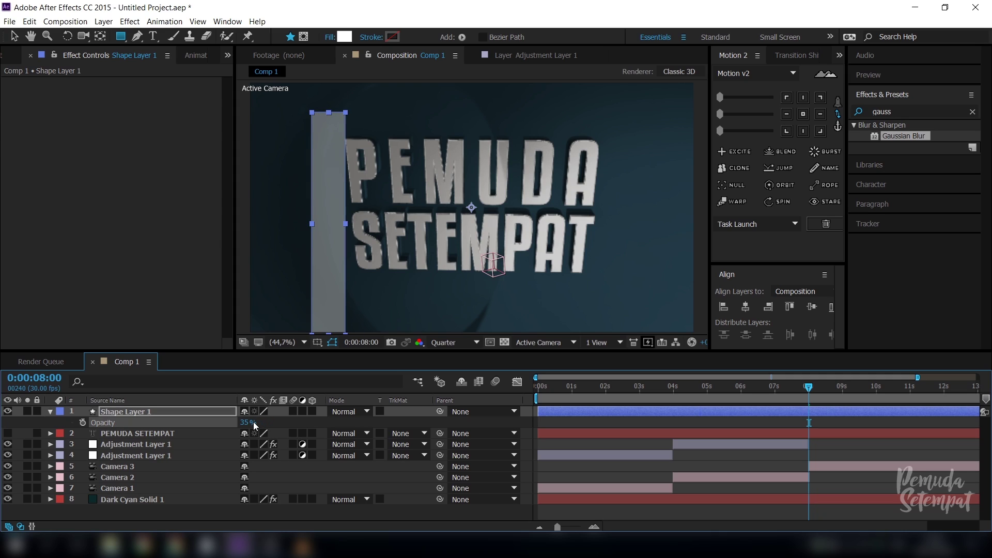
key(r)
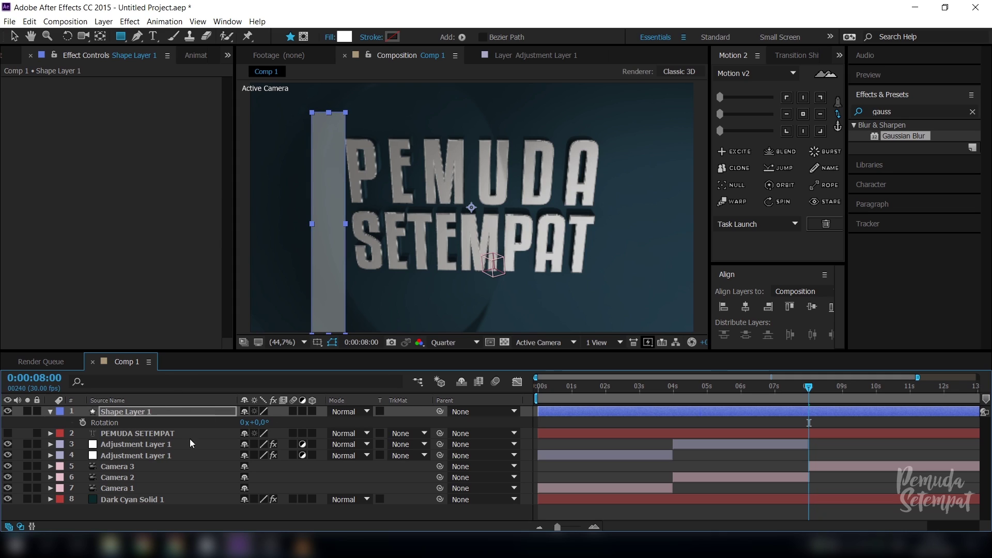
click(258, 423)
key(Return)
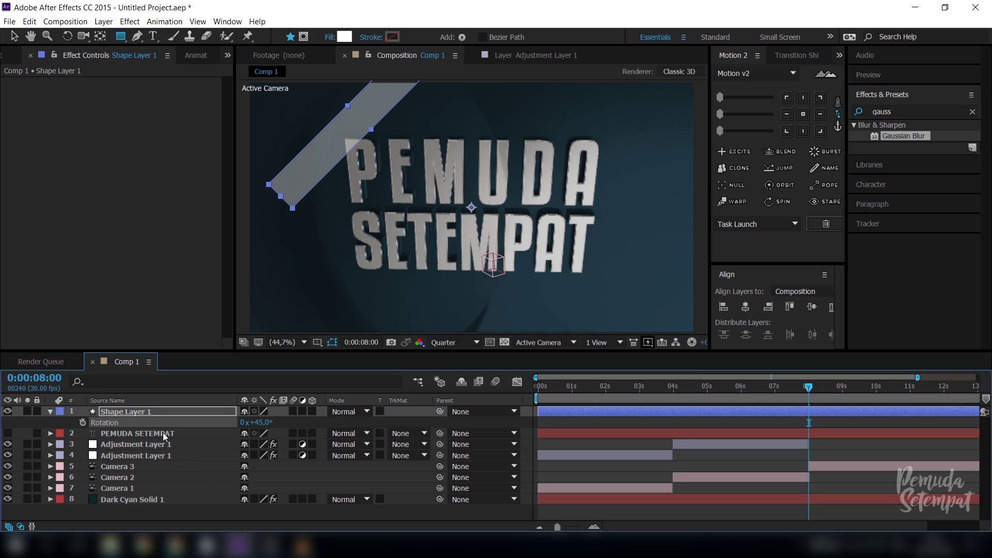
Step: Place Shape Layer 1 directly beneath the PEMUDA SETEMPAT text layer and make both layers 3D
drag(137, 415, 139, 435)
click(142, 411)
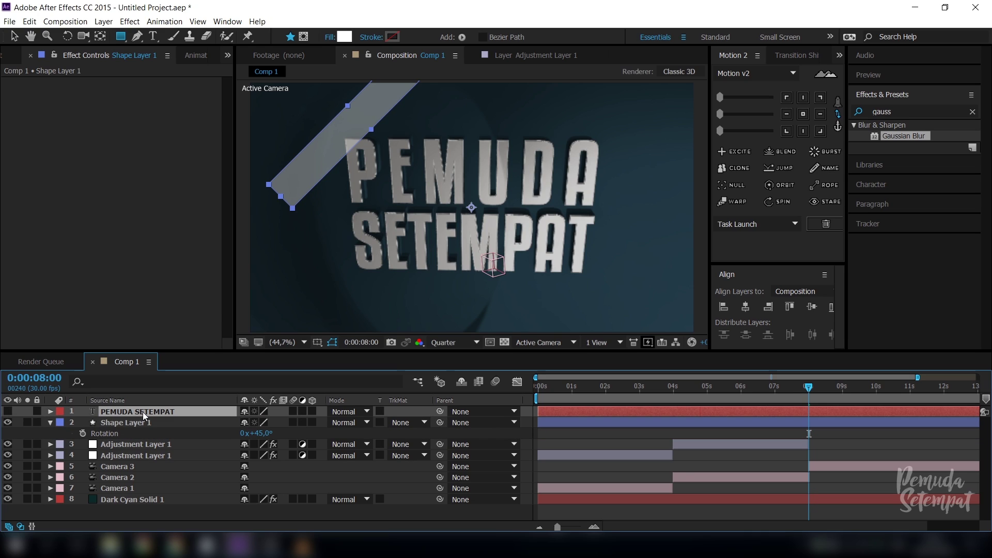
shift+click(143, 420)
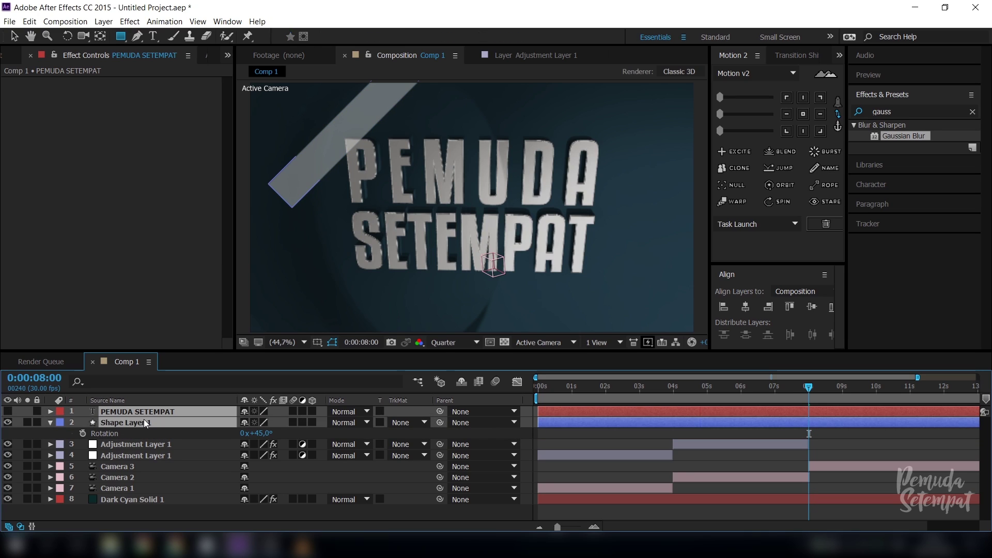
click(315, 411)
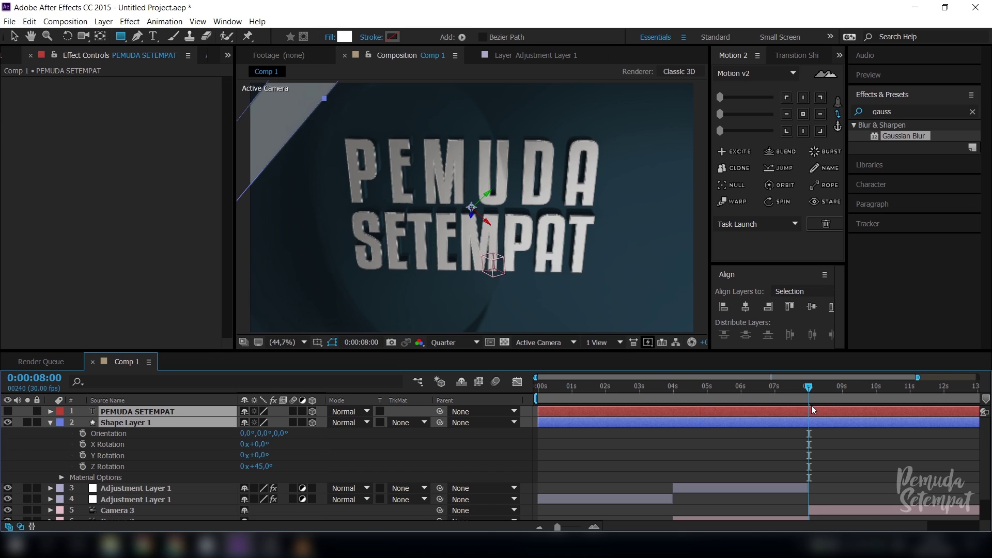
Step: Trim the start of the PEMUDA SETEMPAT and Shape Layer 1 layers to 0:00:08:00
key(alt+bracketleft)
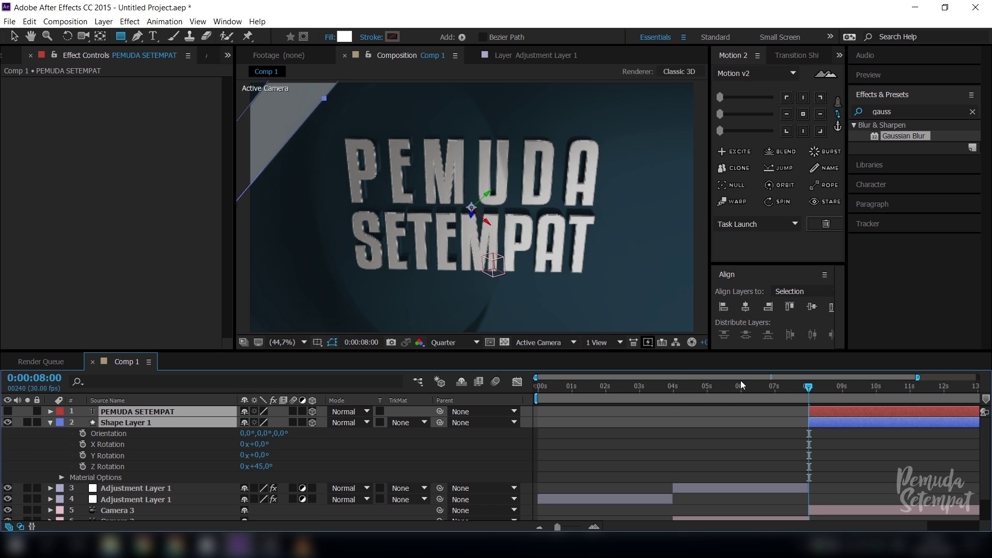
drag(740, 380, 818, 382)
click(646, 341)
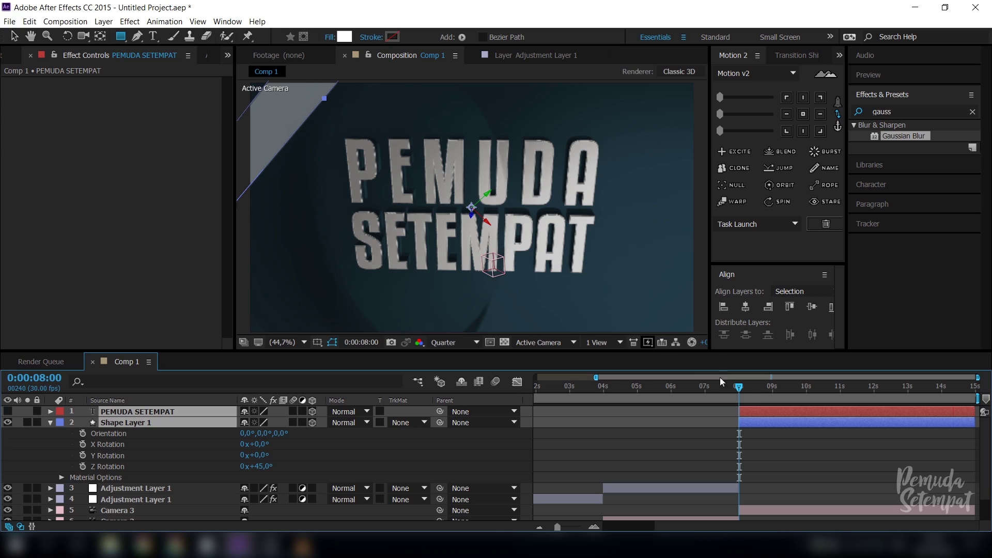
Step: Keyframe Shape Layer 1's Position at 0:00:08:00 and move it diagonally past the text to about 1981, 1166, -111 at 0:00:09:03
click(789, 422)
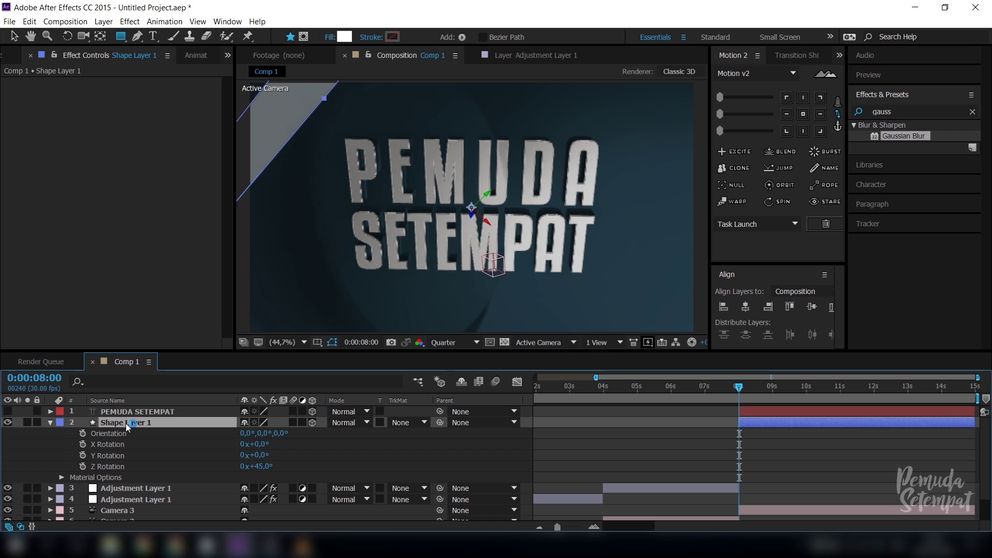
key(p)
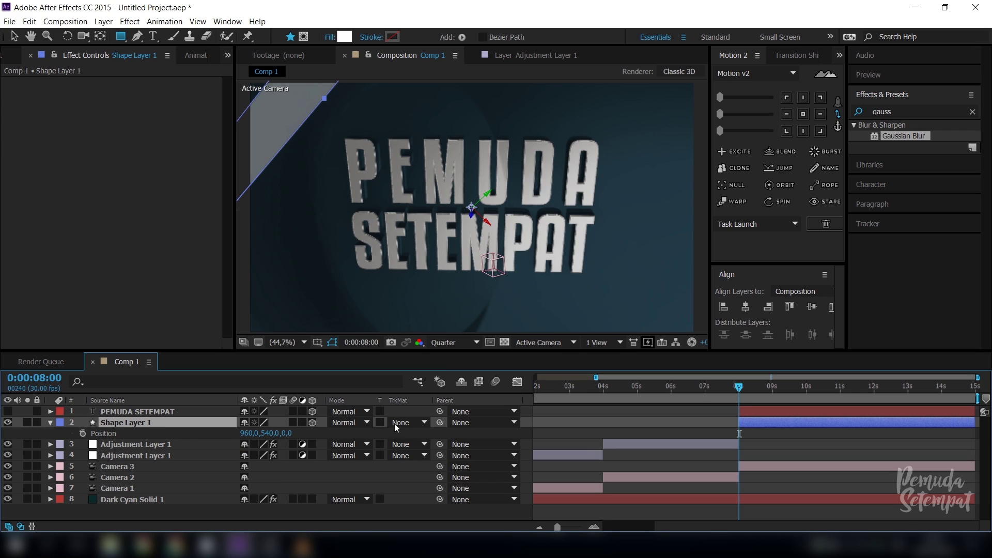
drag(857, 387, 775, 420)
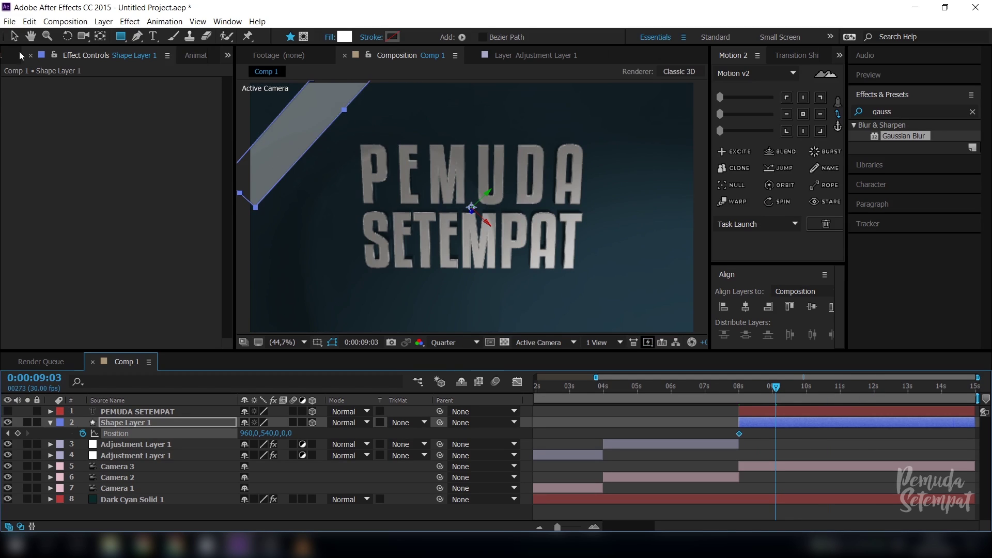
click(13, 38)
scroll(416, 167, down, 3)
scroll(403, 167, up, 3)
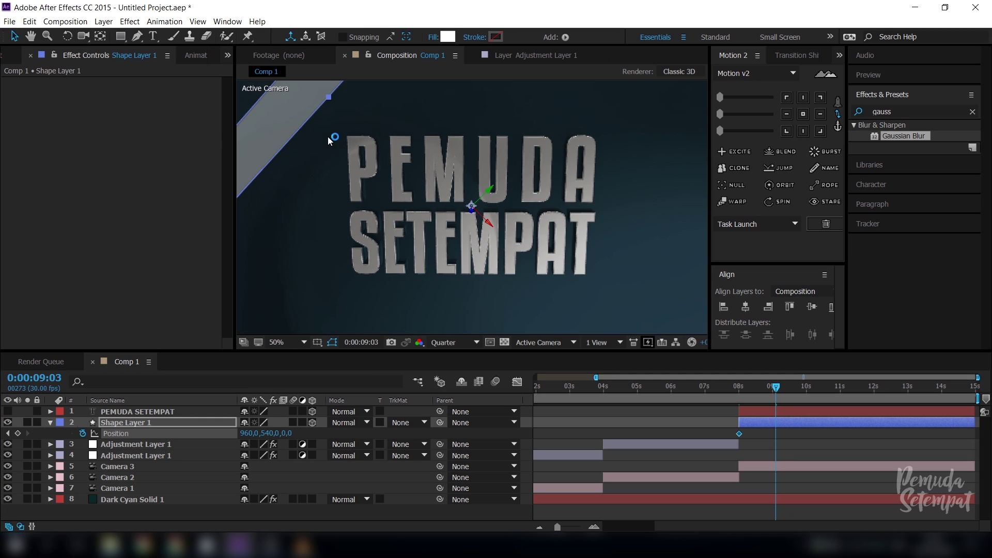
scroll(392, 166, down, 4)
drag(378, 166, 539, 264)
drag(776, 387, 739, 396)
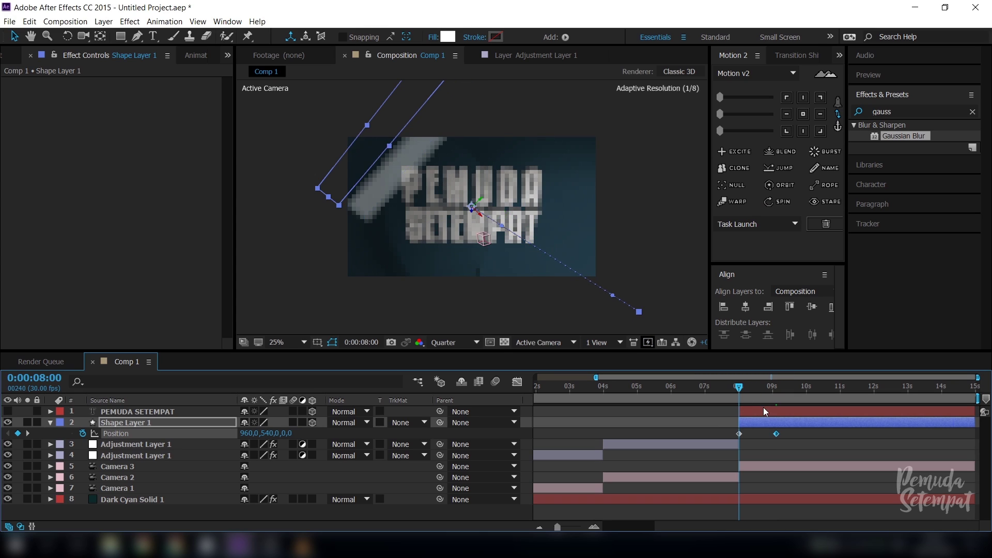
Step: Set Shape Layer 1's track matte to Alpha Matte "PEMUDA SETEMPAT" and preview the light sweep from 0:00:07:24
click(413, 423)
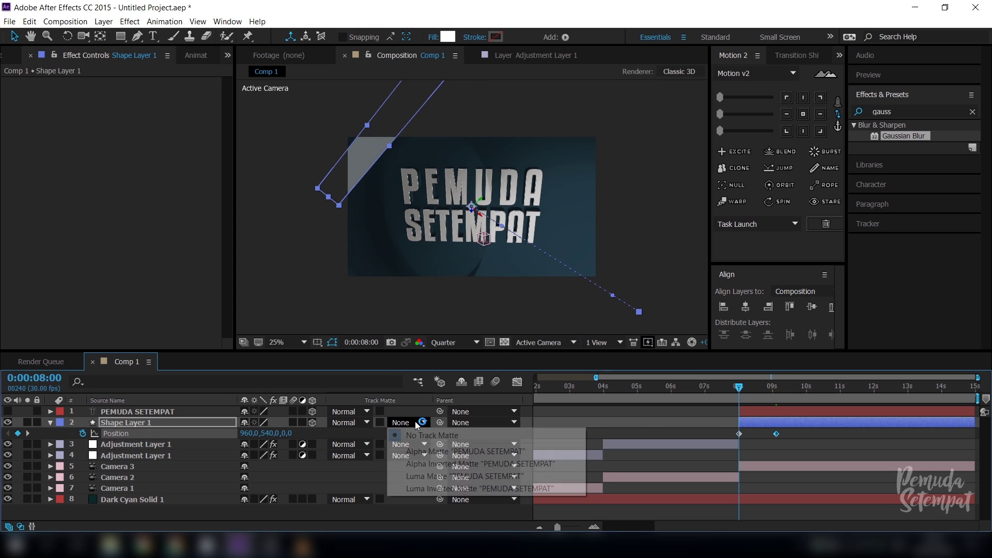
click(442, 452)
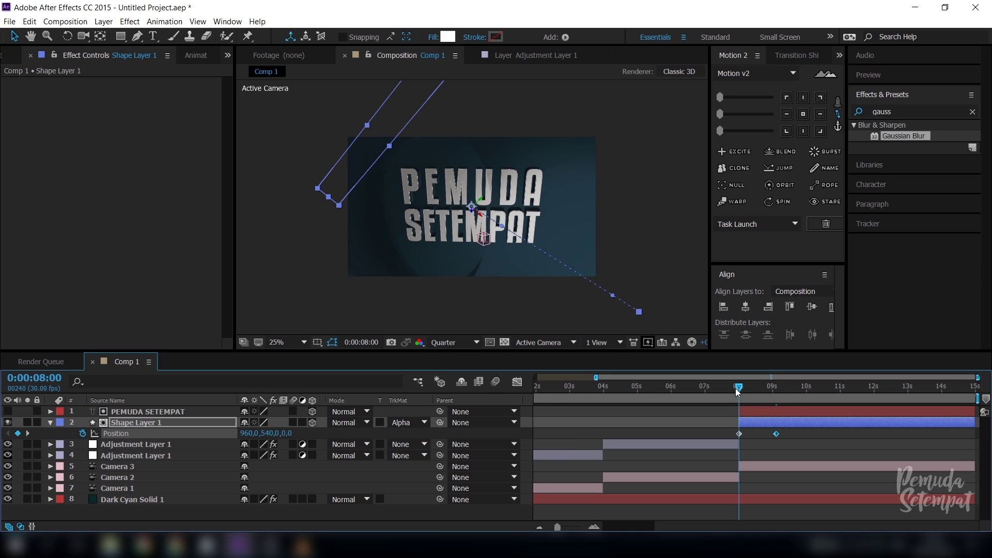
mouse_move(737, 391)
mouse_down()
mouse_move(765, 396)
mouse_move(736, 389)
mouse_up()
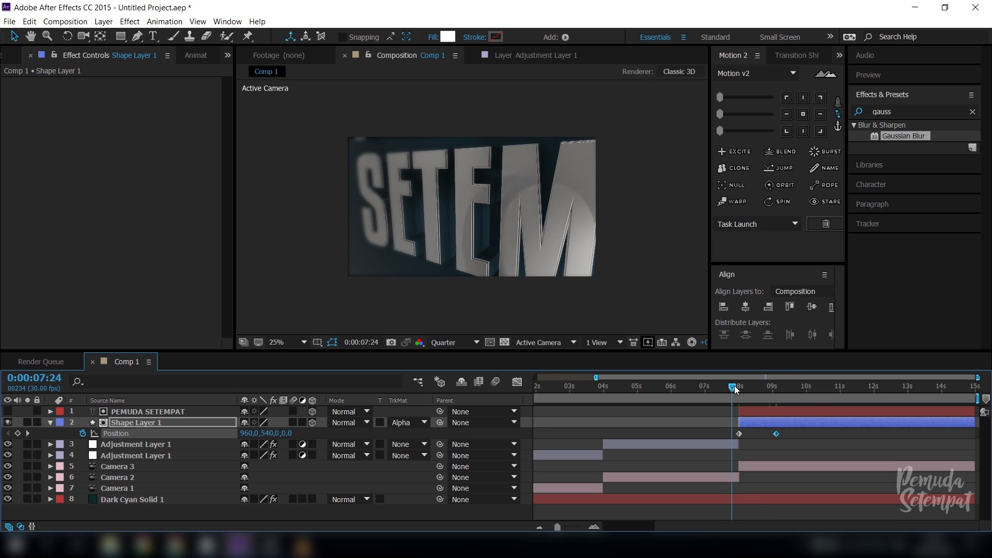
key(space)
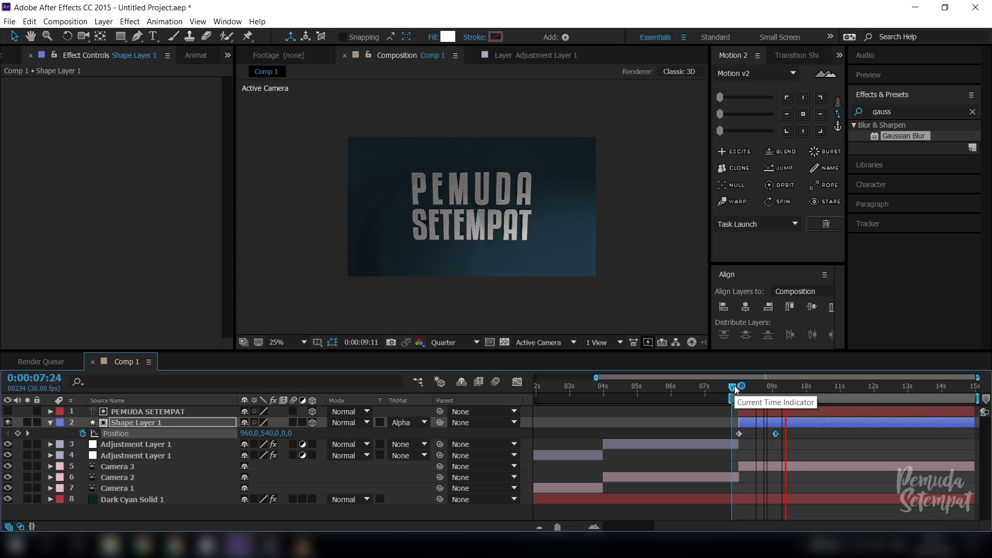
Step: Trim the end of the PEMUDA SETEMPAT and Shape Layer 1 layers to 0:00:09:03
click(775, 387)
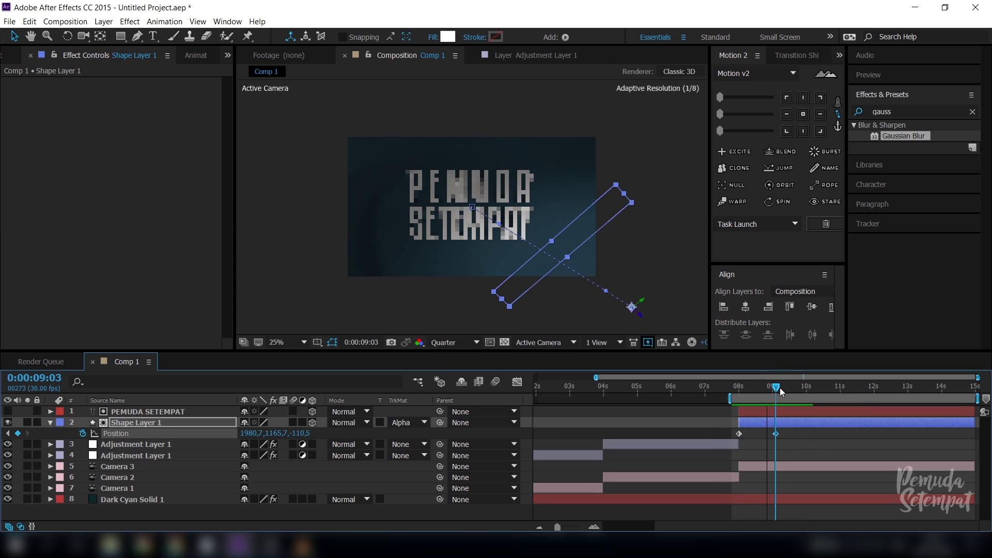
shift+click(824, 411)
key(alt+bracketright)
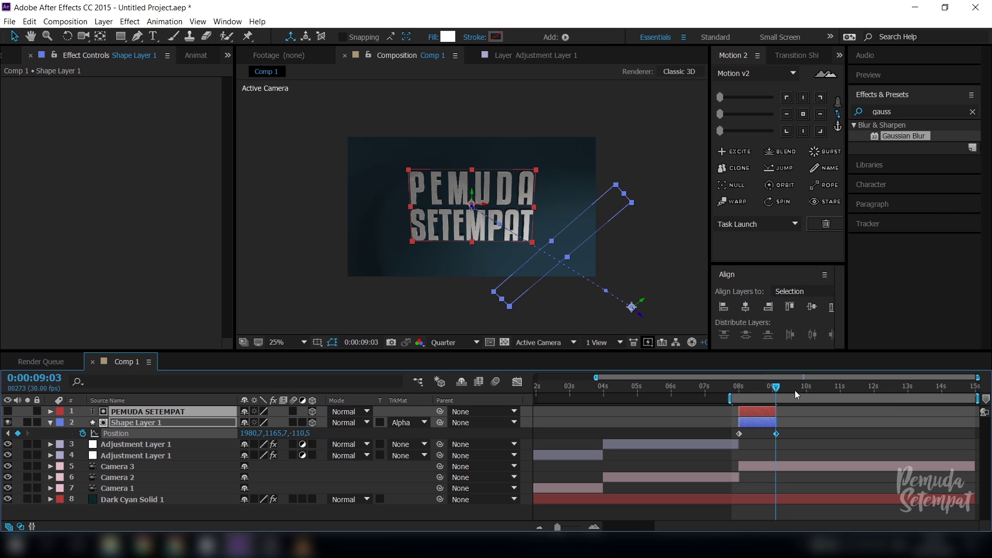
Step: Set the work area to run from the start of the composition to 0:00:09:29
click(804, 392)
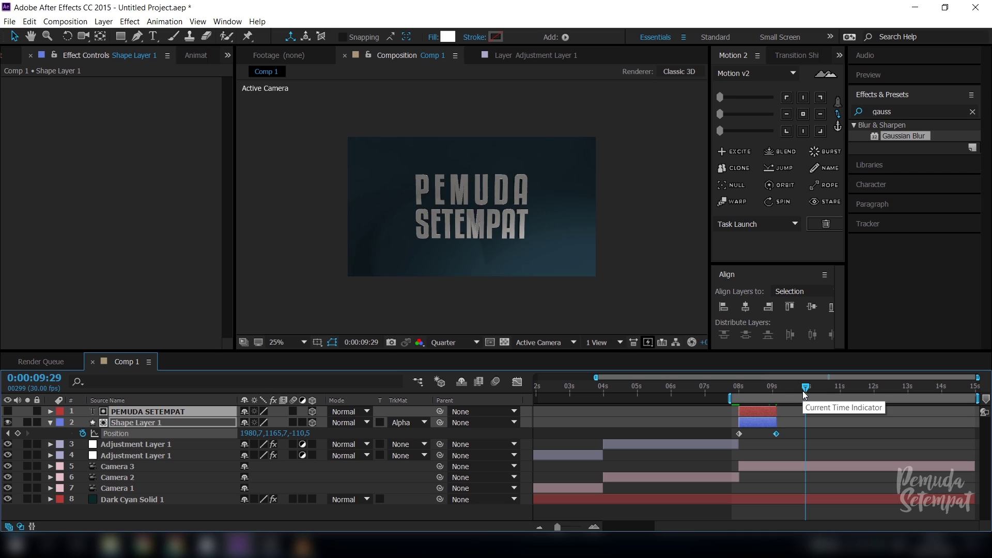
key(n)
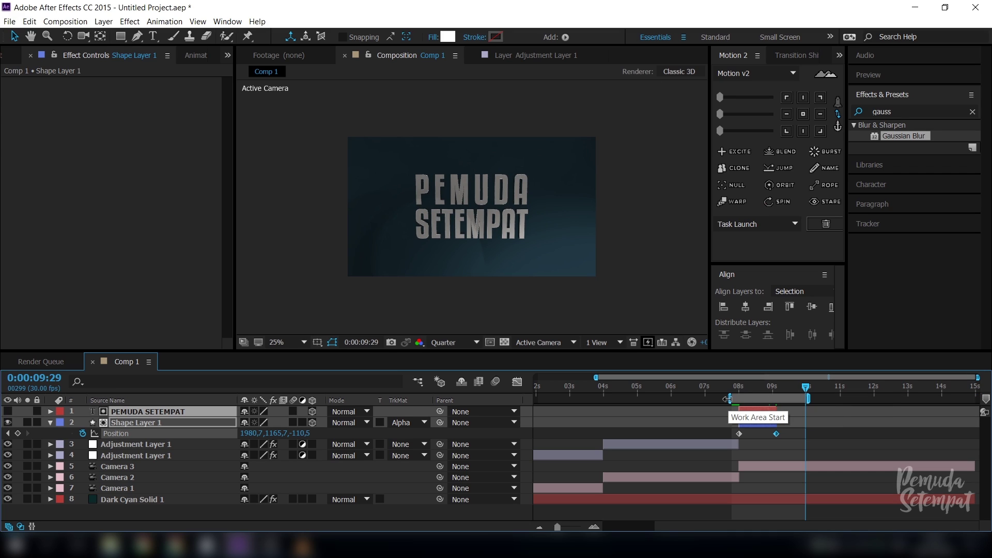
drag(728, 398, 255, 389)
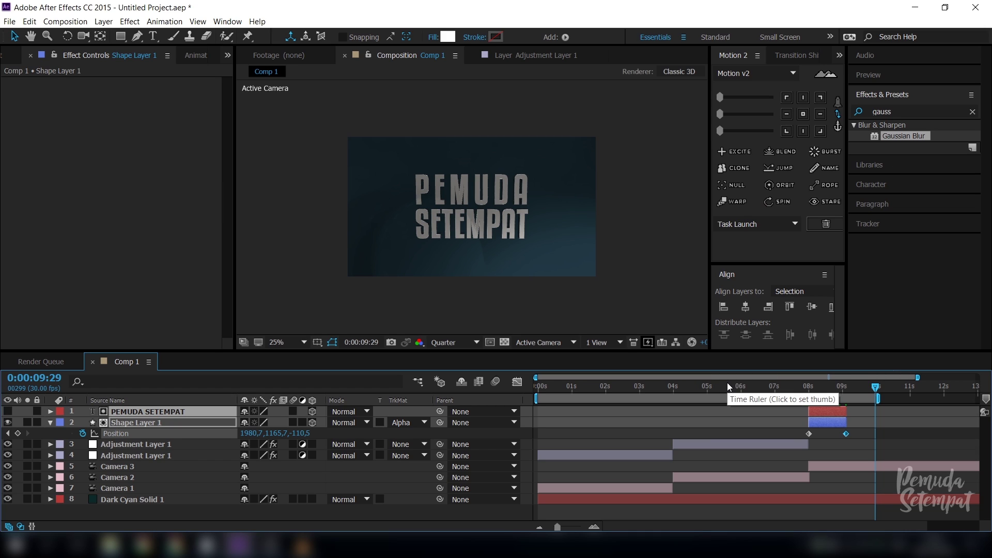
Step: Preview the whole work area with the composition view fitted to its panel, briefly checking it enlarged
key(space)
click(273, 341)
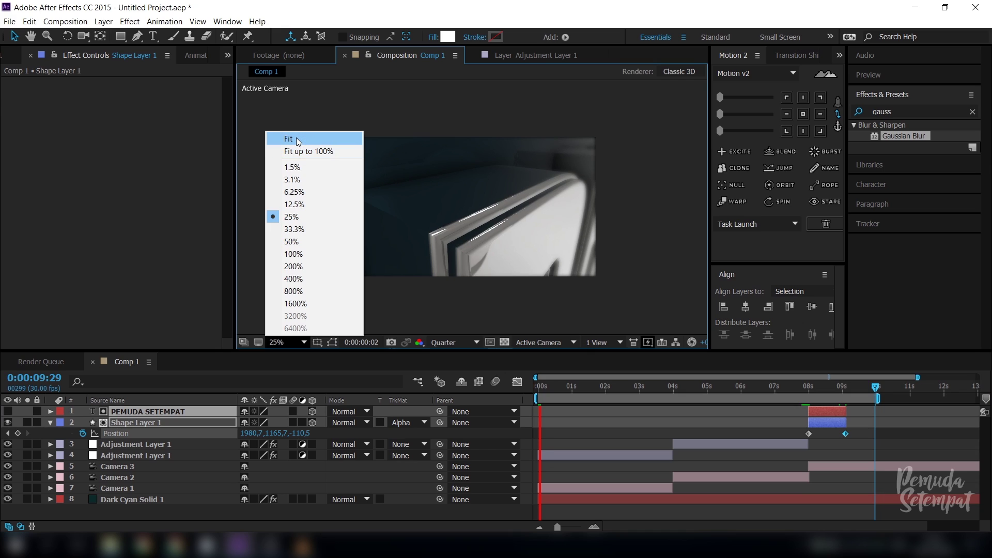
click(296, 138)
key(grave)
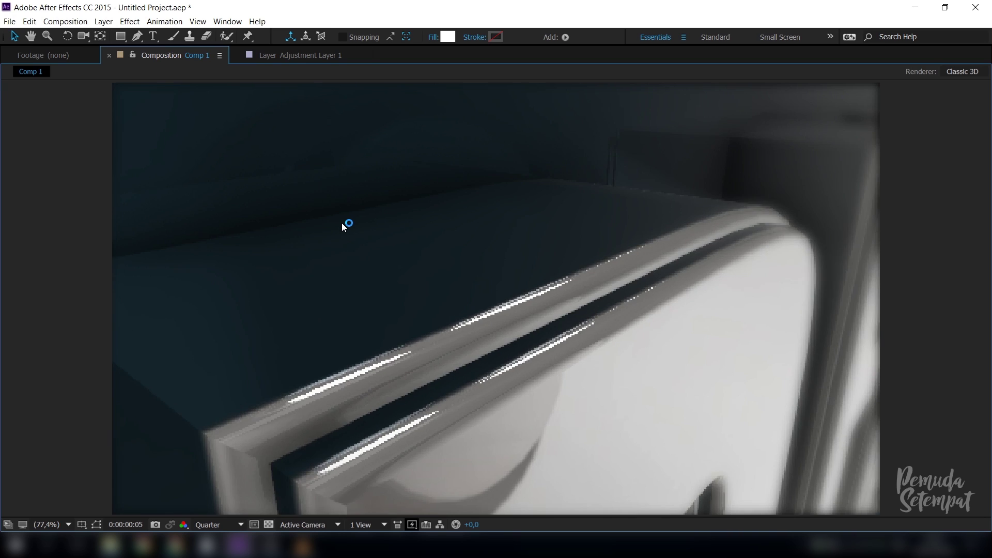
key(End)
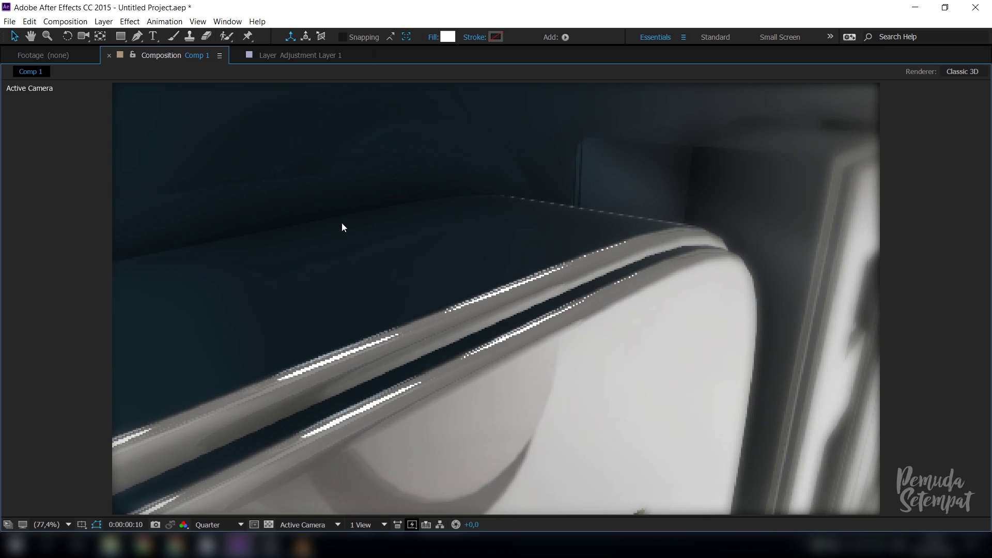
key(grave)
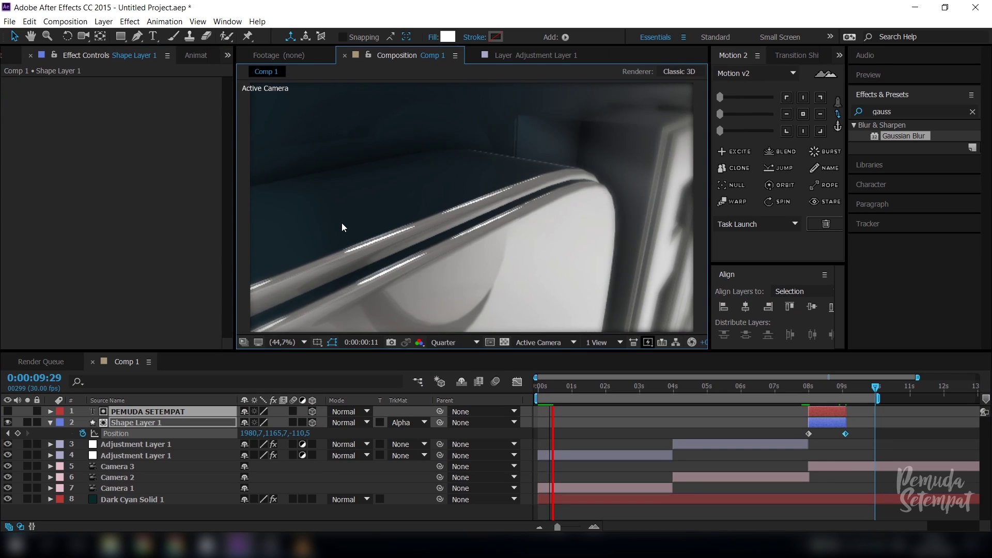
key(space)
key(space)
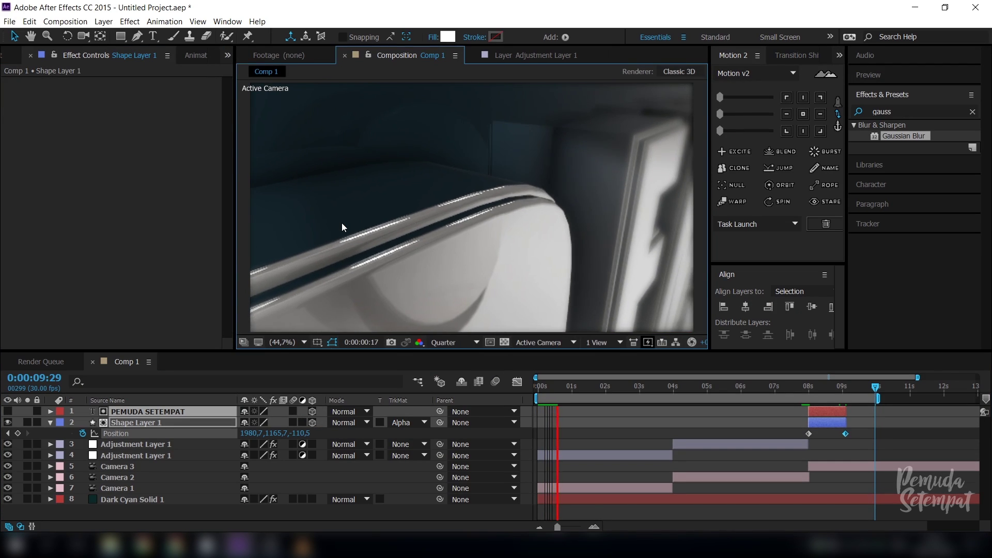